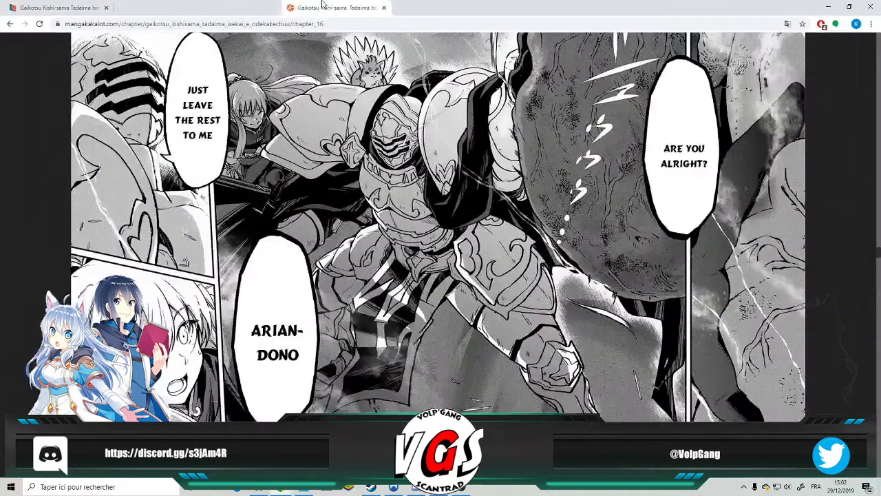
Examine the English version of chapter 16 and compare its fire-weakness panel with the same panel in the Japanese raw.
scroll(438, 228, "down", 10)
scroll(448, 248, "down", 15)
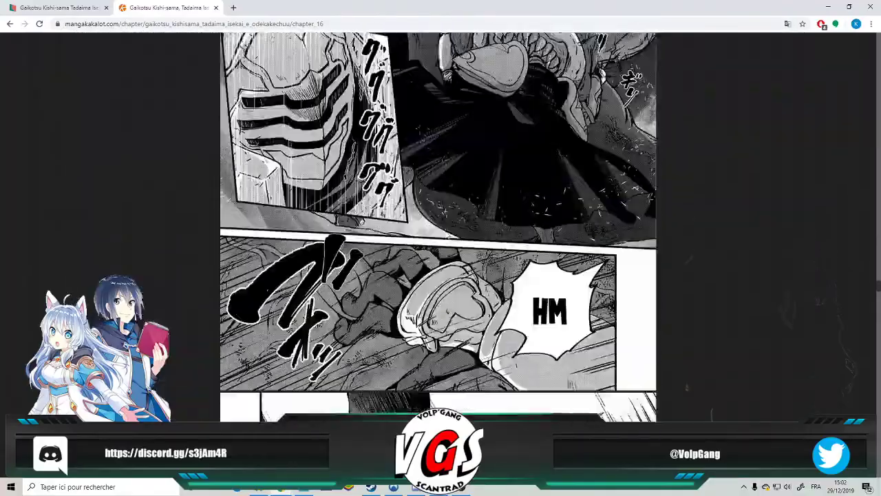
scroll(448, 248, "down", 15)
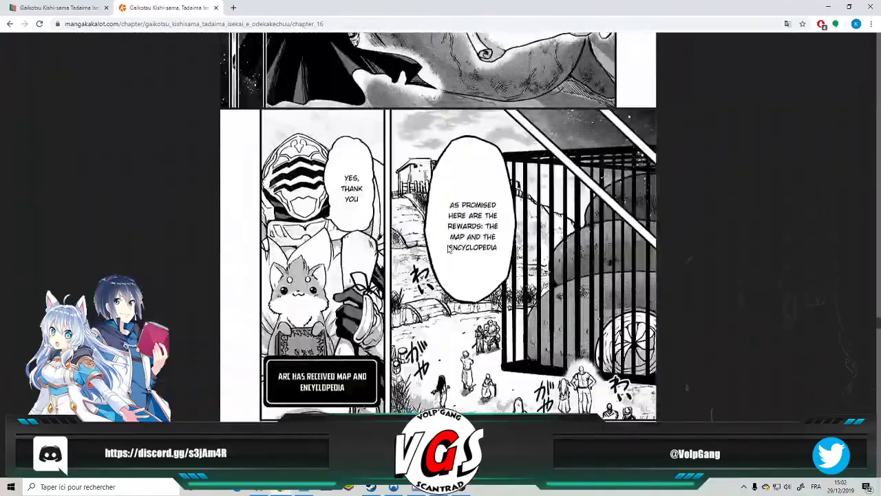
scroll(724, 276, "down", 15)
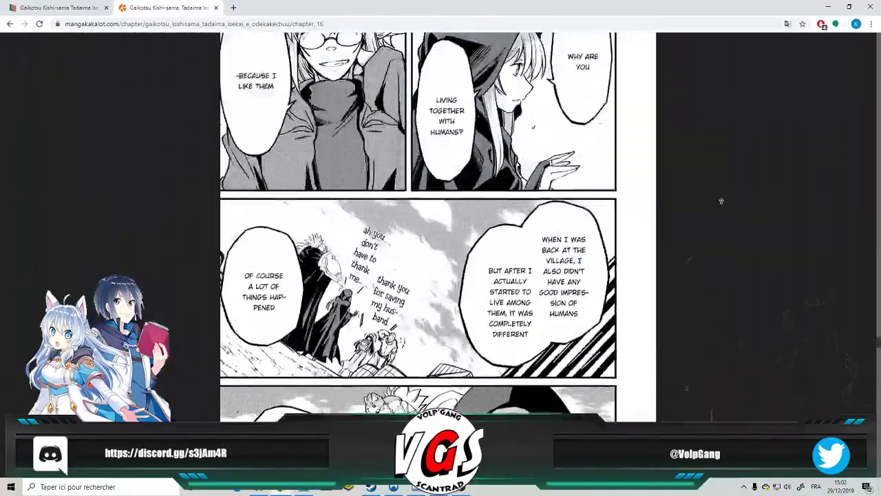
scroll(720, 194, "down", 15)
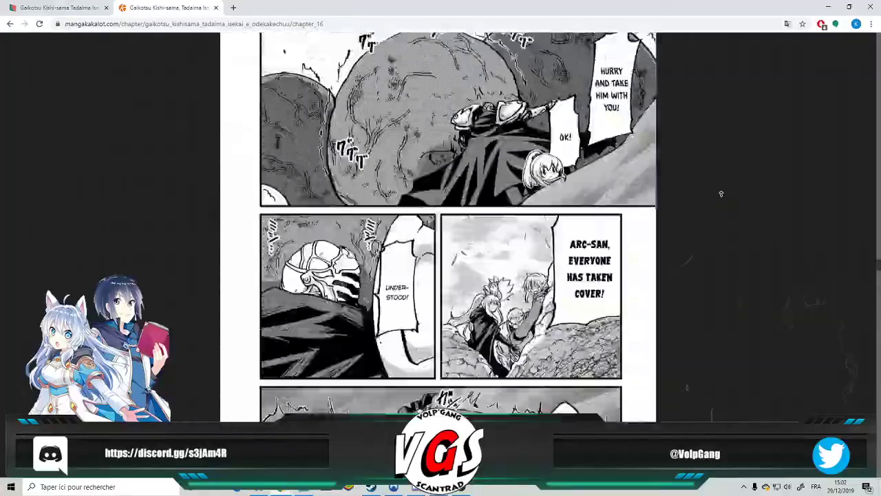
scroll(701, 291, "up", 5)
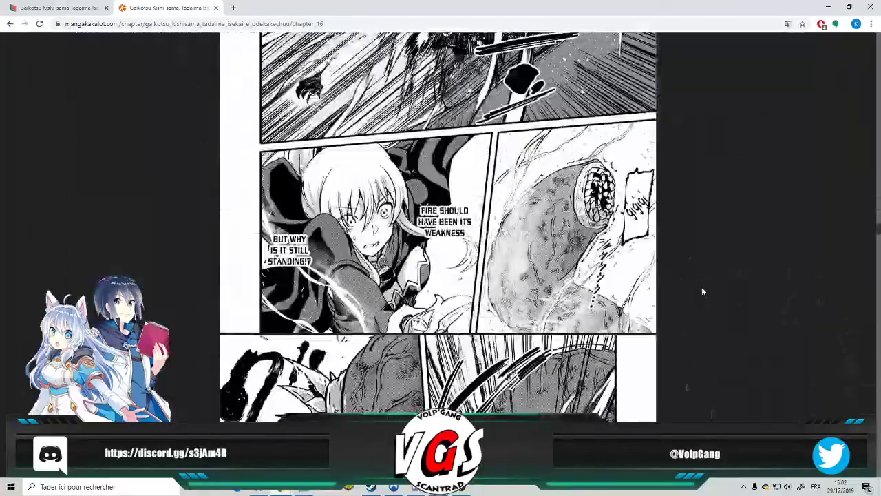
scroll(448, 328, "down", 1)
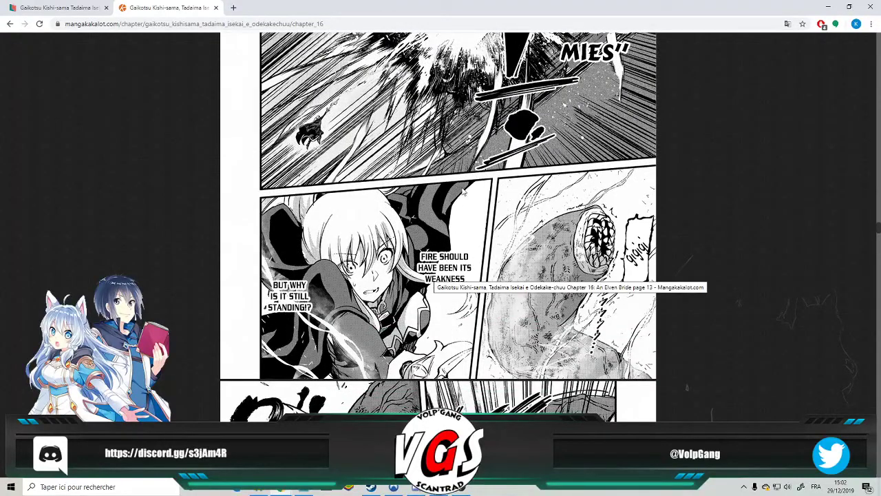
left_click(77, 11)
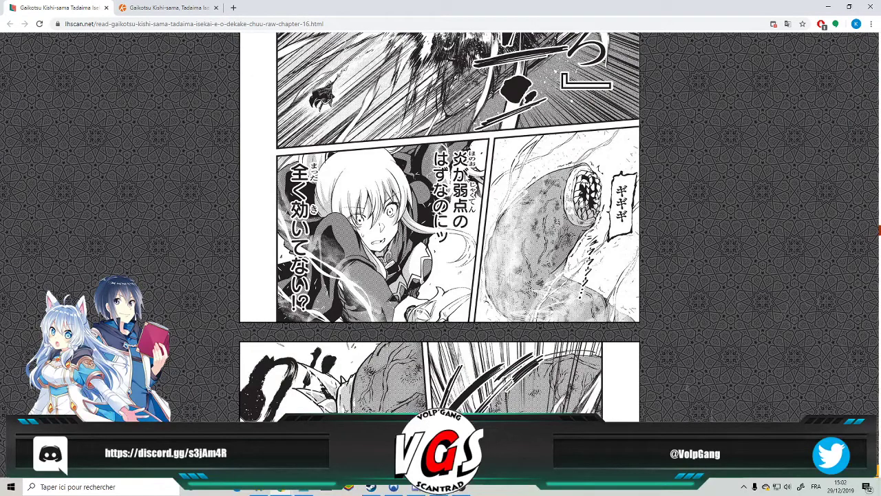
left_click(145, 6)
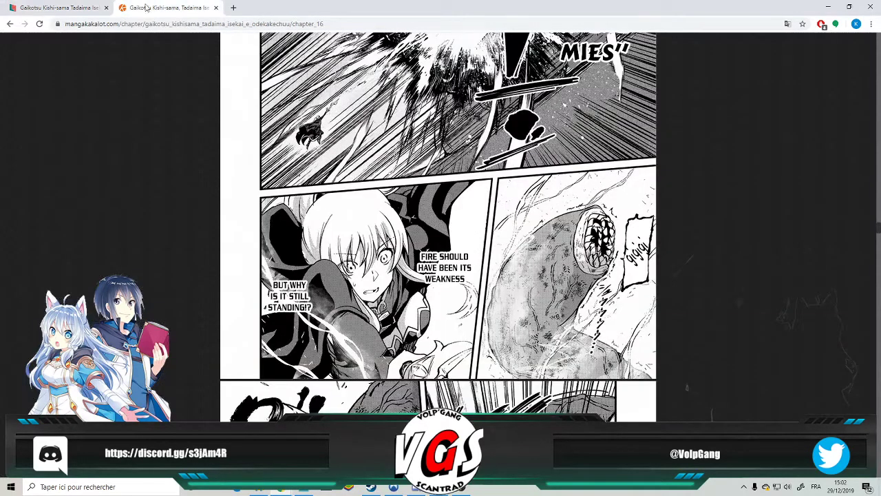
scroll(439, 313, "up", 4)
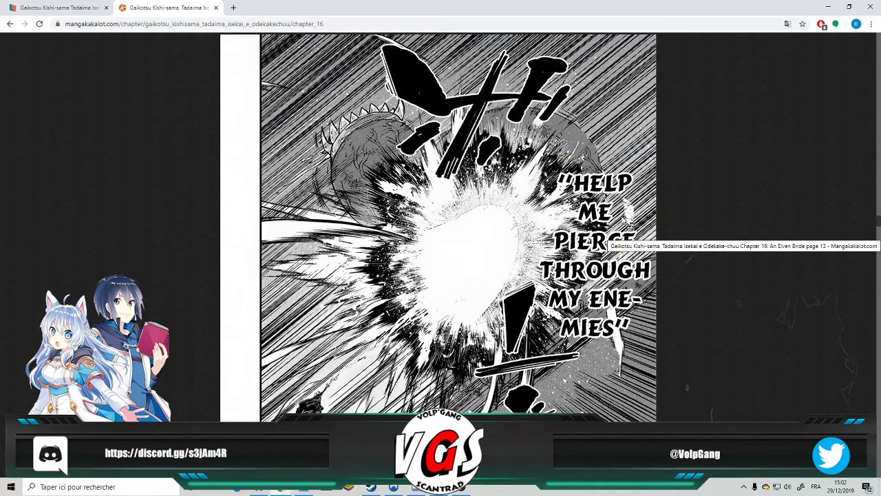
scroll(437, 227, "down", 6)
scroll(439, 227, "up", 1)
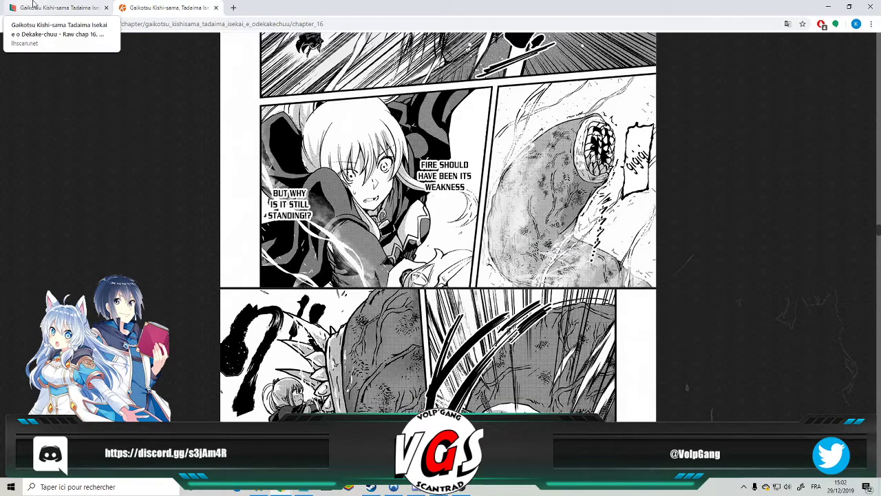
Close the English chapter page and switch to Photoshop with the 14.psd page open.
left_click(32, 4)
left_click(207, 11)
left_click(216, 7)
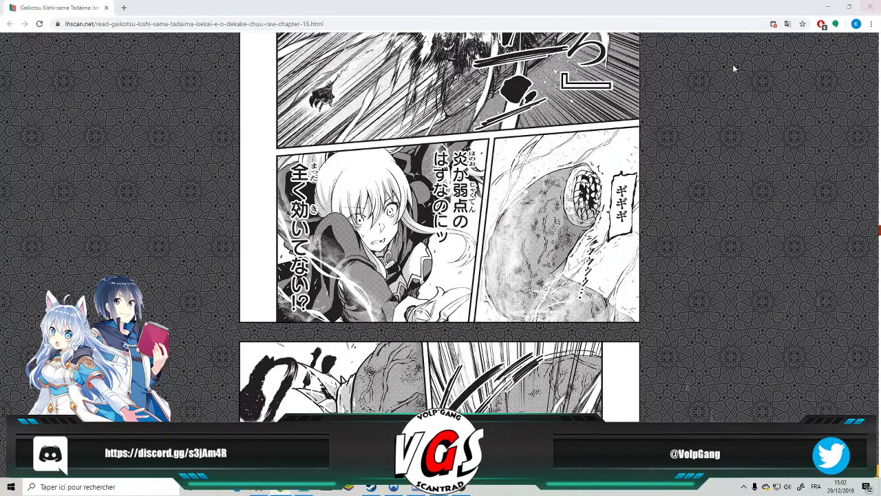
left_click_drag(38, 7, 0, 8)
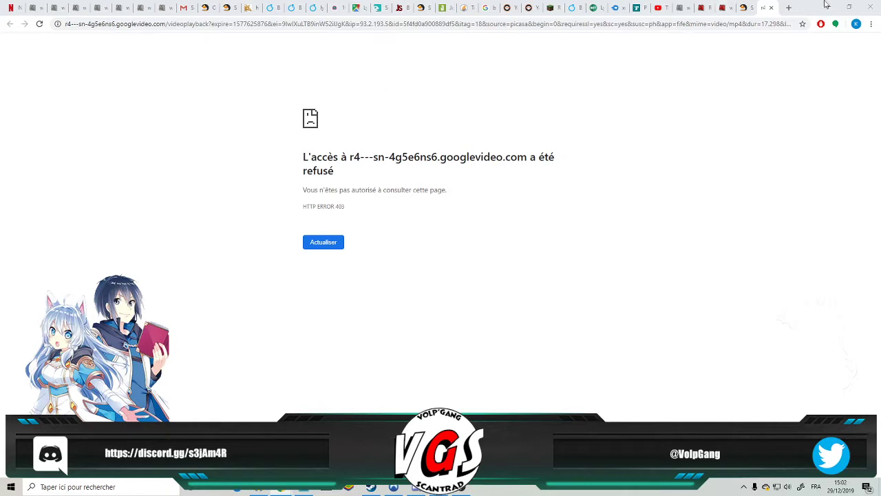
left_click(303, 489)
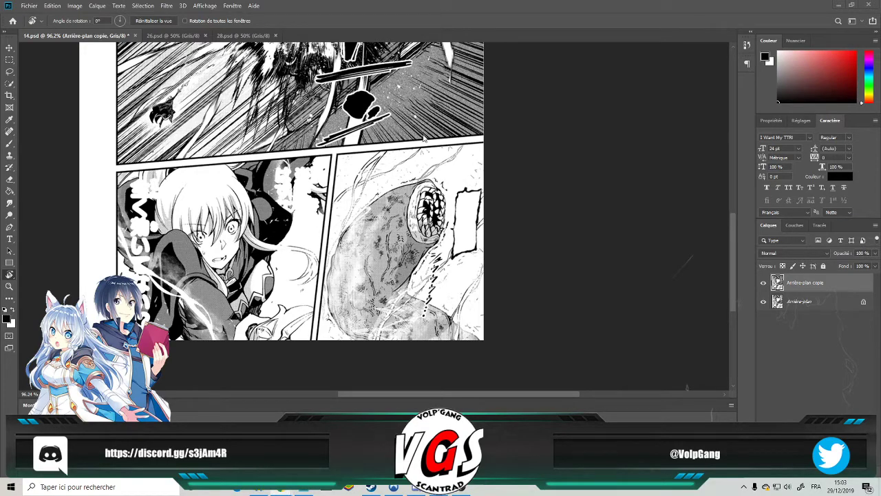
Try to redraw the missing contour through the erased white text area beside the girl's hair with a thin black brush.
scroll(300, 300, "left", 4)
scroll(344, 196, "up", 11)
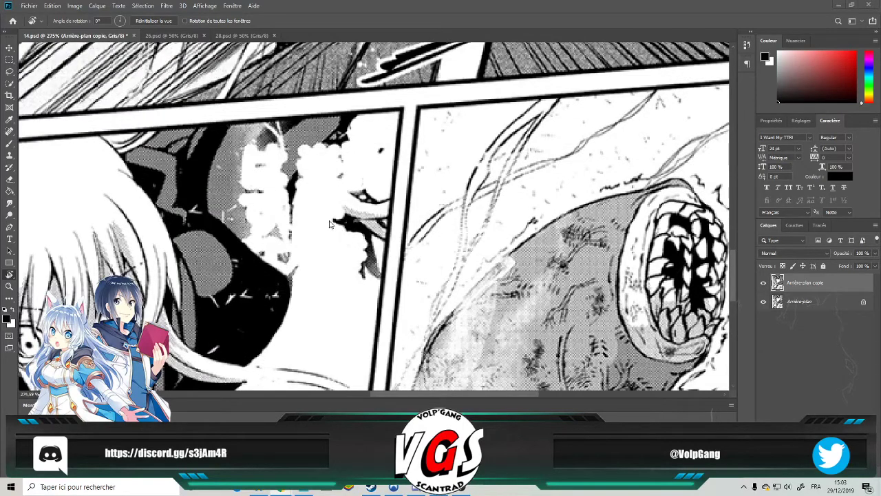
left_click(9, 143)
scroll(351, 181, "up", 3)
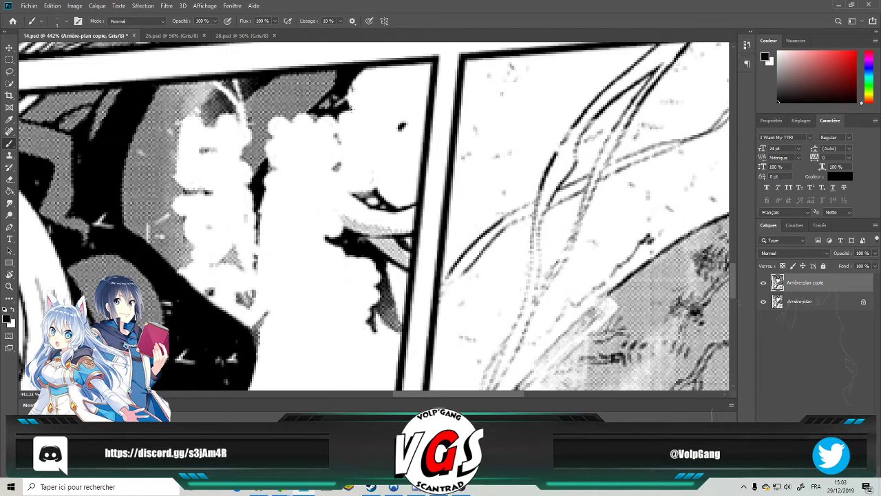
mouse_move(351, 108)
left_mouse_down()
mouse_move(299, 208)
mouse_move(268, 300)
mouse_move(273, 270)
mouse_move(259, 337)
left_mouse_up()
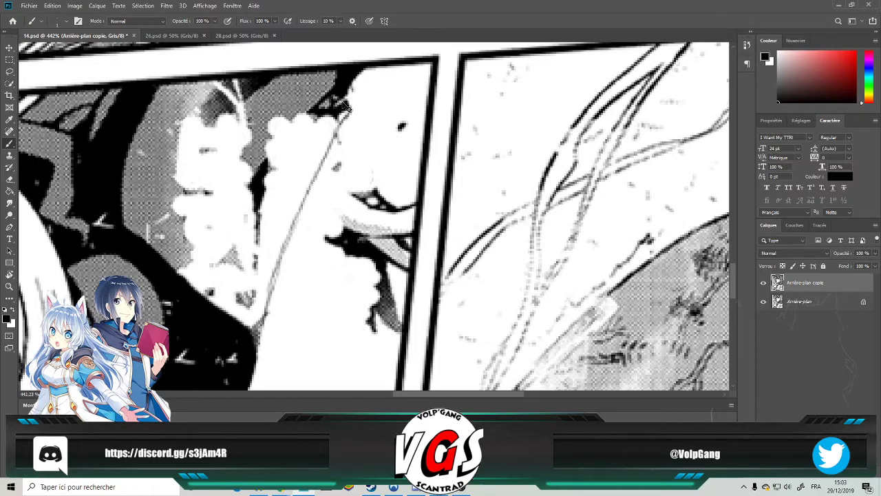
Undo all the black brush strokes drawn across the erased text area.
key("ctrl+z")
key("ctrl+z")
key("ctrl+z")
key("ctrl+z")
key("ctrl+z")
key("ctrl+z")
key("ctrl+z")
key("ctrl+z")
key("ctrl+z")
key("ctrl+z")
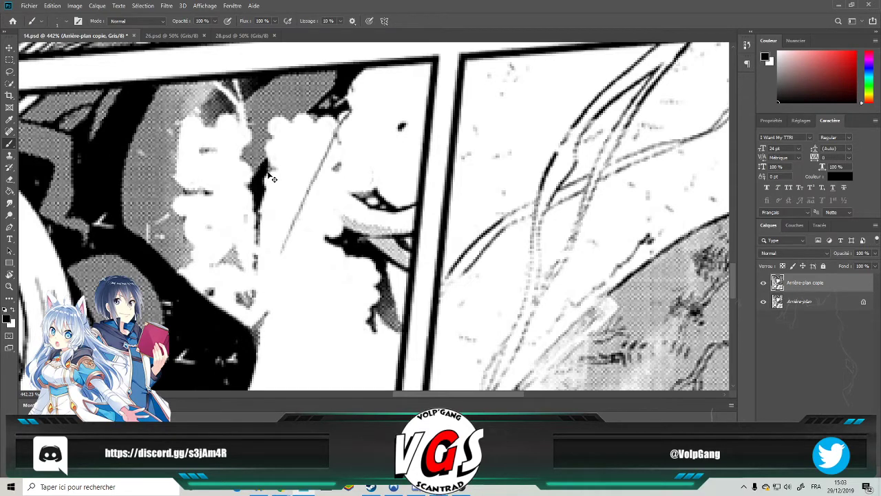
key("ctrl+z")
key("ctrl+z")
key("ctrl+z")
key("ctrl+z")
key("ctrl+z")
key("ctrl+z")
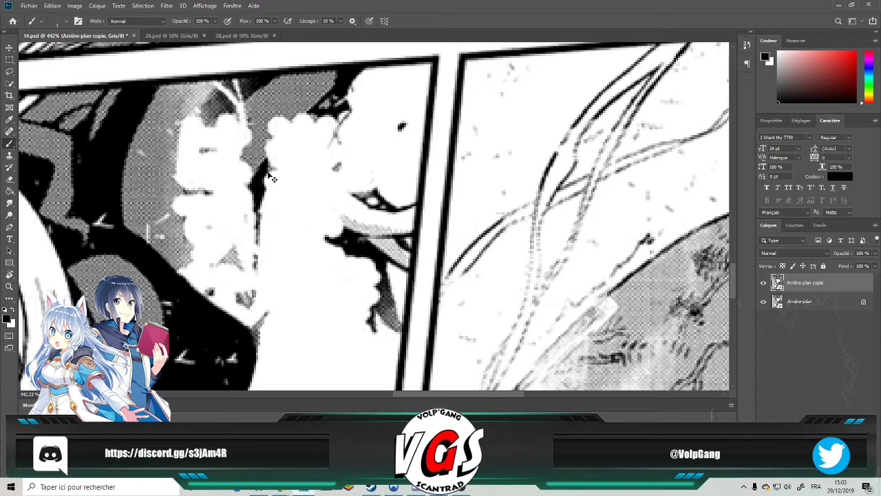
Convert the grayscale page to RGB colour mode without flattening its layers, and choose bright red as the foreground colour.
left_click(74, 6)
mouse_move(88, 16)
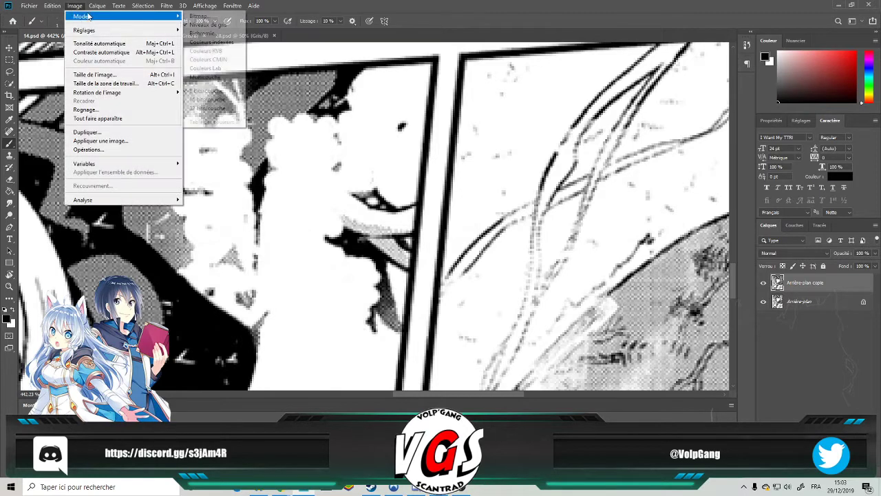
left_click(227, 51)
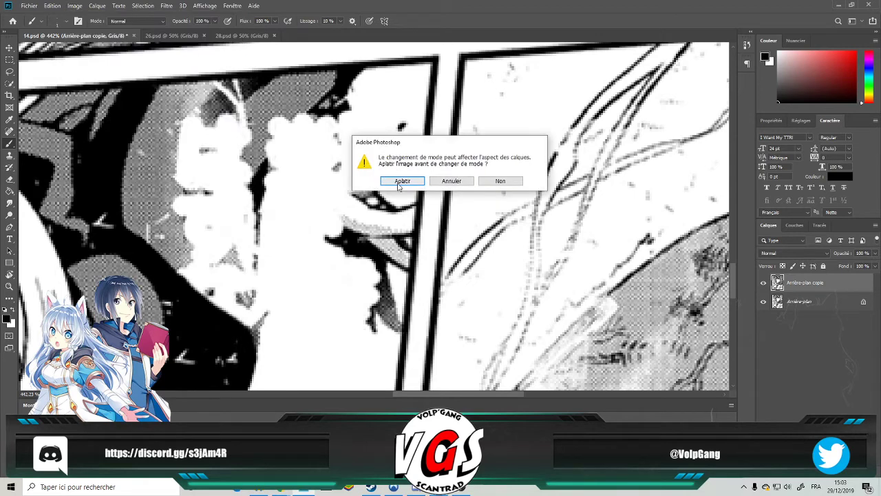
left_click(492, 185)
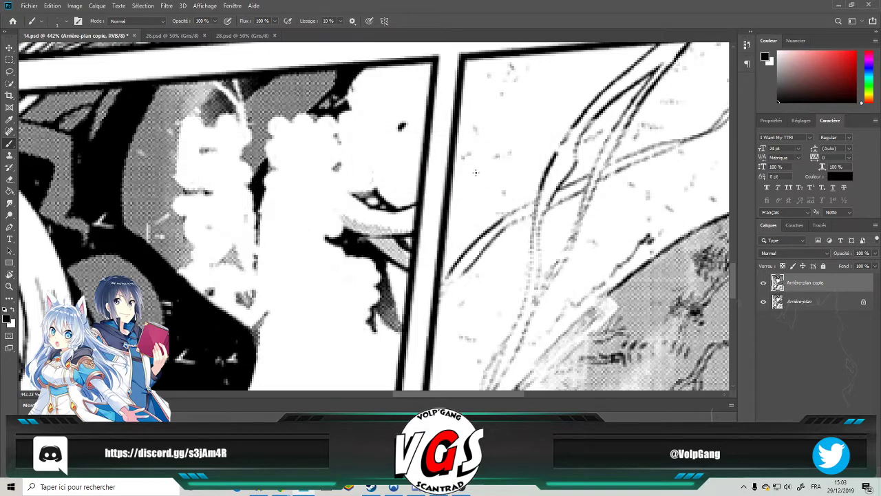
left_click(854, 53)
Try a short red brush stroke at the edge of the erased text area and undo it.
scroll(305, 226, "up", 9)
scroll(303, 225, "up", 3)
scroll(298, 225, "down", 5)
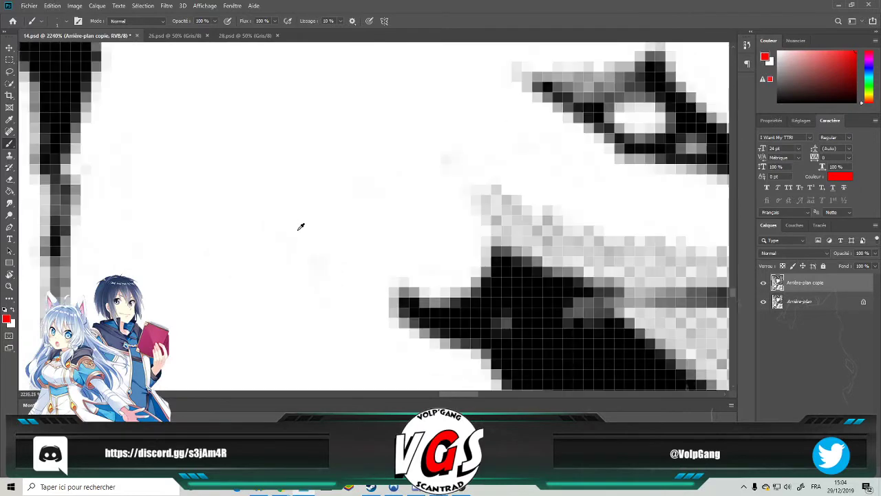
scroll(300, 227, "down", 2)
scroll(343, 259, "up", 1)
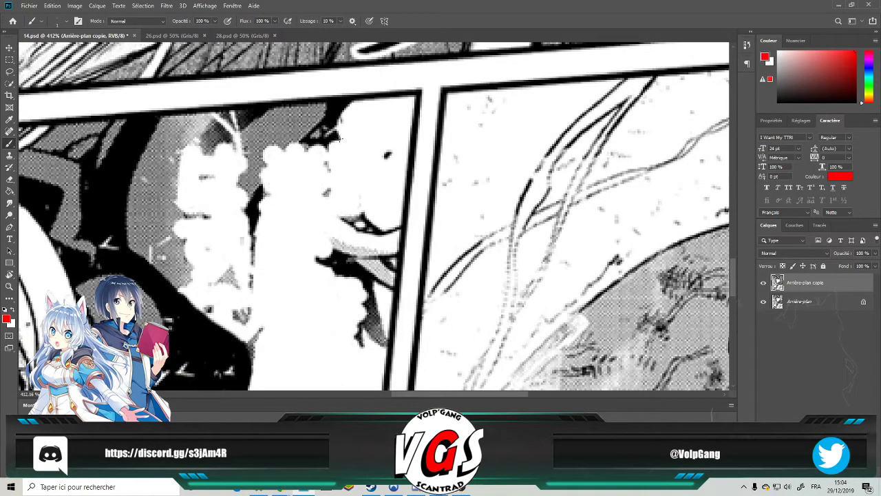
left_click_drag(327, 157, 330, 152)
key("ctrl+z")
Duplicate the "Arrière-plan copie" layer.
scroll(475, 147, "down", 3)
right_click(827, 288)
left_click(817, 282)
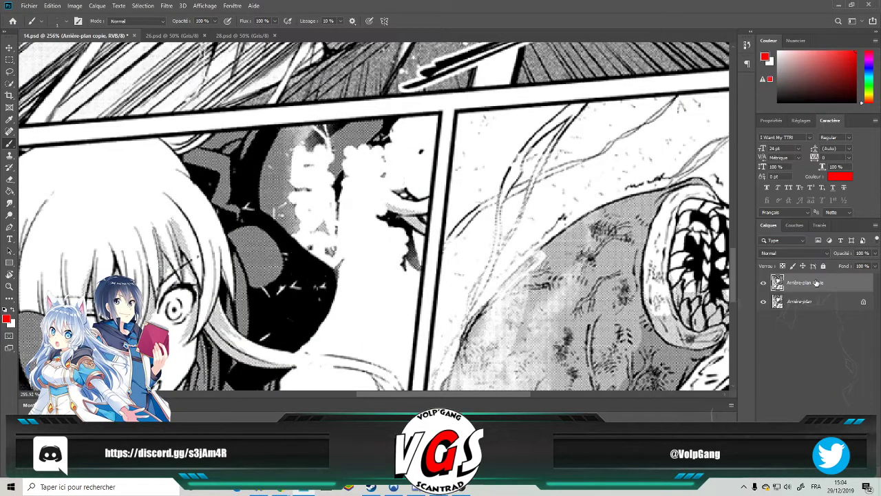
key("ctrl+j")
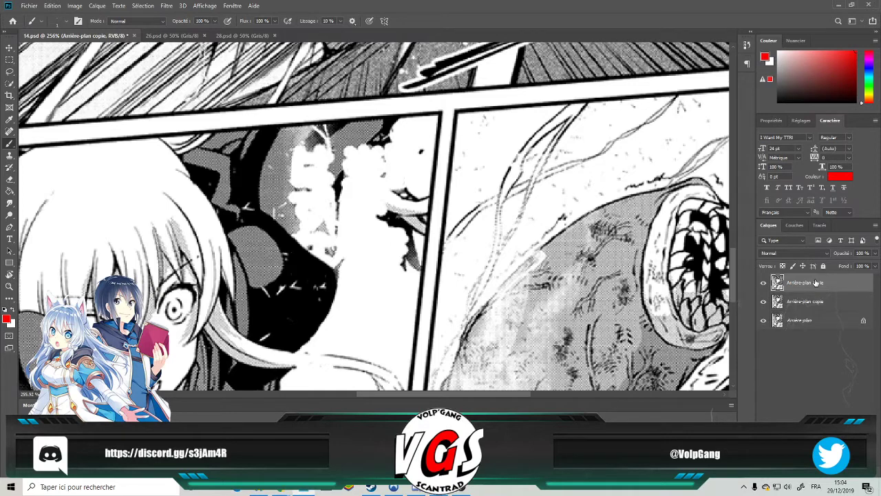
right_click(798, 289)
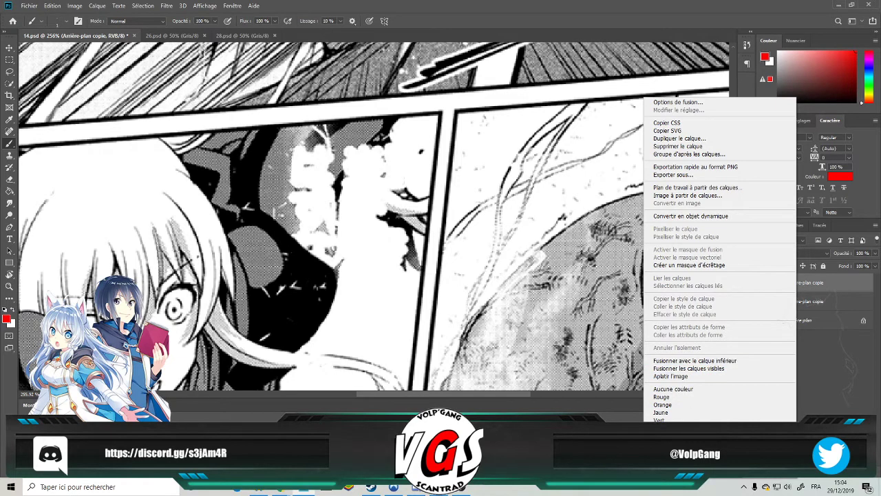
left_click(837, 384)
Rename the upper copied layer "Clean final" and the lower one "Brouillons", then make "Clean final" the active layer.
double_click(809, 283)
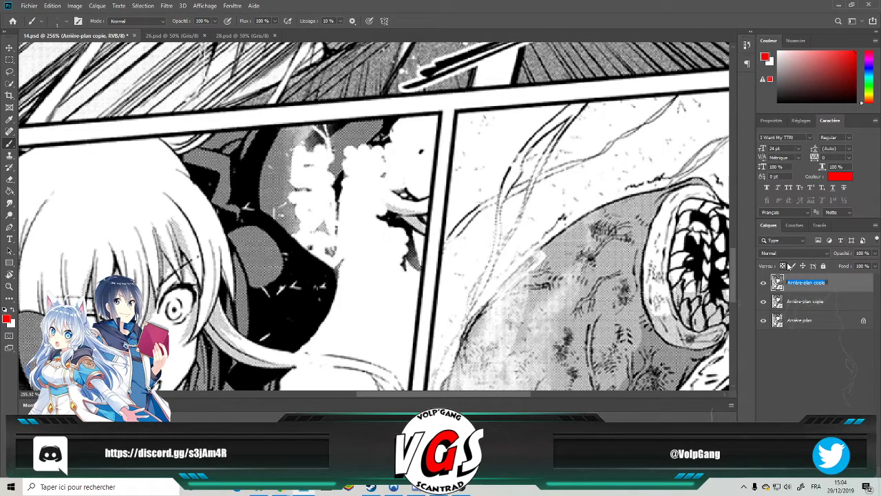
type("Clean final")
double_click(810, 302)
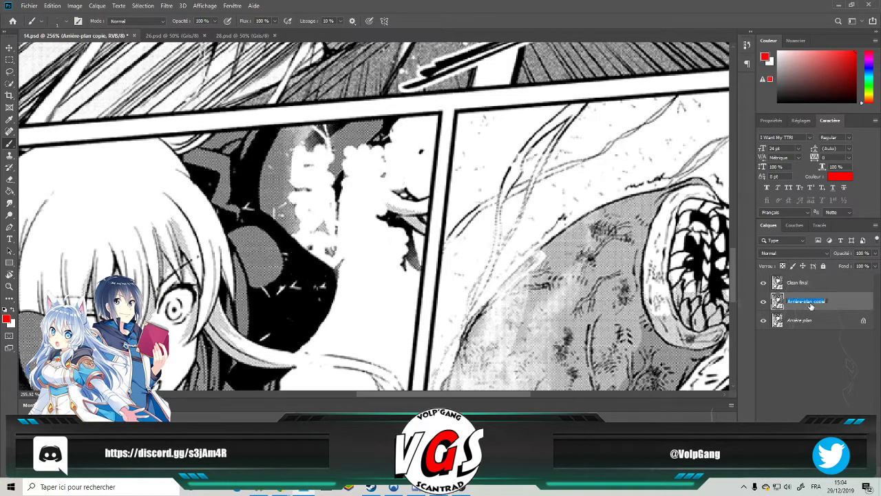
type("Brouillons")
key("Return")
left_click(798, 283)
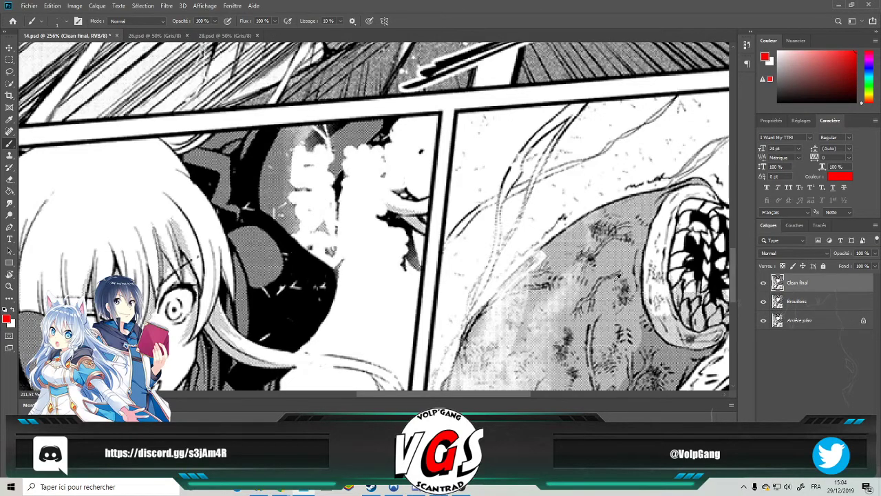
Try the History Brush on the whited-out Japanese text in the girl's panel on the "Clean final" layer.
scroll(589, 279, "down", 10)
scroll(510, 185, "up", 2)
scroll(475, 124, "down", 3)
scroll(465, 70, "down", 1)
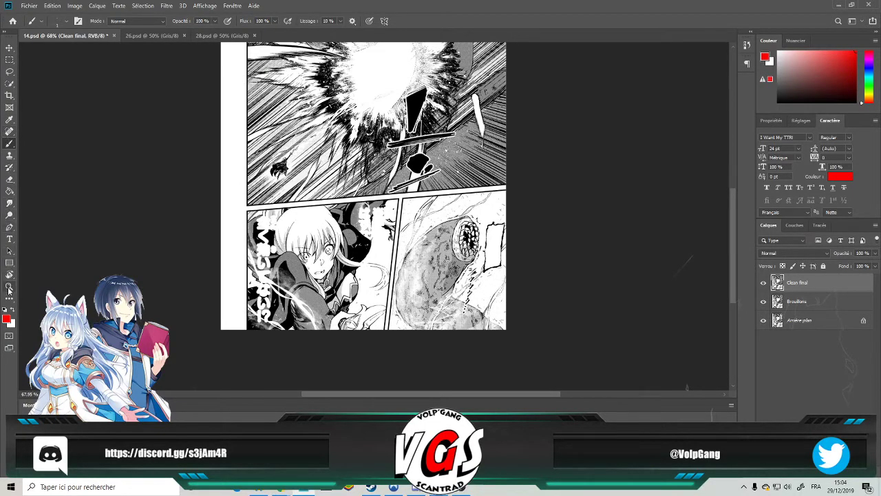
left_click(9, 167)
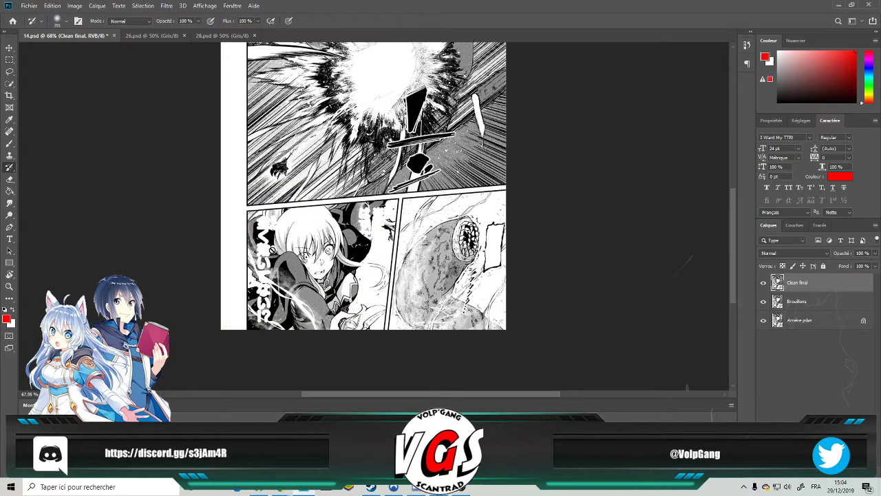
left_click(273, 252)
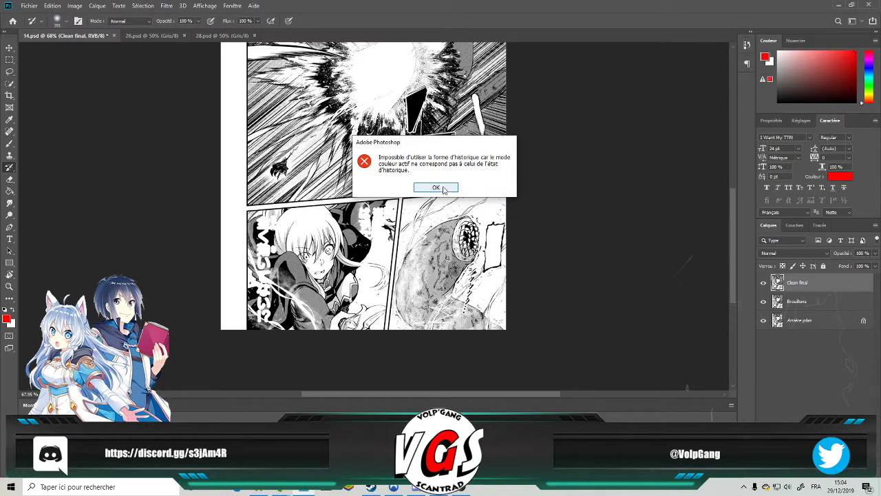
left_click(436, 188)
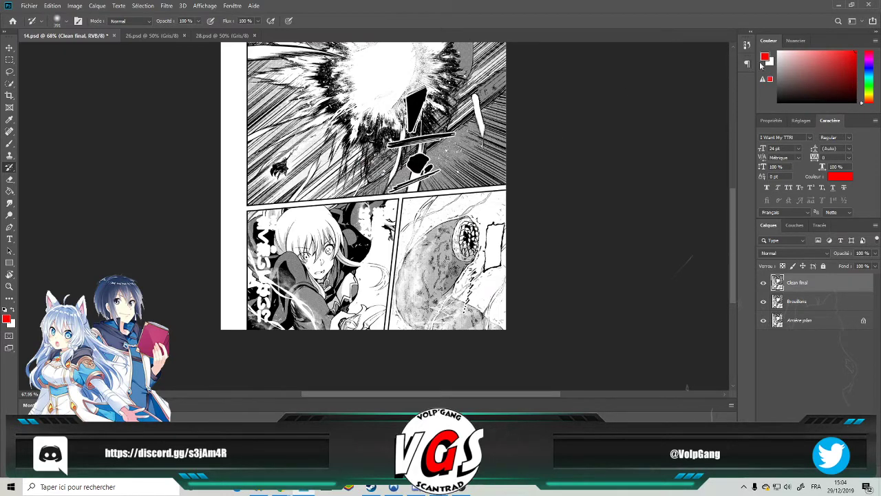
Choose RGB colour again as the image mode and retry the History Brush on the girl's panel.
left_click(74, 5)
mouse_move(84, 31)
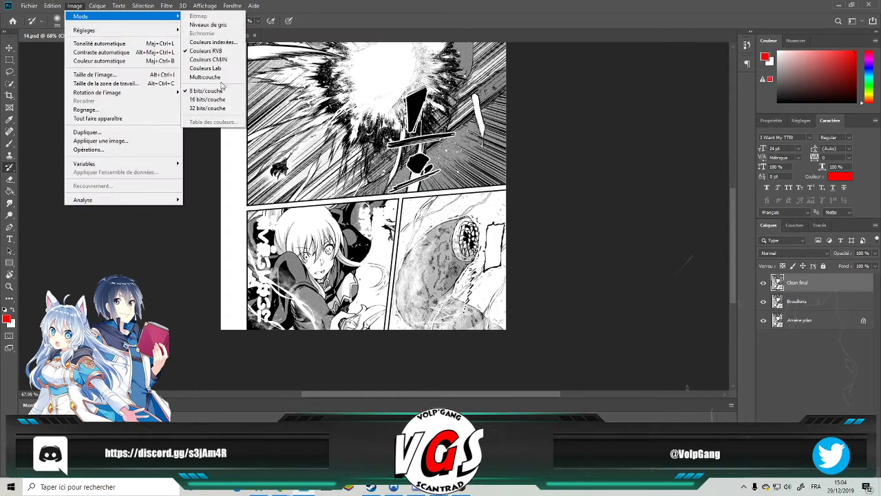
left_click(214, 49)
left_click(349, 272)
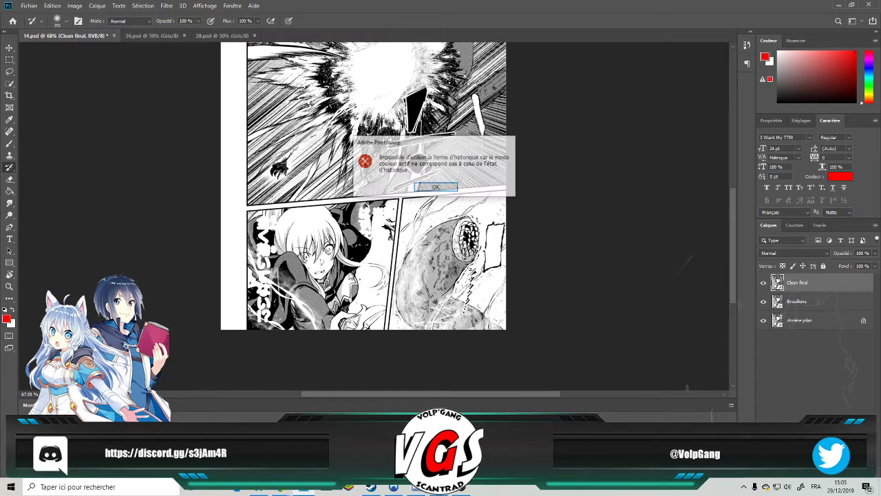
Revert the document through its history to the last layer-visibility change, just before the conversion to RGB colour.
left_click(746, 45)
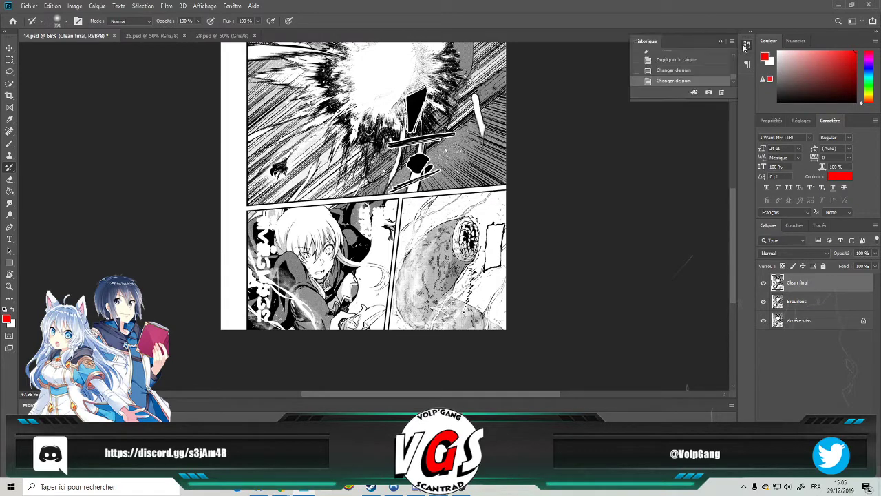
scroll(682, 81, "up", 2)
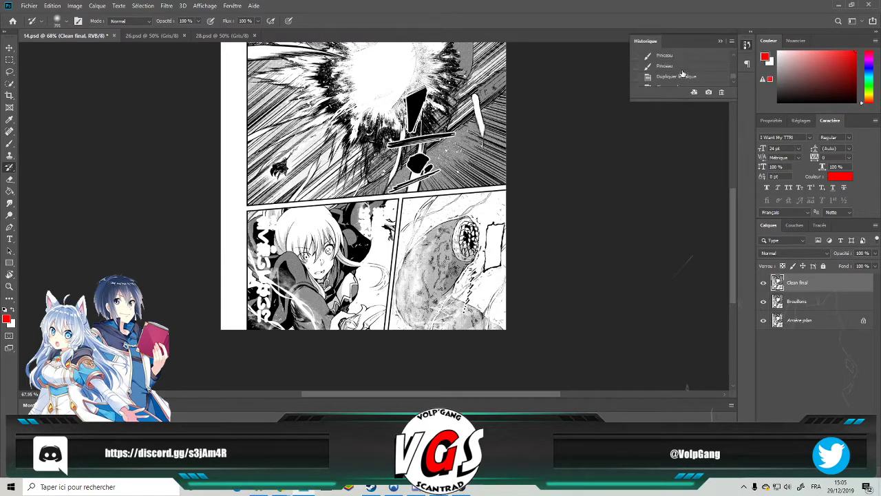
left_click(681, 67)
scroll(681, 71, "up", 3)
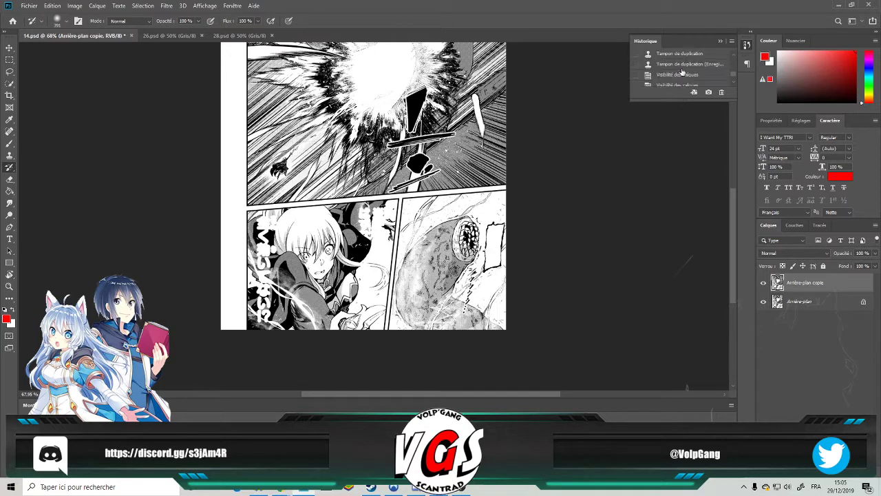
scroll(682, 72, "down", 2)
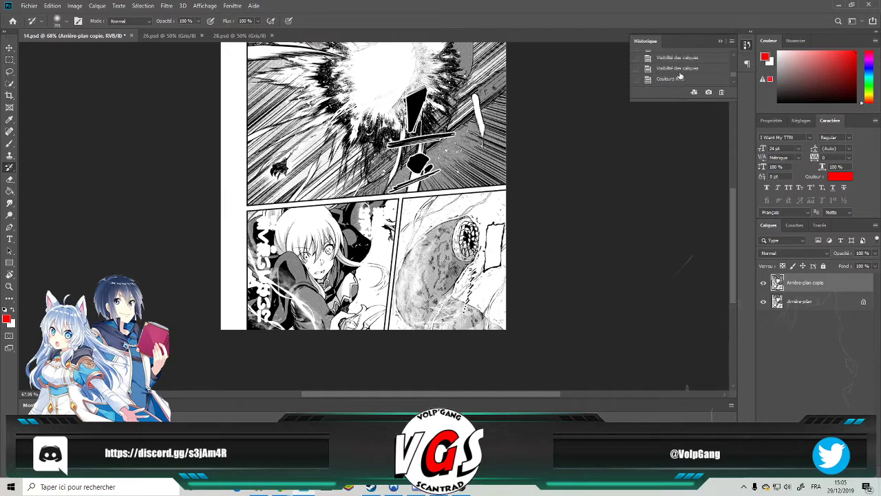
left_click(680, 68)
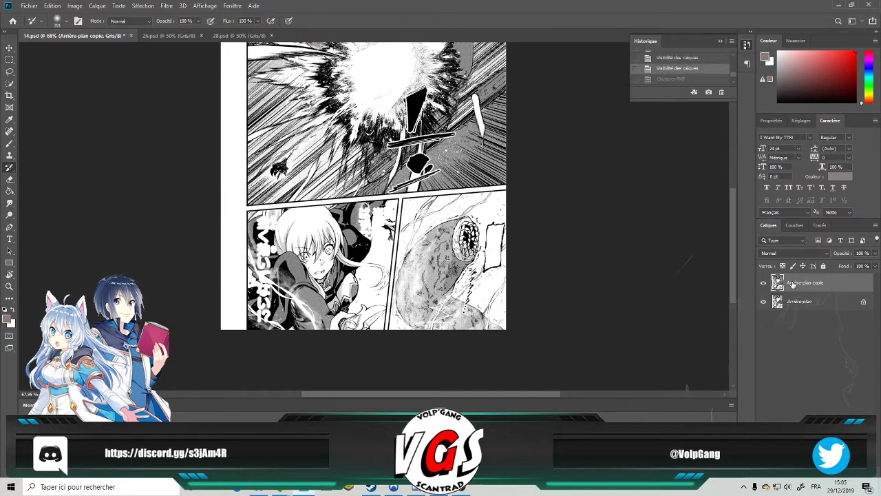
Duplicate the "Arrière-plan copie" layer and rename the upper copy "Clean final".
left_click(720, 40)
key("ctrl+j")
double_click(805, 284)
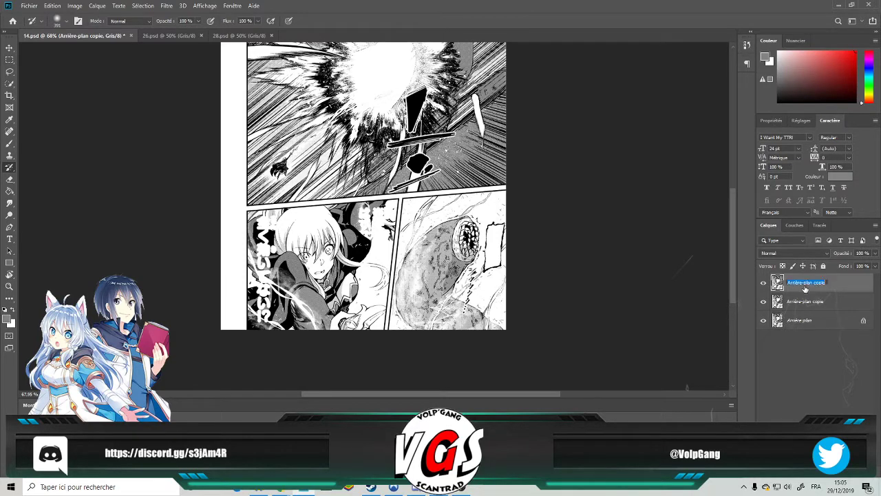
type("Clean")
key("Return")
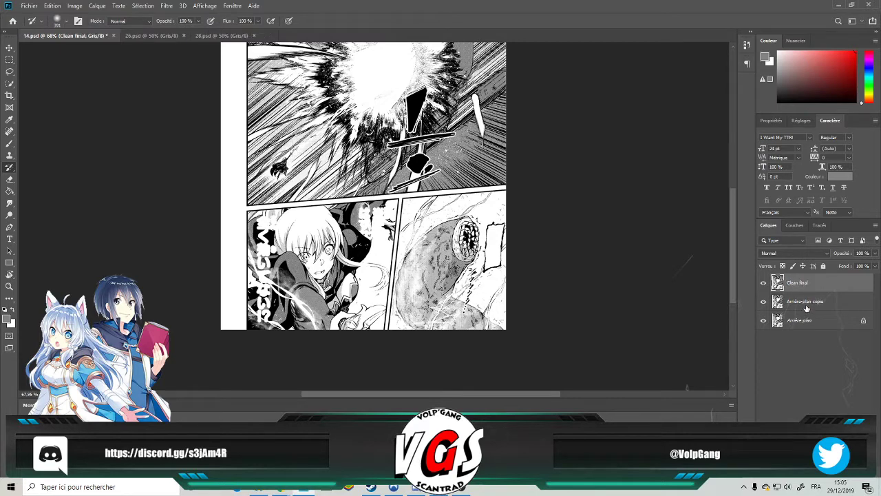
Rename the remaining "Arrière-plan copie" layer "Brouillons" and make "Clean final" the active layer.
left_click(805, 306)
double_click(806, 305)
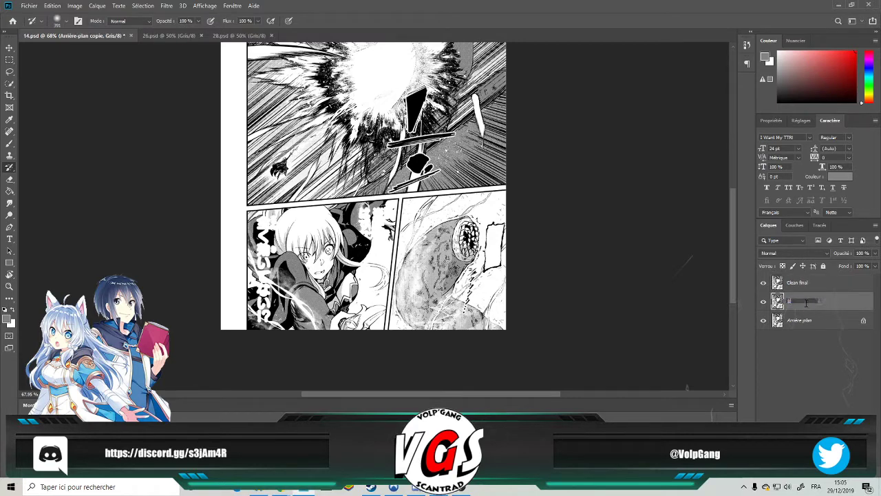
type("Brouillons")
key("Return")
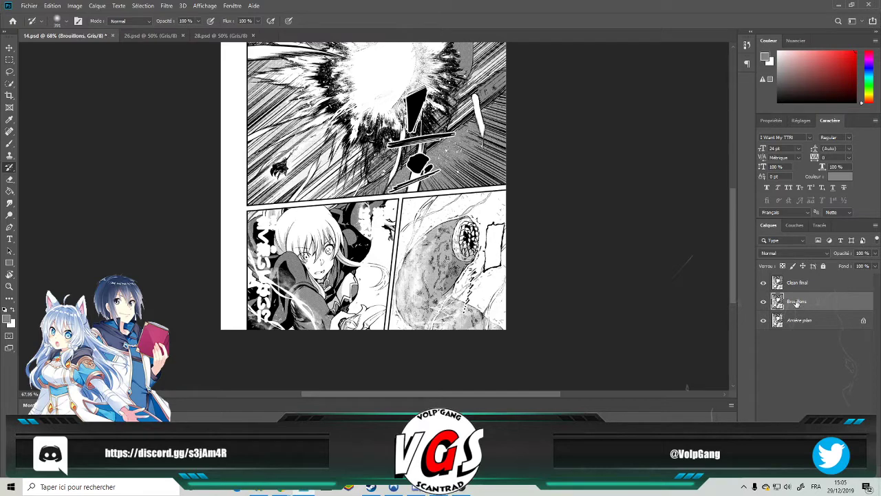
left_click(791, 289)
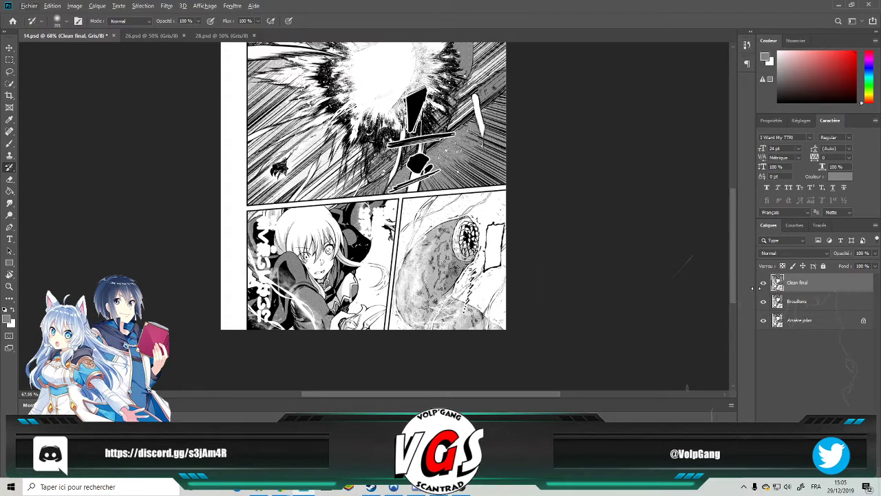
Activate the "Brouillons" layer and set the Brush size to about 64 px.
scroll(351, 289, "up", 3)
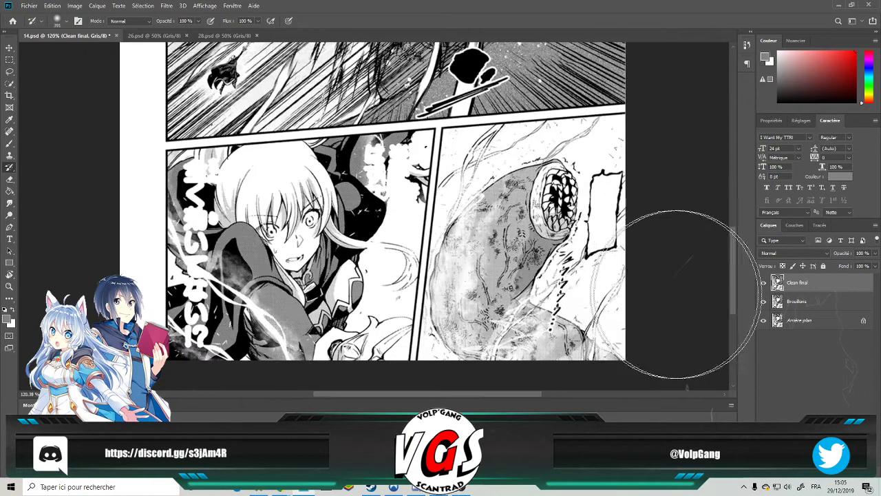
left_click(813, 303)
left_click(10, 143)
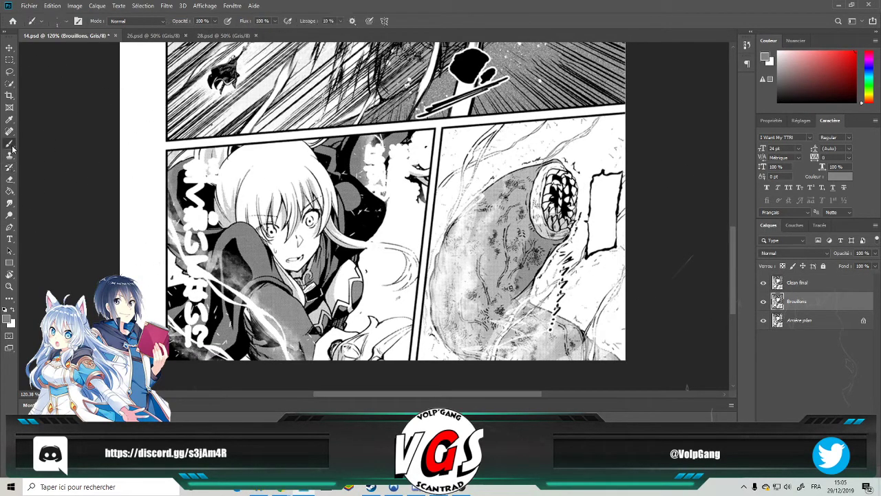
left_click_drag(407, 226, 446, 225)
key("ctrl+0")
Erase the page's lower panels from the "Clean final" layer using an Eraser of about 555 px.
left_click(798, 288)
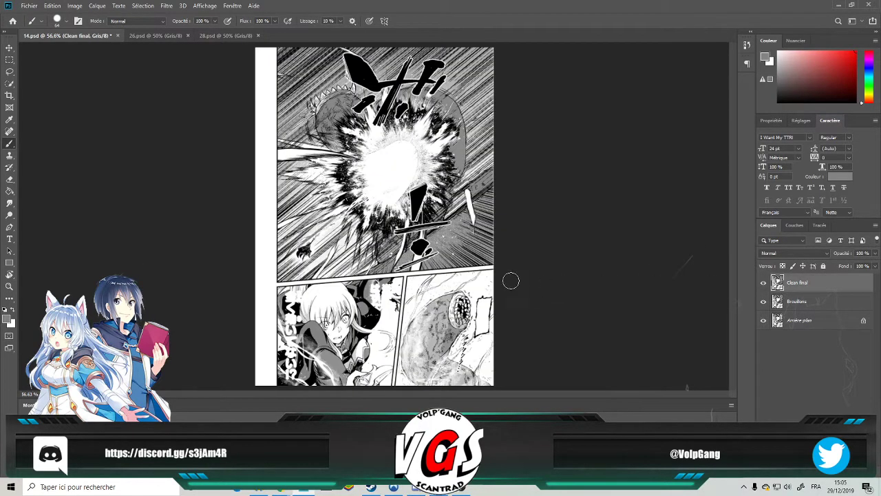
left_click(10, 179)
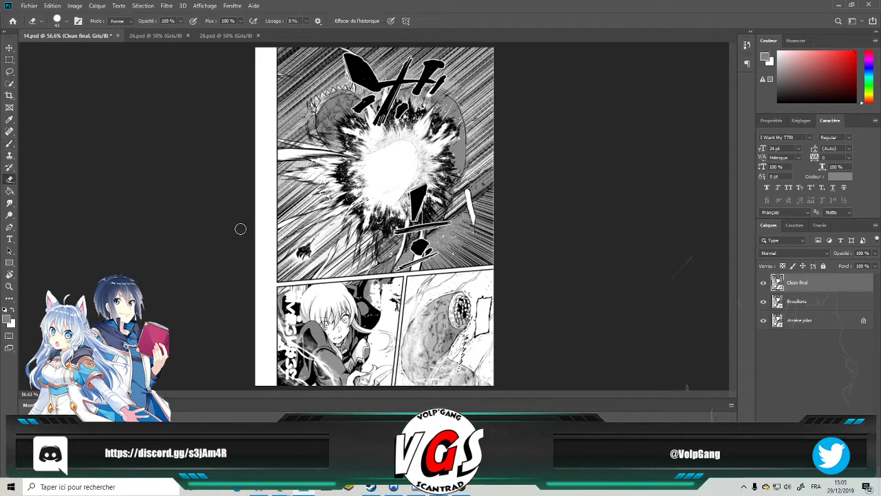
left_click_drag(296, 293, 362, 293)
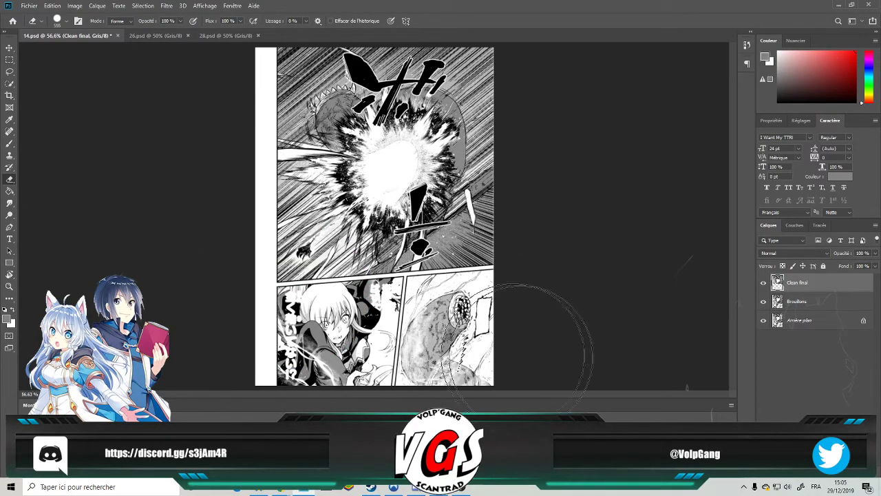
scroll(324, 317, "up", 3)
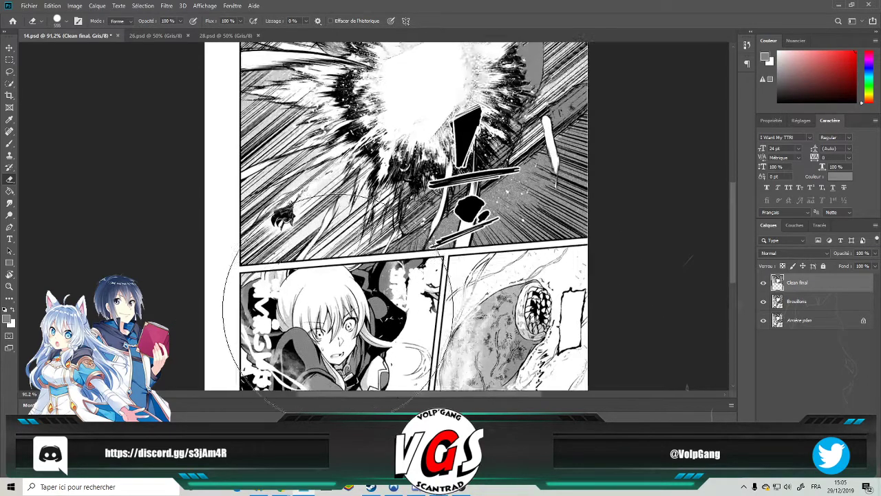
scroll(338, 306, "down", 2)
Return to the Brush on the "Brouillons" layer and undo a trial stroke across the lower panels.
left_click(797, 301)
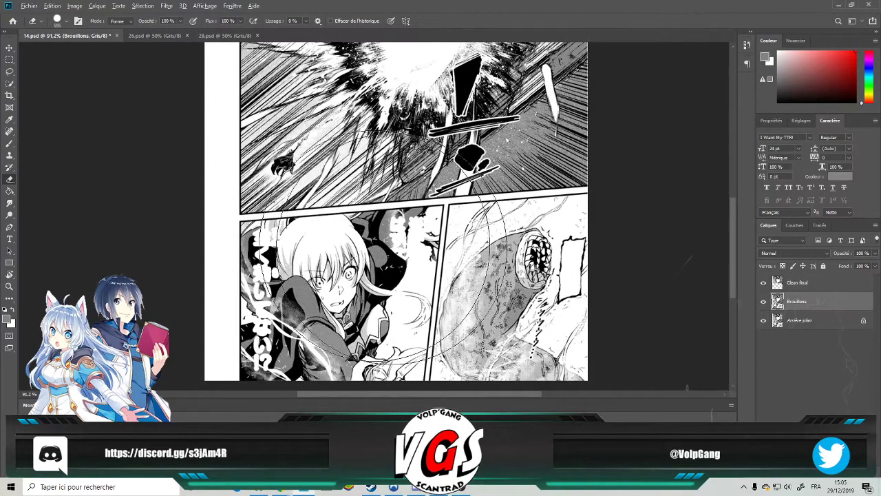
left_click(8, 143)
mouse_move(472, 254)
left_mouse_down()
mouse_move(383, 318)
mouse_move(388, 312)
left_mouse_up()
key("ctrl+z")
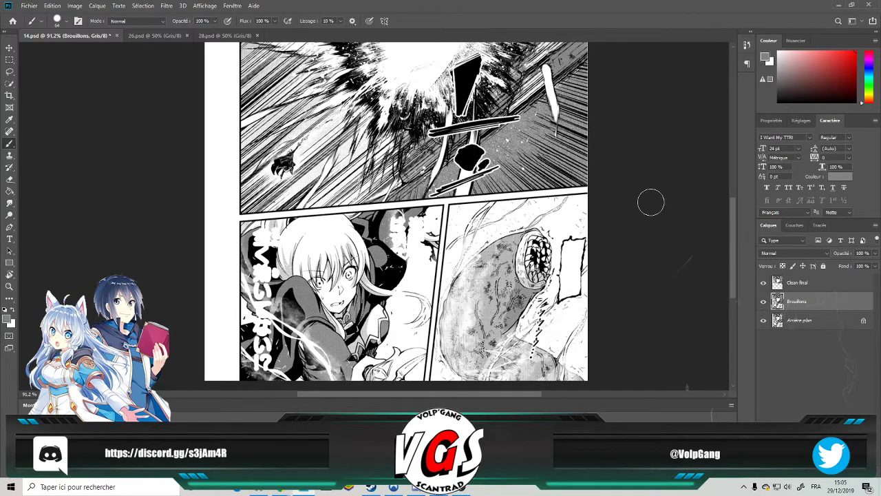
Convert the image to RGB colour mode without flattening its layers.
scroll(430, 274, "down", 1)
left_click(74, 5)
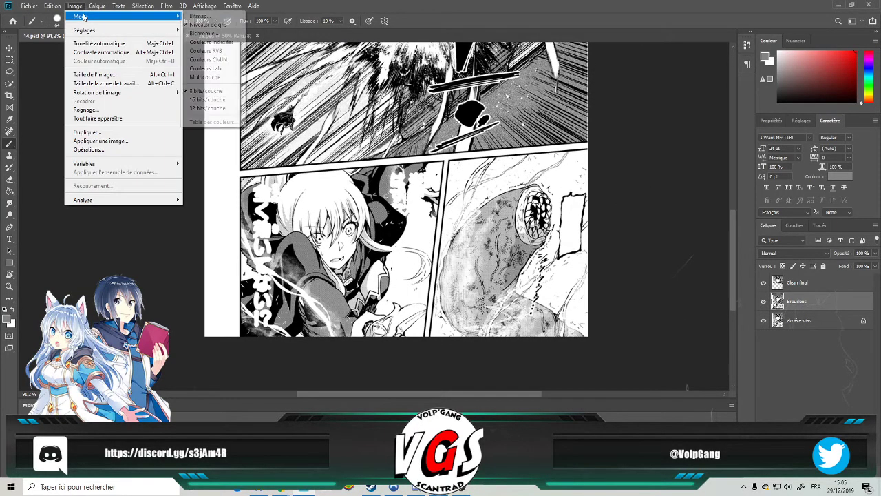
mouse_move(110, 16)
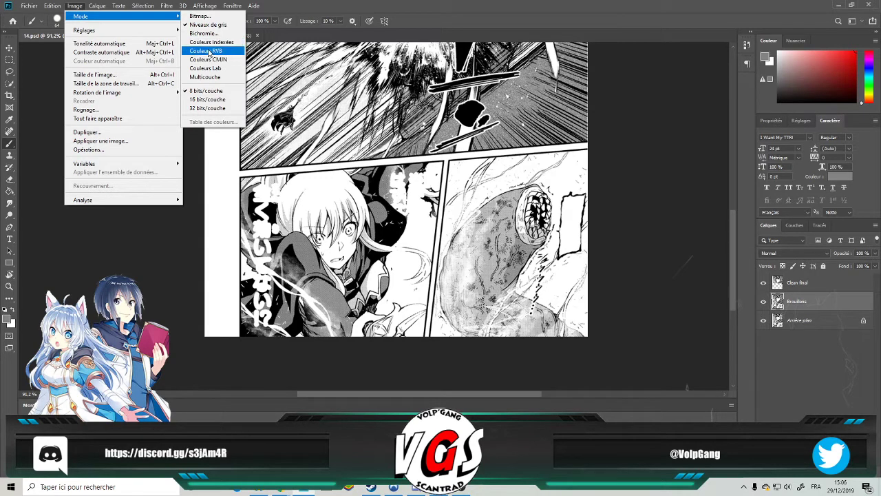
left_click(209, 51)
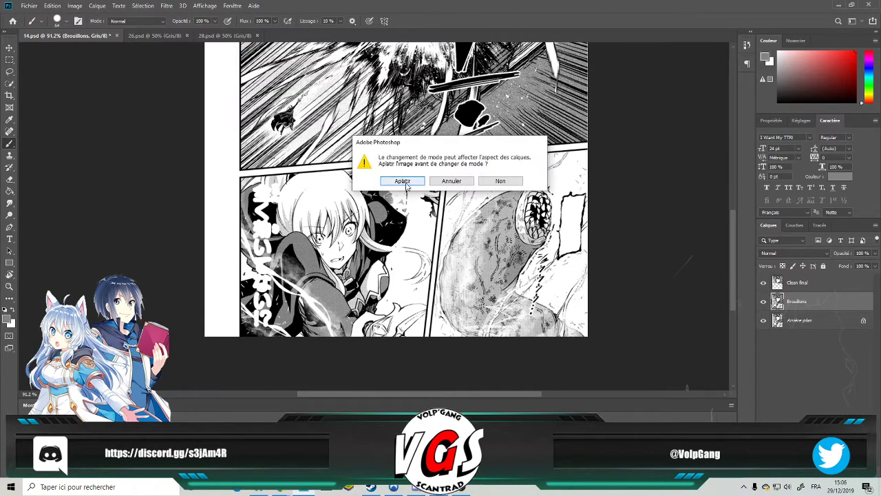
left_click(497, 183)
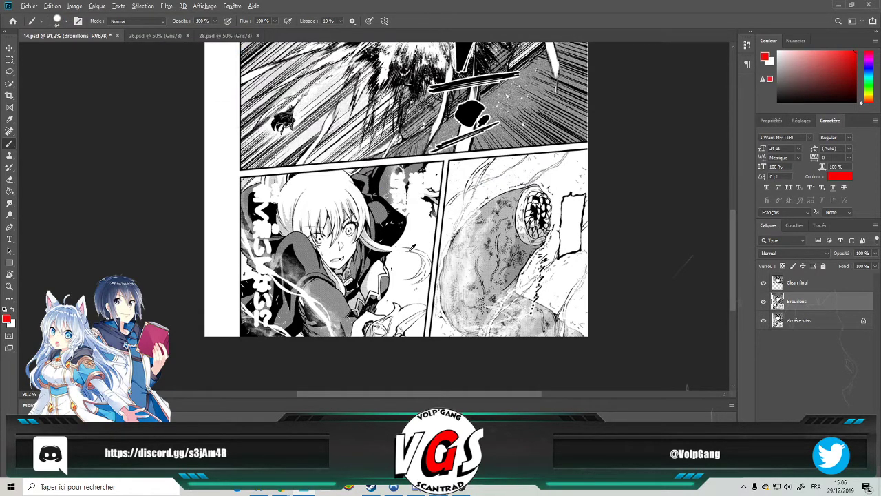
Outline the tapering strip through the whited-out area beside the girl's head with a thin red brush on "Brouillons".
scroll(418, 212, "up", 5, "alt")
scroll(461, 126, "up", 2)
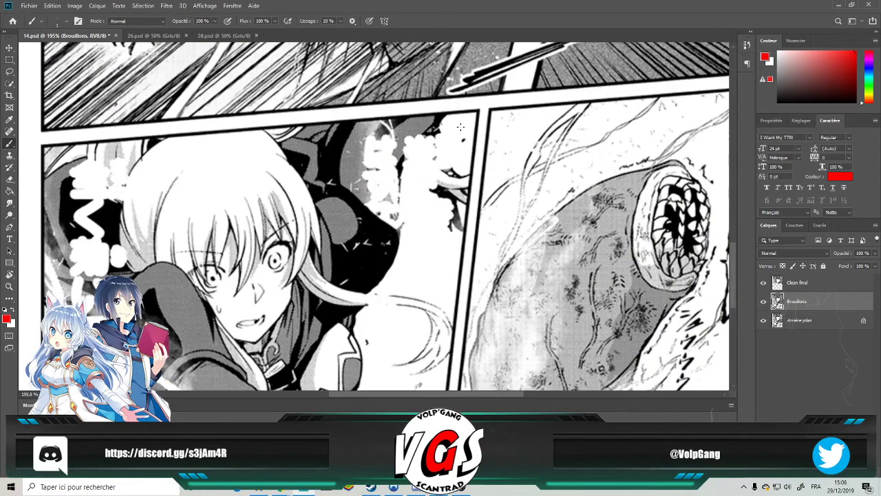
scroll(460, 127, "up", 3, "alt")
scroll(447, 175, "up", 2, "alt")
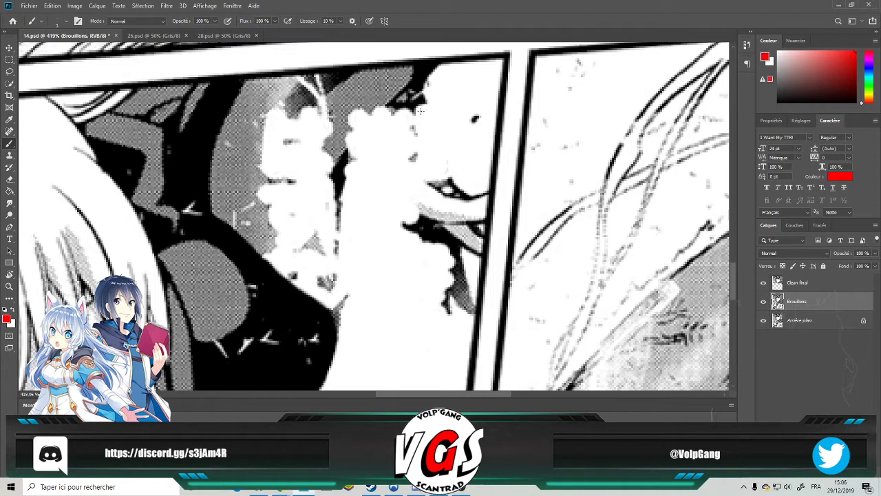
mouse_move(420, 115)
left_mouse_down()
mouse_move(351, 297)
mouse_move(359, 255)
mouse_move(344, 306)
left_mouse_up()
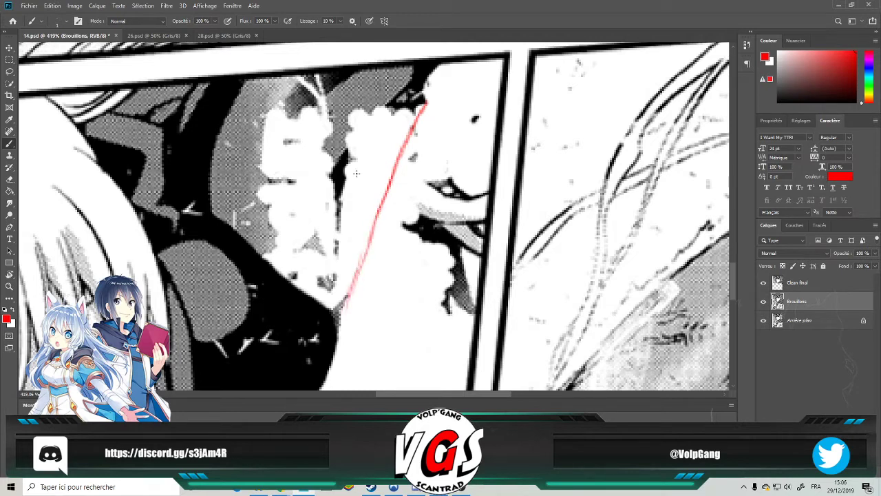
mouse_move(369, 122)
left_mouse_down()
mouse_move(331, 187)
mouse_move(338, 306)
left_mouse_up()
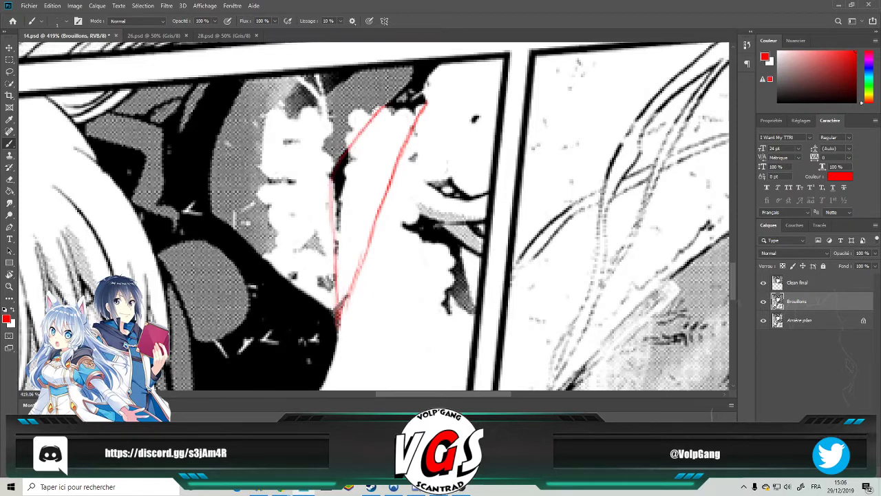
Fill the outlined tapering strip beside the girl's head with slanted red hatching strokes.
left_click_drag(369, 129, 414, 123)
left_click_drag(351, 156, 404, 136)
mouse_move(349, 166)
left_mouse_down()
mouse_move(389, 148)
mouse_move(384, 158)
left_mouse_up()
mouse_move(346, 185)
left_mouse_down()
mouse_move(378, 174)
mouse_move(383, 180)
left_mouse_up()
mouse_move(344, 206)
left_mouse_down()
mouse_move(375, 196)
mouse_move(376, 206)
left_mouse_up()
left_click_drag(342, 231, 374, 216)
mouse_move(340, 239)
left_mouse_down()
mouse_move(366, 228)
mouse_move(364, 238)
left_mouse_up()
left_click_drag(343, 259, 367, 246)
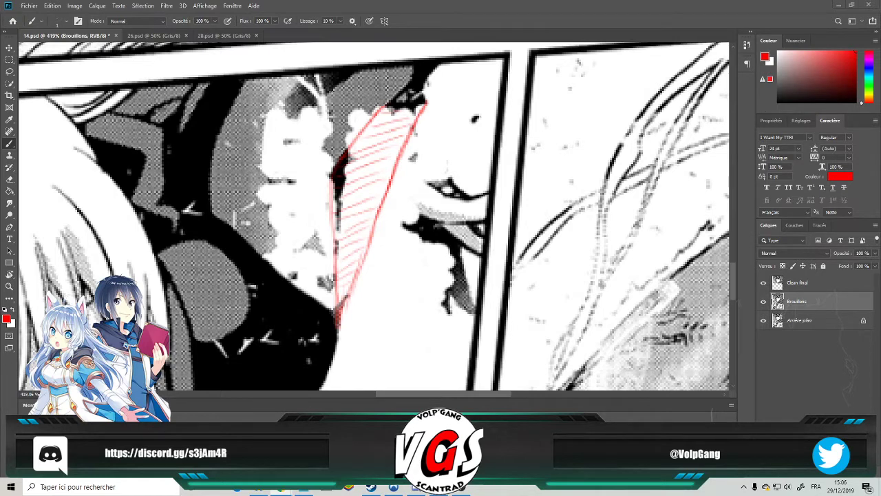
Sketch two long curved red lines through the whited-out text left of the hatched strip, meeting at its lower tip.
mouse_move(311, 108)
left_mouse_down()
mouse_move(295, 188)
mouse_move(303, 247)
mouse_move(323, 284)
left_mouse_up()
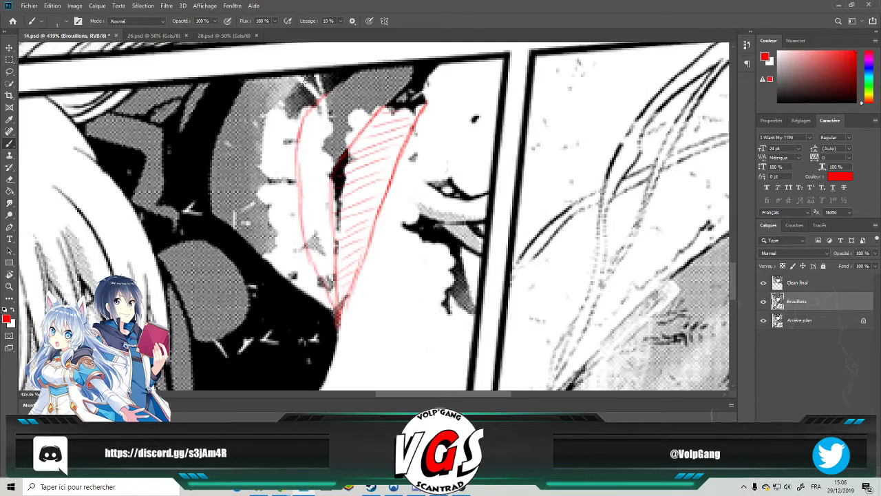
mouse_move(275, 130)
left_mouse_down()
mouse_move(278, 240)
mouse_move(273, 227)
mouse_move(303, 280)
left_mouse_up()
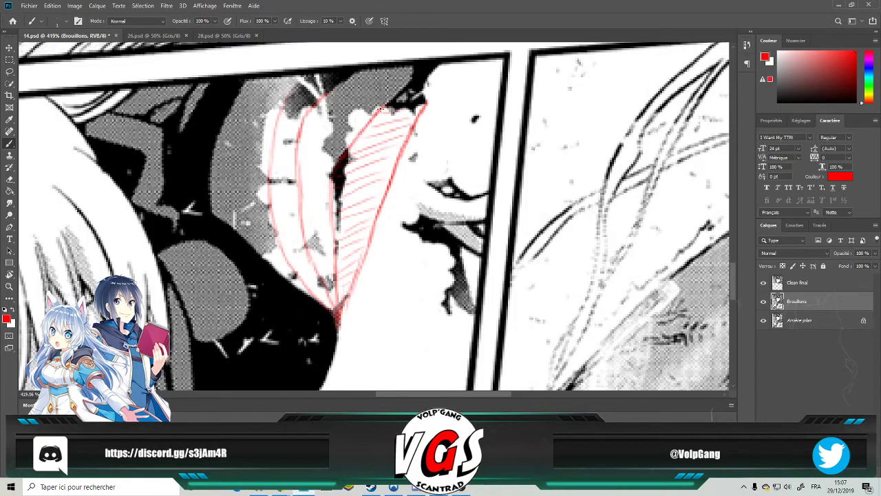
Sketch red edges from the hatched strip's right side to the upper claw-like shape and down to the lower dark shape.
scroll(410, 158, "down", 5)
scroll(437, 168, "up", 10)
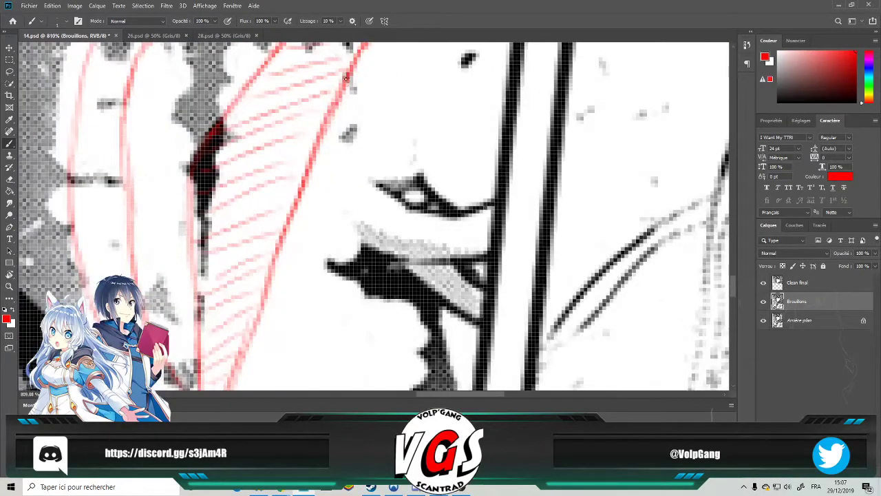
left_click_drag(349, 81, 432, 186)
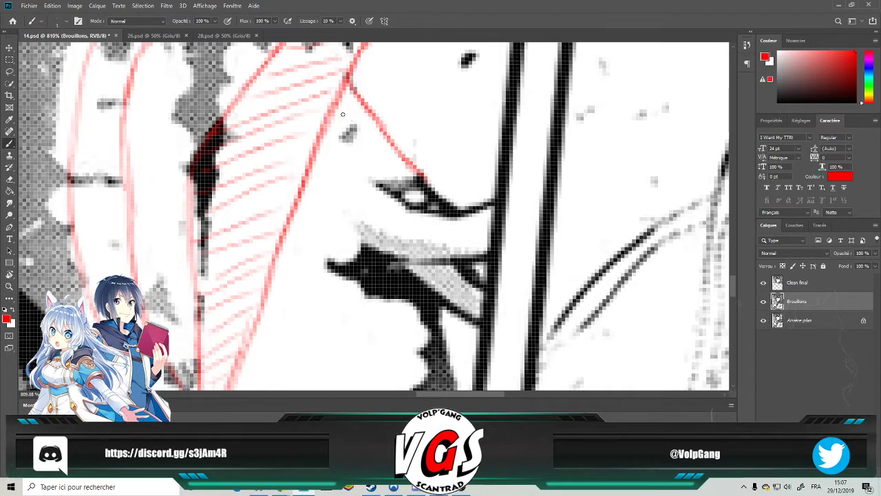
scroll(359, 152, "down", 3)
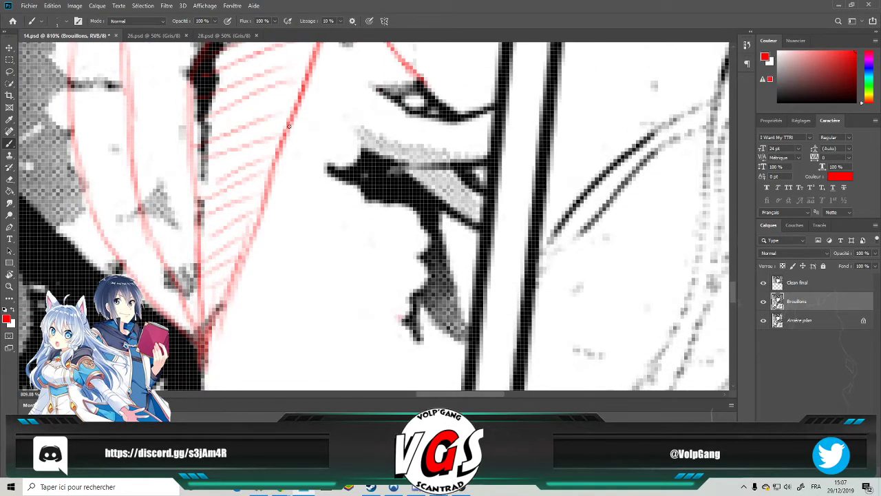
mouse_move(288, 133)
left_mouse_down()
mouse_move(353, 213)
mouse_move(386, 300)
mouse_move(392, 304)
mouse_move(387, 289)
mouse_move(421, 337)
left_mouse_up()
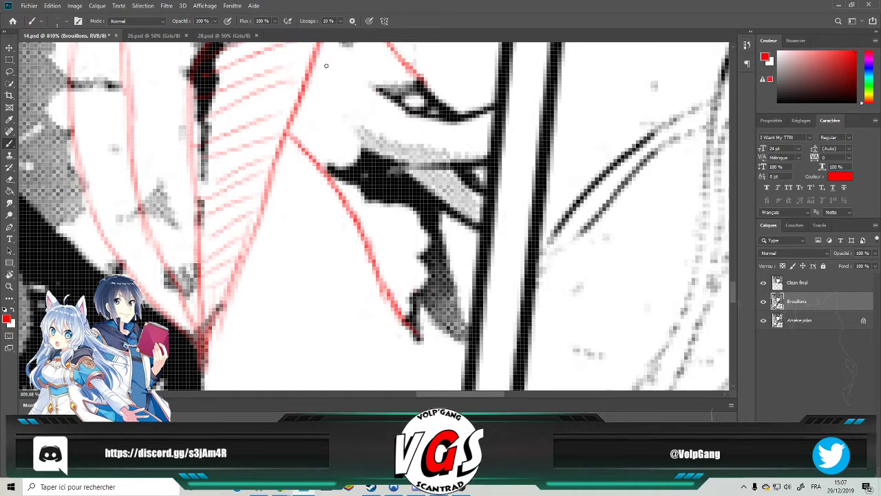
Extend the claw-like shape's interrupted contours toward the hatched strip with two short red strokes.
left_click_drag(348, 69, 385, 97)
left_click_drag(357, 143, 339, 126)
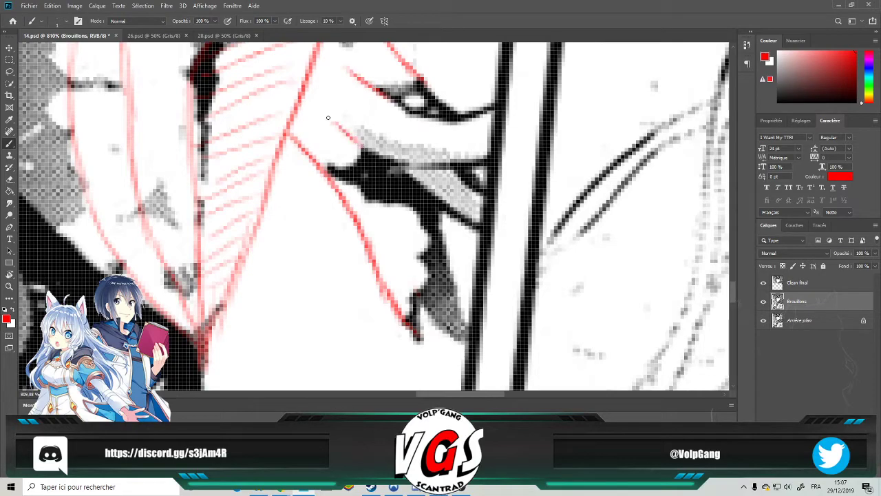
scroll(334, 113, "down", 19)
scroll(331, 241, "up", 2)
scroll(321, 214, "up", 5)
scroll(322, 214, "up", 4)
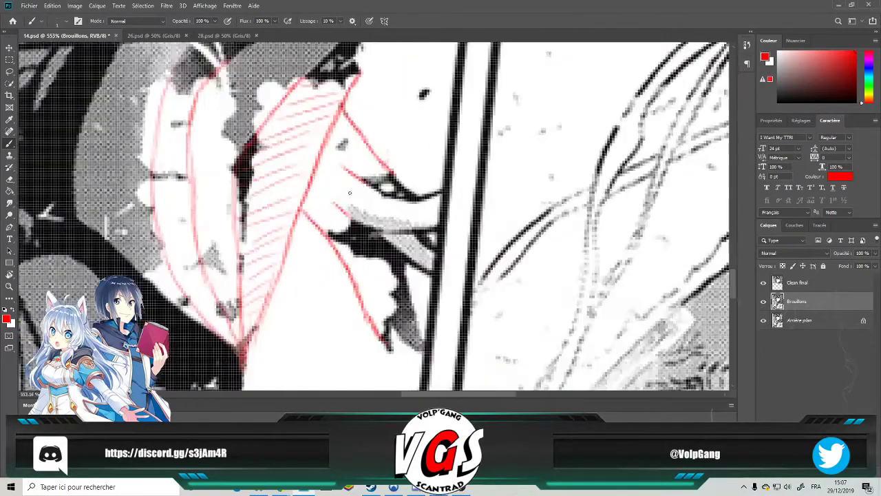
Sketch and thicken red strokes around the pointed tip of the lower dark shape beside the hatched strip.
scroll(356, 219, "up", 3)
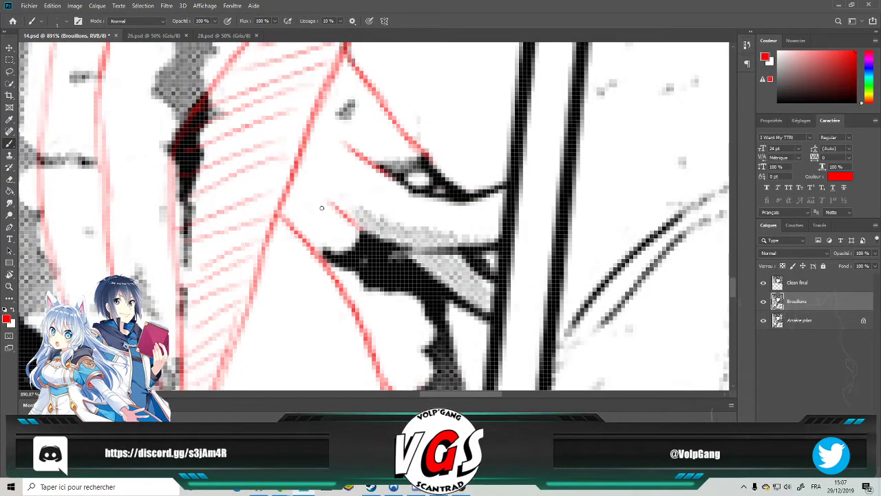
left_click_drag(310, 216, 402, 260)
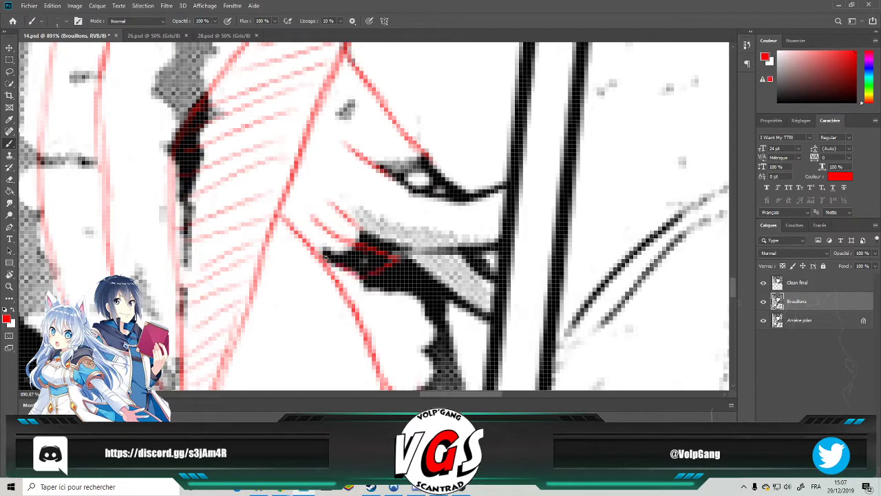
mouse_move(317, 242)
left_mouse_down()
mouse_move(338, 262)
mouse_move(377, 274)
mouse_move(322, 260)
mouse_move(305, 240)
mouse_move(366, 277)
mouse_move(357, 271)
mouse_move(408, 277)
mouse_move(357, 240)
left_mouse_up()
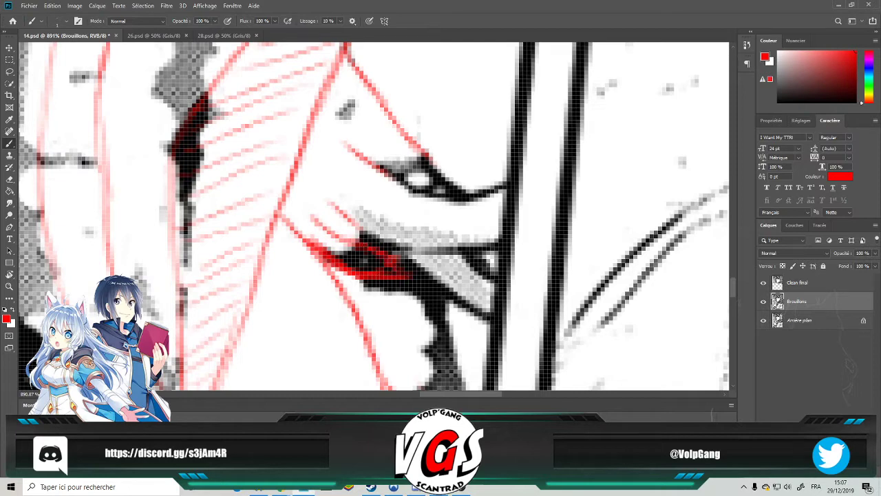
mouse_move(314, 218)
left_mouse_down()
mouse_move(392, 265)
mouse_move(390, 278)
left_mouse_up()
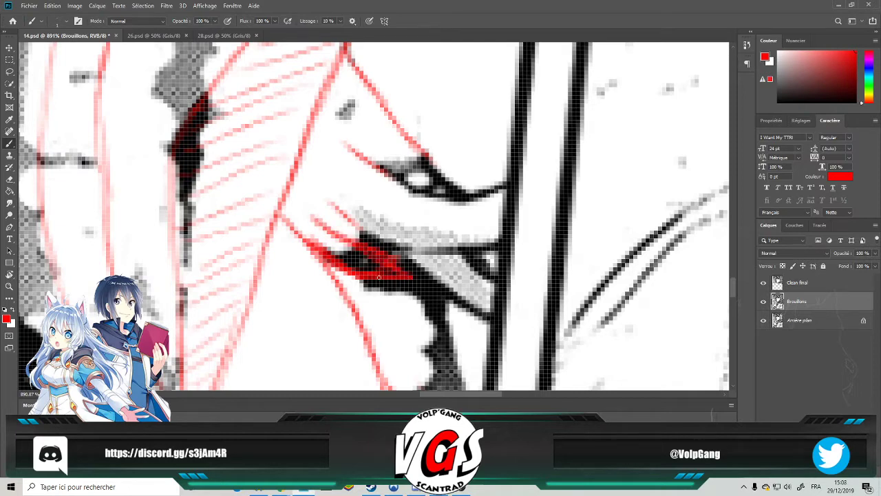
Paint white over the claw-like shapes and their red sketch lines between the hatched strip and the panel border.
scroll(275, 165, "down", 10)
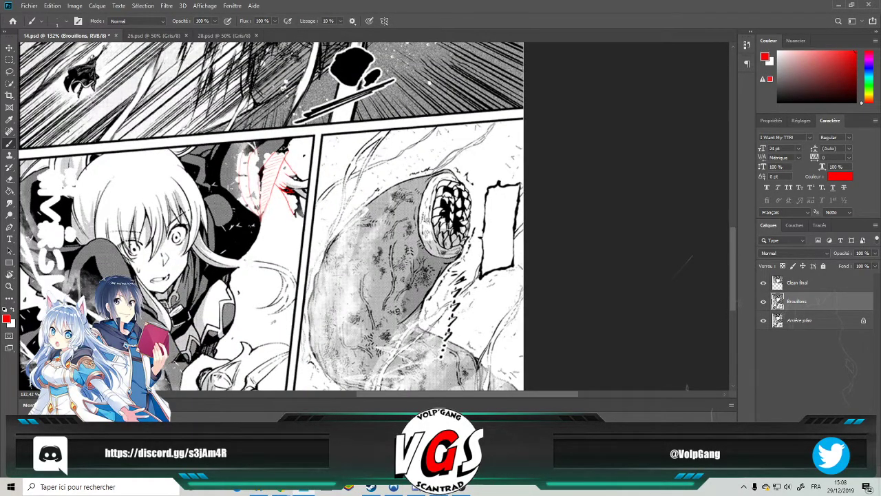
scroll(264, 151, "up", 5)
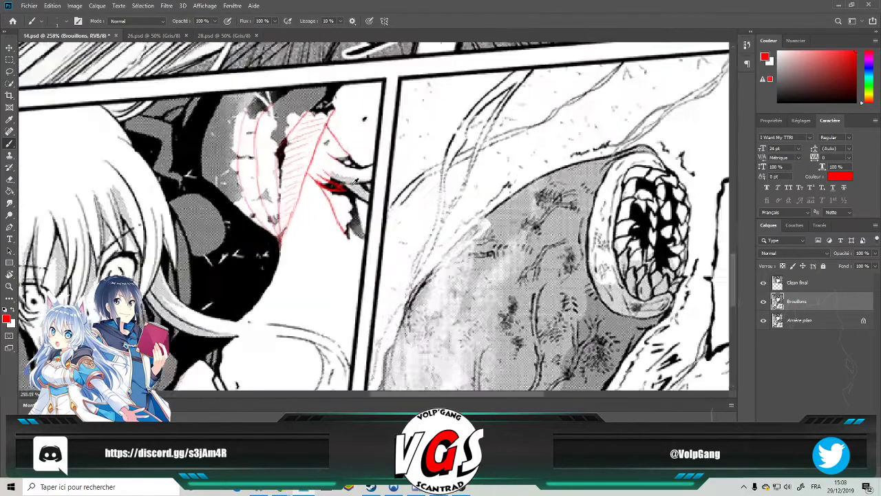
scroll(329, 199, "up", 2)
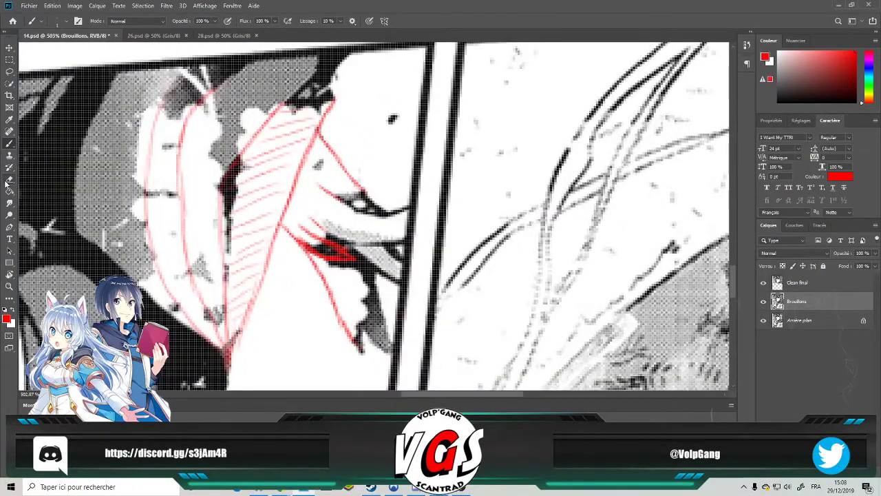
left_click(291, 313, "alt")
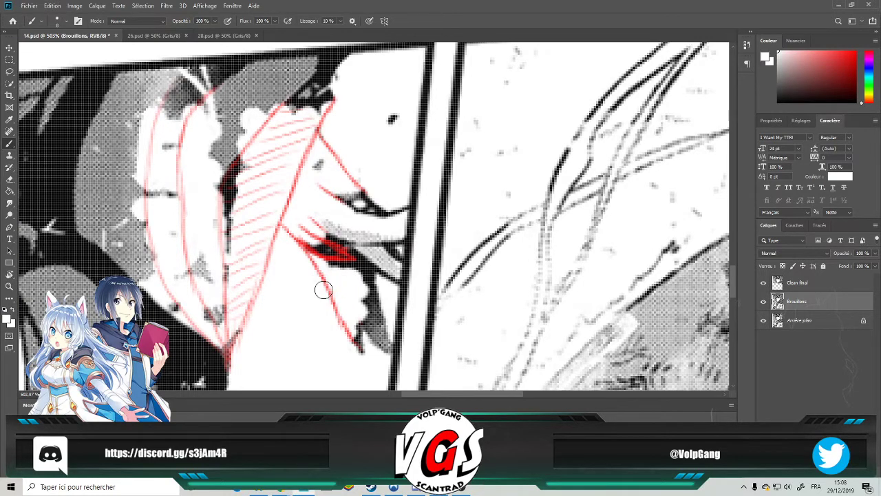
scroll(324, 289, "down", 2)
mouse_move(360, 122)
left_mouse_down()
mouse_move(326, 213)
mouse_move(321, 262)
mouse_move(356, 144)
mouse_move(344, 238)
mouse_move(354, 255)
mouse_move(368, 191)
mouse_move(362, 298)
mouse_move(365, 234)
mouse_move(379, 273)
mouse_move(380, 328)
mouse_move(386, 311)
mouse_move(388, 318)
mouse_move(378, 307)
left_mouse_up()
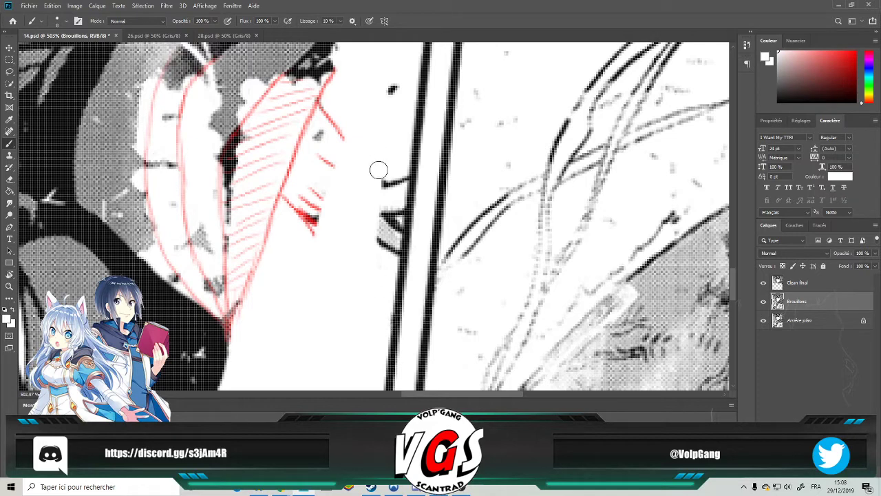
mouse_move(346, 122)
left_mouse_down()
mouse_move(331, 140)
mouse_move(339, 116)
mouse_move(331, 110)
mouse_move(320, 119)
mouse_move(323, 101)
mouse_move(300, 231)
mouse_move(314, 250)
mouse_move(285, 202)
left_mouse_up()
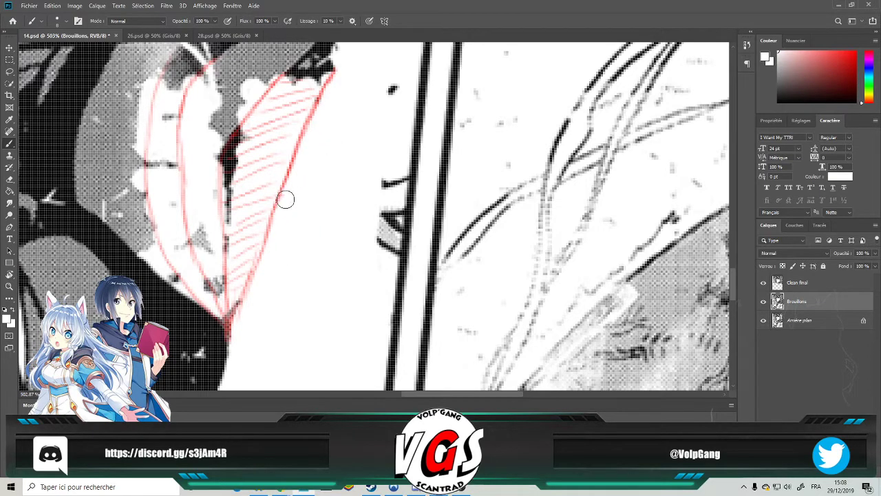
mouse_move(378, 168)
left_mouse_down()
mouse_move(381, 201)
mouse_move(392, 173)
mouse_move(395, 185)
mouse_move(403, 176)
mouse_move(390, 221)
mouse_move(373, 230)
mouse_move(381, 249)
mouse_move(391, 186)
mouse_move(389, 209)
mouse_move(394, 202)
mouse_move(400, 209)
mouse_move(392, 252)
mouse_move(402, 172)
mouse_move(394, 241)
left_mouse_up()
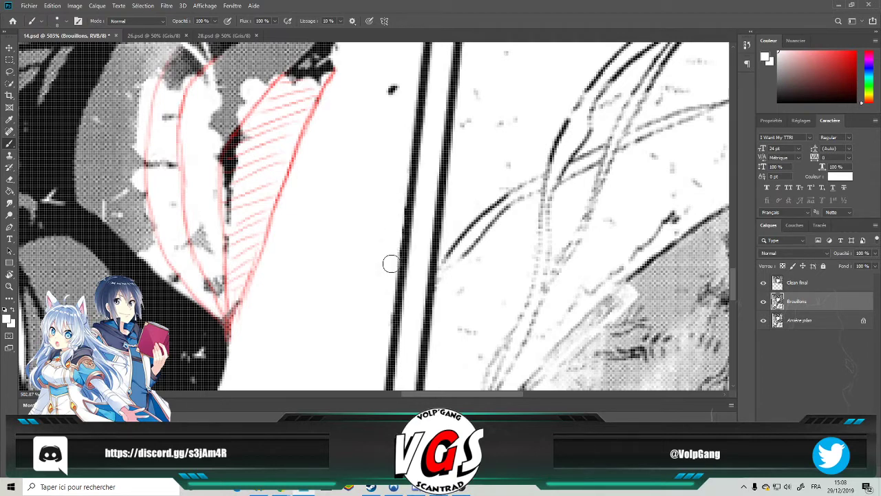
Switch the brush to red and bridge the interrupted outline of the girl's hair beside the vertical text's upper end.
scroll(383, 270, "down", 10)
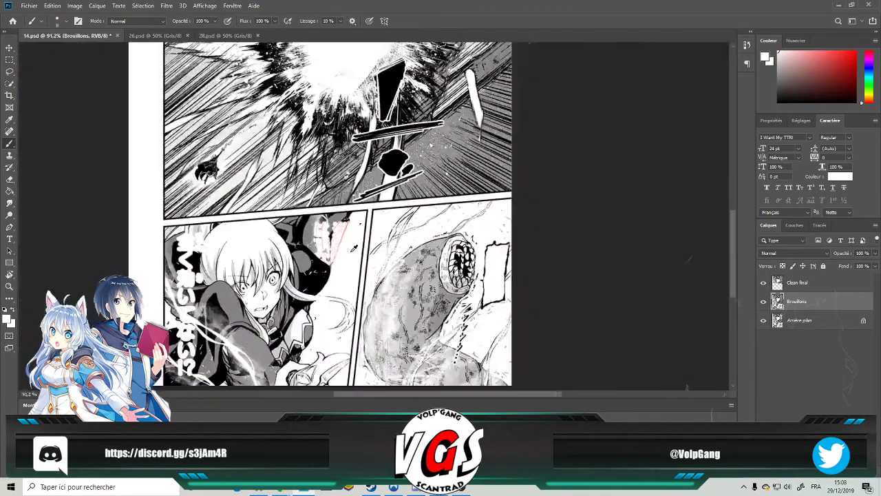
scroll(417, 253, "up", 3)
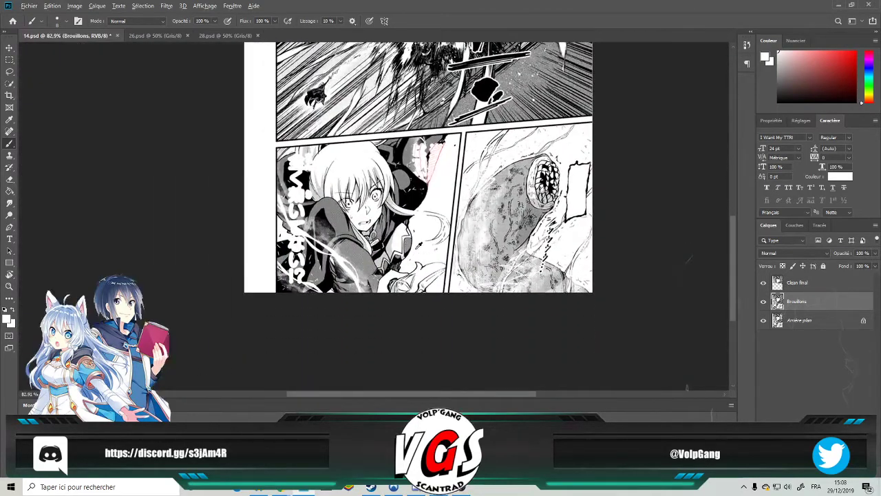
scroll(341, 178, "left", 8)
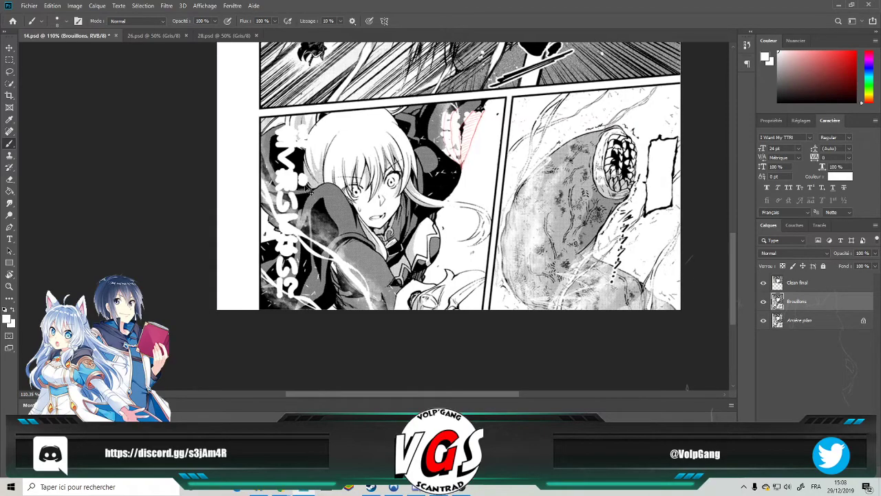
scroll(454, 154, "right", 10)
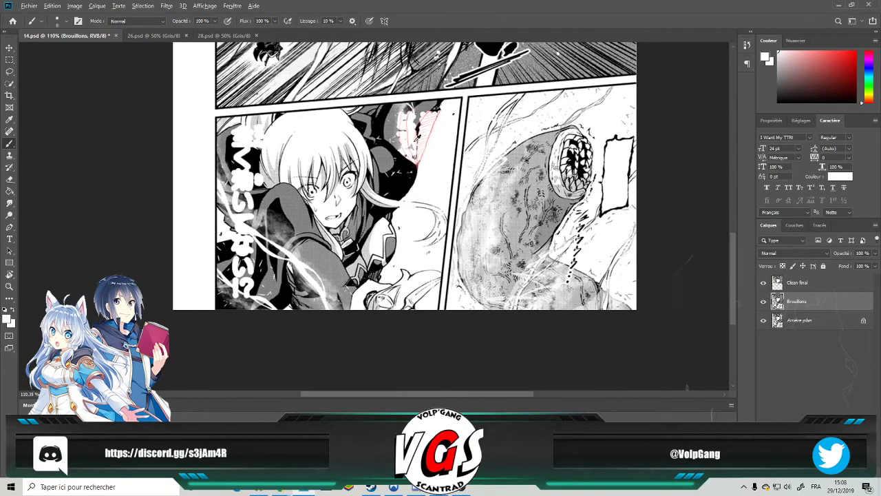
scroll(397, 120, "up", 8)
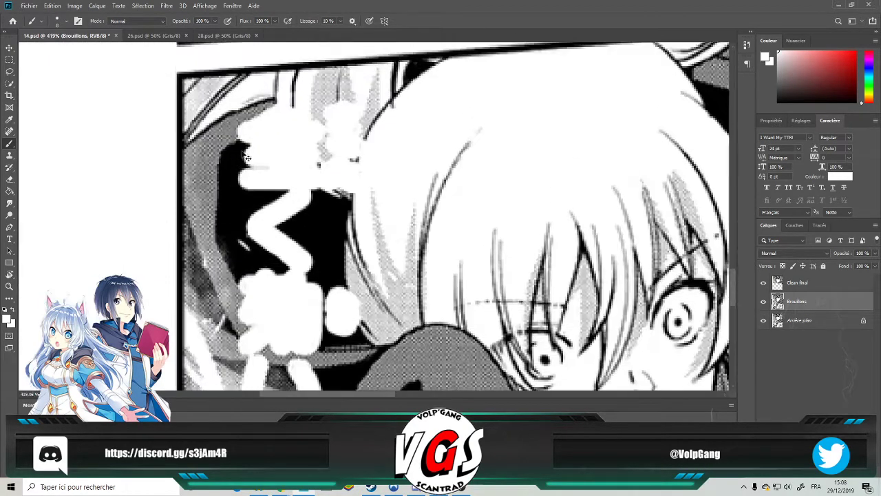
scroll(232, 145, "up", 2)
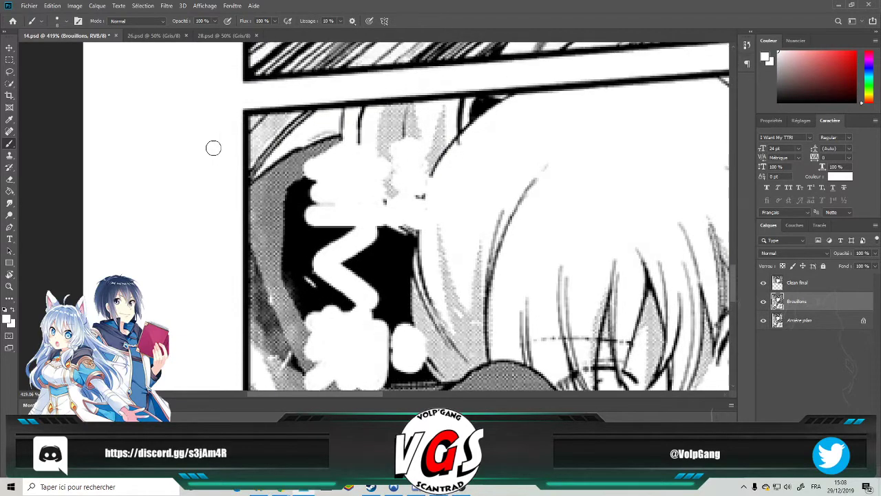
left_click_drag(346, 174, 318, 174)
left_click_drag(856, 63, 874, 42)
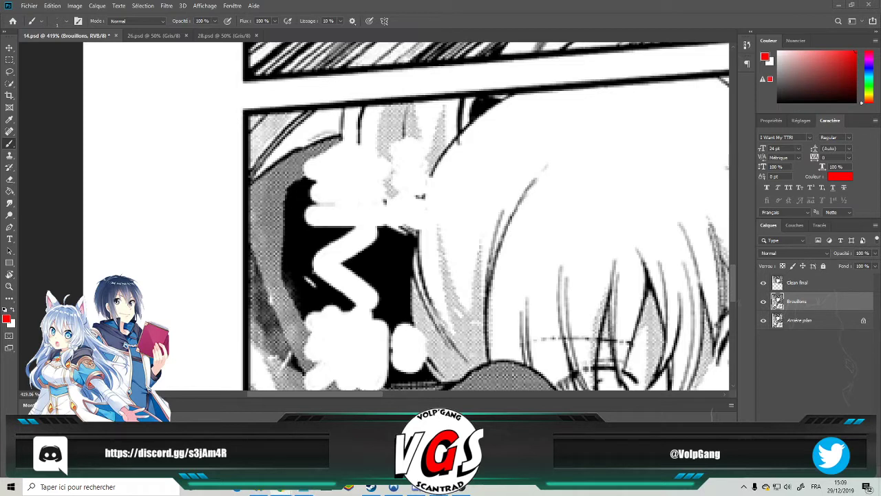
scroll(389, 176, "up", 8)
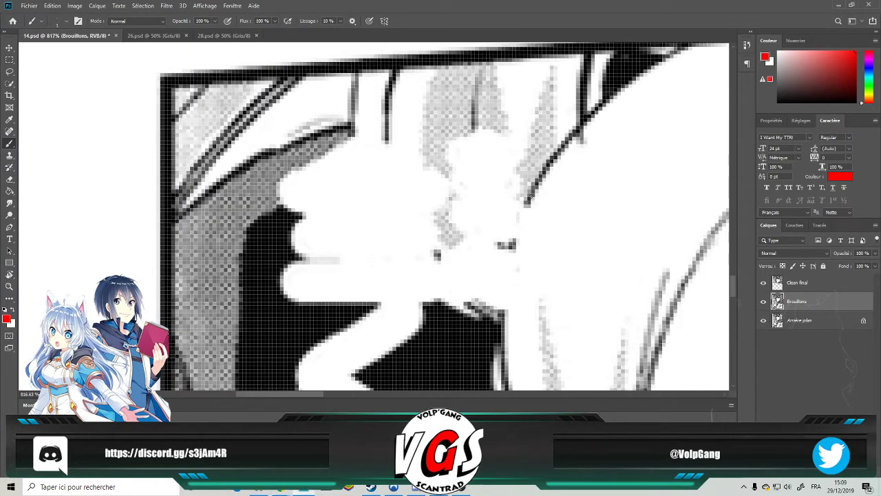
left_click_drag(523, 210, 506, 317)
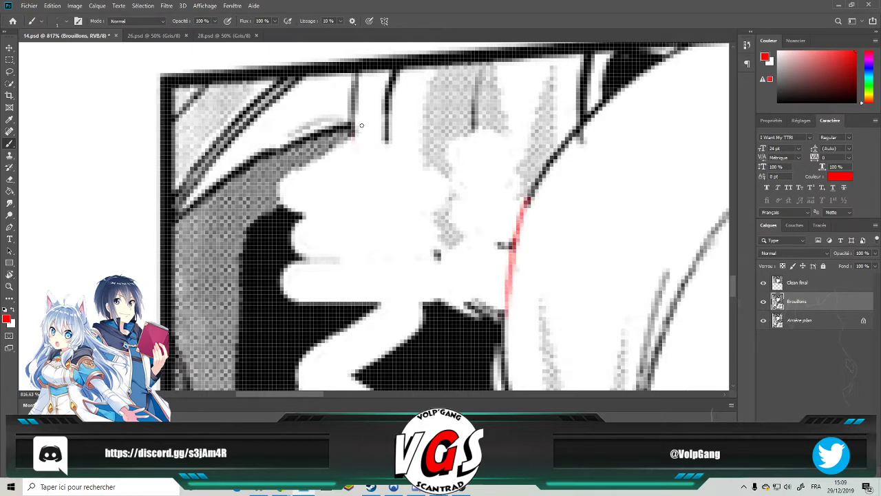
Sketch two parallel curved red lines through the whited-out text, extending the cut strand lines down to the black area.
left_click(9, 275)
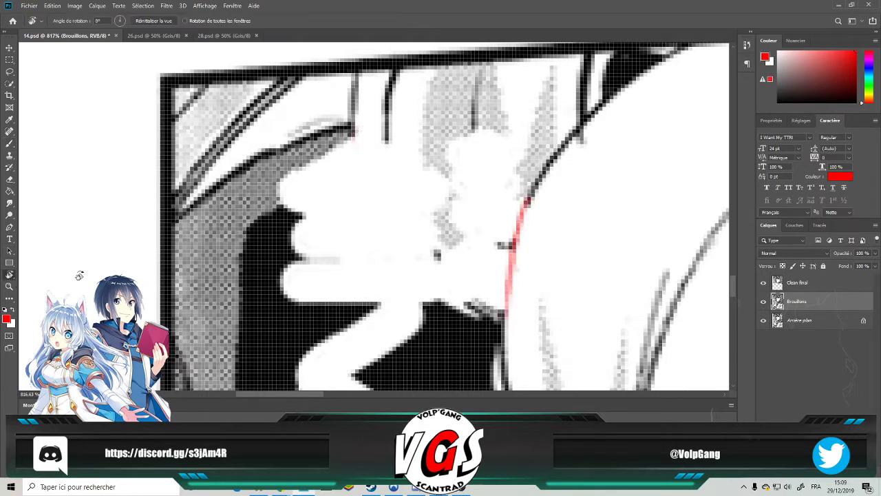
left_click_drag(236, 205, 479, 315)
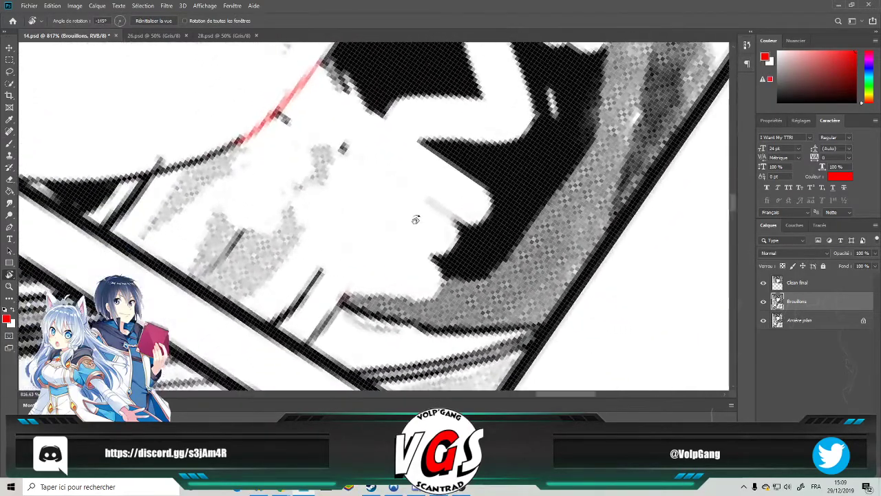
scroll(415, 218, "down", 2)
scroll(415, 218, "up", 1)
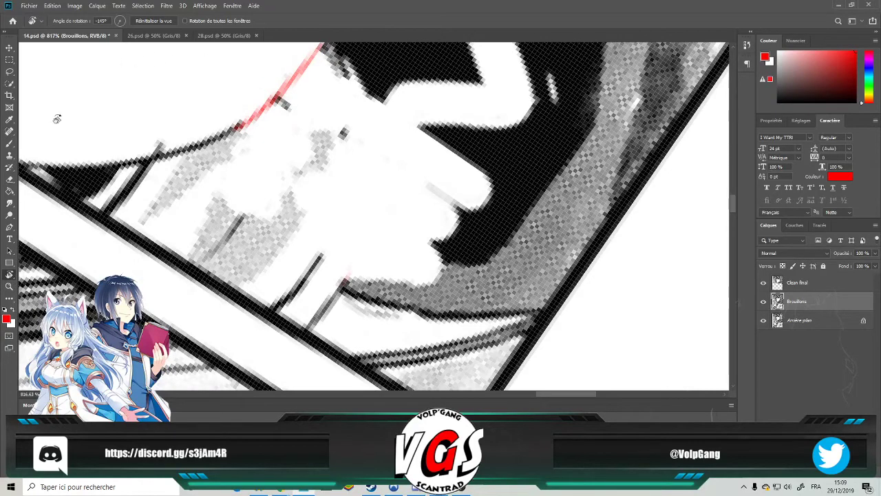
left_click(9, 143)
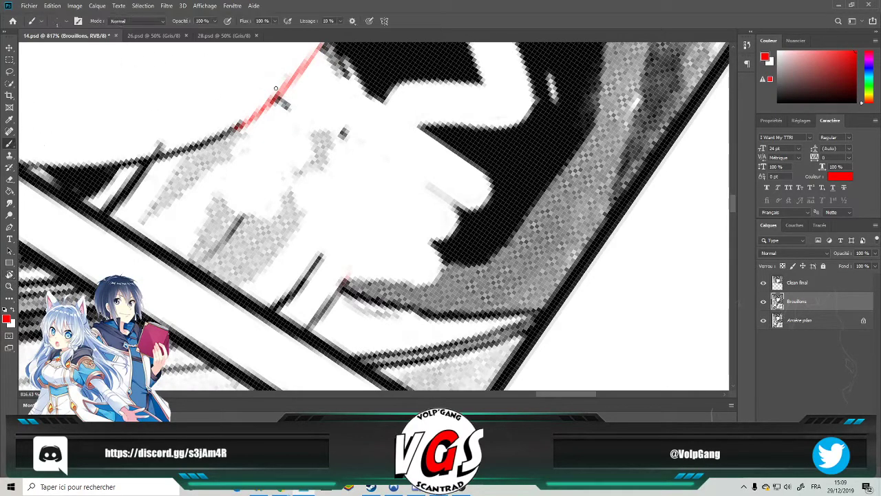
mouse_move(364, 92)
left_mouse_down()
mouse_move(368, 167)
mouse_move(370, 138)
mouse_move(371, 159)
mouse_move(348, 274)
left_mouse_up()
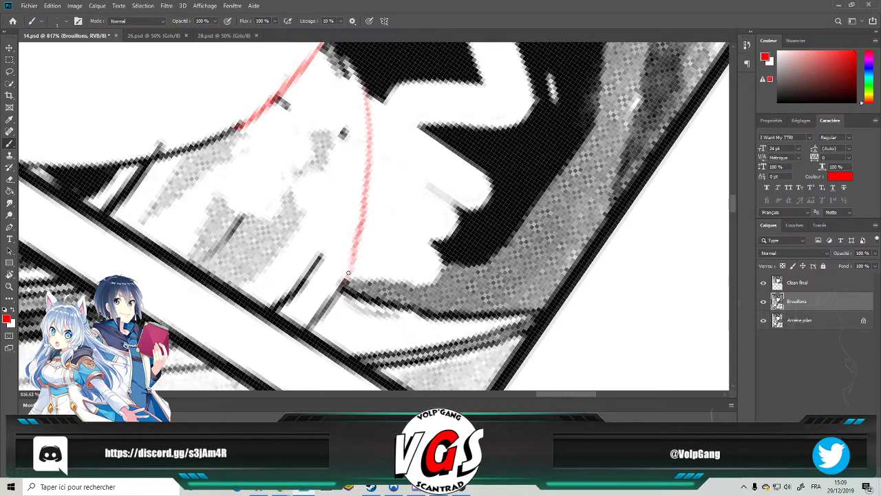
mouse_move(345, 71)
left_mouse_down()
mouse_move(344, 157)
mouse_move(319, 263)
left_mouse_up()
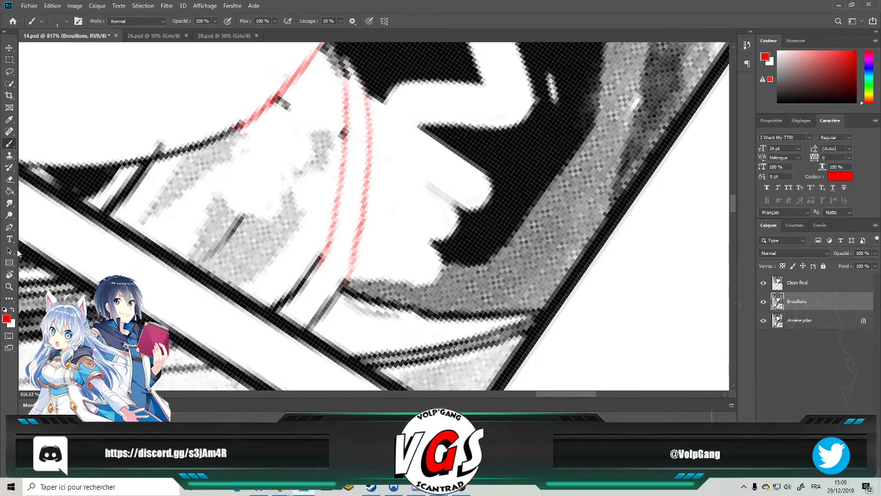
Restore the canvas to its upright angle and sketch a short red curve from the black area's upper edge to the strand.
left_click(9, 275)
left_click_drag(133, 201, 519, 130)
scroll(503, 181, "down", 15)
scroll(412, 151, "down", 3)
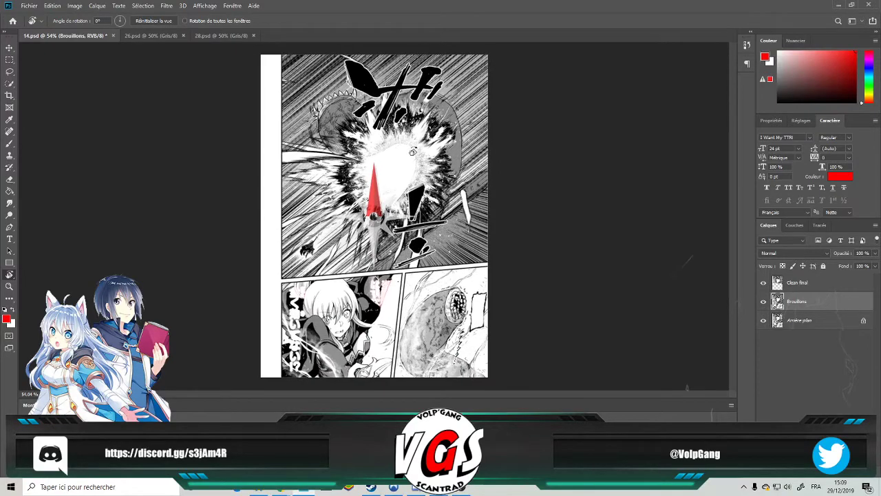
scroll(316, 322, "up", 10)
scroll(310, 214, "up", 5)
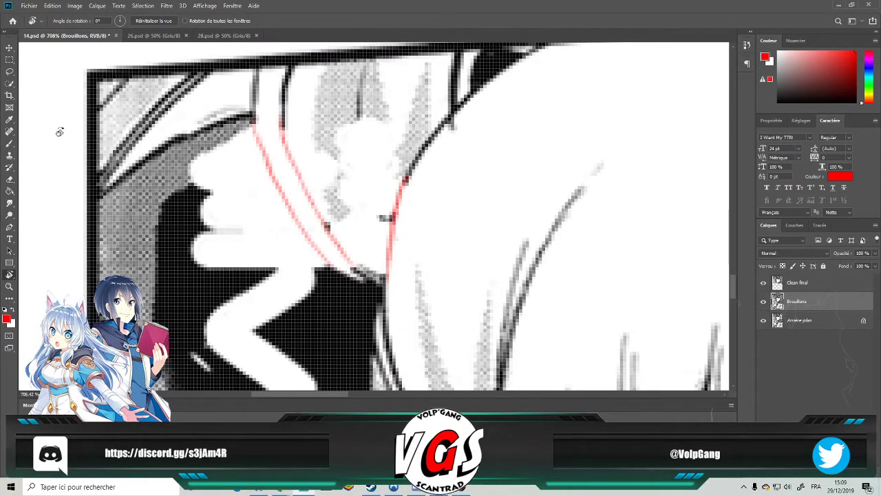
left_click(10, 143)
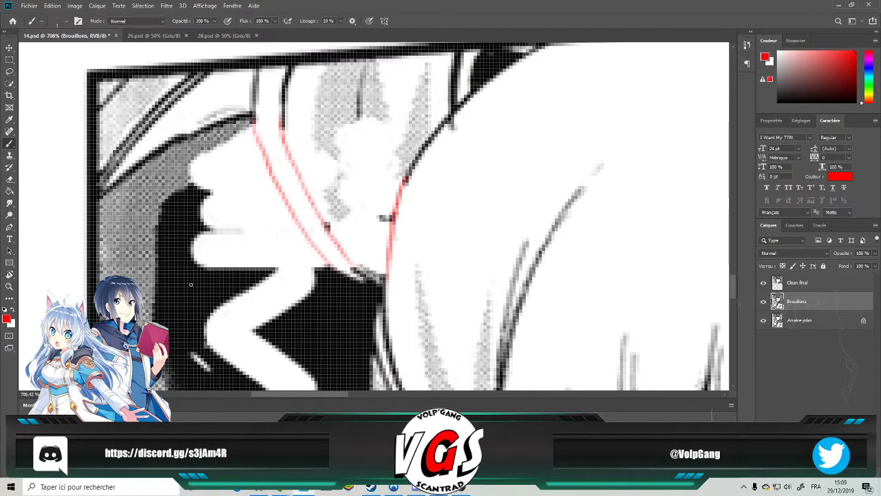
left_click_drag(190, 183, 249, 151)
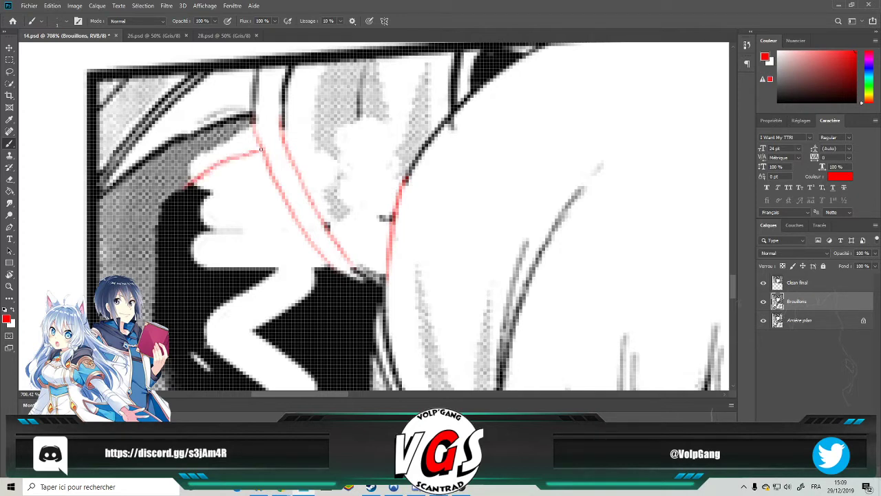
Sketch the black area's lower edge across the whited-out character and the hair edge beside the small white oval in red.
scroll(277, 145, "down", 5)
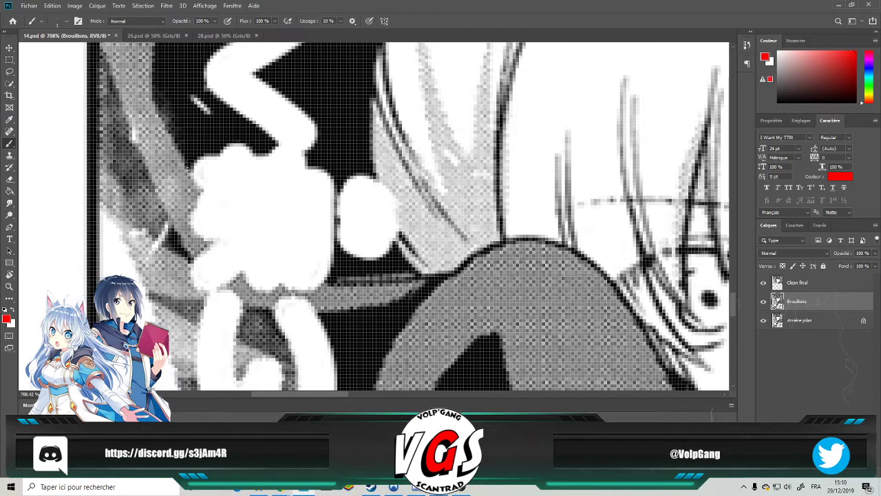
mouse_move(188, 175)
left_mouse_down()
mouse_move(239, 230)
mouse_move(326, 280)
left_mouse_up()
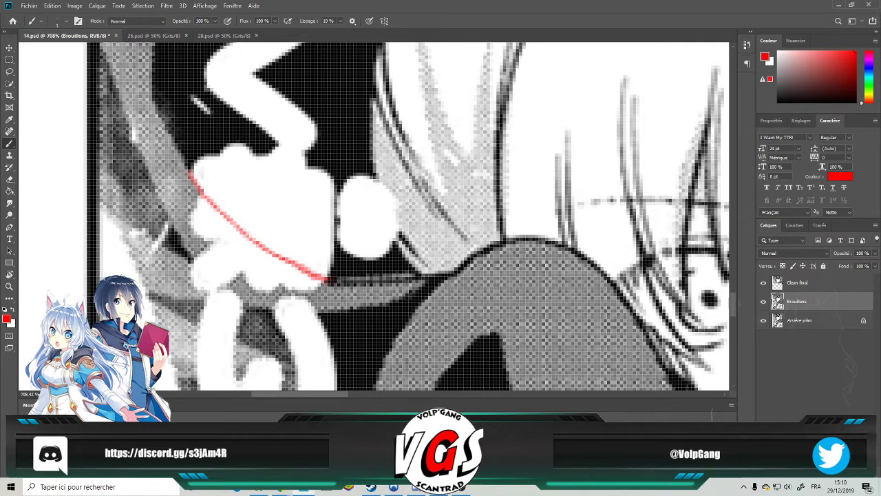
left_click_drag(377, 178, 396, 217)
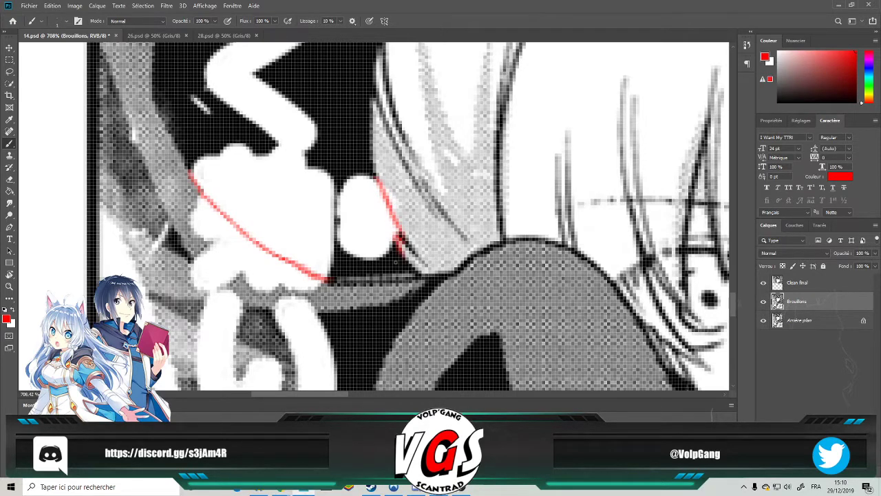
scroll(357, 176, "down", 5)
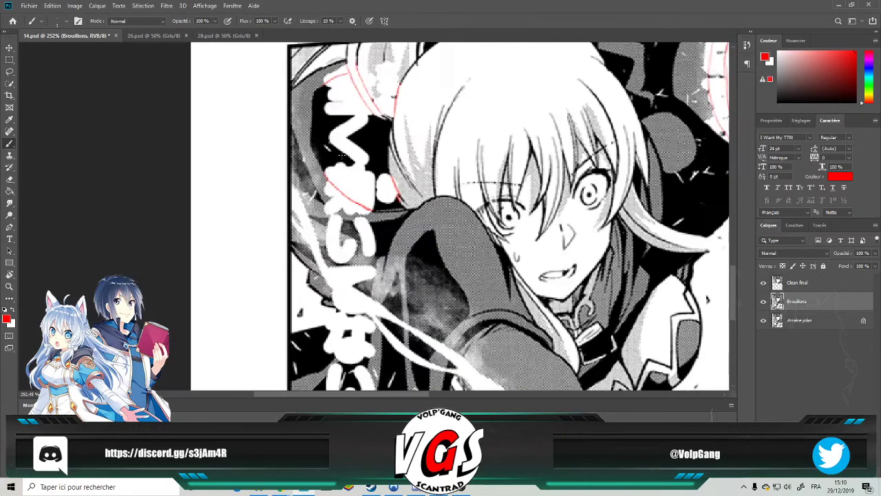
scroll(357, 90, "up", 3)
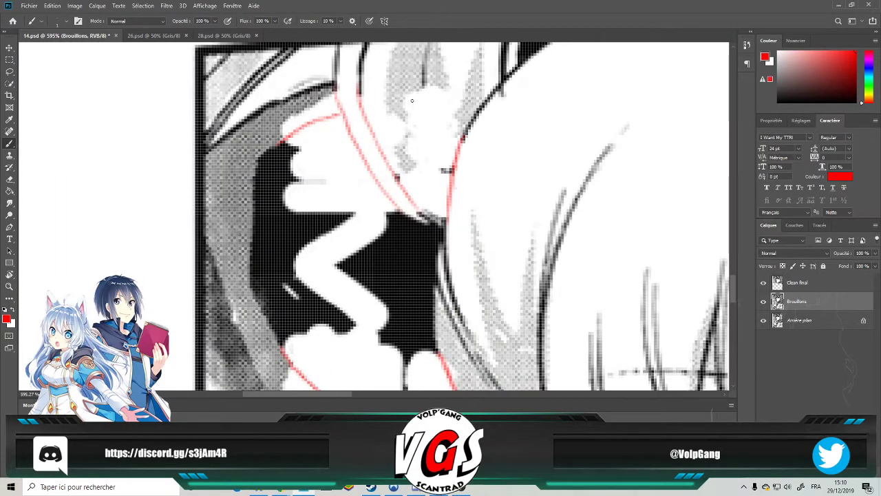
Sketch the missing hair strand line in red from its cut end through the whited-out text to the hair outline.
scroll(416, 109, "up", 1)
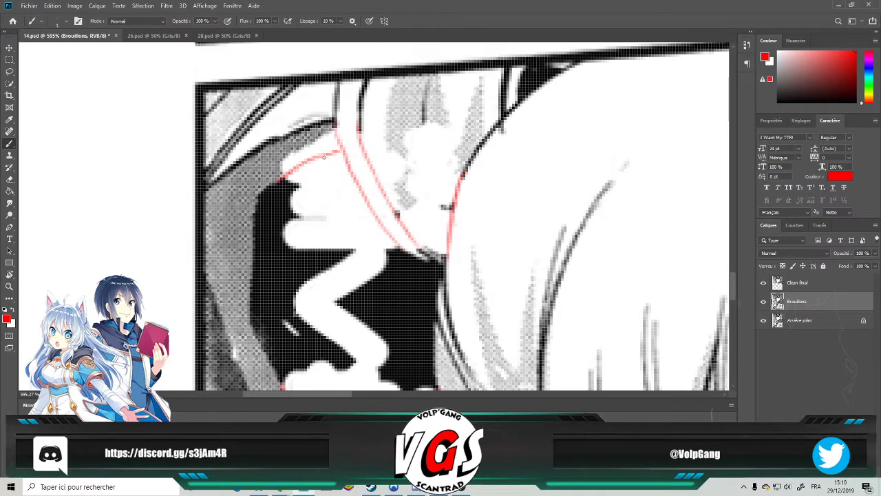
left_click_drag(425, 121, 434, 172)
left_click_drag(429, 141, 437, 194)
left_click_drag(429, 157, 447, 221)
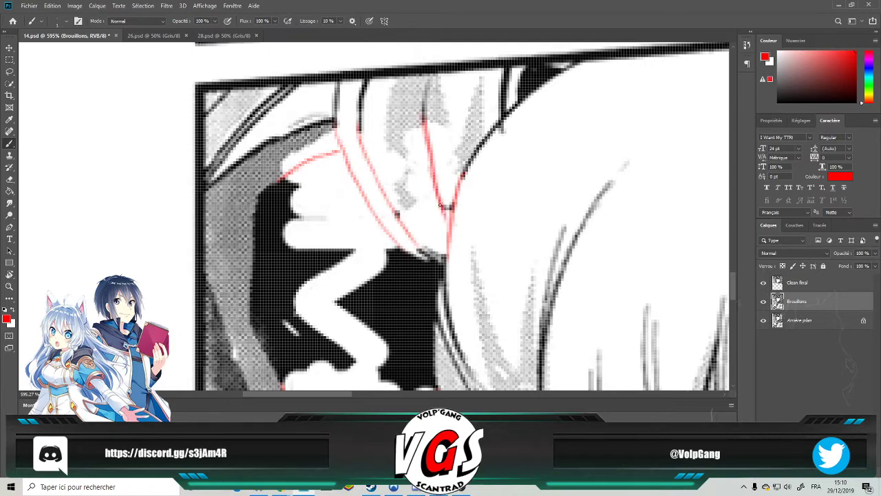
Examine the lower panel and compare it with and without the "Brouillons" layer shown.
scroll(441, 205, "down", 5)
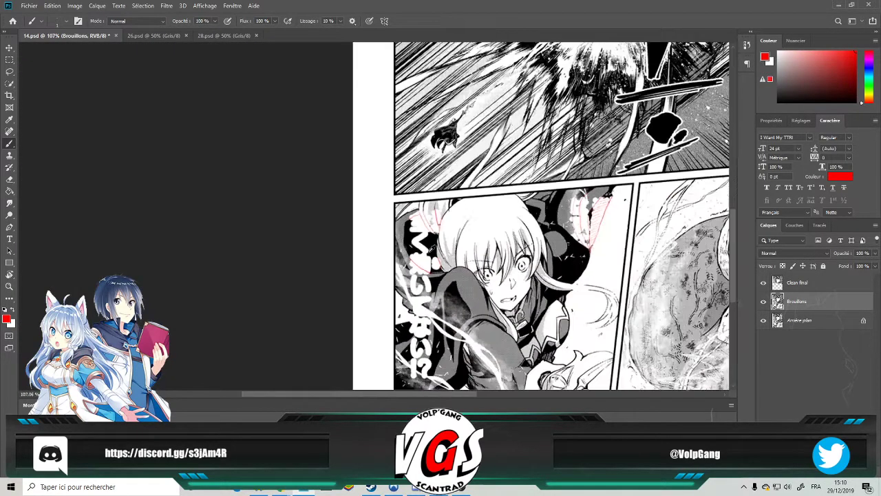
scroll(432, 252, "down", 1)
scroll(439, 287, "up", 5)
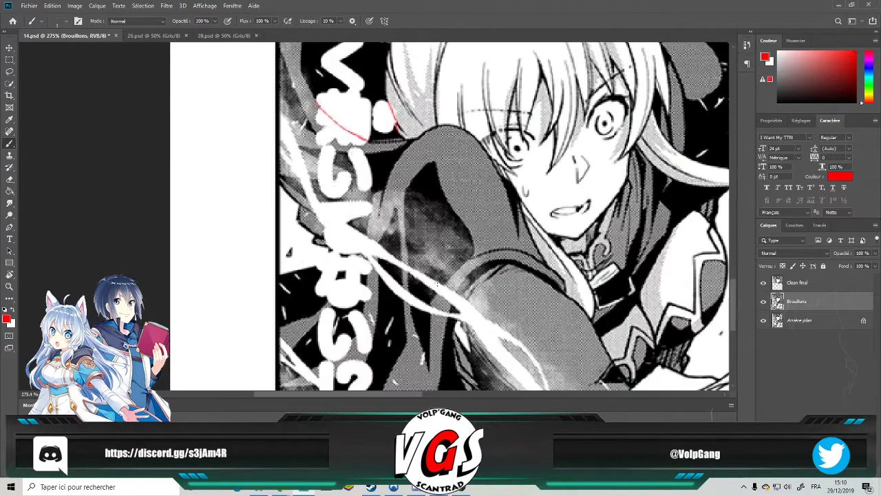
scroll(438, 288, "down", 2)
scroll(505, 216, "down", 1)
scroll(505, 216, "up", 2)
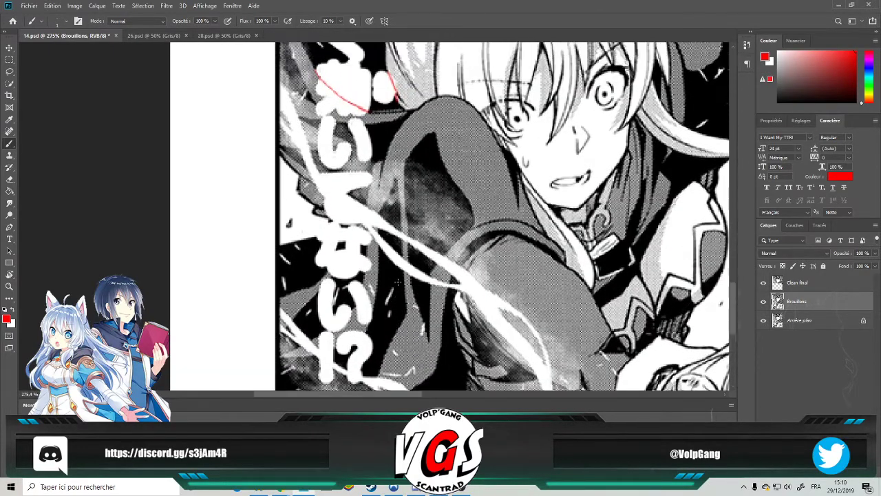
scroll(397, 289, "down", 5)
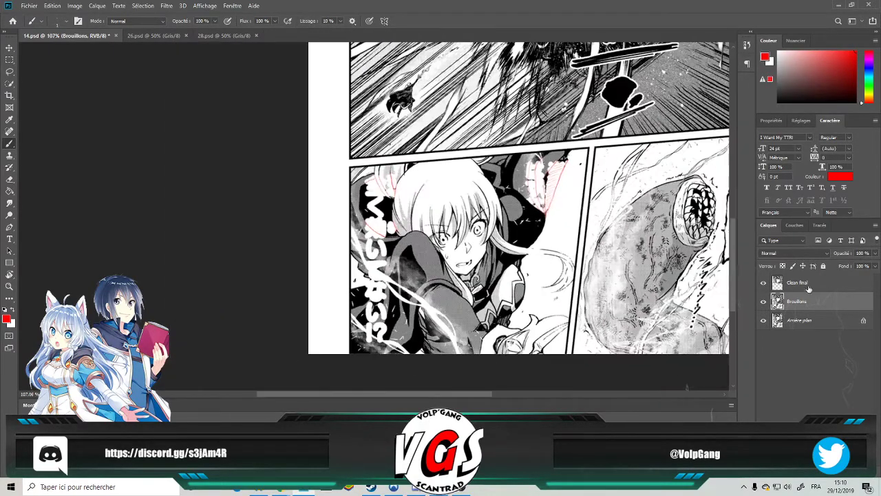
left_click(763, 301)
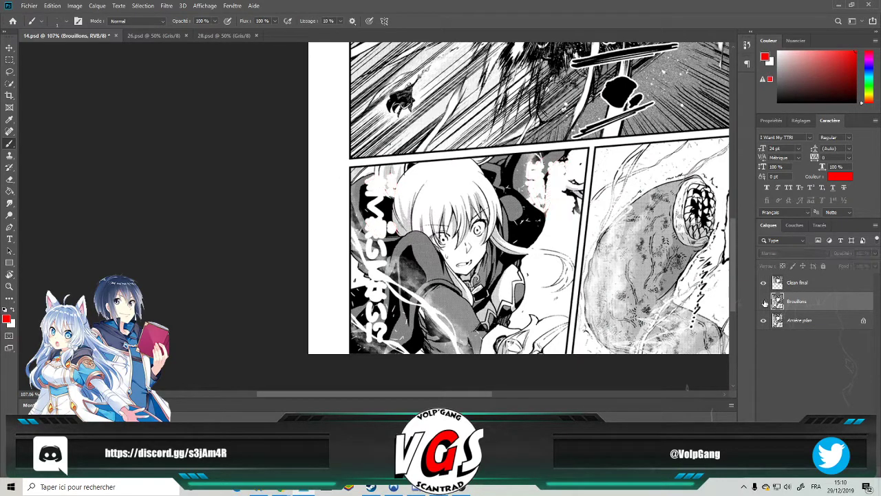
left_click(764, 302)
left_click(763, 301)
left_click(763, 302)
left_click(764, 301)
left_click(764, 301)
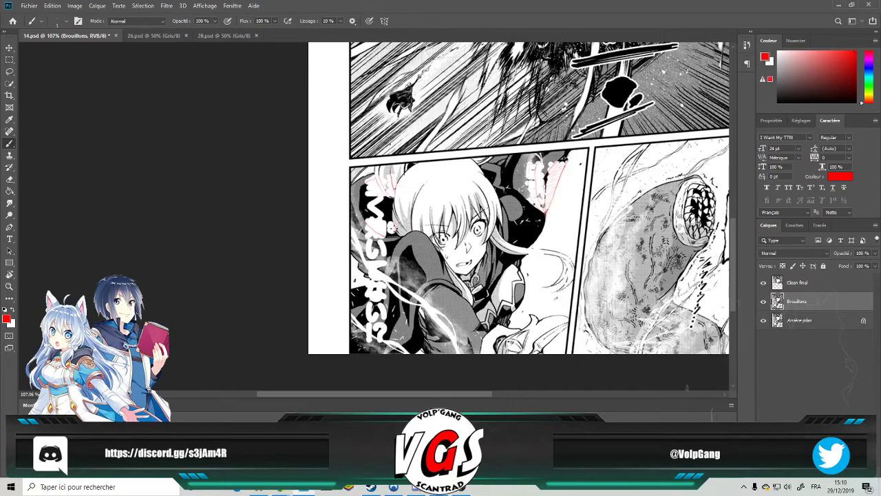
scroll(489, 274, "down", 8, "alt")
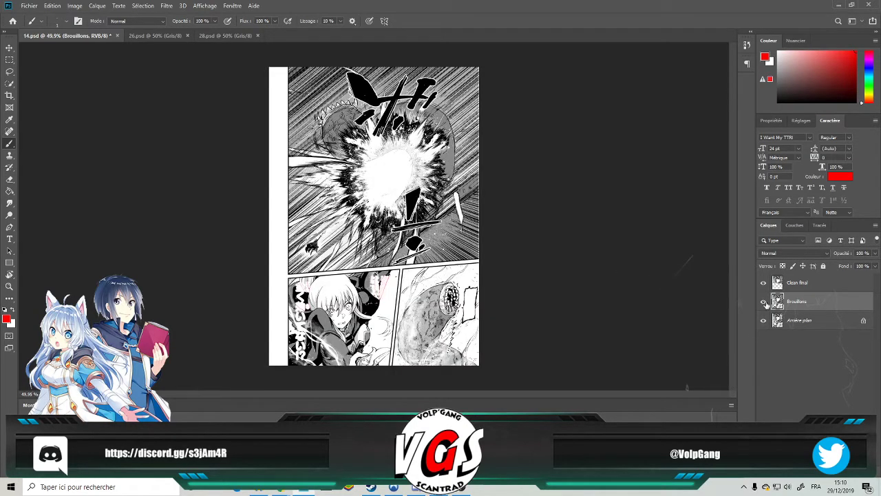
Sketch three red lines across the whited-out "い": a near-horizontal band edge, a descending diagonal and a curve towards the next character.
scroll(300, 322, "up", 5)
scroll(333, 329, "up", 5)
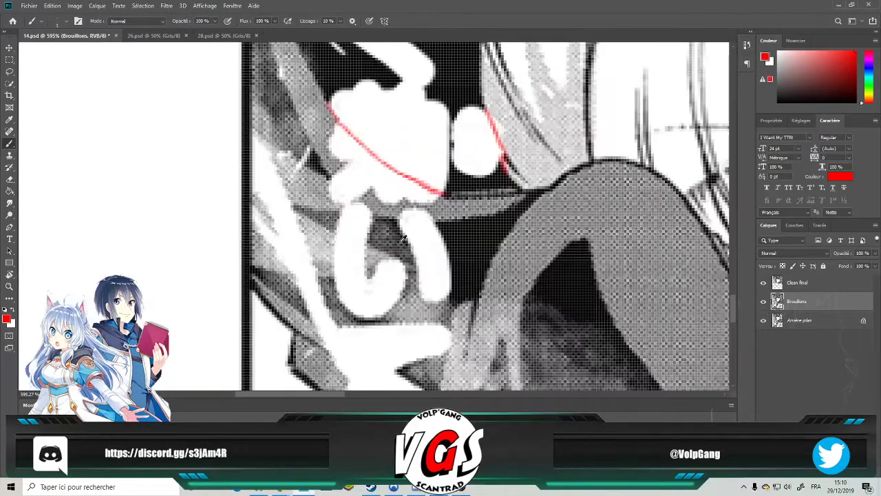
scroll(402, 238, "up", 1)
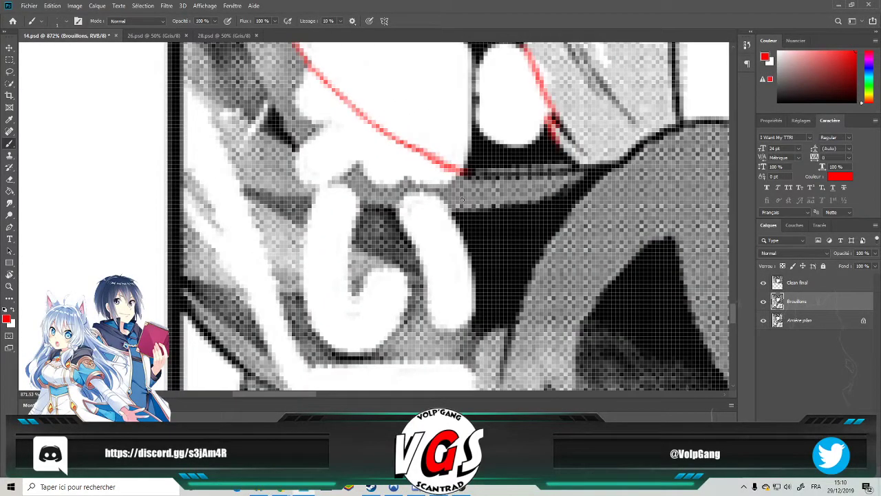
left_click_drag(302, 197, 408, 205)
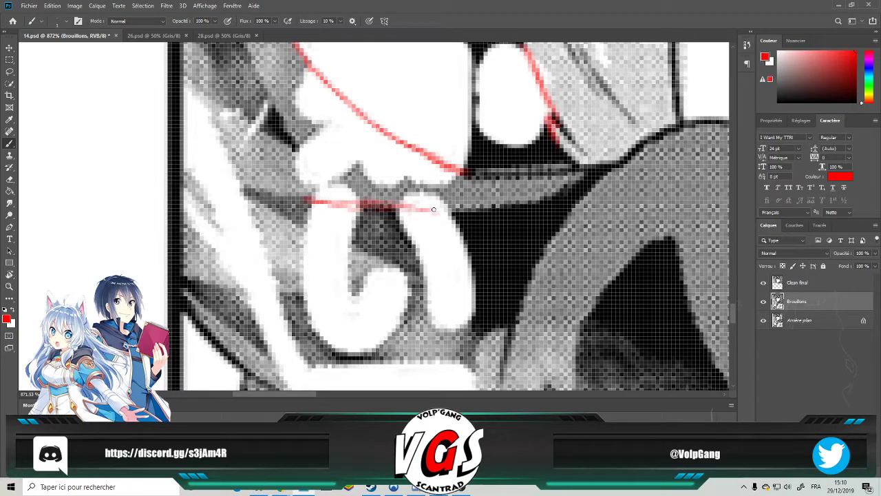
mouse_move(298, 220)
left_mouse_down()
mouse_move(449, 287)
mouse_move(428, 276)
mouse_move(482, 336)
left_mouse_up()
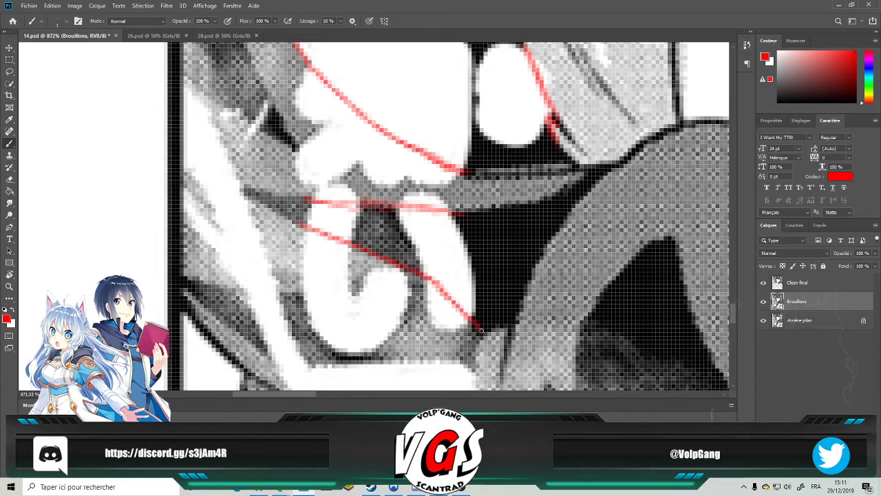
scroll(481, 331, "down", 4)
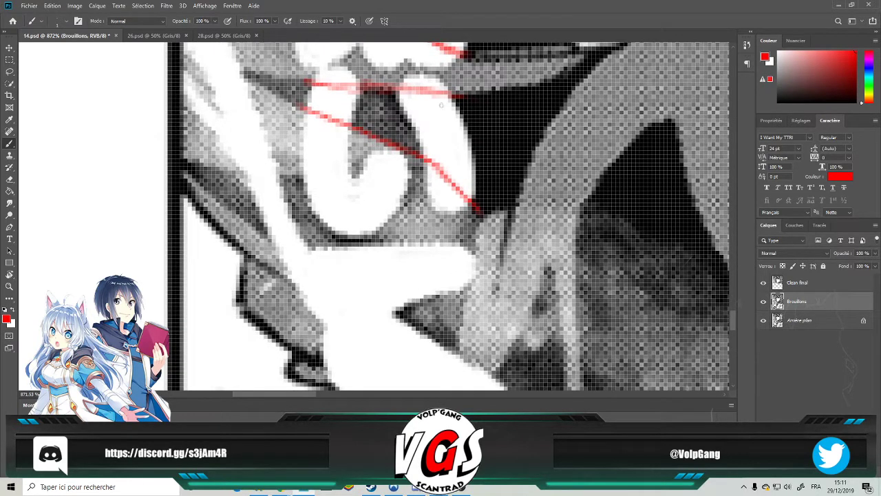
mouse_move(292, 181)
left_mouse_down()
mouse_move(326, 176)
mouse_move(365, 190)
mouse_move(386, 245)
left_mouse_up()
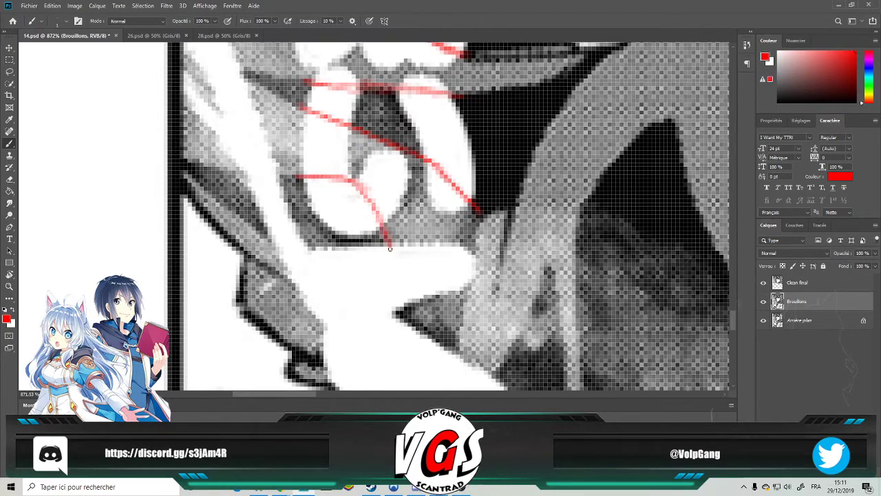
Sketch a red diagonal along the white streak's upper edge and extend the curve down through the character below "い".
scroll(391, 247, "down", 5)
scroll(406, 224, "down", 1)
scroll(407, 221, "down", 3)
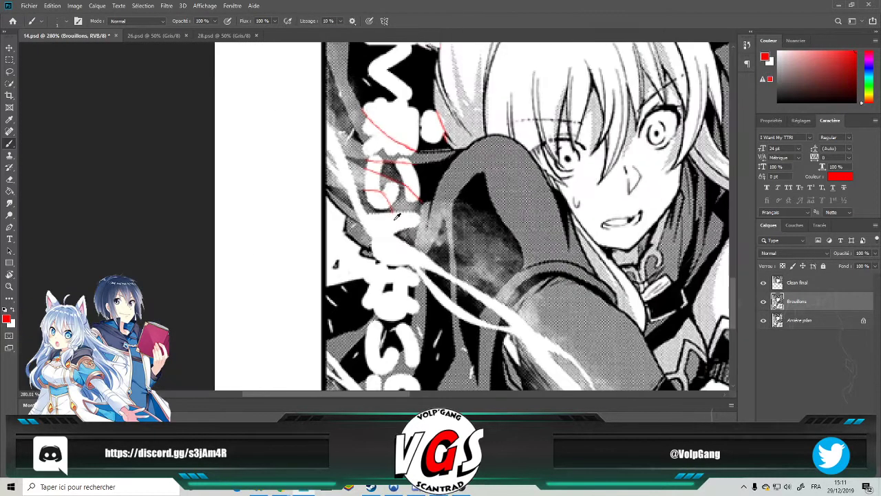
scroll(399, 216, "up", 5)
scroll(352, 228, "up", 2)
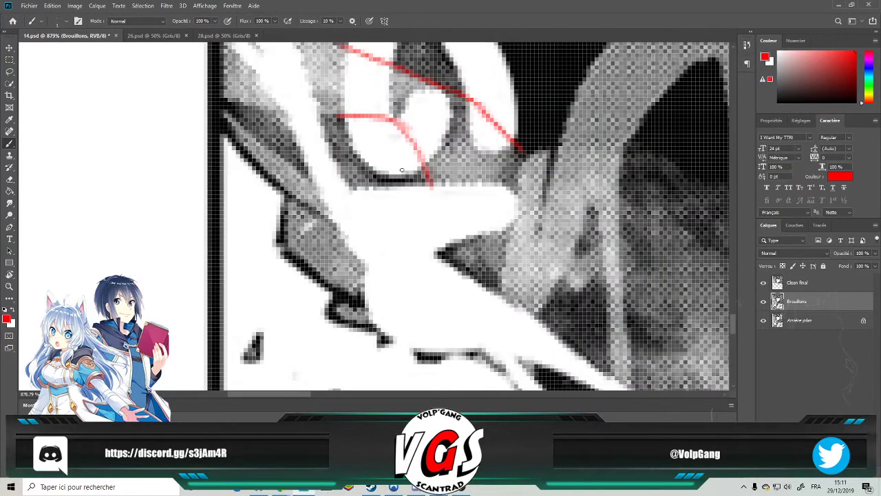
left_click_drag(363, 217, 505, 295)
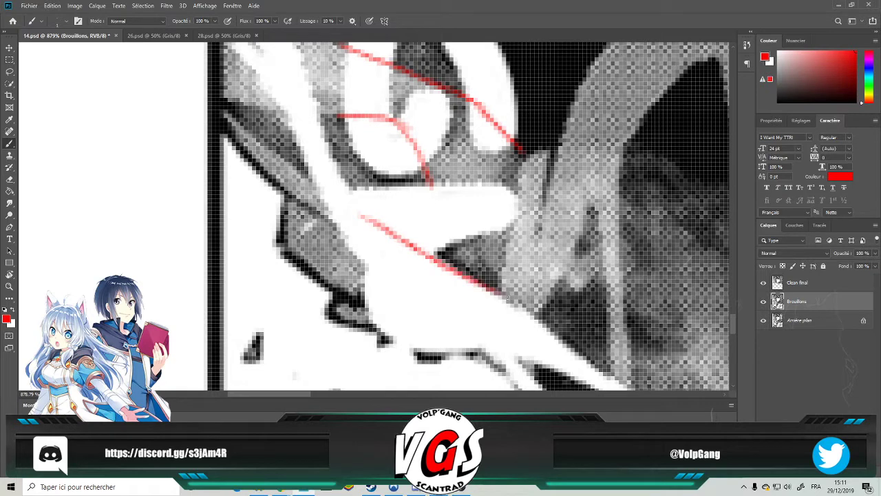
mouse_move(429, 181)
left_mouse_down()
mouse_move(467, 259)
mouse_move(492, 272)
left_mouse_up()
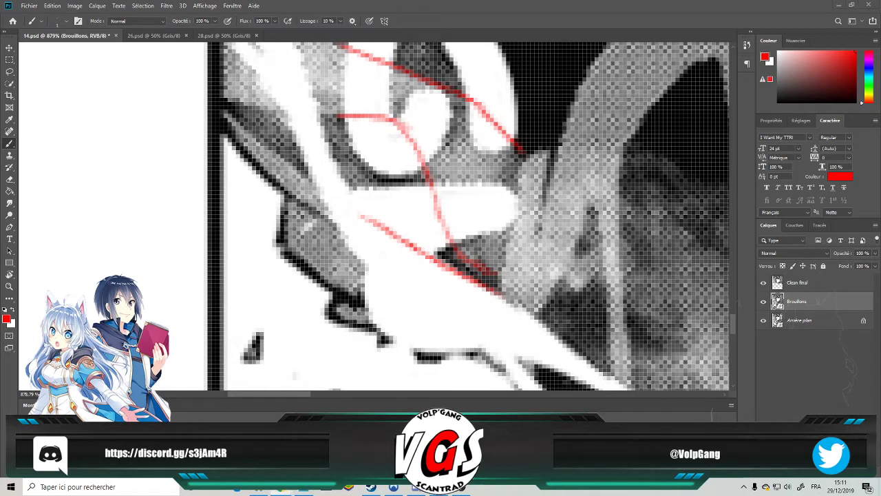
Create a new document and paste the copied English-lettered version of the manga page into it.
left_click(29, 5)
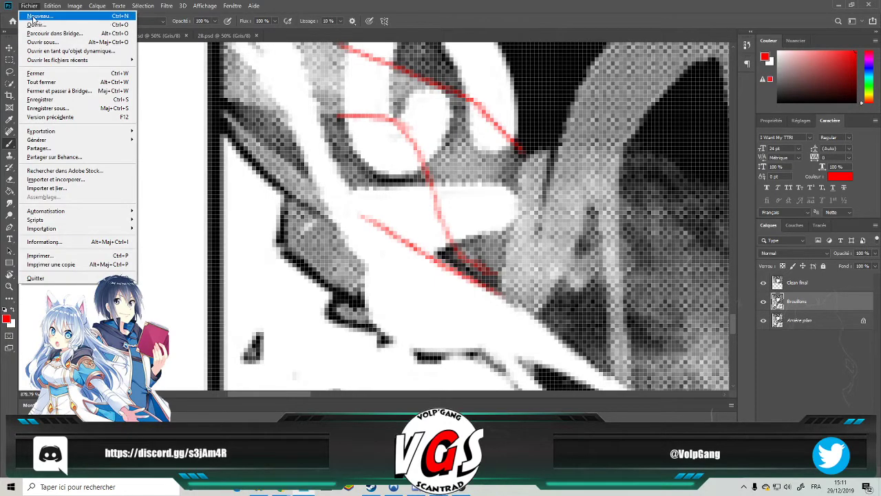
left_click(37, 15)
double_click(265, 286)
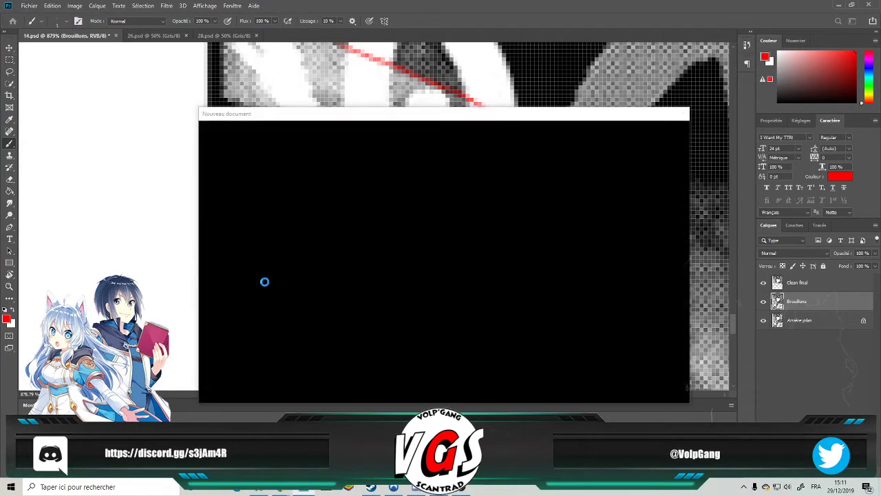
key("ctrl+v")
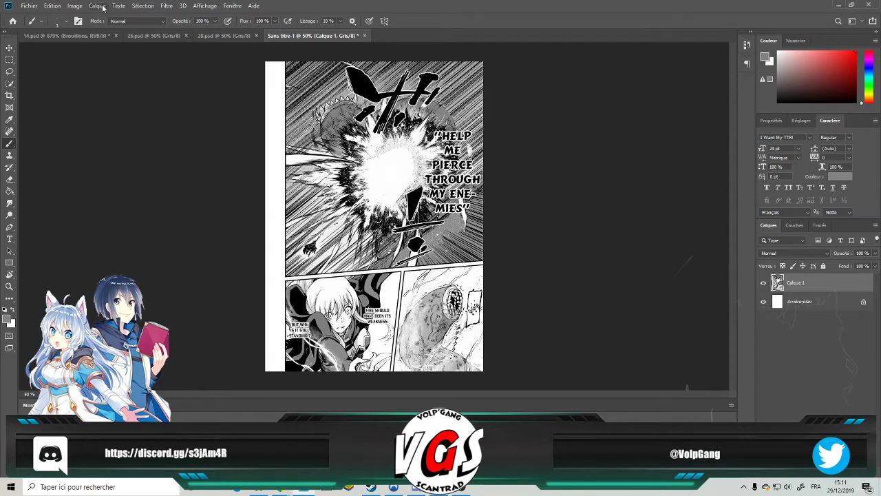
left_click(77, 7)
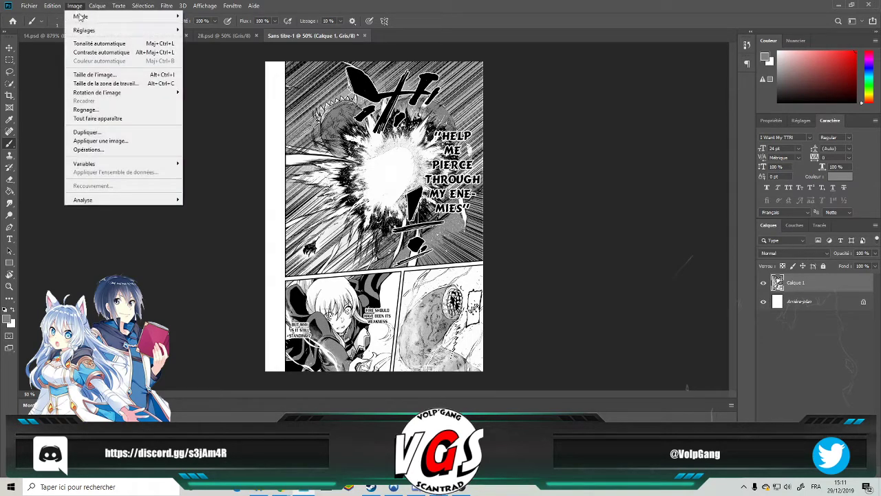
left_click(94, 74)
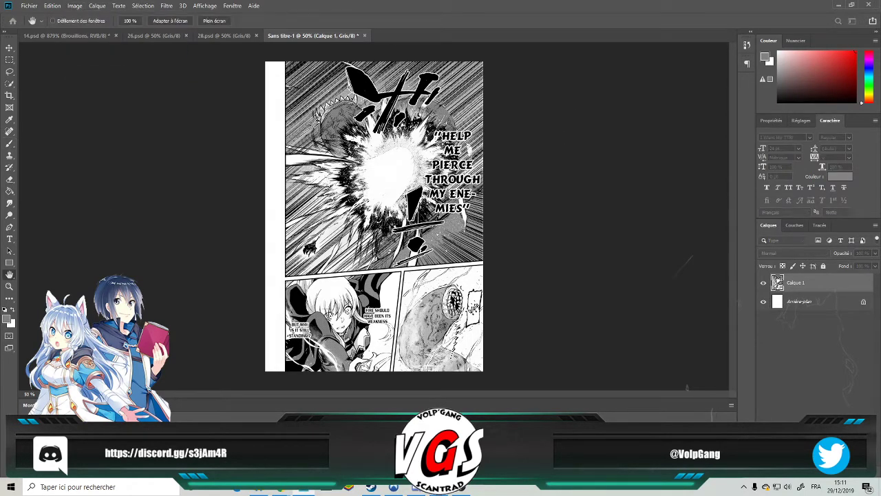
type("900")
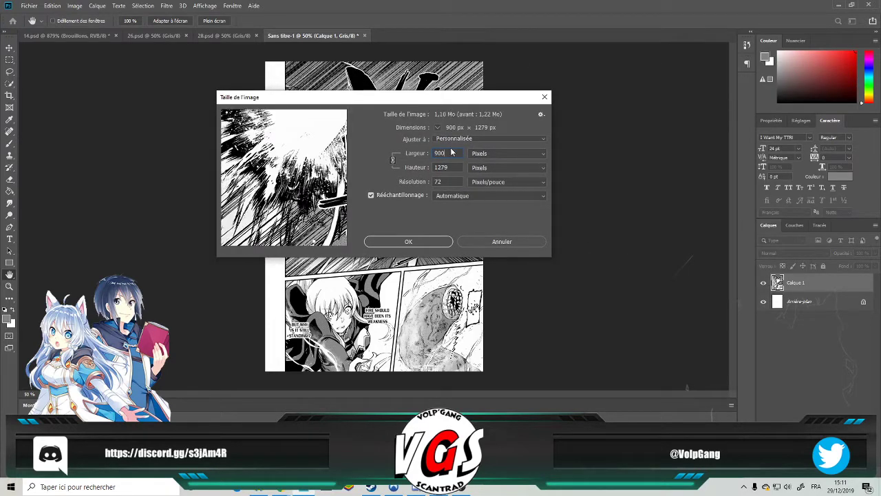
left_click(545, 97)
Check the image size of 14.psd, leaving it unmodified.
left_click(65, 35)
left_click(75, 5)
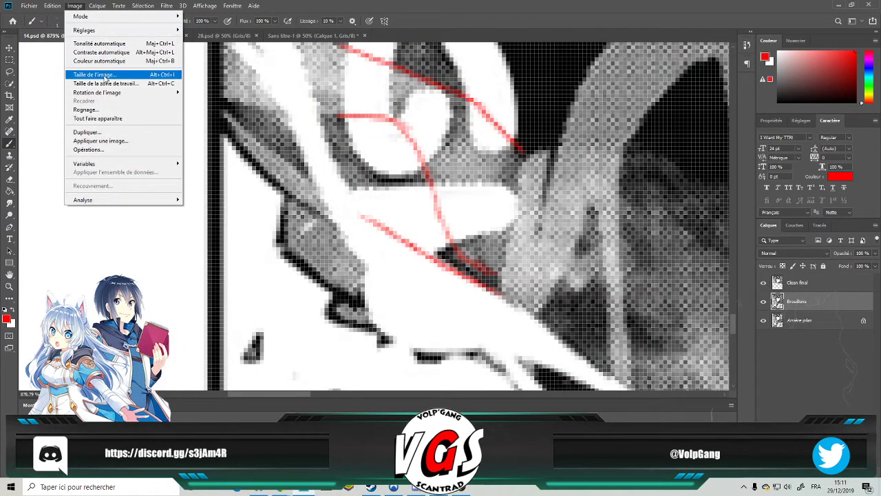
left_click(106, 81)
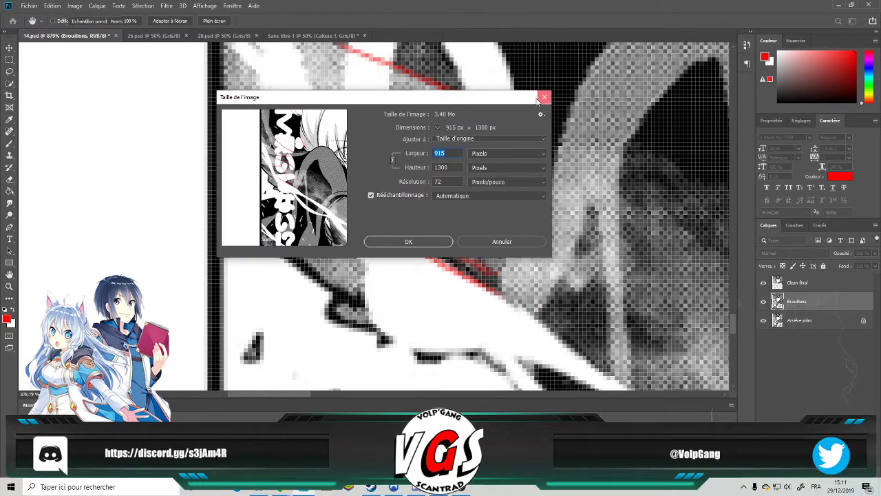
left_click(544, 98)
Resize the English page's document to 915 pixels wide to match 14.psd.
left_click(313, 36)
left_click(74, 5)
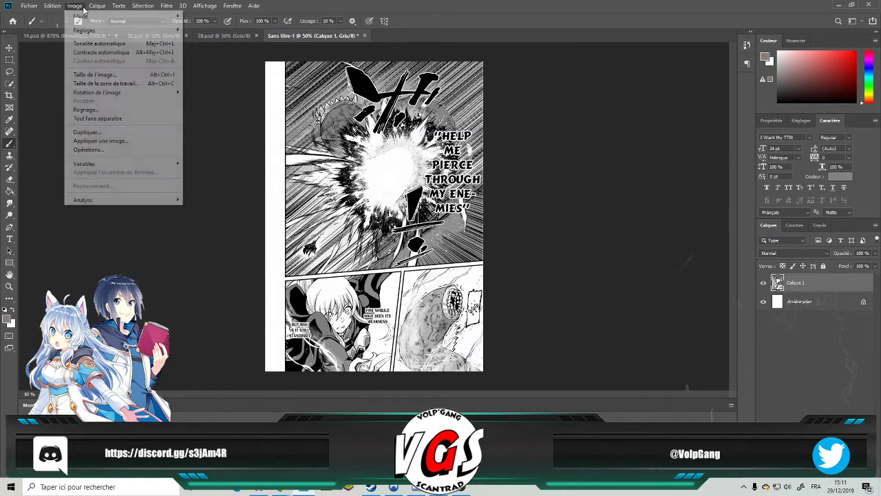
left_click(95, 74)
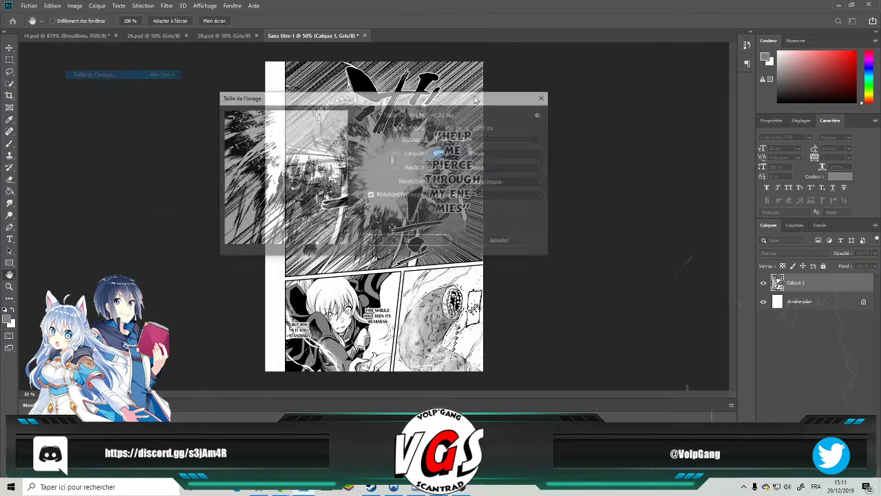
type("900")
key("Return")
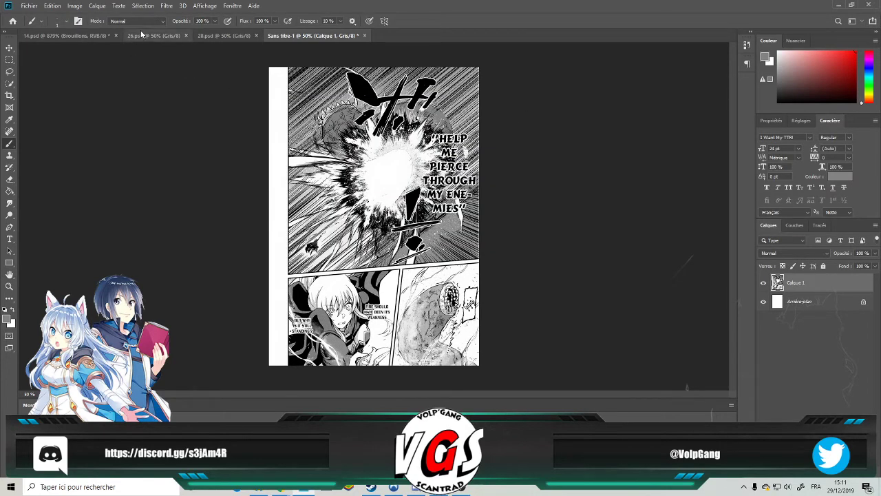
Paste the resized English page into 14.psd as a new layer and place that layer beneath "Brouillons".
left_click(54, 38)
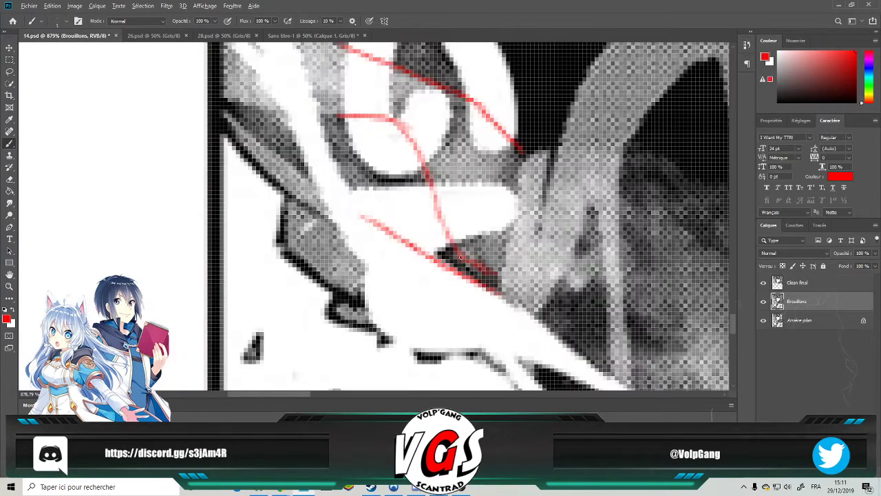
scroll(461, 257, "down", 15)
left_click(845, 472)
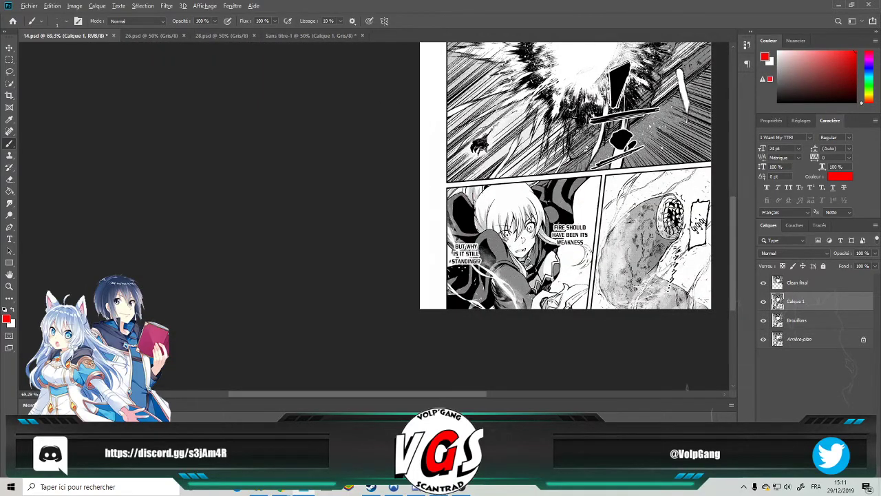
scroll(482, 254, "up", 8)
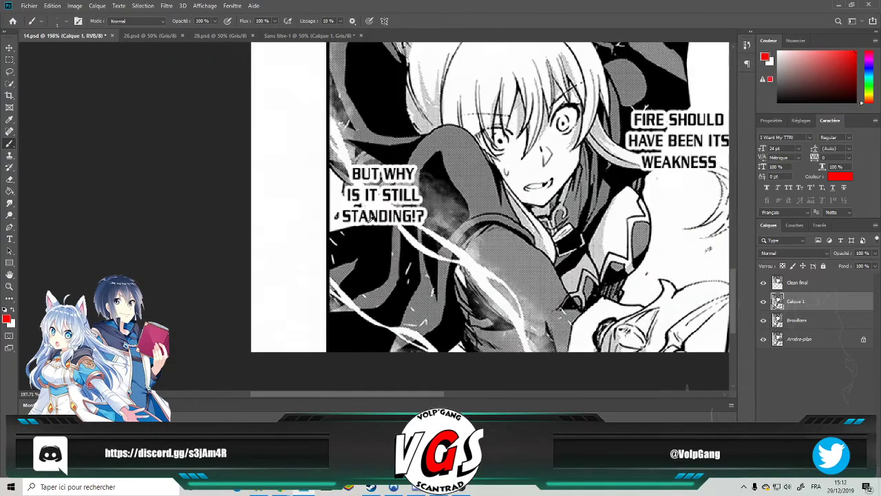
scroll(415, 189, "up", 5)
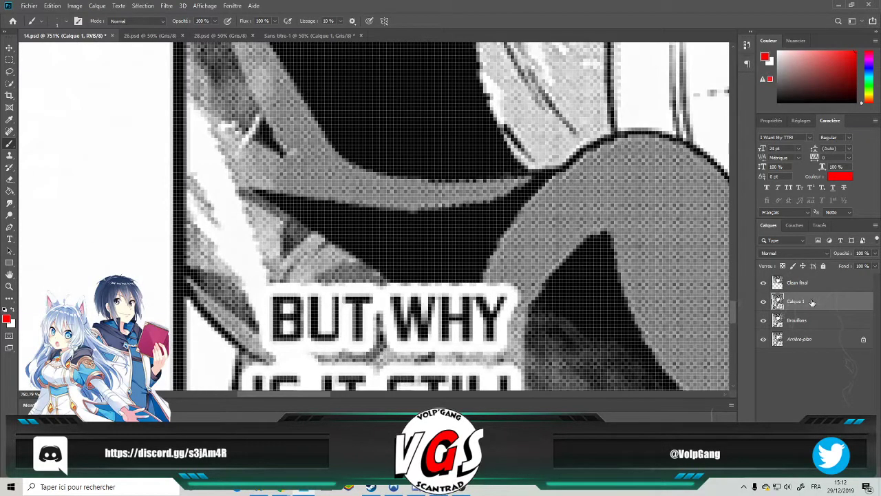
left_click_drag(808, 299, 792, 328)
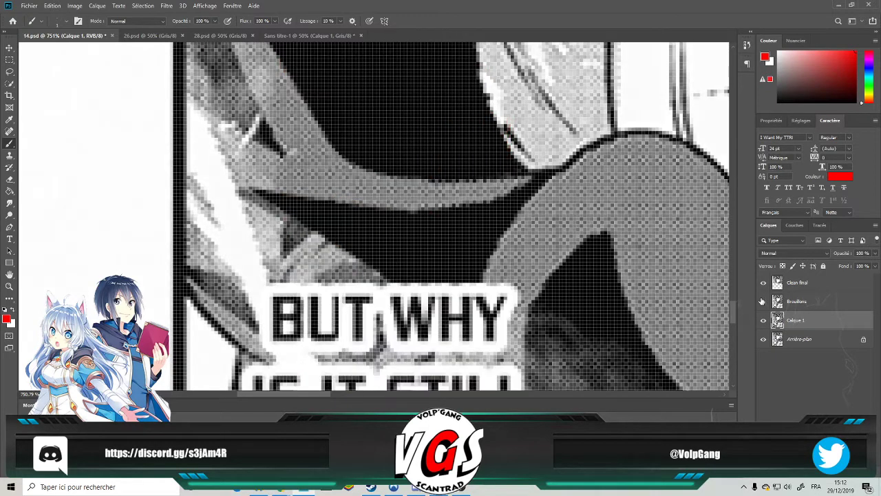
Compare the original, the English reference on "Calque 1" and the red "Brouillons" sketch around the lower text by toggling layer visibility.
left_click(761, 301)
scroll(778, 303, "down", 3)
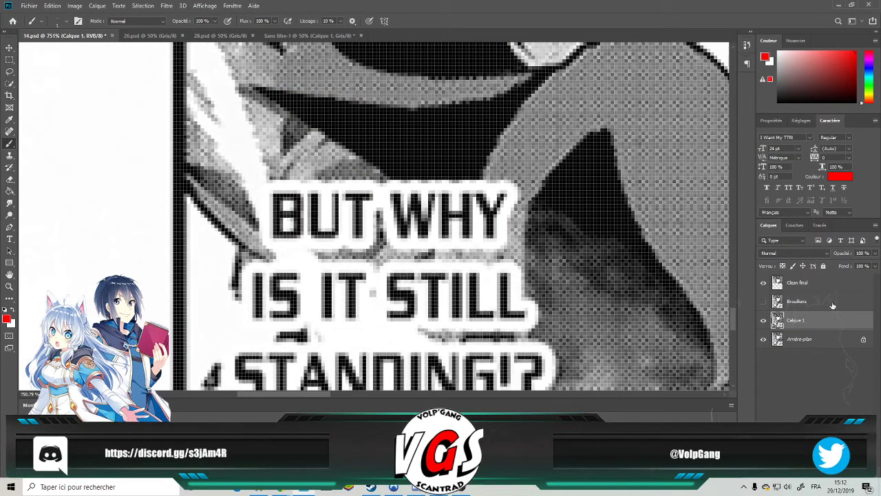
left_click(763, 320)
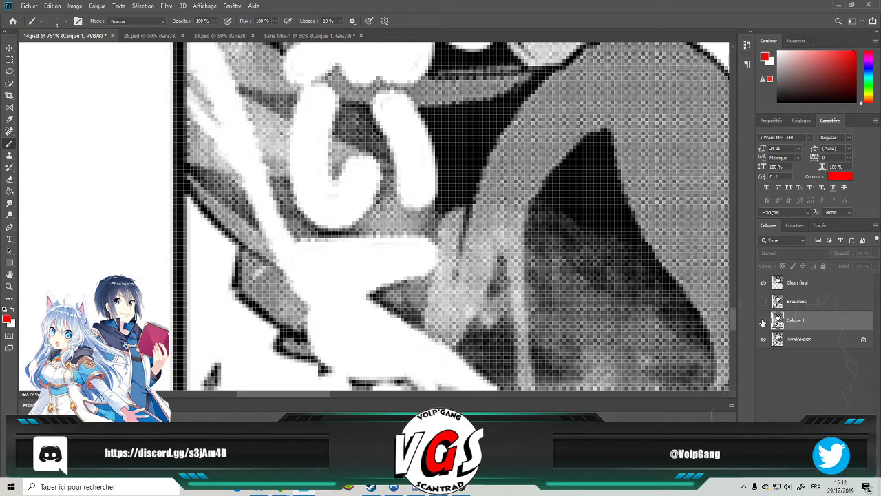
left_click(762, 321)
left_click(762, 321)
scroll(325, 187, "down", 1)
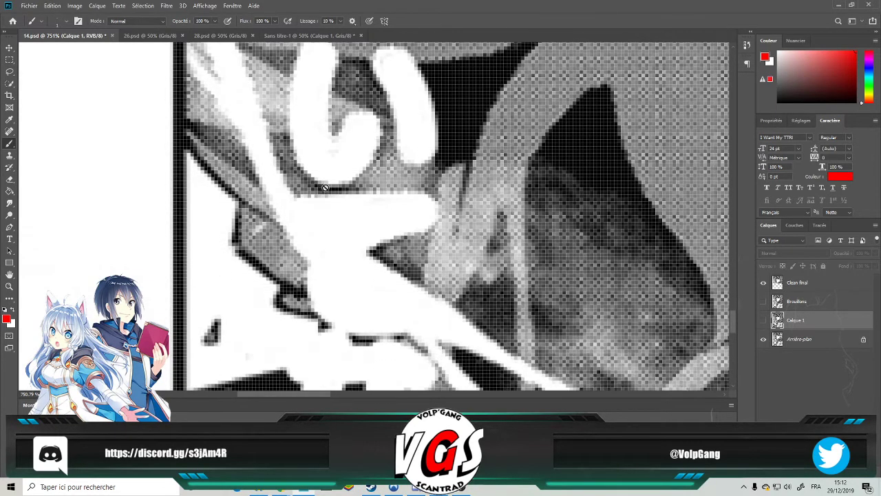
left_click(777, 300)
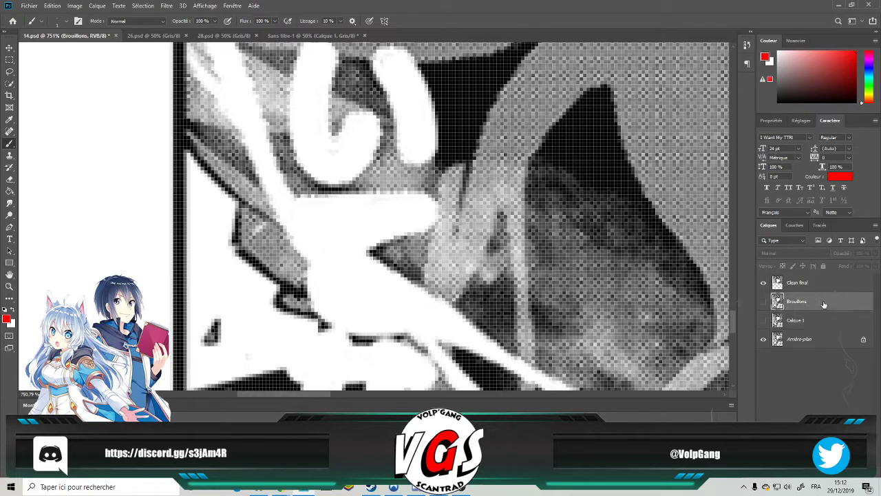
left_click(762, 301)
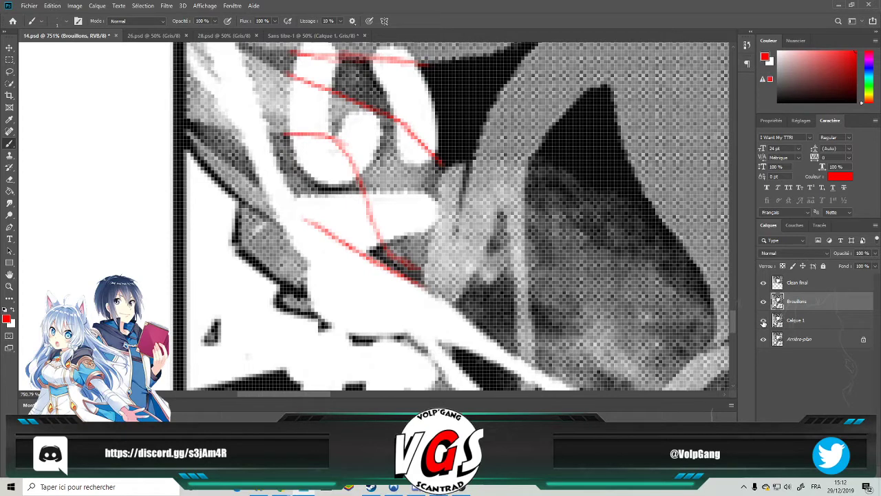
left_click(762, 303)
left_click(763, 303)
left_click(763, 303)
left_click(762, 304)
left_click(762, 303)
left_click(763, 304)
Sketch the pointed edge of the white area beside the lower Japanese text in red on "Brouillons", using the English version as reference.
scroll(297, 224, "down", 4)
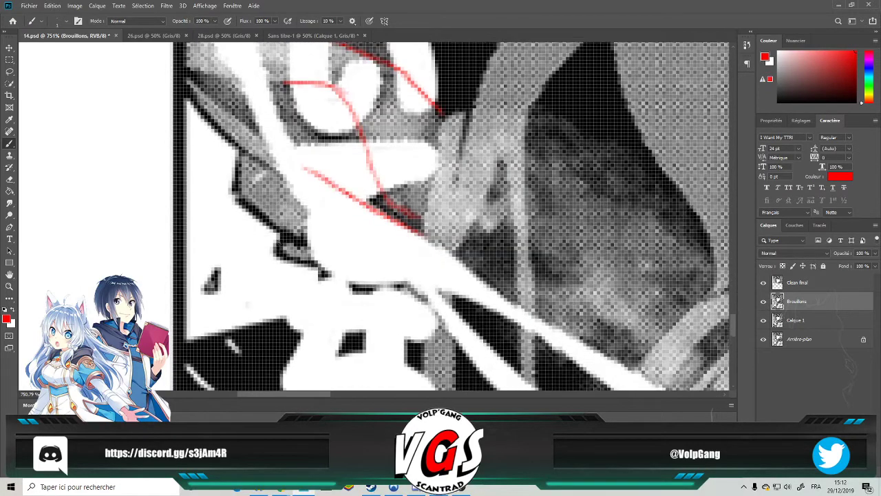
left_click(762, 303)
left_click(762, 304)
left_click(763, 304)
left_click(762, 303)
left_click(762, 304)
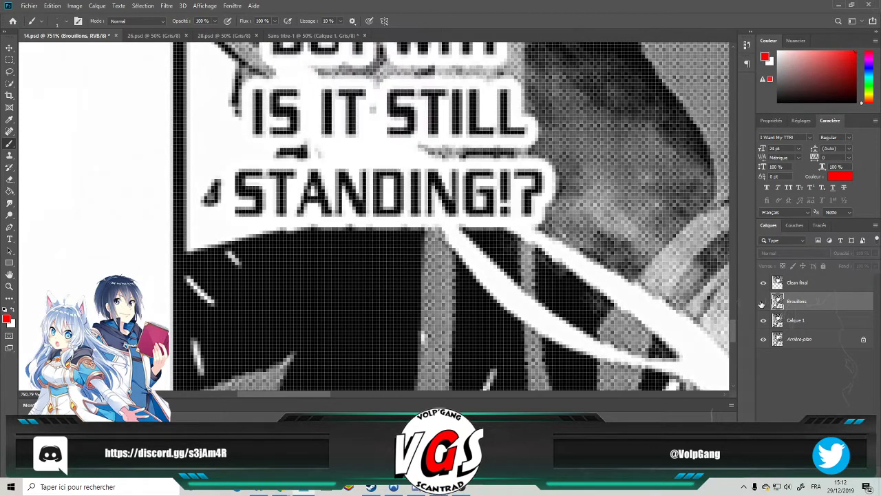
left_click(763, 303)
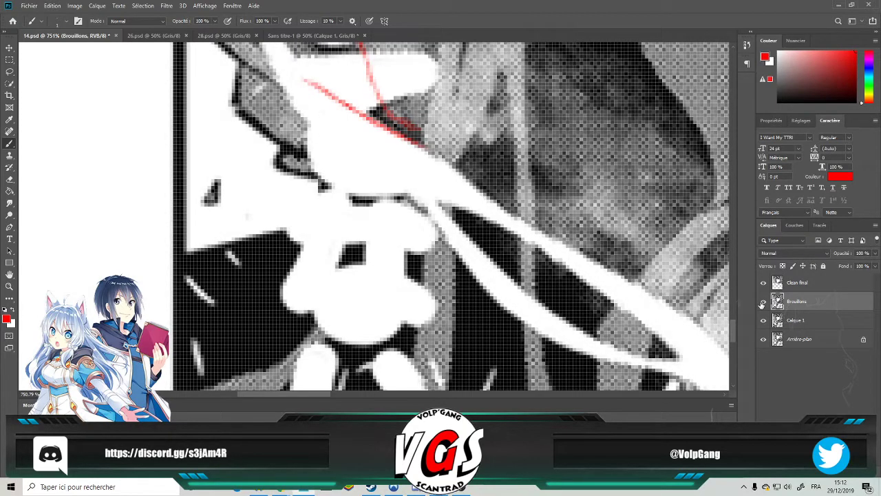
mouse_move(280, 170)
left_mouse_down()
mouse_move(326, 185)
mouse_move(270, 232)
left_mouse_up()
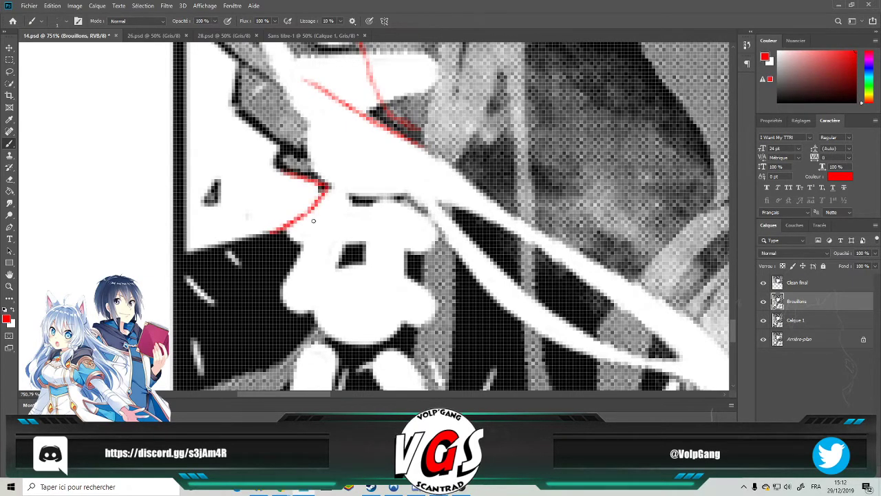
Sketch the two converging edges of the pointed grey fold behind the lower text in red, checking them against the English version.
scroll(311, 219, "down", 3)
left_click_drag(334, 234, 297, 264)
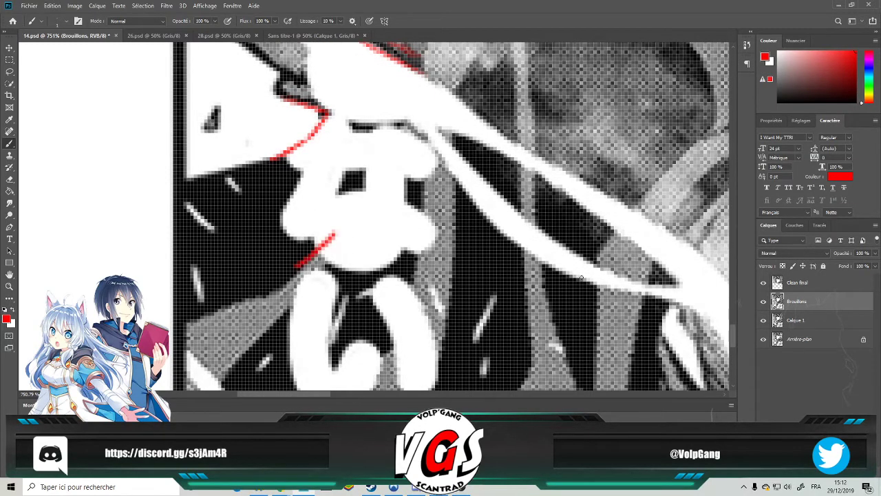
left_click(762, 302)
left_click(763, 303)
left_click(763, 303)
left_click(763, 302)
scroll(462, 253, "down", 2)
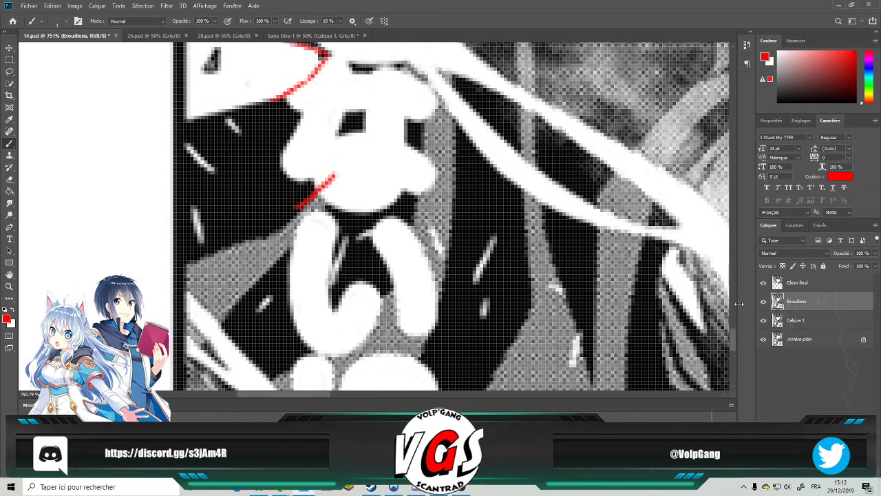
left_click(763, 303)
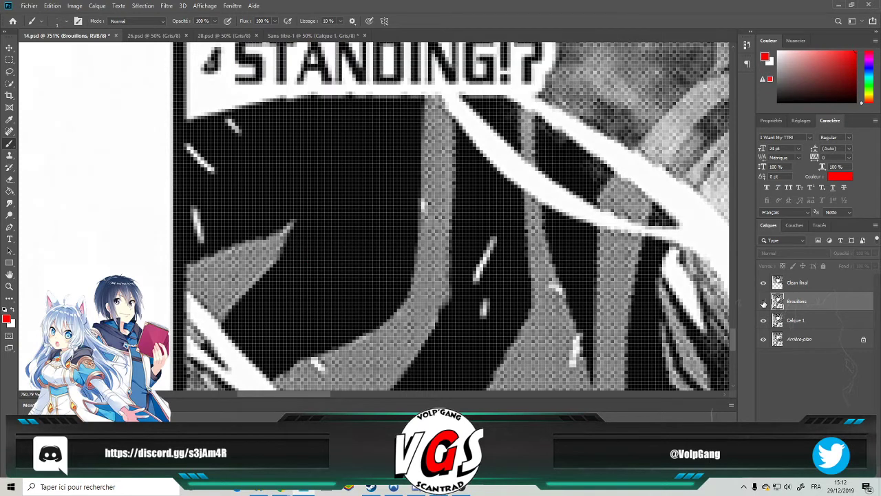
left_click(762, 302)
mouse_move(333, 175)
left_mouse_down()
mouse_move(315, 221)
mouse_move(293, 247)
mouse_move(278, 249)
left_mouse_up()
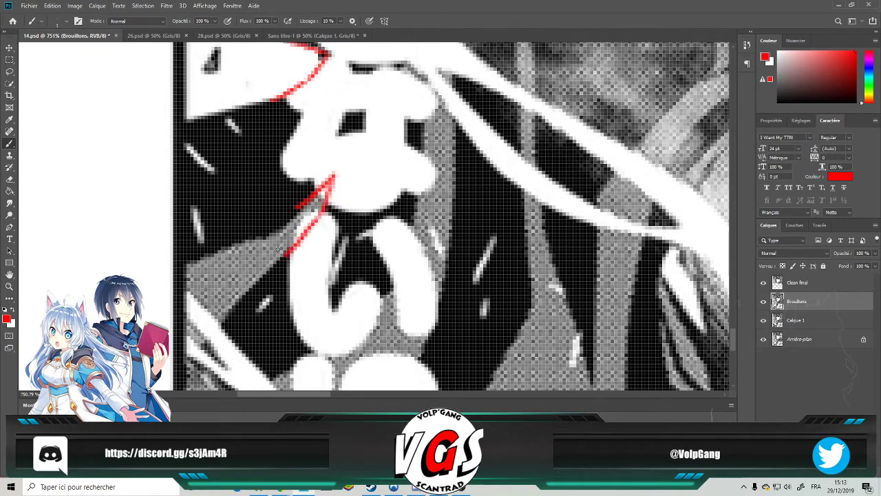
Sketch the long inner edge of the grey cloak band in red, curving through the lower Japanese characters to the white streak.
scroll(280, 250, "down", 1)
scroll(281, 251, "up", 3)
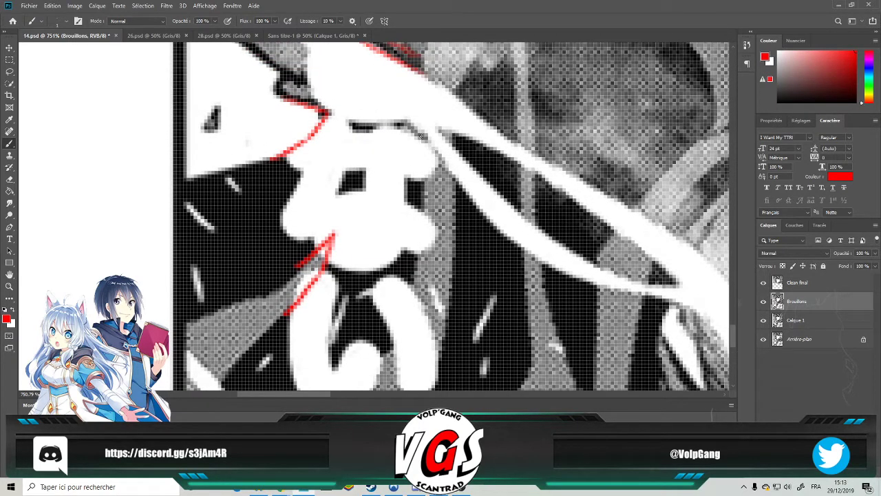
mouse_move(422, 147)
left_mouse_down()
mouse_move(421, 241)
mouse_move(402, 309)
mouse_move(377, 355)
left_mouse_up()
scroll(365, 344, "down", 3)
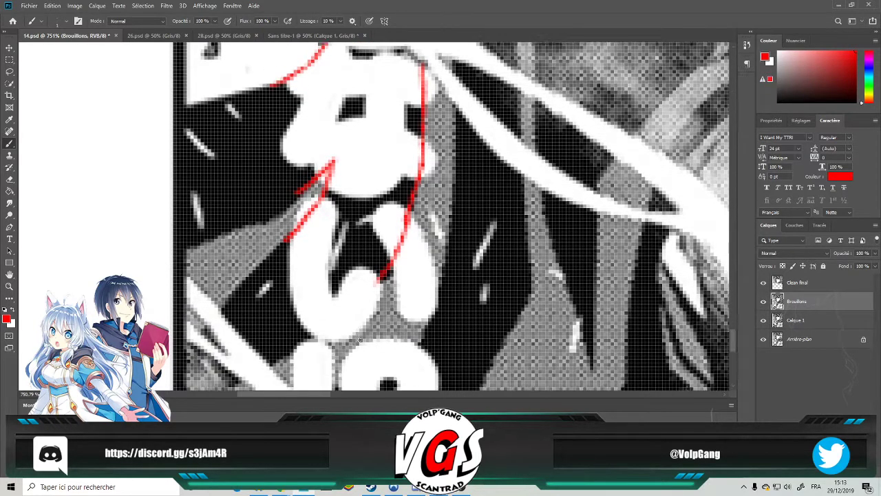
scroll(359, 339, "down", 2)
left_click_drag(379, 236, 286, 304)
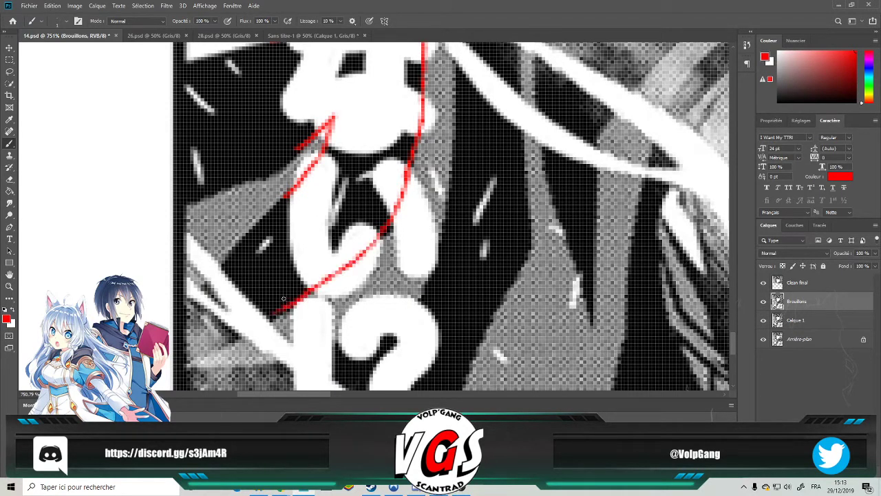
scroll(146, 165, "down", 2)
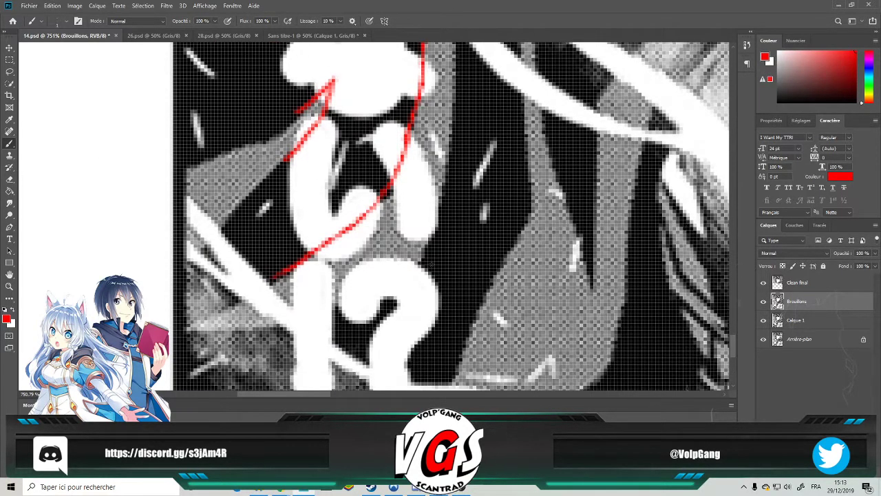
Check the English version and sketch the curved outer edge of the grey cloak band in red across the last Japanese characters.
left_click(763, 302)
scroll(528, 282, "down", 1)
scroll(527, 282, "down", 6)
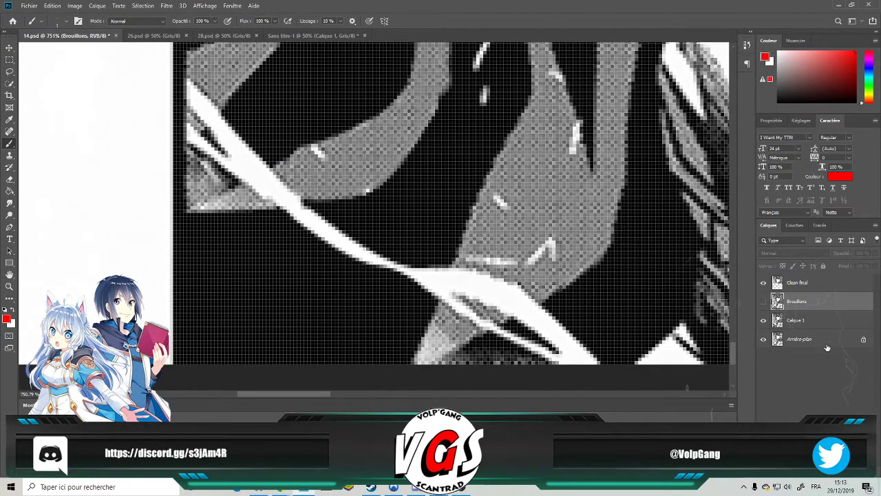
left_click(762, 302)
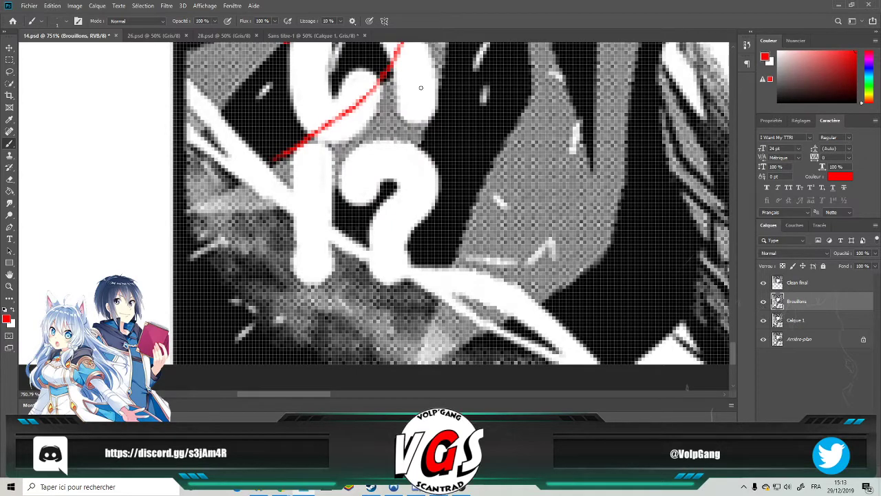
mouse_move(439, 92)
left_mouse_down()
mouse_move(413, 153)
mouse_move(390, 171)
mouse_move(302, 204)
left_mouse_up()
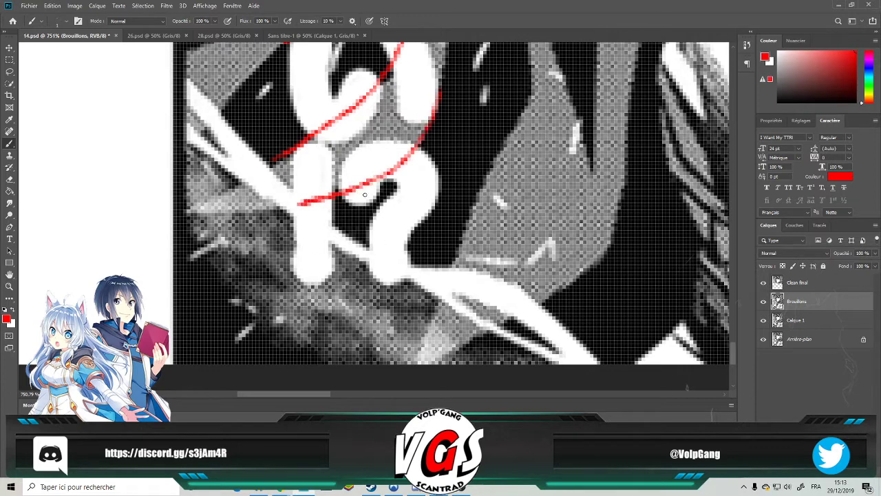
Sketch the missing outlines of the torn fabric between the small grey fragment and the white streak in red, checking the English reference.
scroll(461, 203, "down", 5)
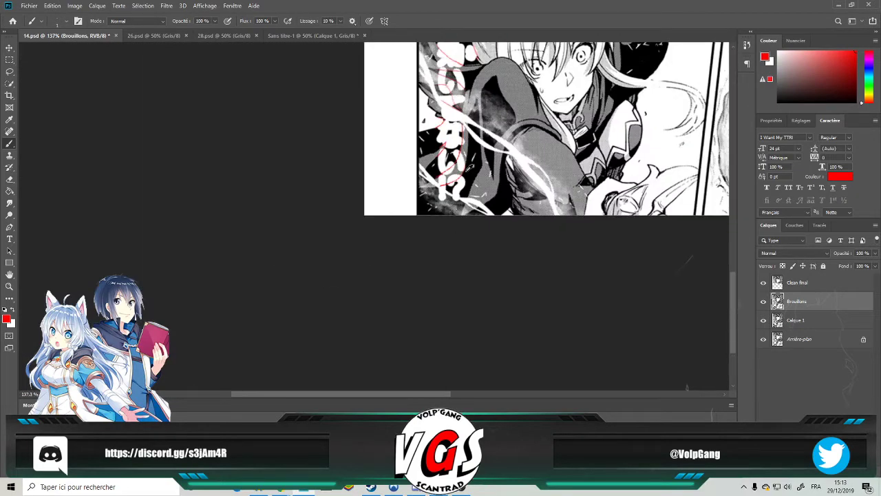
scroll(468, 168, "up", 5)
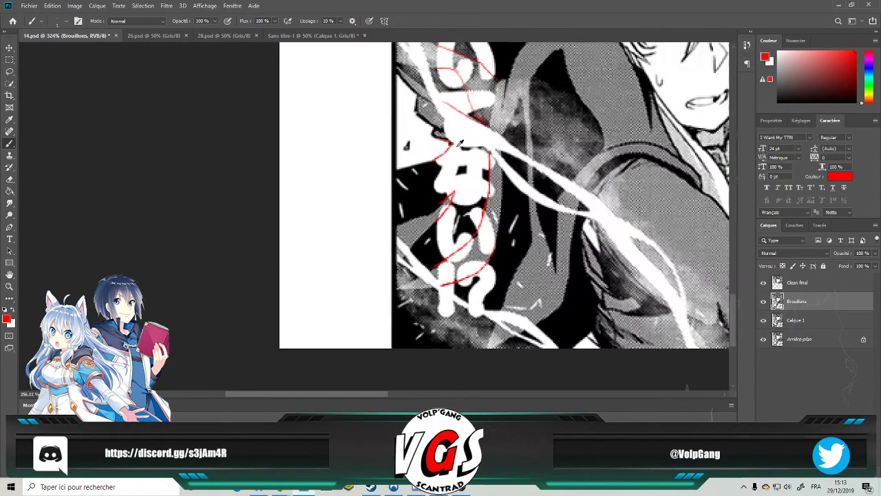
scroll(474, 132, "up", 3)
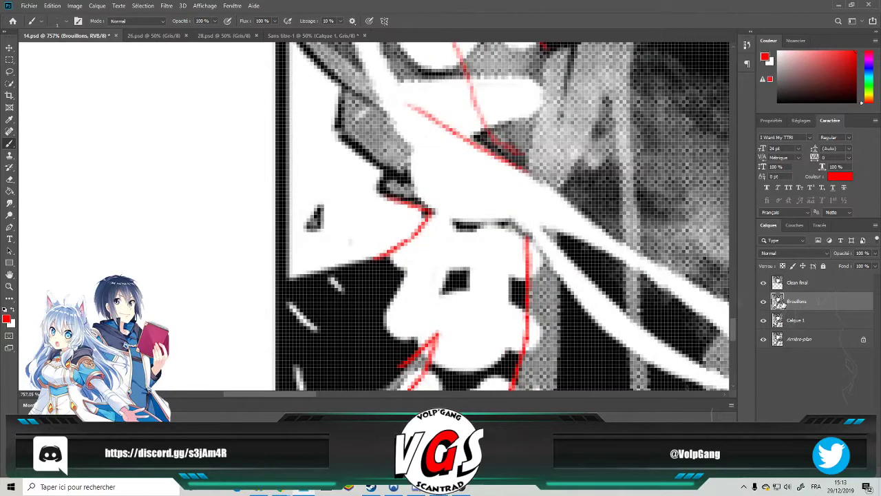
left_click(764, 301)
left_click(763, 301)
scroll(547, 224, "up", 3)
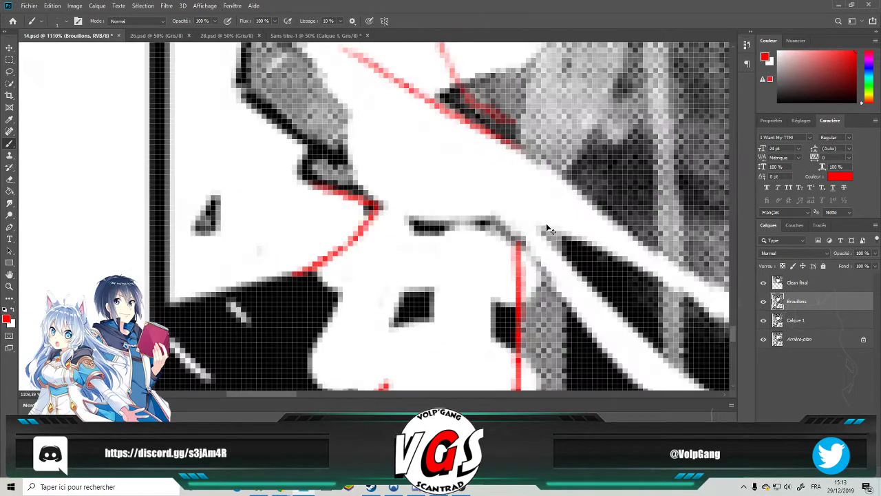
scroll(547, 224, "right", 1)
scroll(420, 252, "up", 1)
mouse_move(296, 182)
left_mouse_down()
mouse_move(371, 216)
mouse_move(375, 247)
mouse_move(474, 259)
mouse_move(506, 301)
left_mouse_up()
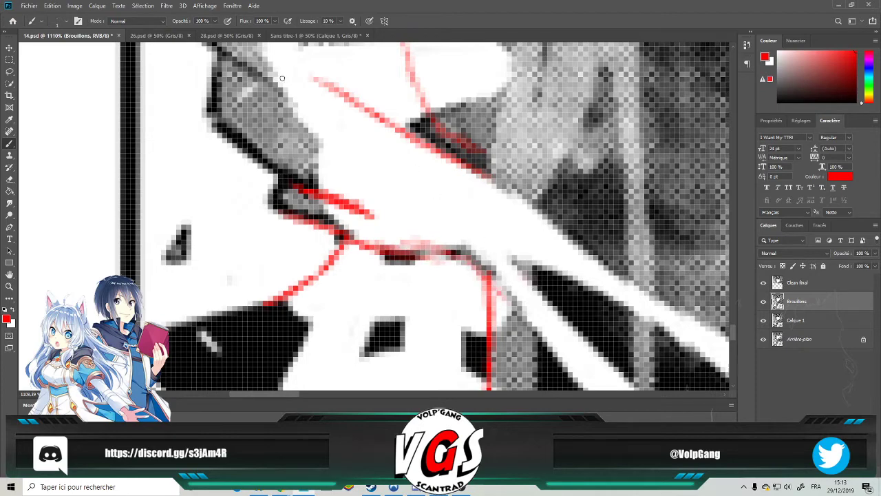
Add a short red line extending the inner fold line of the grey torn fabric toward the white streak.
scroll(365, 169, "down", 6)
scroll(374, 154, "up", 1)
scroll(345, 234, "up", 5)
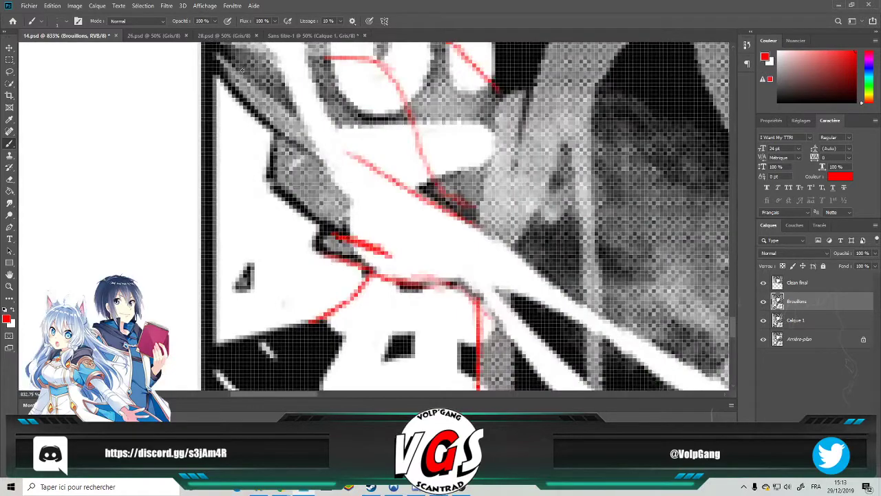
left_click_drag(306, 150, 355, 181)
scroll(387, 193, "down", 6)
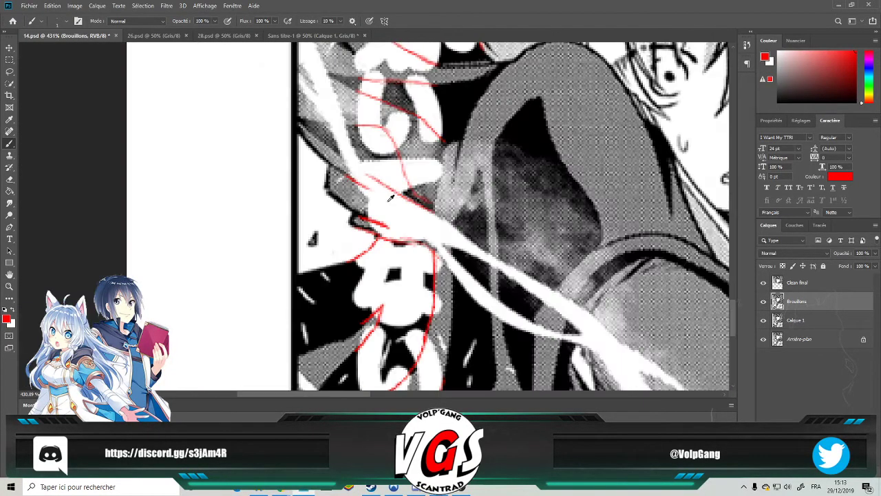
scroll(384, 173, "up", 5)
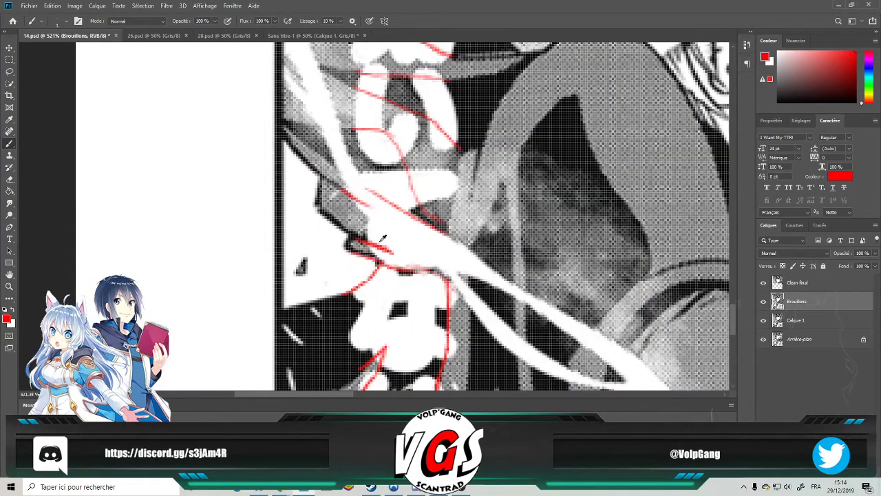
Switch to the Pattern Stamp tool and look through its available patterns.
scroll(651, 88, "right", 3)
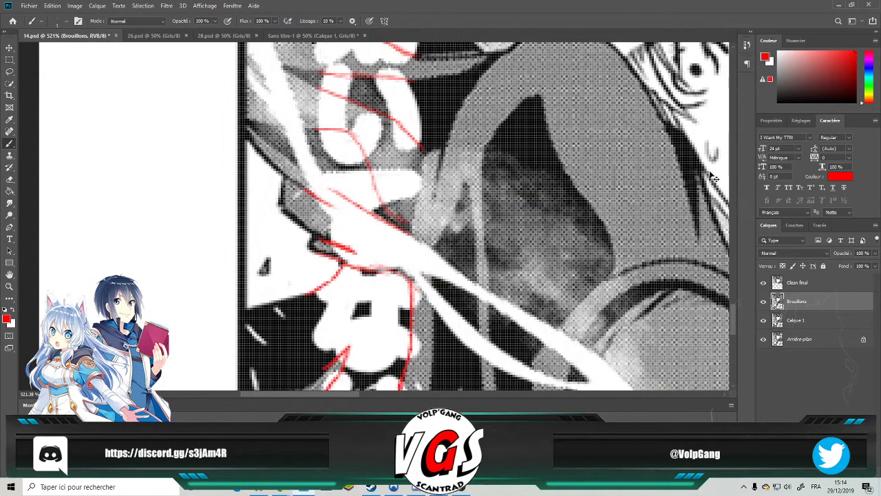
left_click(9, 155)
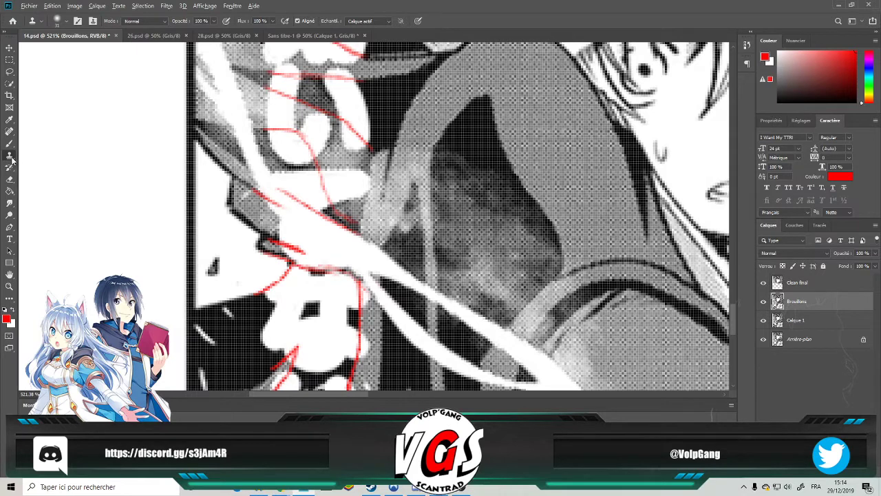
key("shift+s")
left_click(311, 22)
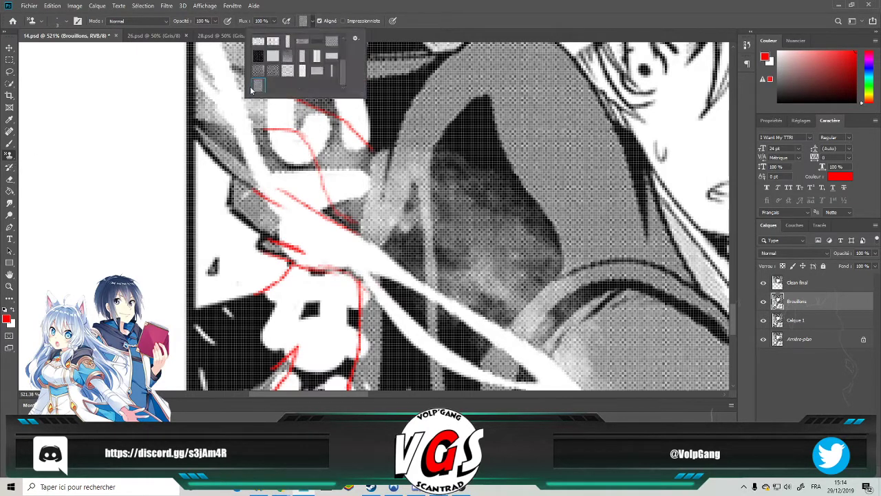
left_click(307, 22)
Select a clean rectangle of grey screentone on the character's sleeve with the Rectangular Marquee, about 0.39 by 0.42 in.
scroll(222, 49, "right", 2)
key("m")
scroll(537, 141, "right", 1)
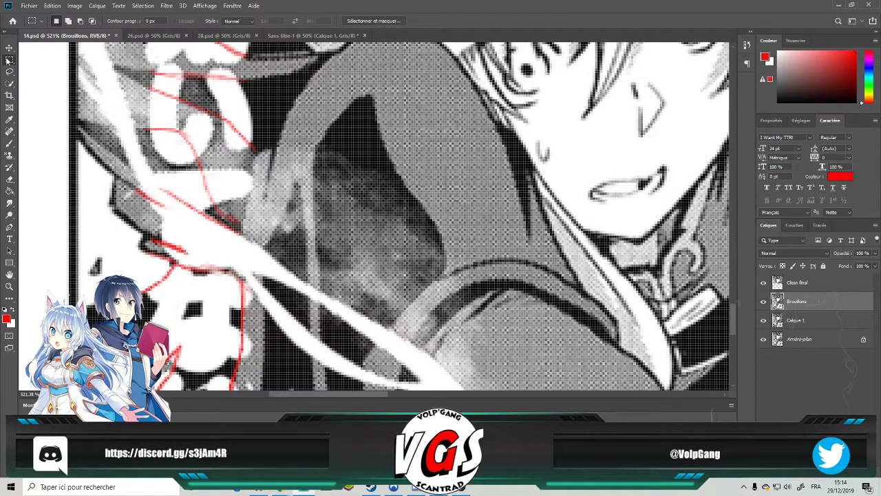
right_click(9, 60)
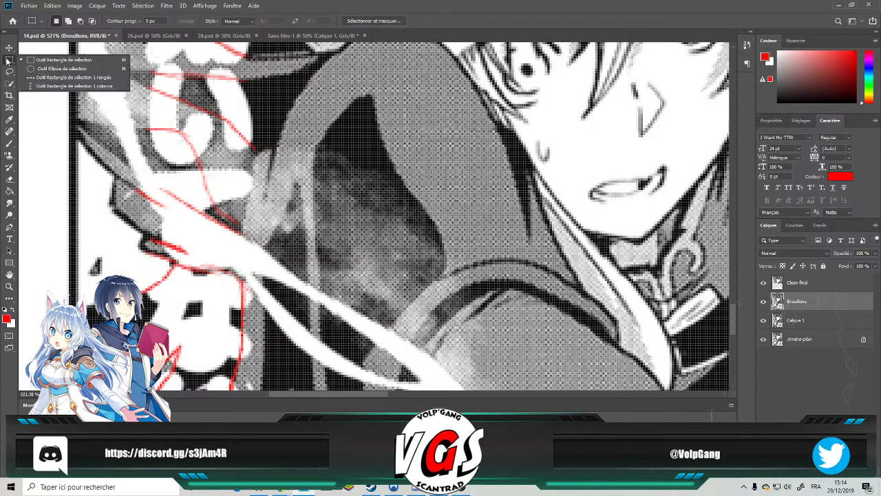
left_click(64, 60)
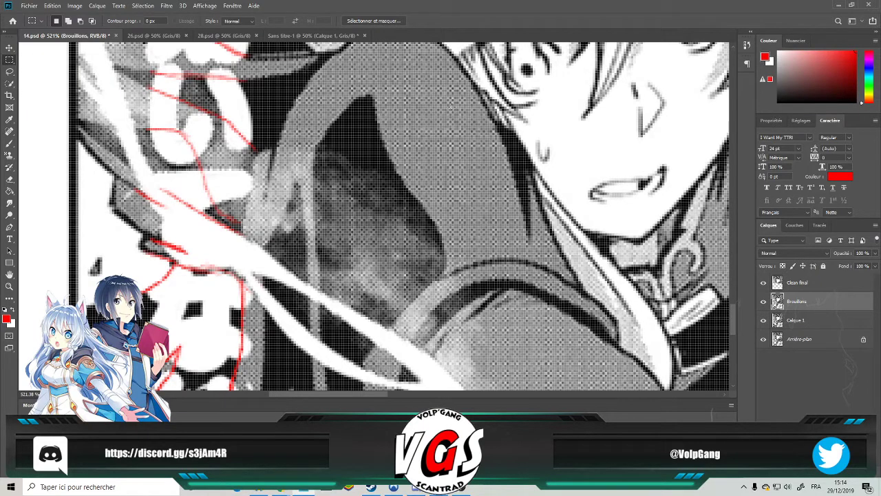
scroll(445, 121, "down", 1)
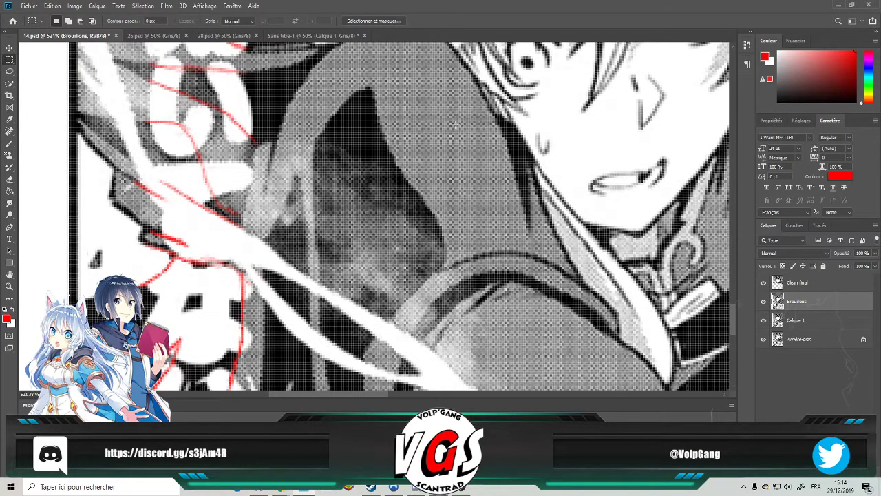
scroll(451, 142, "right", 2)
scroll(443, 193, "down", 4)
scroll(448, 224, "down", 3)
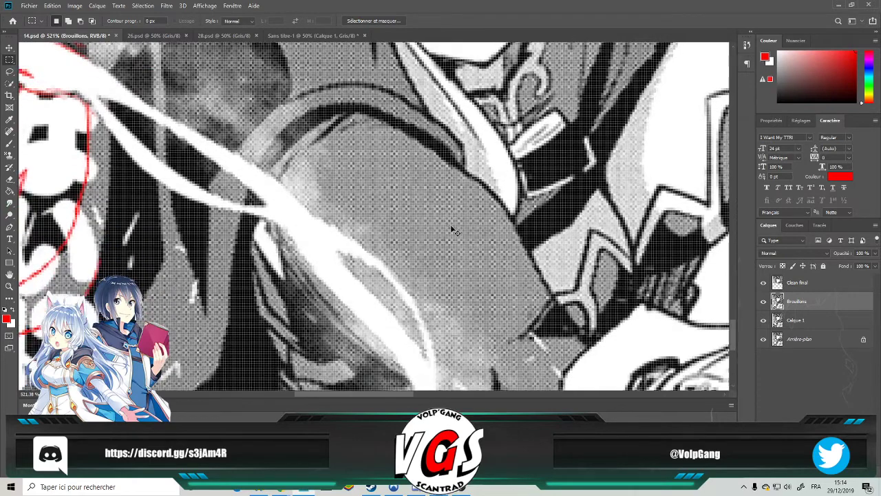
scroll(441, 234, "up", 2)
left_click_drag(449, 293, 354, 194)
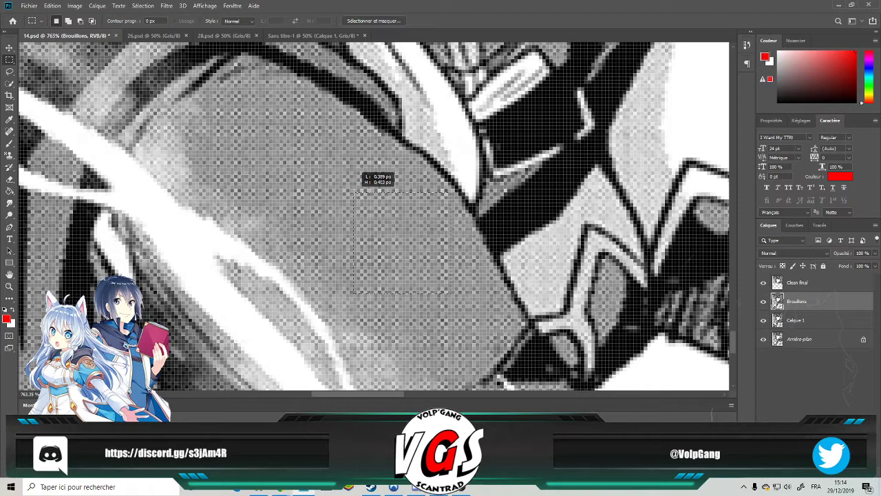
left_click_drag(353, 191, 353, 187)
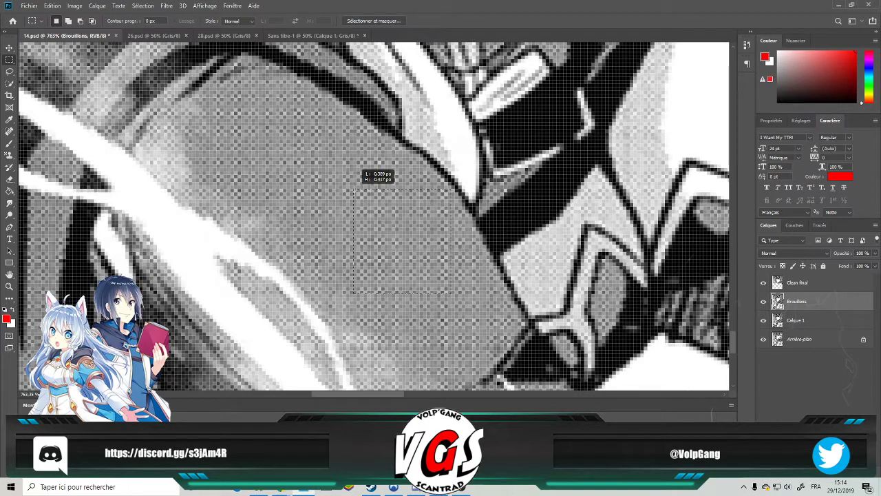
left_click_drag(353, 188, 353, 189)
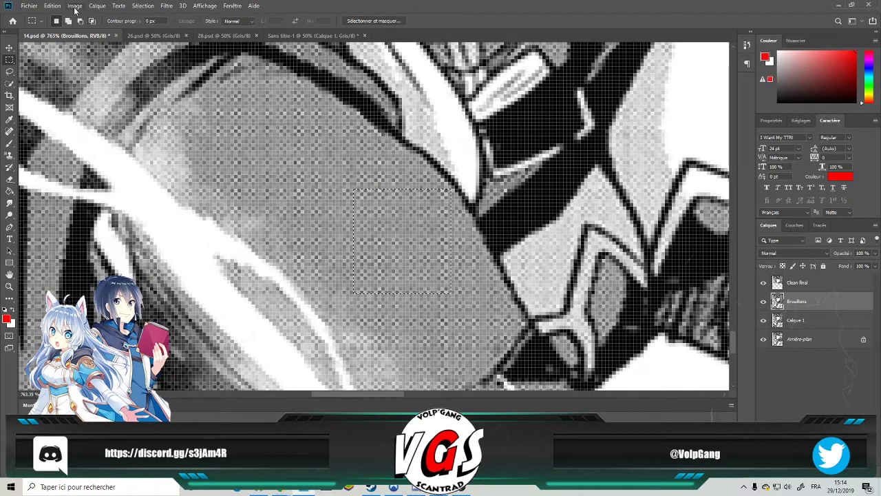
Define the selected screentone as a new pattern and choose it for the Pattern Stamp tool.
left_click(53, 7)
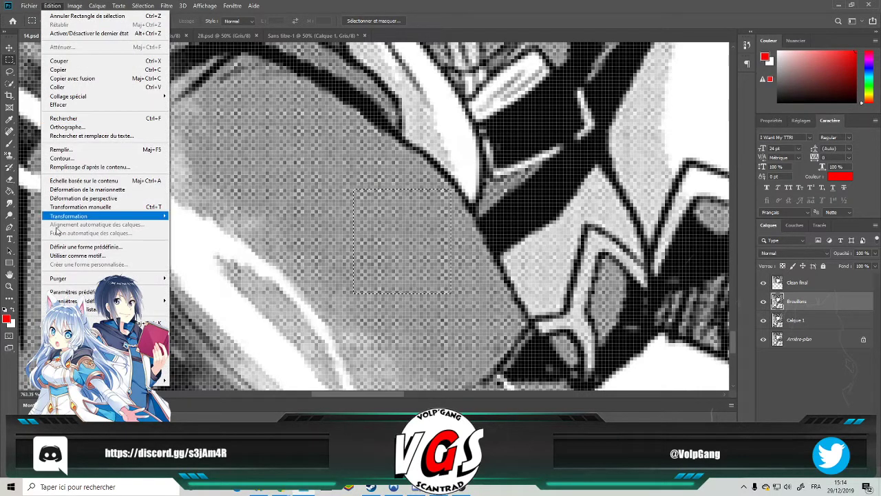
left_click(70, 255)
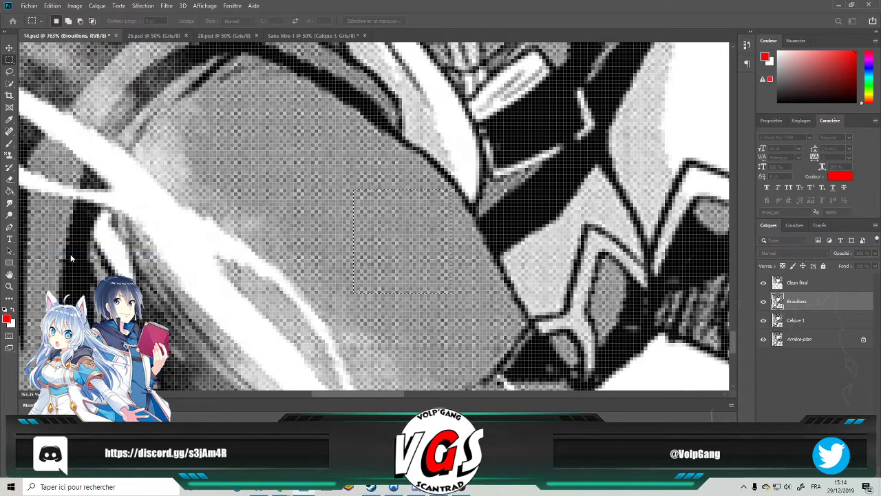
left_click(9, 155)
left_click(304, 21)
left_click(274, 85)
left_click(312, 21)
Shrink the Pattern Stamp brush for the torn fabric gap and make Clean final the active layer.
scroll(275, 173, "down", 13)
scroll(253, 176, "left", 3)
scroll(253, 175, "up", 10)
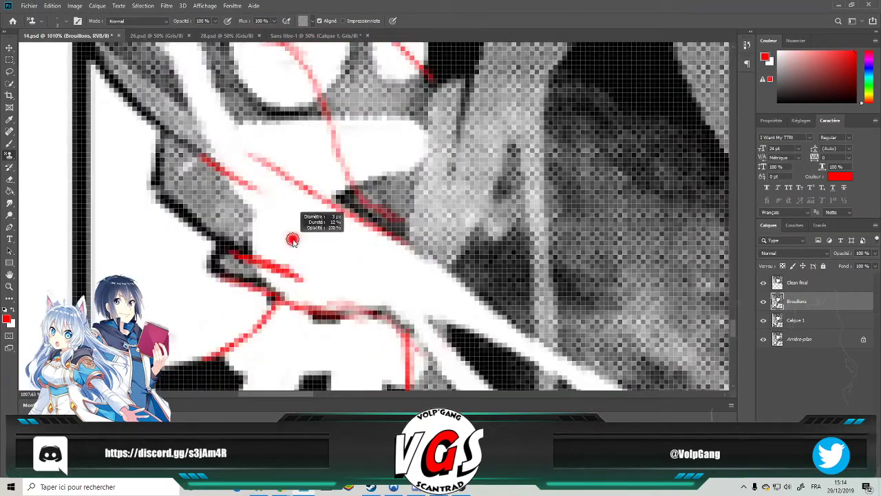
left_click_drag(292, 240, 279, 263)
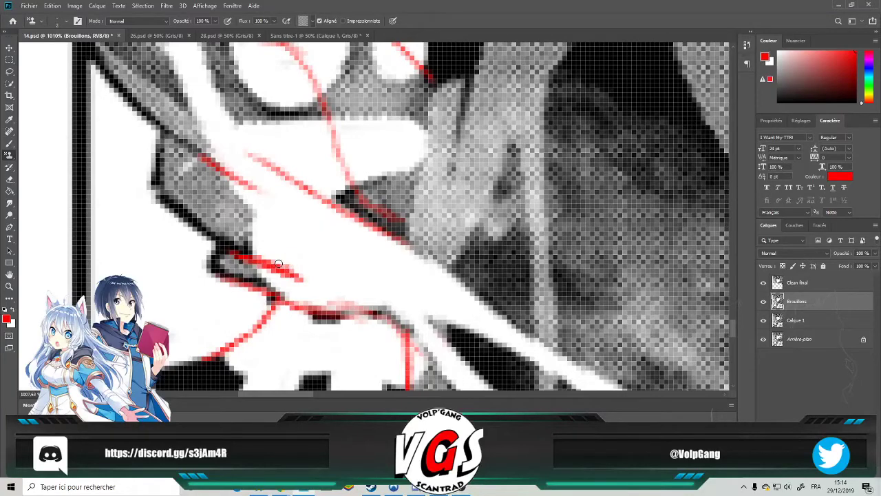
left_click(807, 285)
scroll(466, 305, "down", 1)
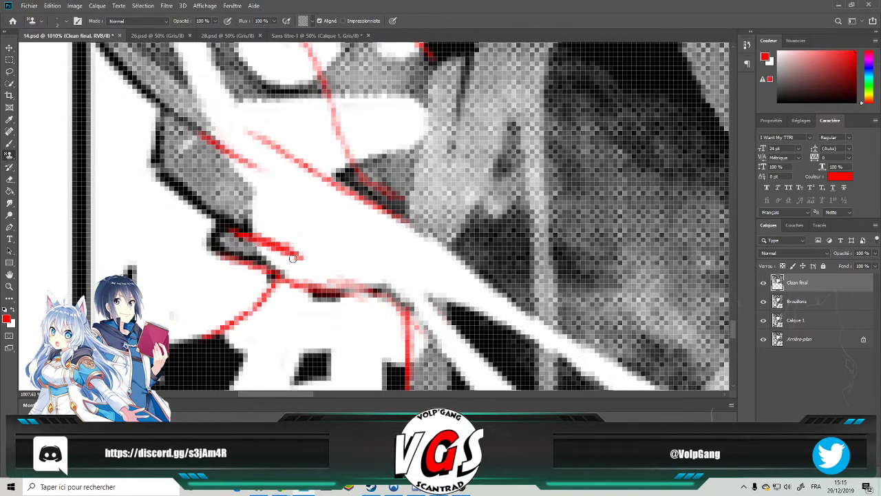
left_click(762, 302)
left_click(762, 302)
left_click(762, 303)
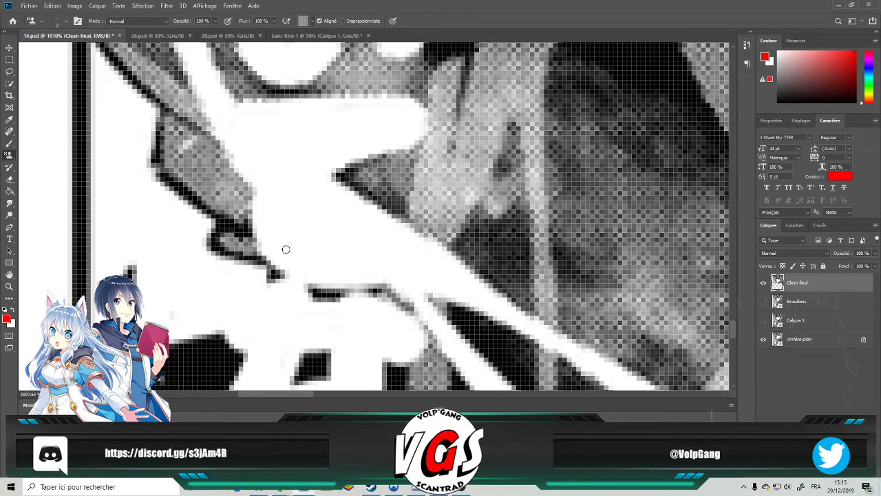
scroll(275, 250, "down", 15)
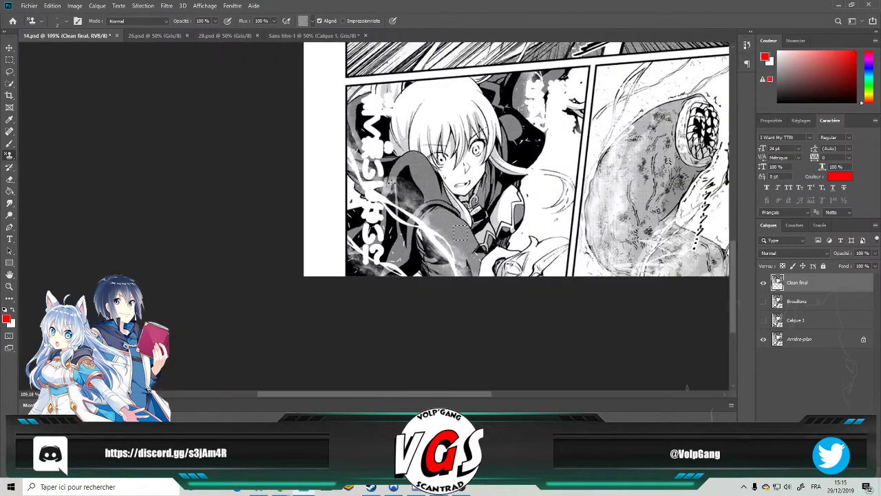
scroll(391, 184, "down", 4)
scroll(361, 210, "up", 2)
left_click_drag(395, 184, 454, 185)
mouse_move(382, 169)
left_mouse_down()
mouse_move(406, 159)
mouse_move(351, 234)
left_mouse_up()
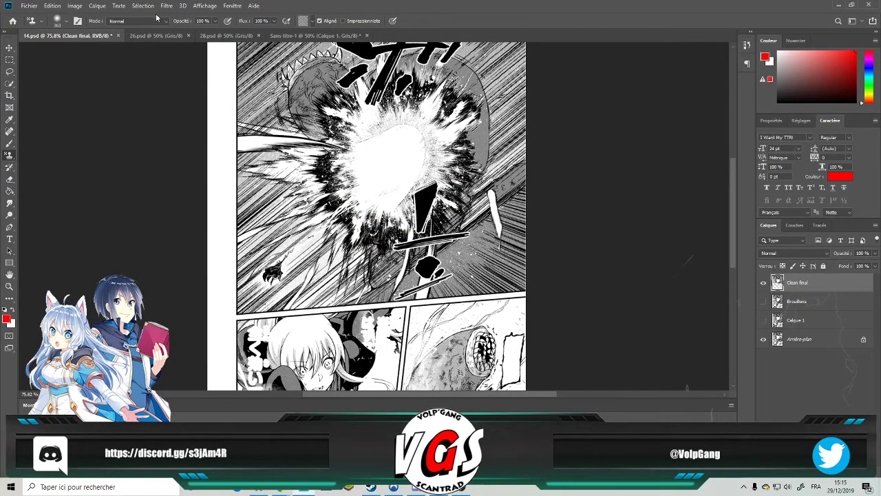
scroll(175, 150, "down", 2)
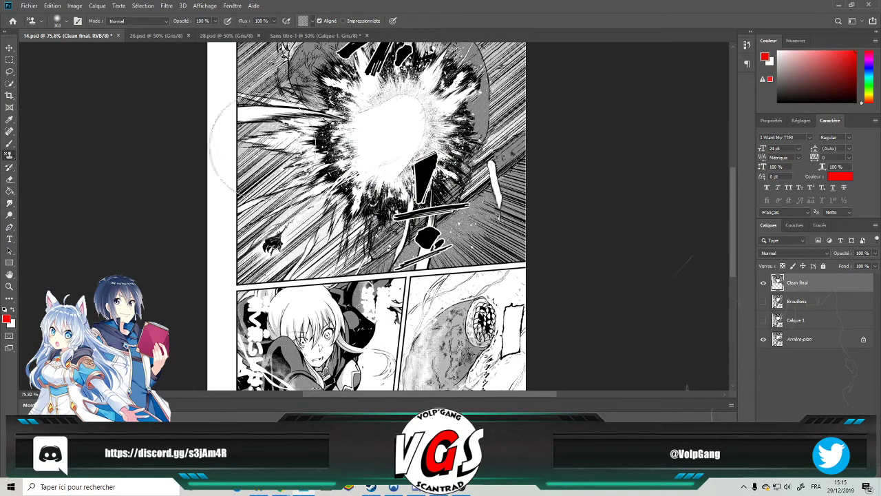
scroll(374, 152, "down", 2)
scroll(331, 165, "down", 4)
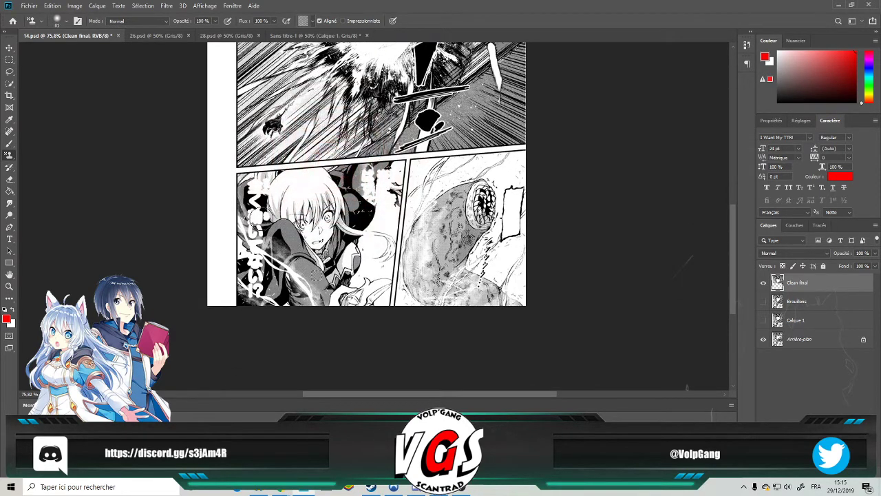
scroll(389, 272, "up", 5)
scroll(433, 299, "up", 1)
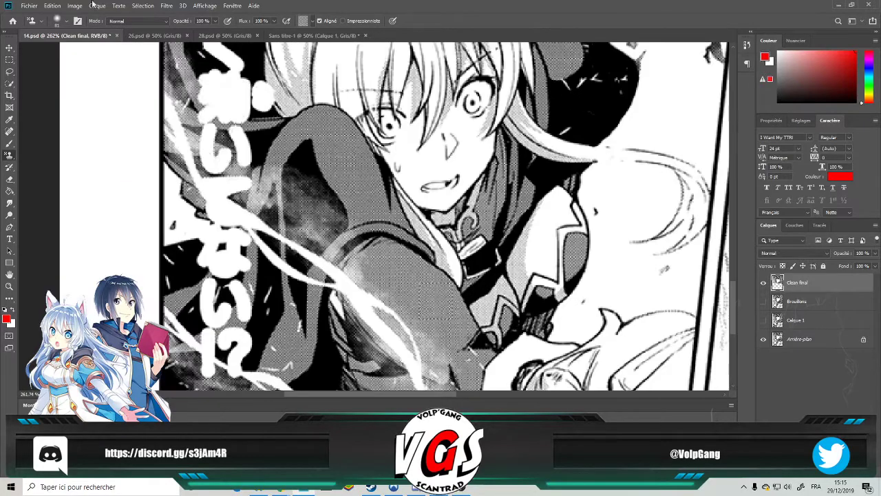
Clear the rectangular selection and show the Brouillons and Calque 1 layers again.
left_click(143, 5)
left_click(140, 26)
scroll(206, 206, "up", 4)
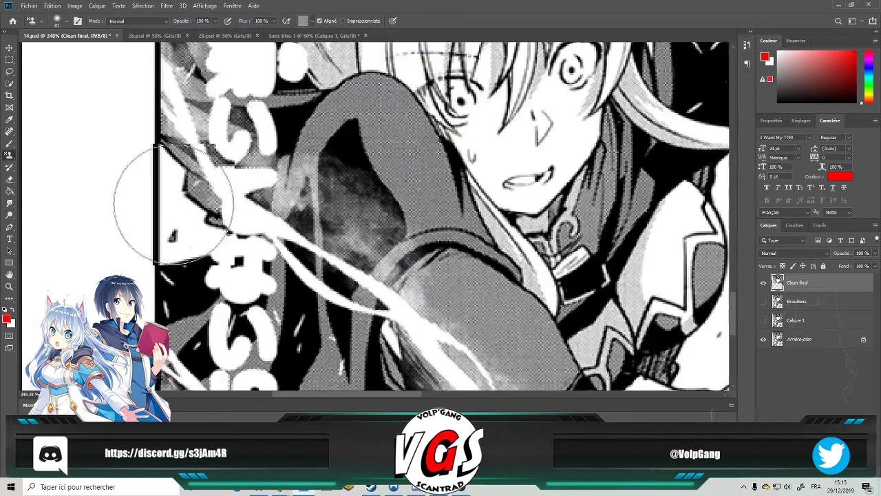
left_click(763, 319)
left_click(764, 320)
left_click(763, 301)
Stamp the grey screentone with a small brush into the blank torn fabric between the red outlines and the white streak.
scroll(267, 221, "up", 5)
left_click_drag(214, 228, 163, 228)
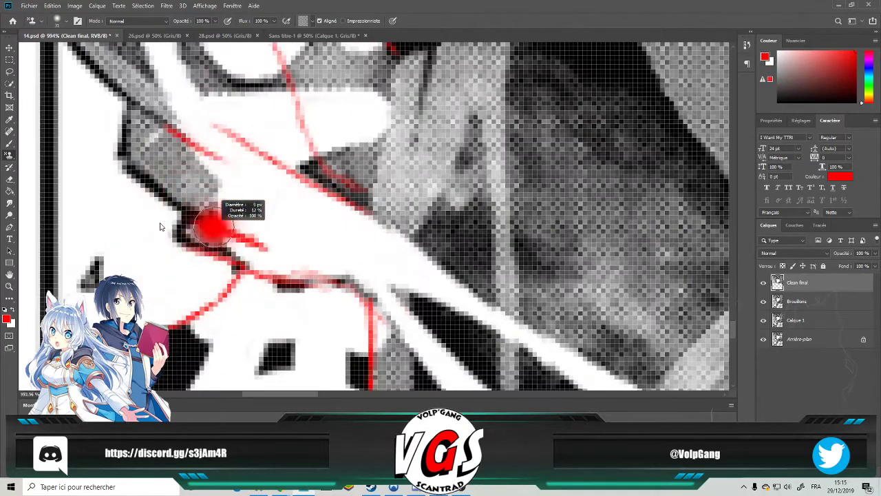
scroll(206, 223, "up", 2)
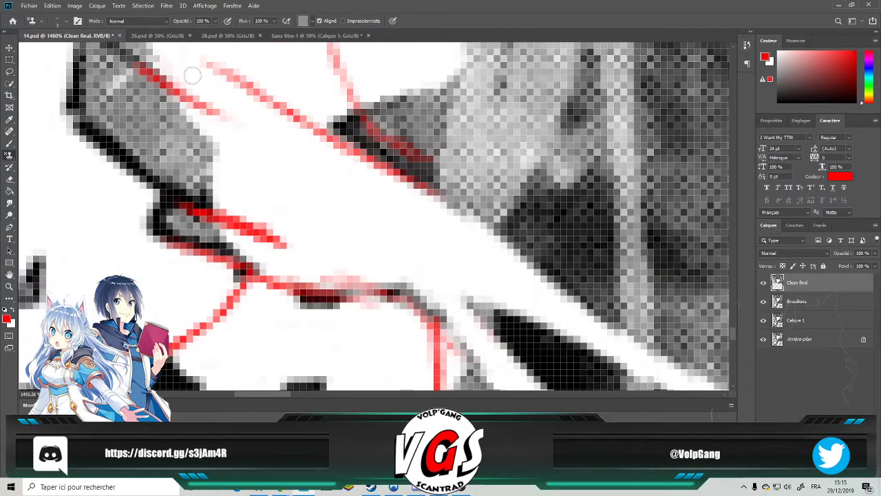
mouse_move(219, 234)
left_mouse_down()
mouse_move(317, 269)
mouse_move(236, 250)
mouse_move(266, 264)
mouse_move(375, 279)
mouse_move(290, 270)
mouse_move(300, 276)
mouse_move(387, 279)
mouse_move(269, 240)
mouse_move(296, 258)
left_mouse_up()
mouse_move(172, 108)
left_mouse_down()
mouse_move(253, 153)
mouse_move(384, 267)
mouse_move(314, 247)
mouse_move(224, 199)
mouse_move(231, 207)
mouse_move(249, 201)
mouse_move(245, 183)
mouse_move(214, 142)
mouse_move(226, 165)
mouse_move(287, 198)
mouse_move(262, 206)
mouse_move(328, 234)
mouse_move(271, 170)
left_mouse_up()
scroll(387, 256, "down", 3)
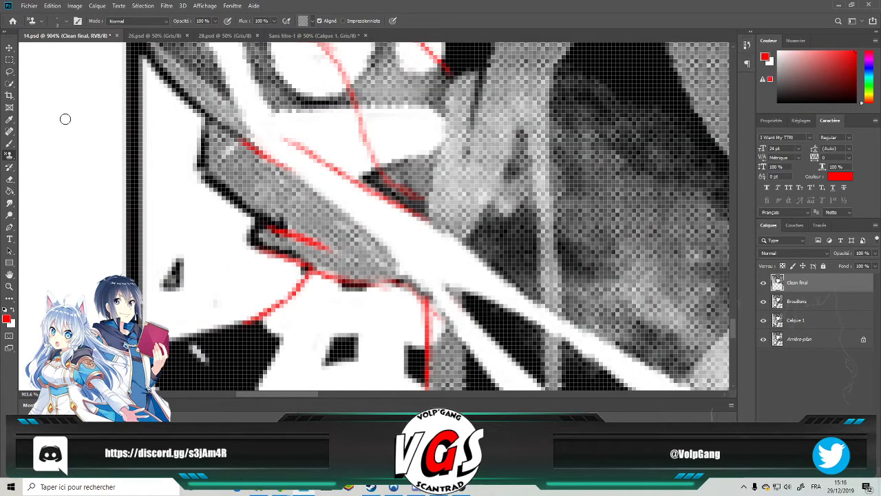
Switch to the Brush with black and trace the short red fold line inside the small grey fabric fragment.
left_click(10, 143)
key("d")
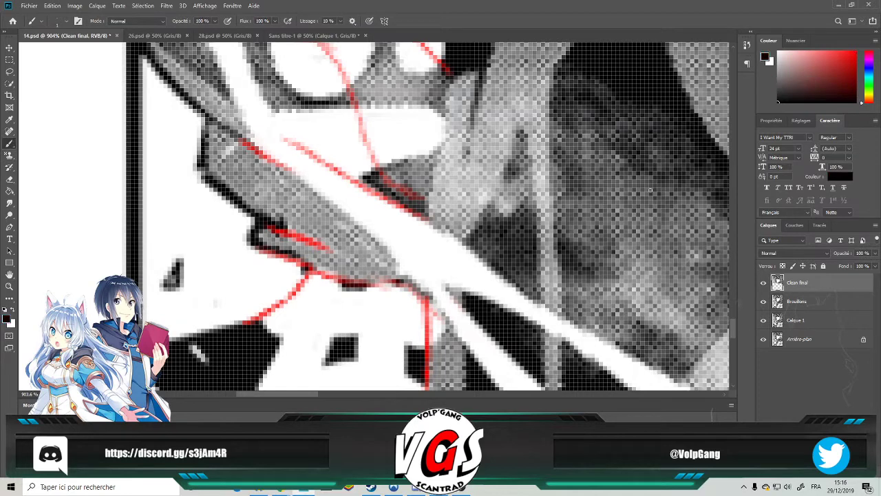
scroll(375, 243, "up", 5)
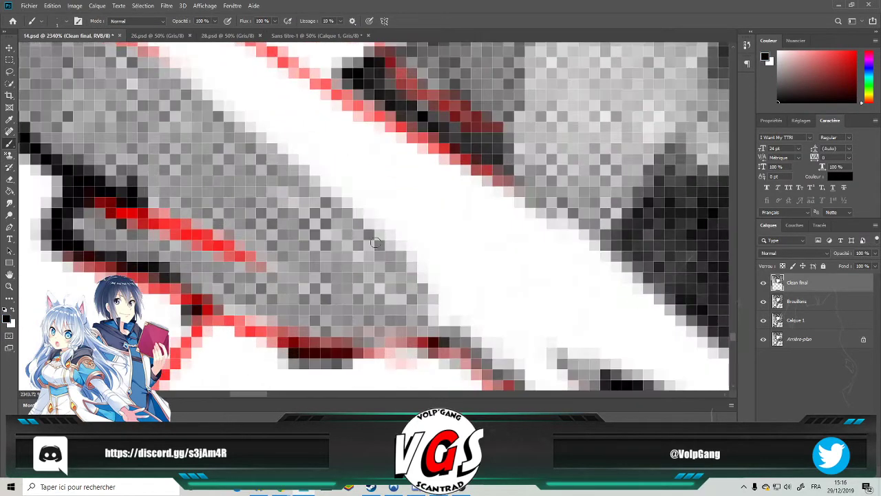
mouse_move(117, 198)
left_mouse_down()
mouse_move(159, 220)
mouse_move(108, 201)
mouse_move(212, 246)
mouse_move(187, 228)
mouse_move(278, 276)
mouse_move(231, 253)
mouse_move(318, 283)
left_mouse_up()
left_click_drag(135, 217, 243, 253)
scroll(243, 254, "down", 7)
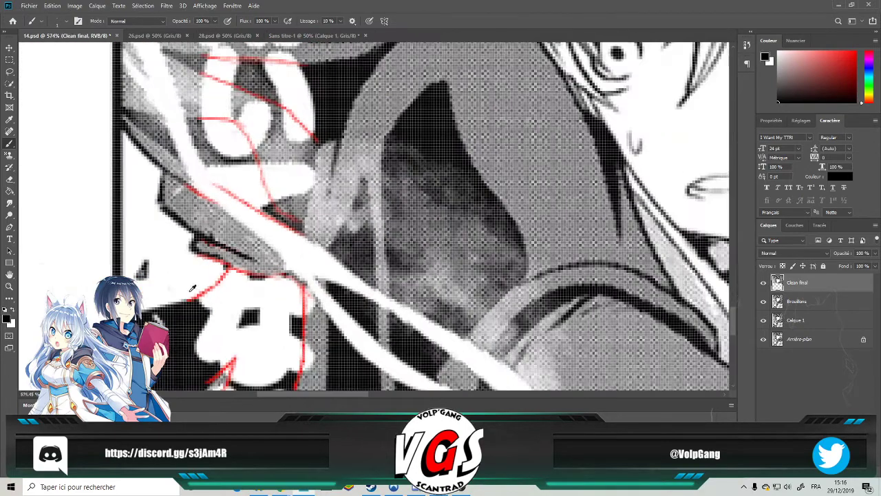
Trace in black the torn fabric's lower outline and the curved line branching from it to the black area.
scroll(214, 296, "up", 5)
mouse_move(260, 204)
left_mouse_down()
mouse_move(215, 261)
mouse_move(147, 298)
left_mouse_up()
mouse_move(195, 167)
left_mouse_down()
mouse_move(293, 215)
mouse_move(412, 226)
mouse_move(452, 240)
mouse_move(483, 273)
left_mouse_up()
scroll(506, 269, "down", 1)
scroll(506, 268, "down", 3)
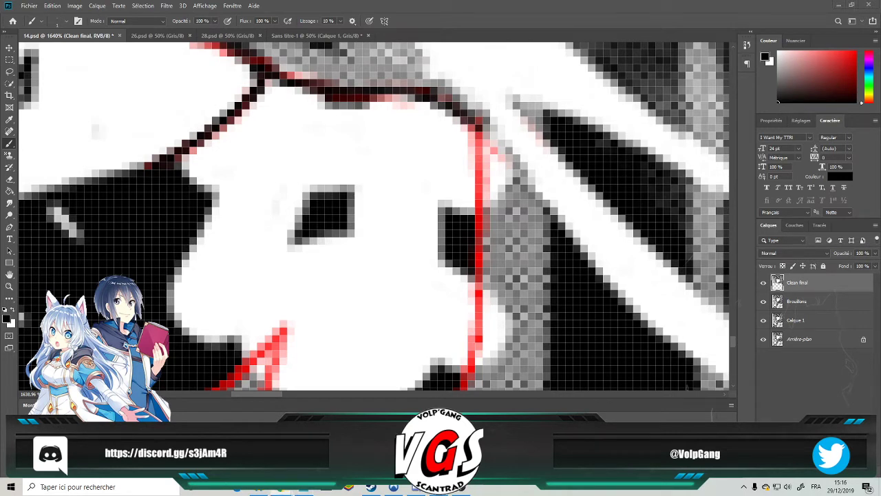
Trace the red vertical cloak edge and both sides of the pointed fold beside it in black.
left_click_drag(478, 119, 467, 353)
scroll(467, 352, "down", 2)
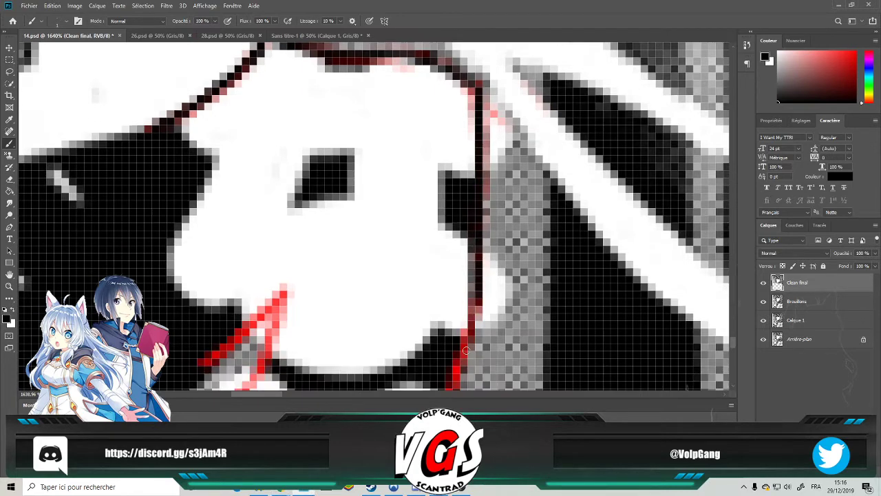
scroll(451, 339, "down", 1)
scroll(451, 339, "down", 2)
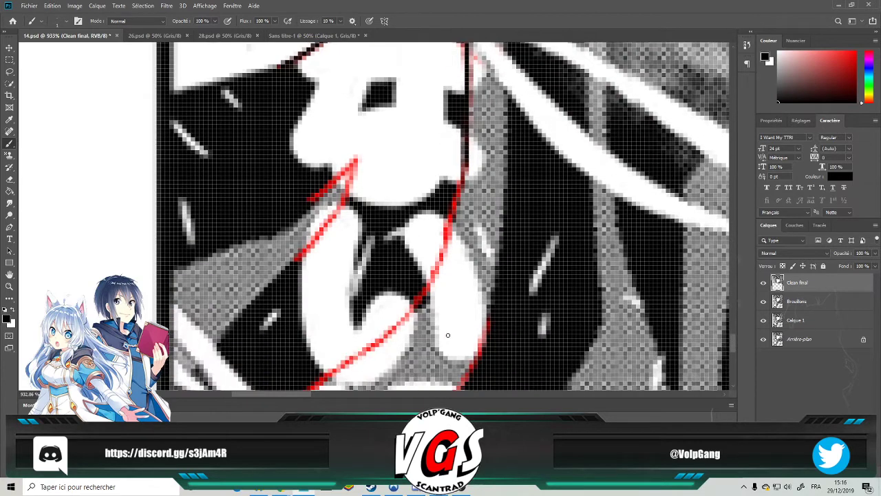
left_click_drag(354, 160, 313, 199)
mouse_move(354, 163)
left_mouse_down()
mouse_move(344, 197)
mouse_move(297, 260)
left_mouse_up()
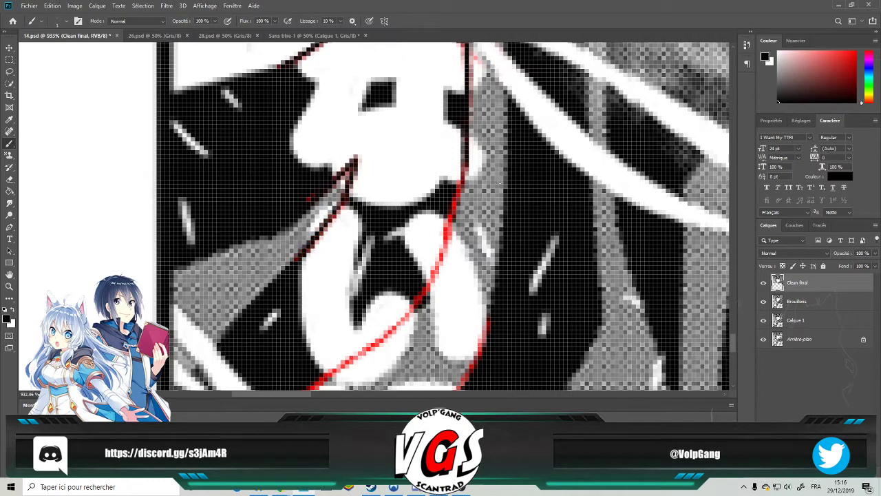
Trace the inner and outer curved edges of the grey cloak band in black over the red sketch.
mouse_move(465, 167)
left_mouse_down()
mouse_move(437, 264)
mouse_move(412, 307)
mouse_move(388, 315)
left_mouse_up()
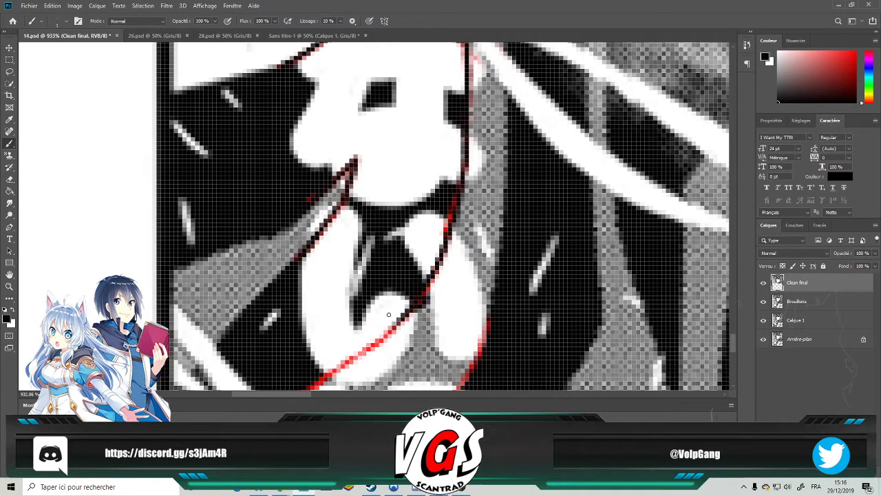
scroll(388, 314, "down", 5)
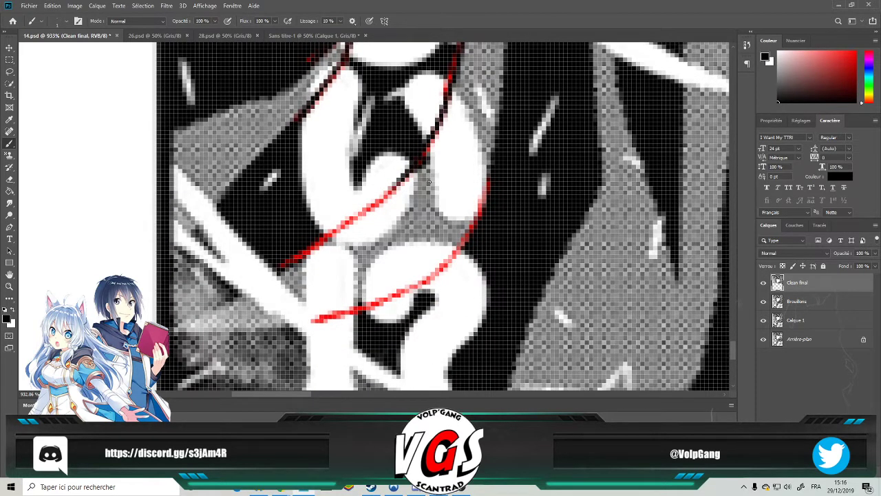
left_click_drag(388, 195, 307, 246)
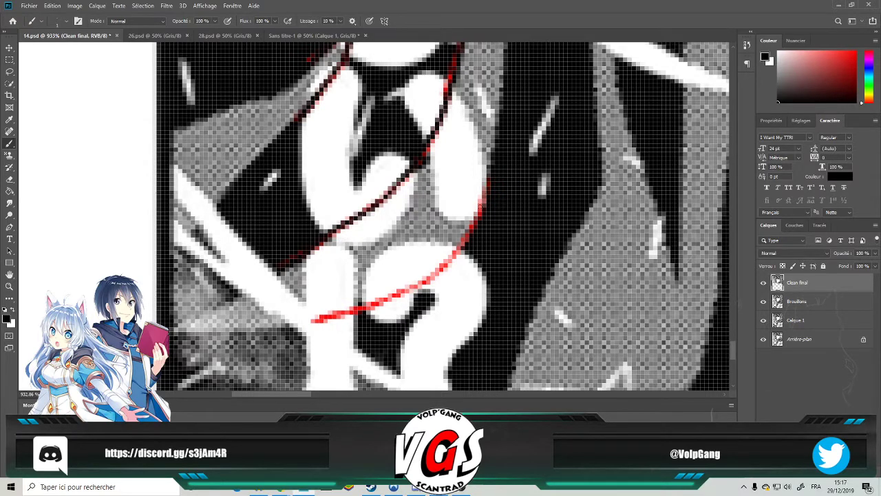
left_click_drag(469, 233, 486, 191)
mouse_move(465, 243)
left_mouse_down()
mouse_move(432, 280)
mouse_move(293, 325)
left_mouse_up()
Trace in black the red upper edge of the newly toned torn fabric where it meets the white streak.
scroll(374, 82, "down", 6)
scroll(377, 96, "up", 15)
scroll(367, 133, "up", 6)
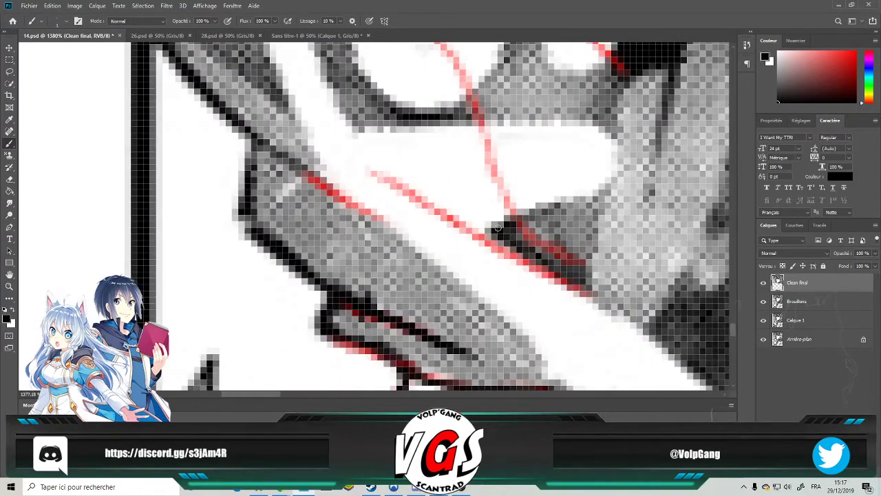
left_click_drag(313, 176, 390, 224)
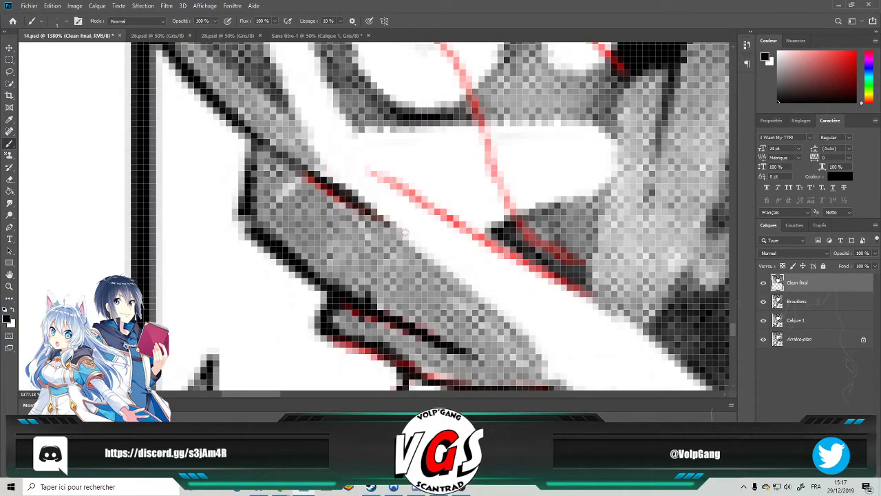
Trace in black the red edge on the far side of the white streak and the long curve descending to it.
mouse_move(368, 173)
left_mouse_down()
mouse_move(528, 262)
mouse_move(590, 295)
left_mouse_up()
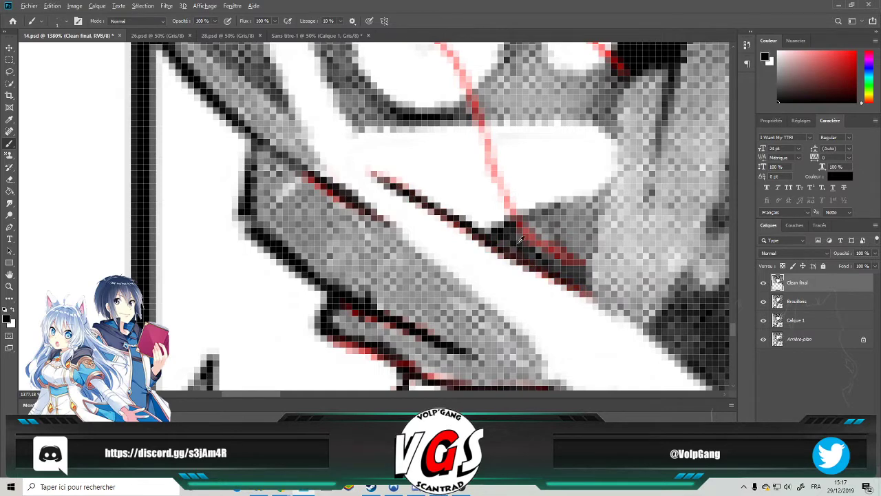
scroll(521, 243, "down", 4)
scroll(518, 247, "up", 2)
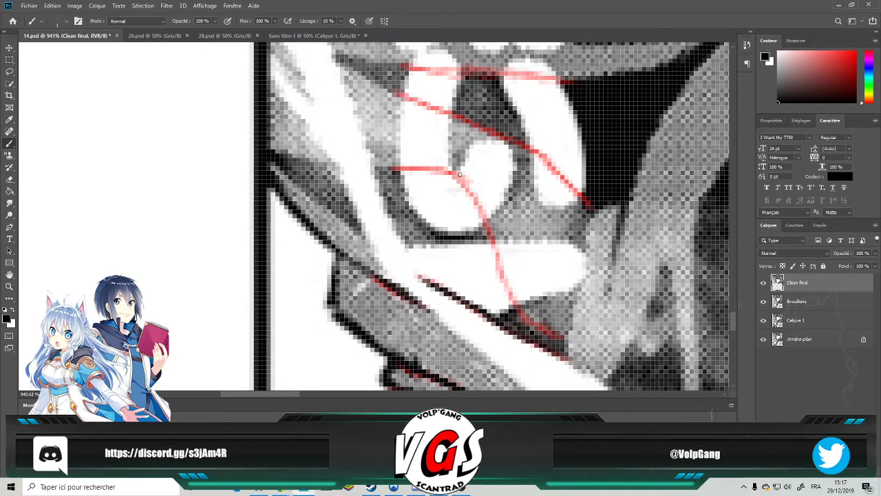
mouse_move(412, 168)
left_mouse_down()
mouse_move(456, 173)
mouse_move(480, 201)
mouse_move(511, 295)
left_mouse_up()
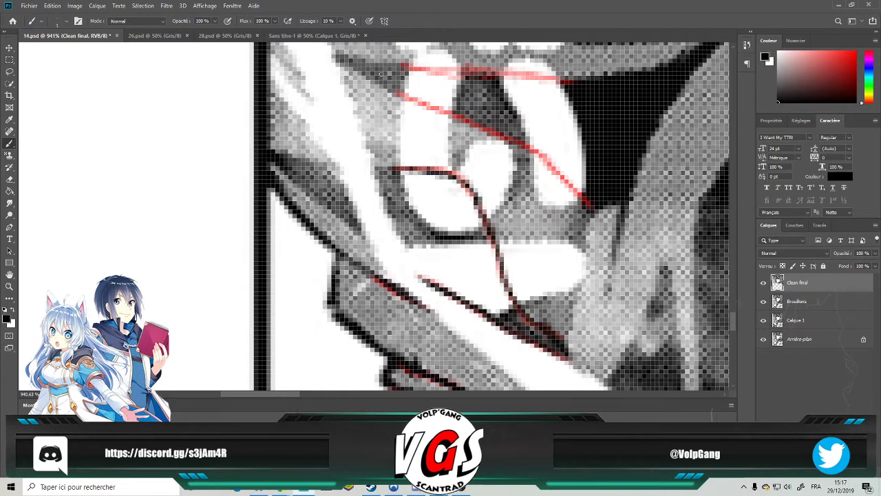
Trace in black the two red fabric lines that run above the curve, from the grey cloth to the black area.
mouse_move(389, 89)
left_mouse_down()
mouse_move(534, 157)
mouse_move(591, 207)
left_mouse_up()
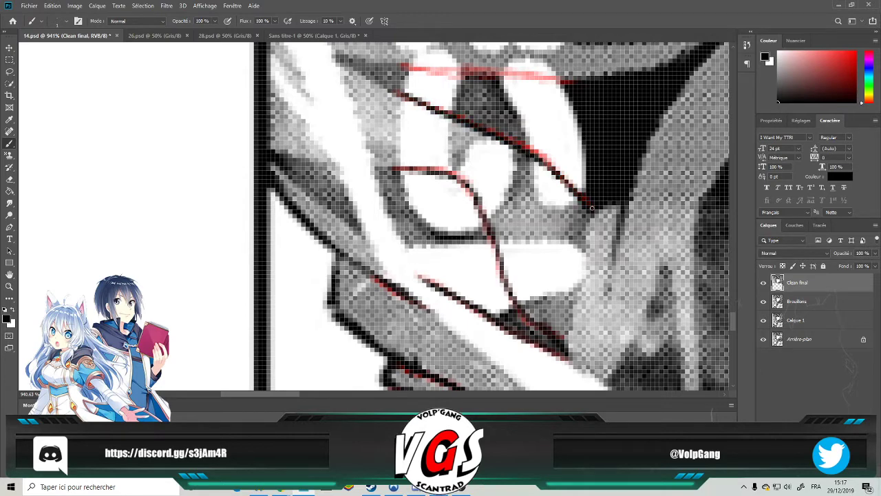
scroll(591, 208, "up", 4)
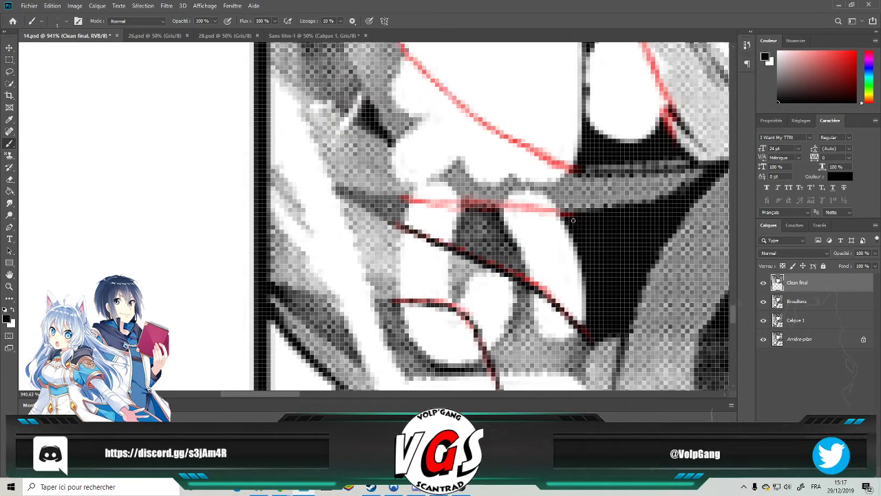
left_click_drag(569, 214, 413, 200)
Trace the long red curve crossing the large white lettering patch in black.
scroll(405, 192, "up", 3)
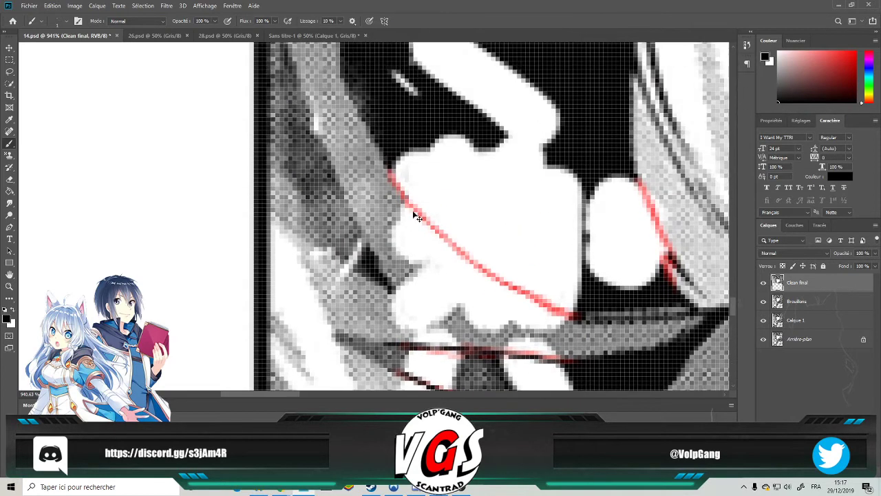
scroll(410, 212, "right", 2)
left_click_drag(349, 169, 397, 226)
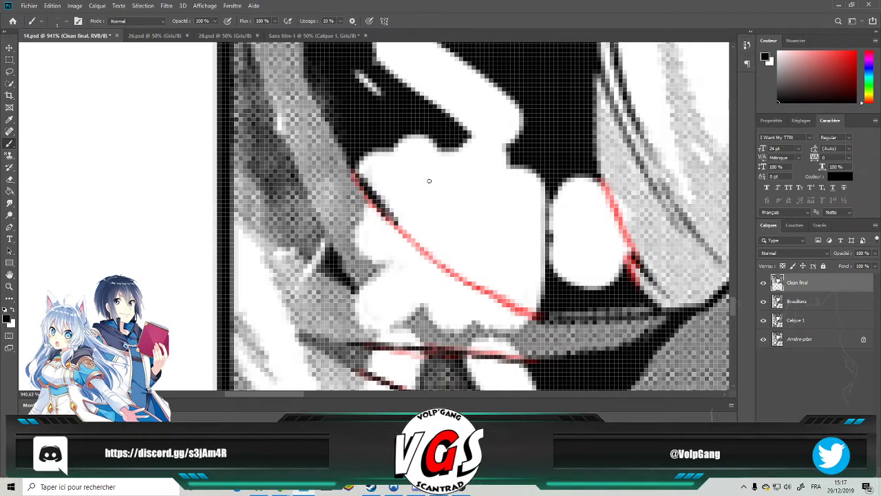
mouse_move(387, 219)
left_mouse_down()
mouse_move(443, 270)
mouse_move(544, 311)
left_mouse_up()
Blacken the small red gap beside the white oval and trace the oval's slanted red edge in black.
scroll(544, 312, "right", 3)
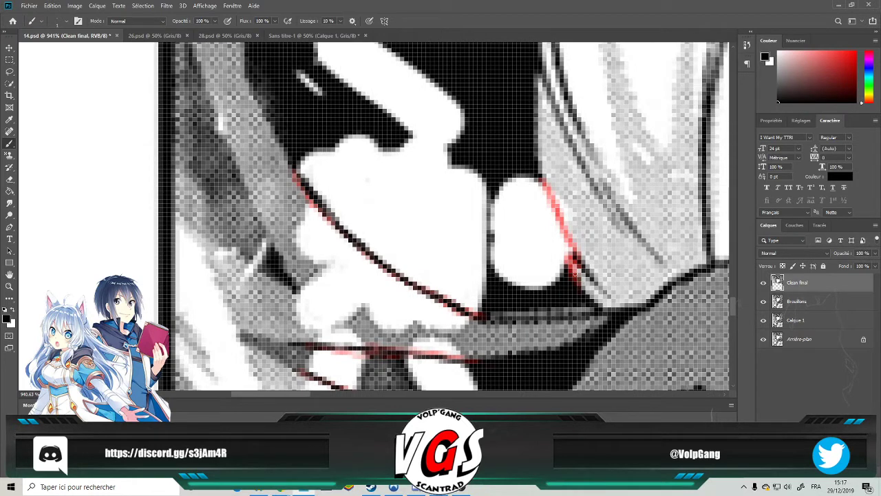
left_click_drag(574, 275, 567, 253)
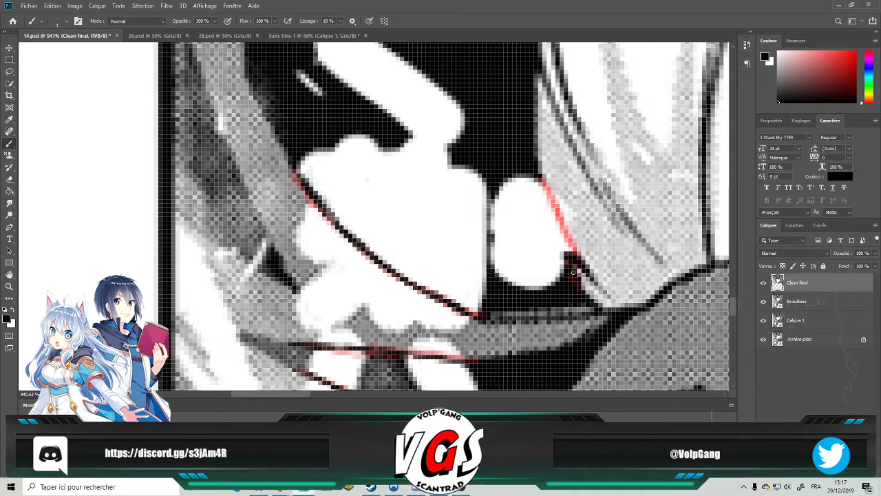
left_click_drag(546, 179, 585, 265)
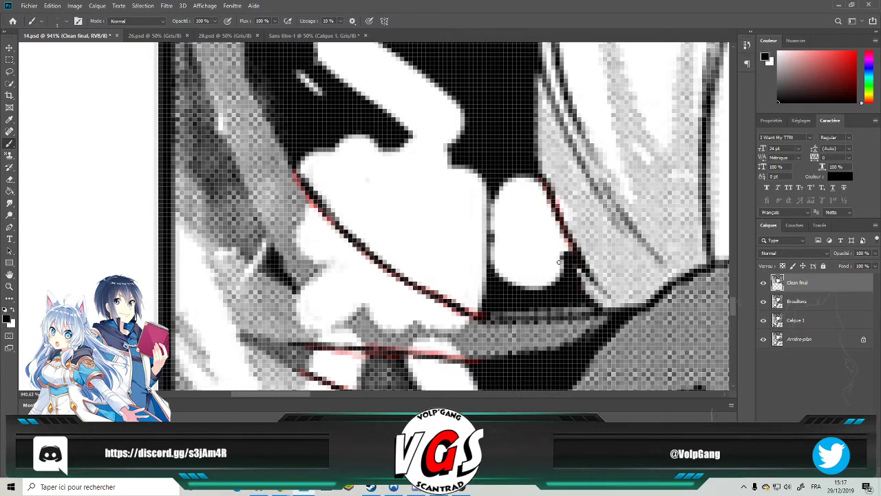
Trace in black the red body contour, the short arc above the lettering patch and the outer curve of the white band.
scroll(559, 263, "down", 9)
scroll(564, 248, "up", 4)
scroll(569, 231, "up", 10)
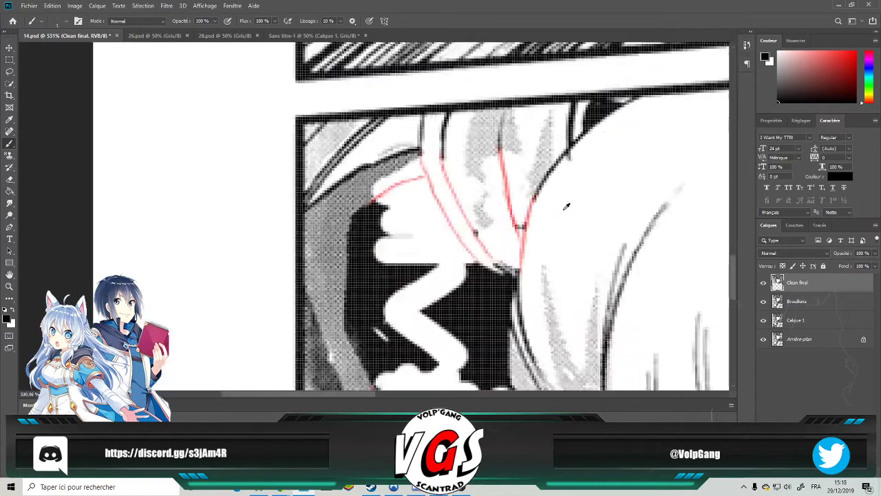
scroll(568, 231, "down", 1)
left_click_drag(550, 144, 521, 303)
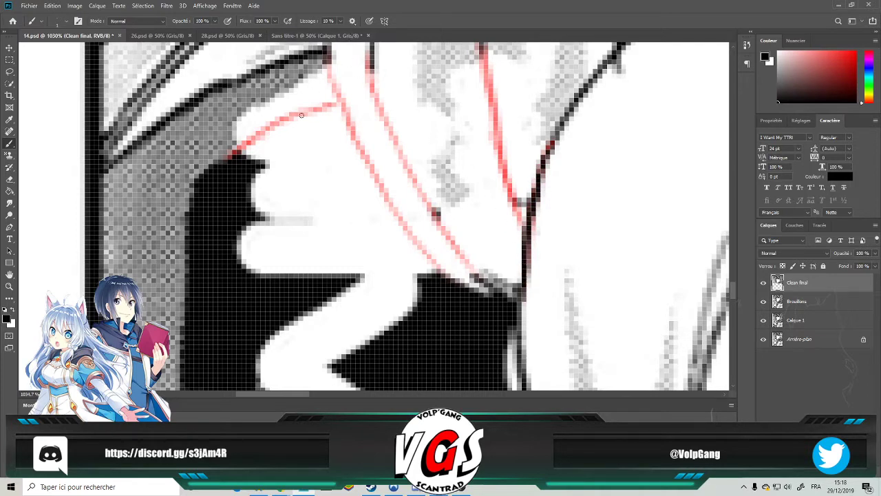
left_click_drag(337, 101, 227, 153)
mouse_move(325, 59)
left_mouse_down()
mouse_move(388, 202)
mouse_move(459, 285)
left_mouse_up()
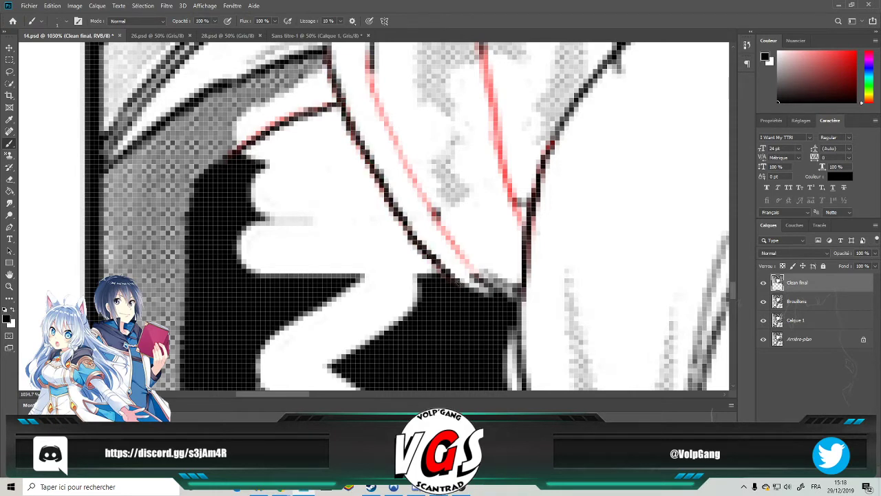
Trace the white band's inner red curve and the slanted red fold line that meets the body contour in black.
scroll(461, 226, "up", 2)
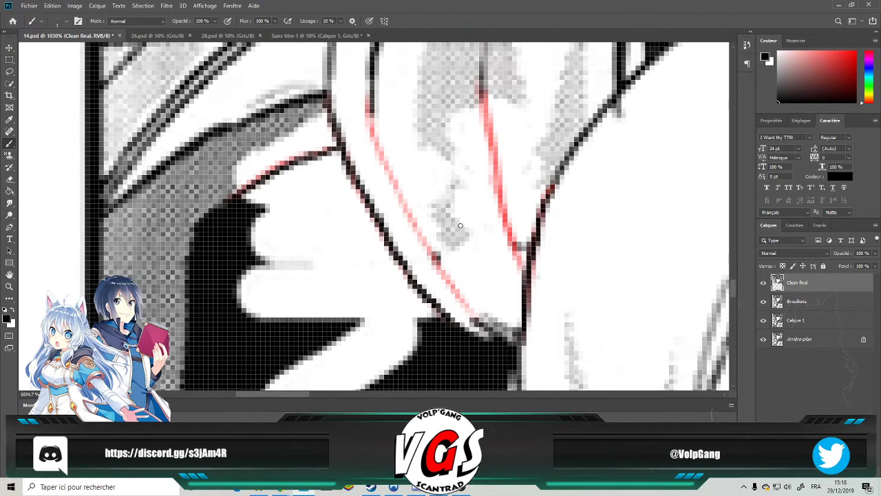
left_click_drag(415, 130, 393, 145)
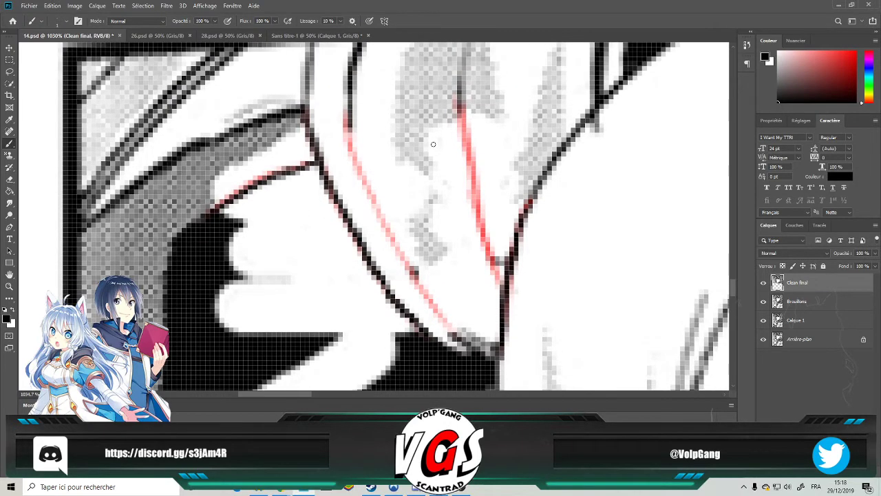
mouse_move(347, 125)
left_mouse_down()
mouse_move(342, 105)
mouse_move(360, 167)
mouse_move(407, 267)
mouse_move(470, 344)
left_mouse_up()
mouse_move(463, 100)
left_mouse_down()
mouse_move(474, 195)
mouse_move(503, 272)
mouse_move(496, 296)
left_mouse_up()
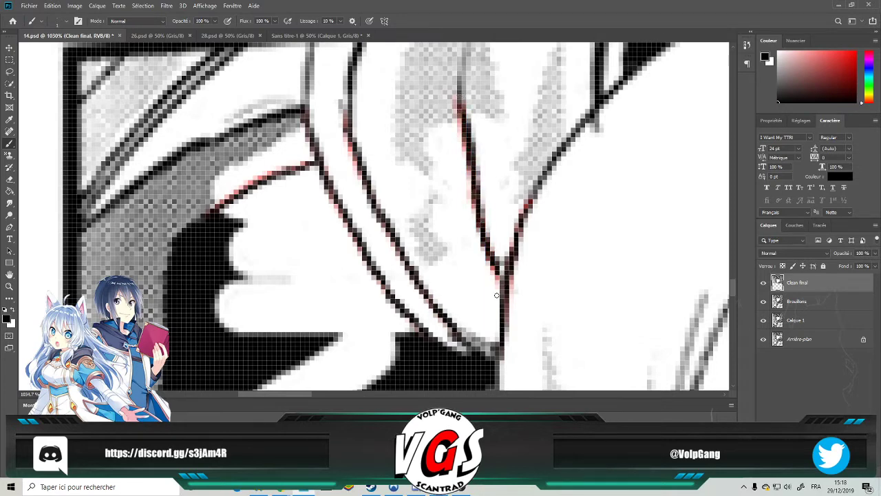
Trace the outline of the red-hatched pointed shape beside the character's head in black, down to its lower tip.
scroll(547, 128, "down", 10)
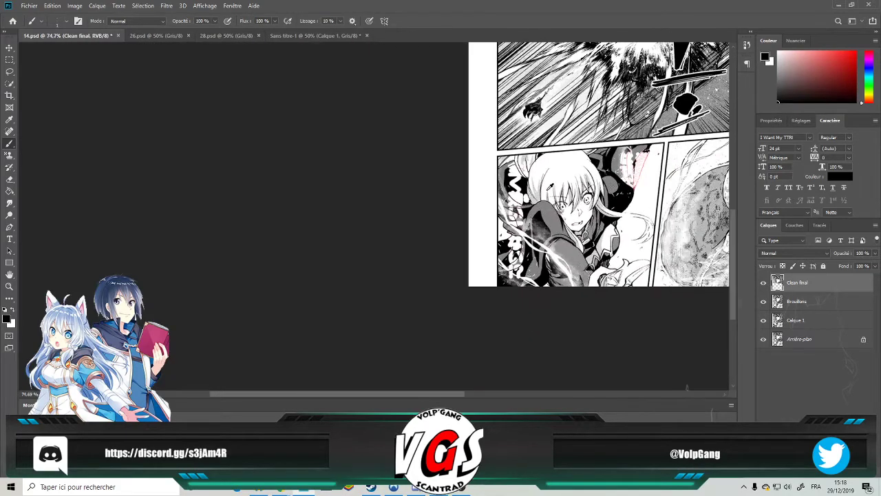
scroll(654, 165, "up", 9)
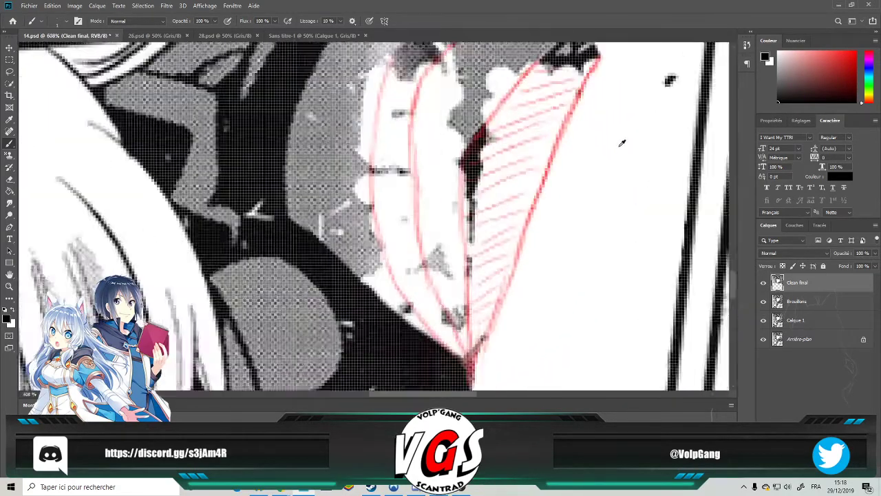
scroll(577, 157, "down", 2)
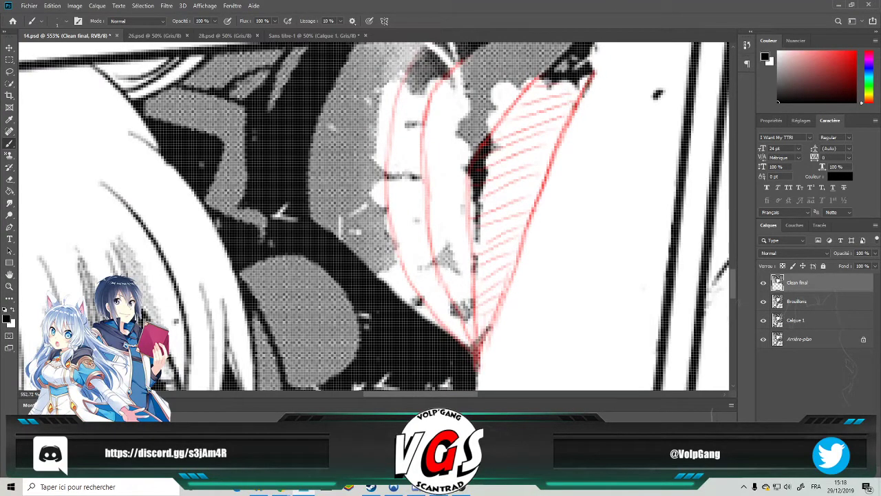
left_click_drag(588, 76, 558, 148)
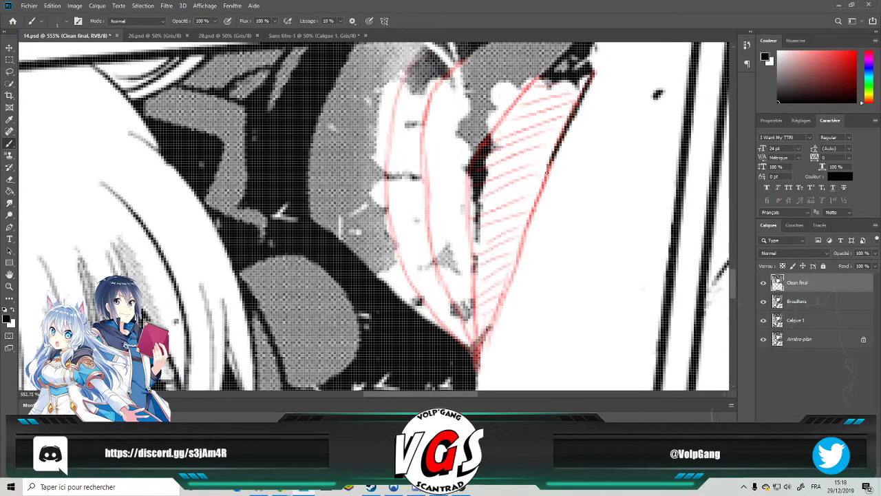
left_click_drag(539, 193, 516, 255)
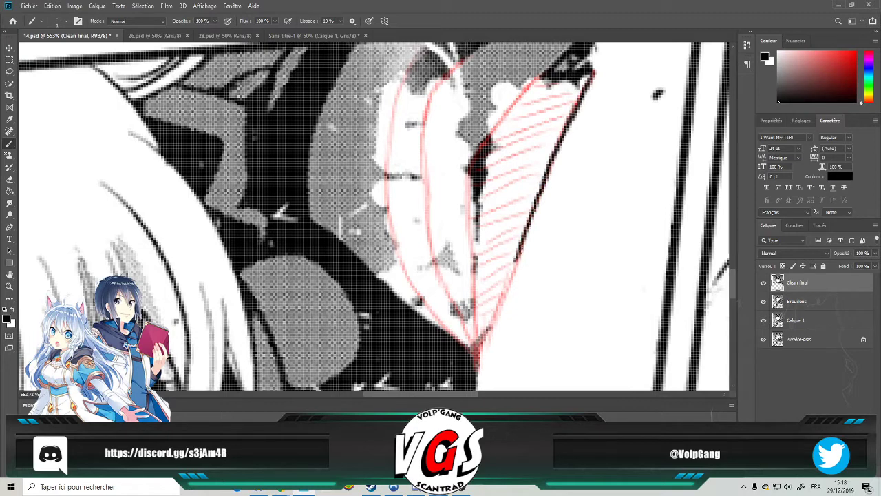
left_click_drag(499, 305, 483, 340)
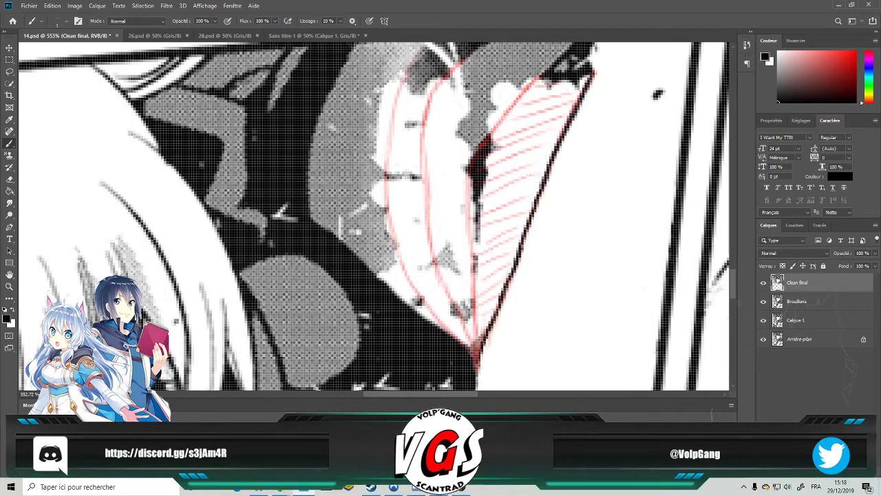
left_click_drag(538, 77, 494, 135)
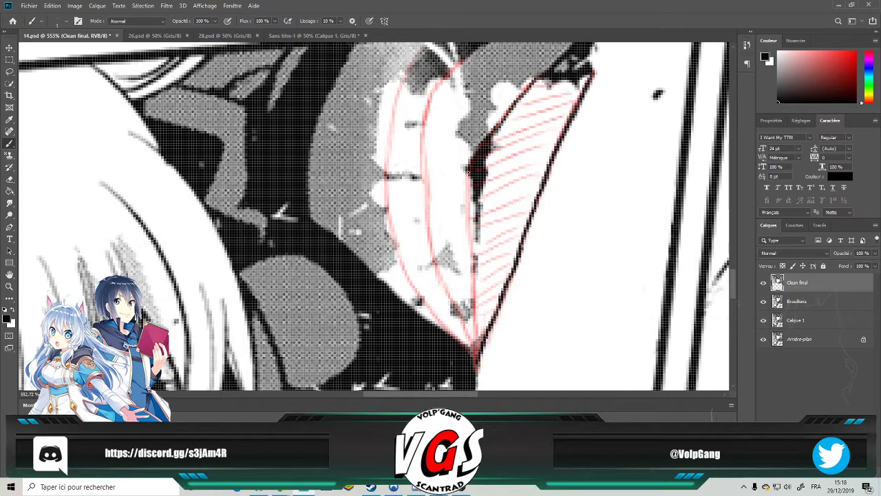
left_click_drag(466, 177, 470, 226)
left_click_drag(471, 240, 472, 315)
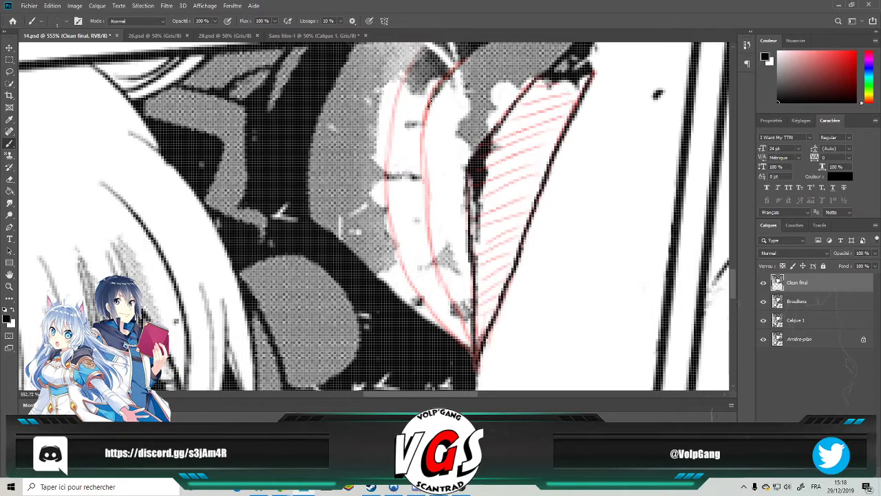
Trace in black the two long red curves of the white strand next to the hatched shape.
left_click_drag(425, 119, 428, 219)
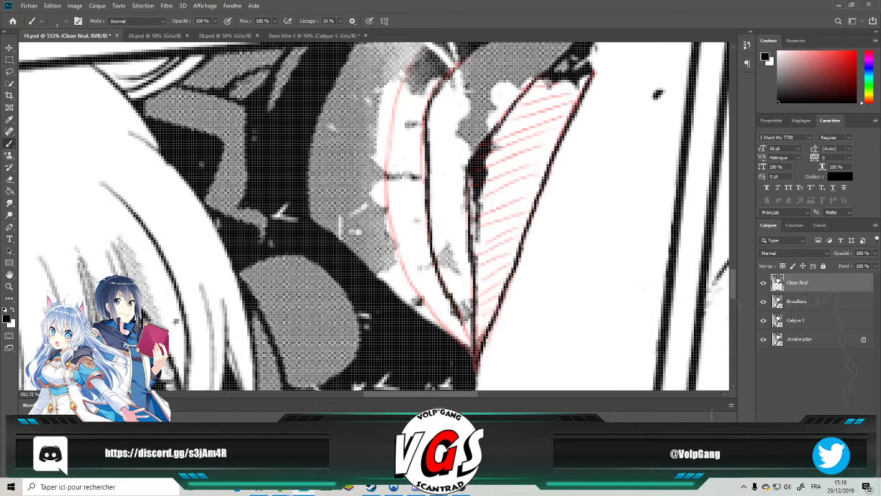
left_click_drag(423, 36, 423, 33)
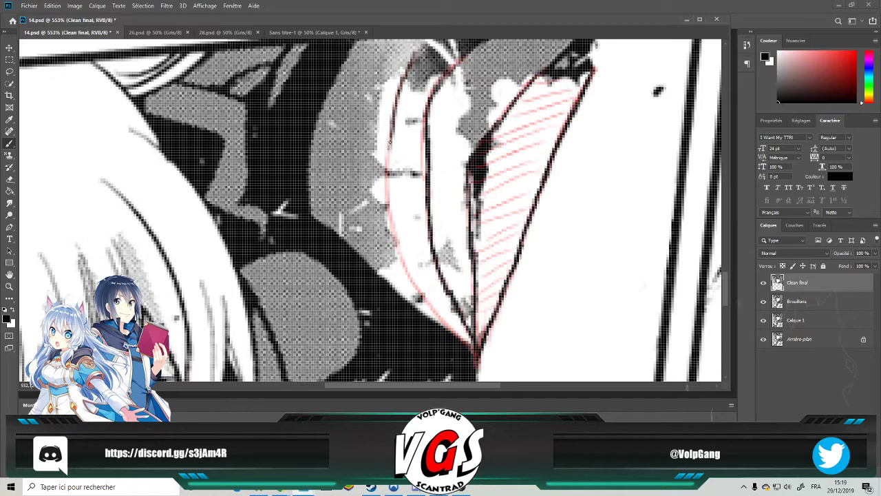
left_click_drag(388, 206, 410, 271)
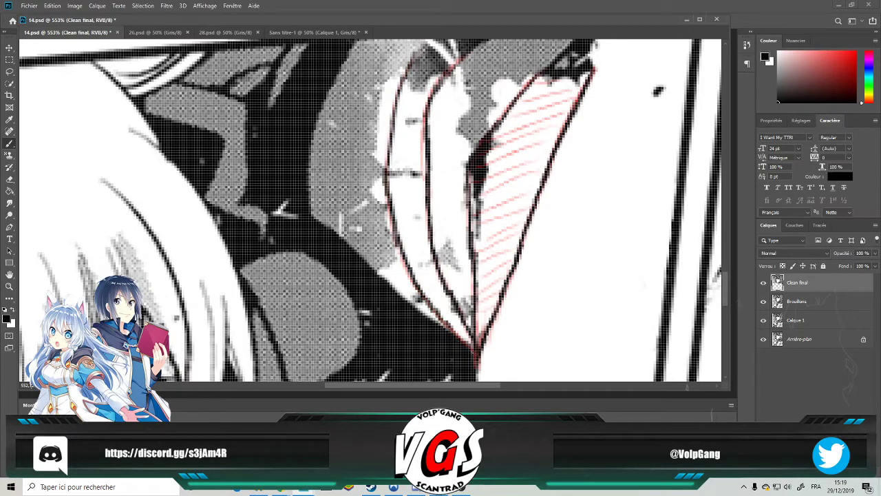
Fill the red-hatched pointed shape with solid black, using a 5 px brush at 90% hardness for its narrow lower part.
scroll(576, 153, "up", 3)
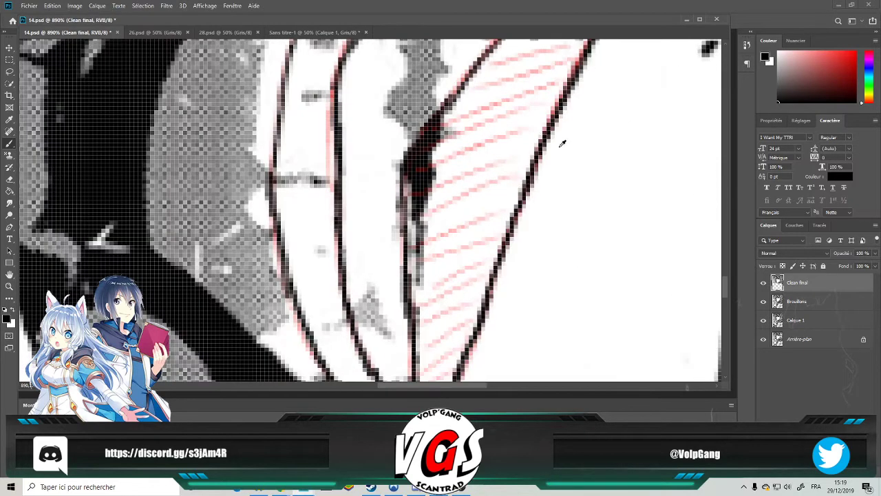
left_click_drag(520, 132, 531, 143)
scroll(531, 143, "up", 3)
scroll(530, 143, "right", 2)
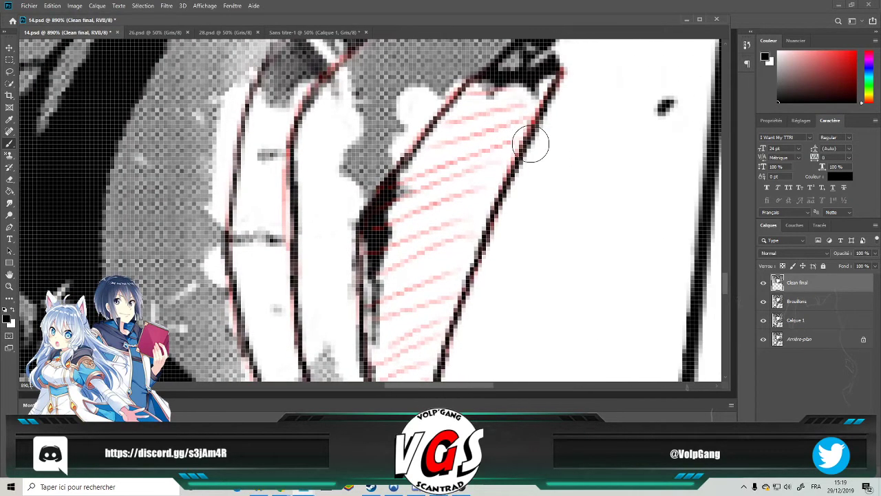
mouse_move(523, 89)
left_mouse_down()
mouse_move(506, 122)
mouse_move(519, 110)
mouse_move(483, 202)
mouse_move(460, 235)
mouse_move(480, 116)
mouse_move(457, 129)
mouse_move(392, 228)
mouse_move(431, 311)
mouse_move(432, 285)
mouse_move(460, 258)
mouse_move(413, 333)
mouse_move(373, 229)
mouse_move(382, 346)
mouse_move(432, 169)
left_mouse_up()
scroll(431, 169, "down", 5)
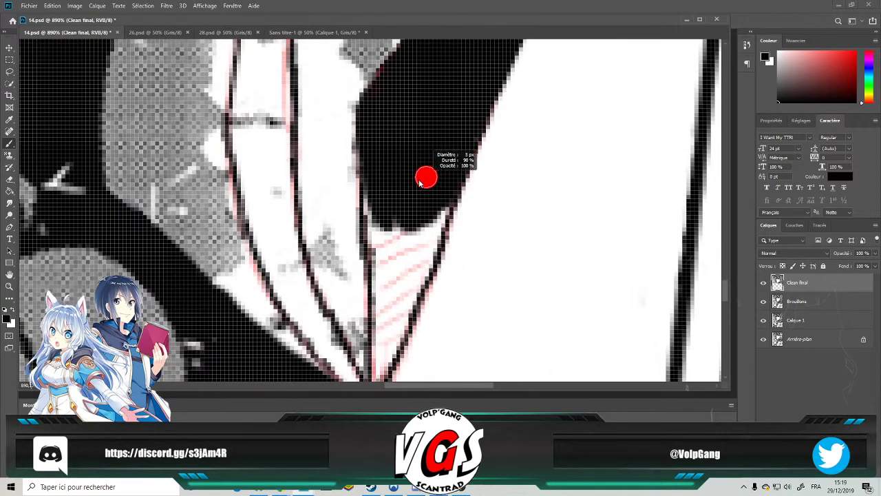
mouse_move(445, 153)
left_mouse_down()
mouse_move(407, 228)
mouse_move(413, 239)
mouse_move(431, 212)
mouse_move(422, 214)
mouse_move(379, 162)
mouse_move(376, 169)
mouse_move(370, 138)
mouse_move(393, 309)
mouse_move(414, 252)
mouse_move(381, 338)
mouse_move(377, 319)
mouse_move(369, 367)
left_mouse_up()
Clean the black shape's slanted upper edge beside the grey screentone with a 4 px Eraser at 100% hardness.
scroll(370, 366, "down", 9)
scroll(392, 252, "up", 8)
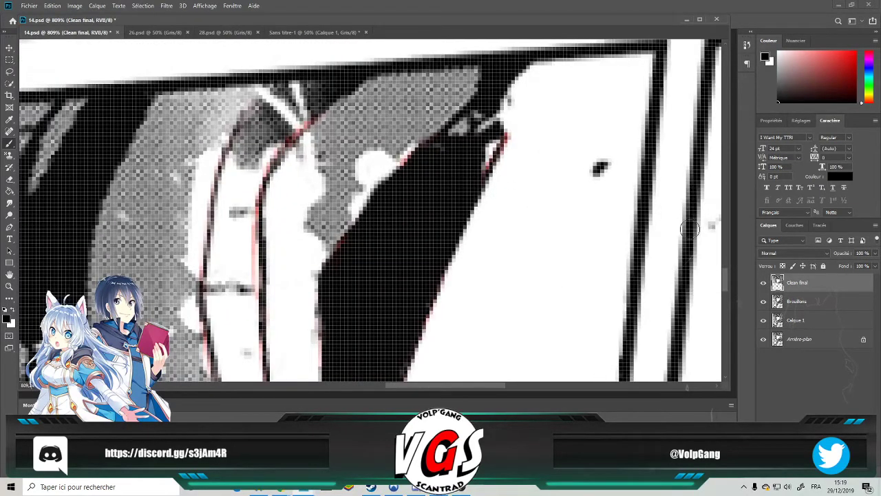
scroll(405, 208, "up", 2)
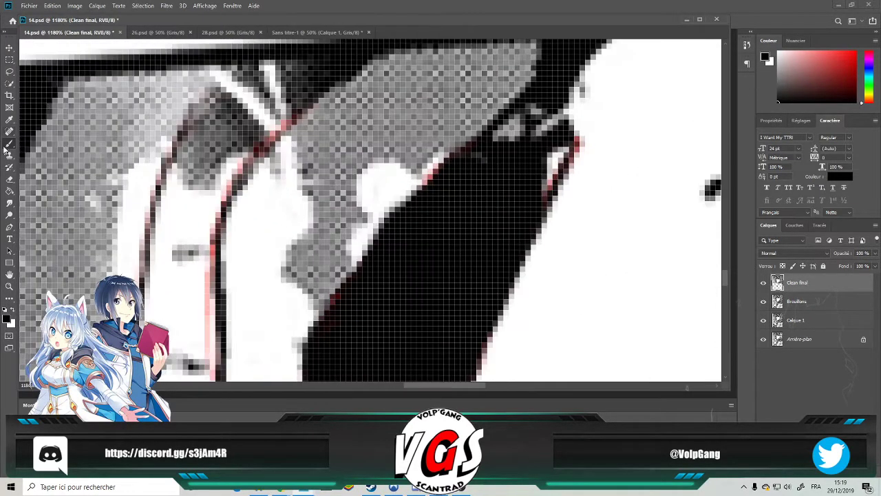
left_click(9, 180)
right_click(364, 197, "alt")
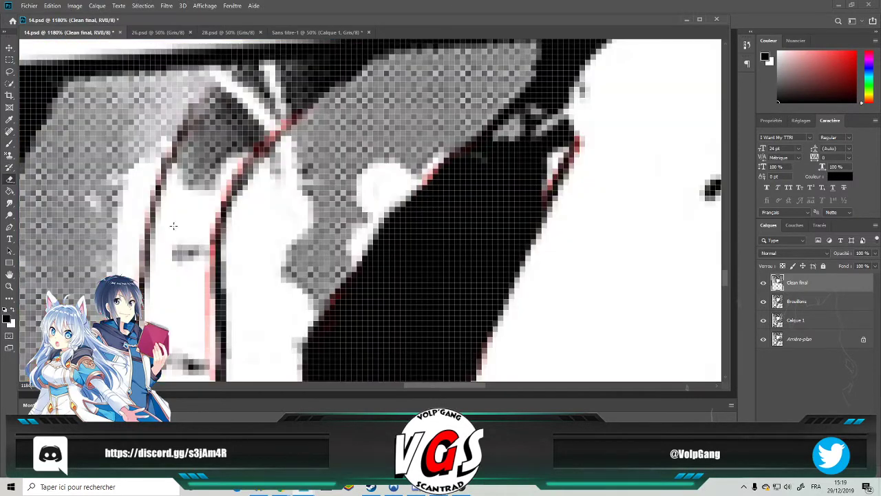
right_click(393, 186, "alt")
right_click(426, 160, "alt")
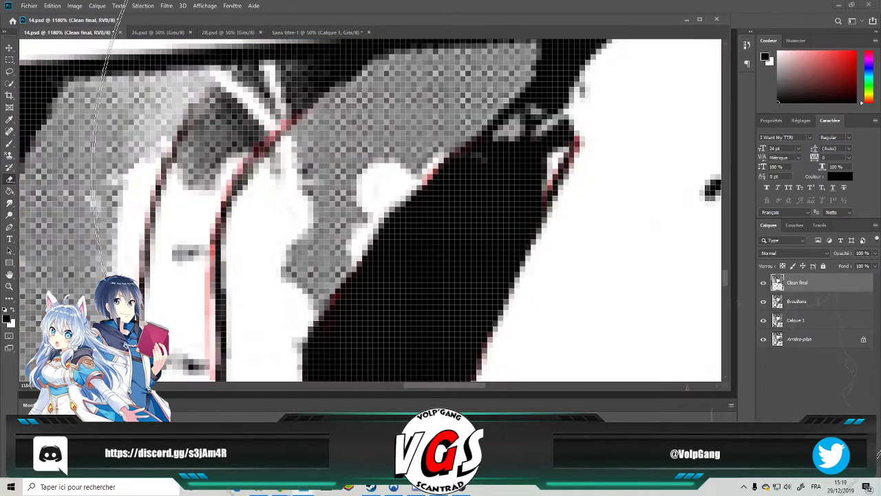
right_click(556, 185, "alt")
right_click(430, 181, "alt")
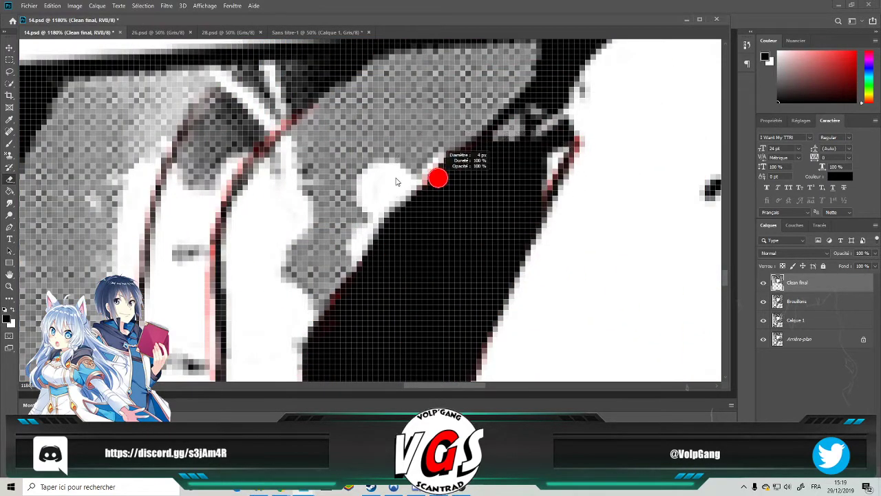
left_click_drag(426, 168, 340, 274)
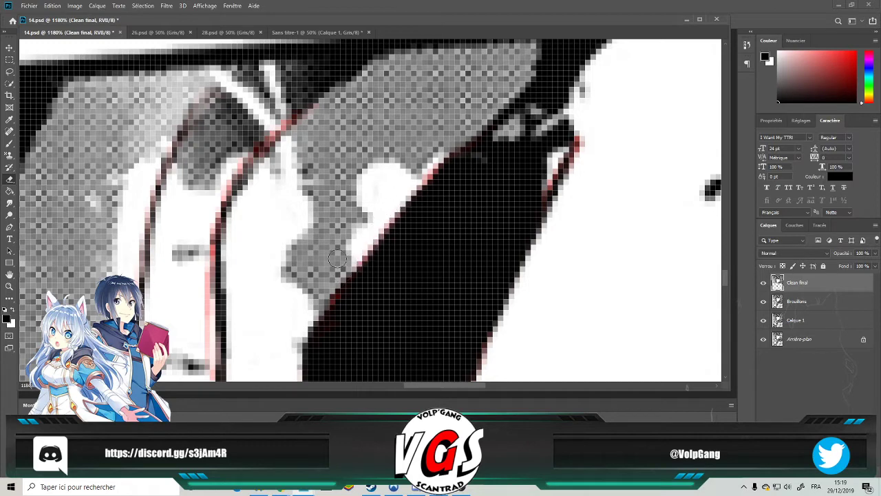
scroll(426, 183, "down", 7)
scroll(469, 220, "up", 3)
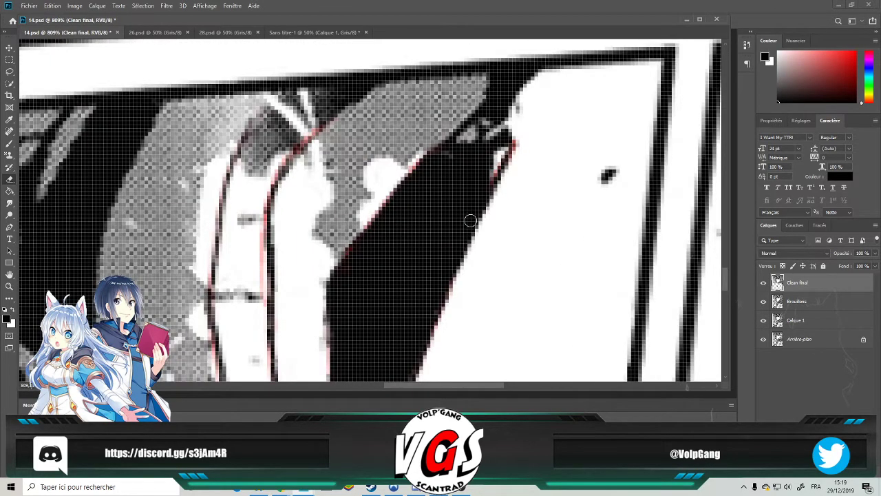
Paint the remaining light specks at the upper end of the black pointed shape solid black with the Brush.
left_click(10, 142)
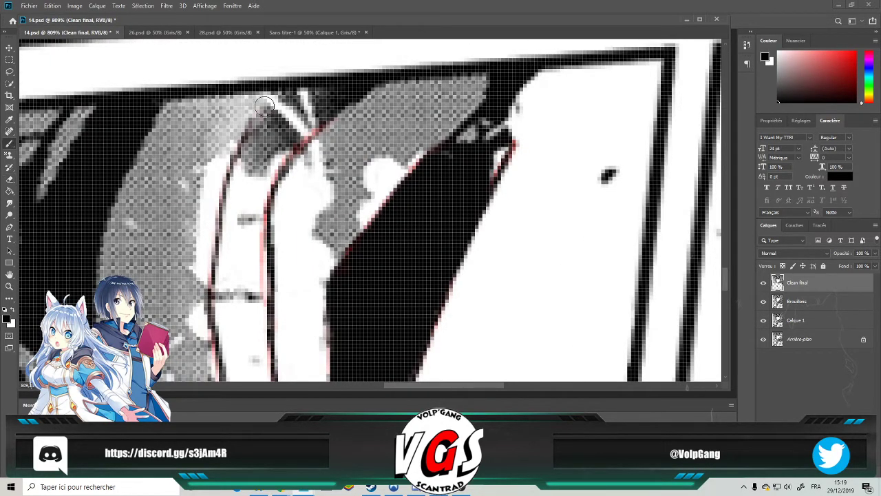
mouse_move(491, 112)
left_mouse_down()
mouse_move(462, 136)
mouse_move(500, 116)
mouse_move(496, 157)
mouse_move(500, 149)
mouse_move(474, 196)
left_mouse_up()
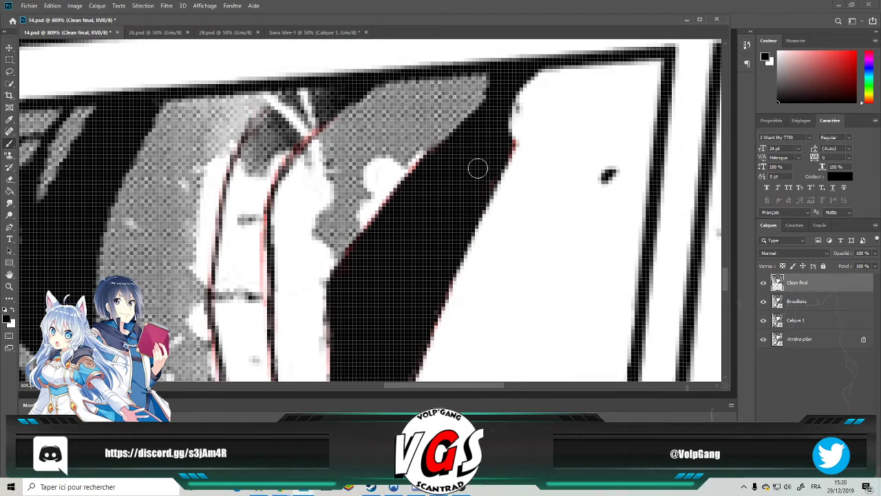
scroll(211, 242, "down", 5)
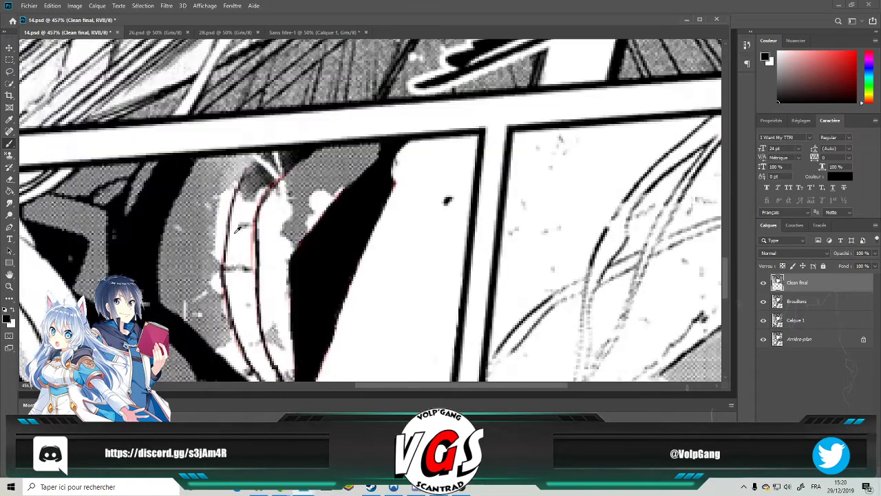
Fill the area between the two traced curves with solid black, from its upper end down to near the tip.
scroll(269, 234, "up", 5)
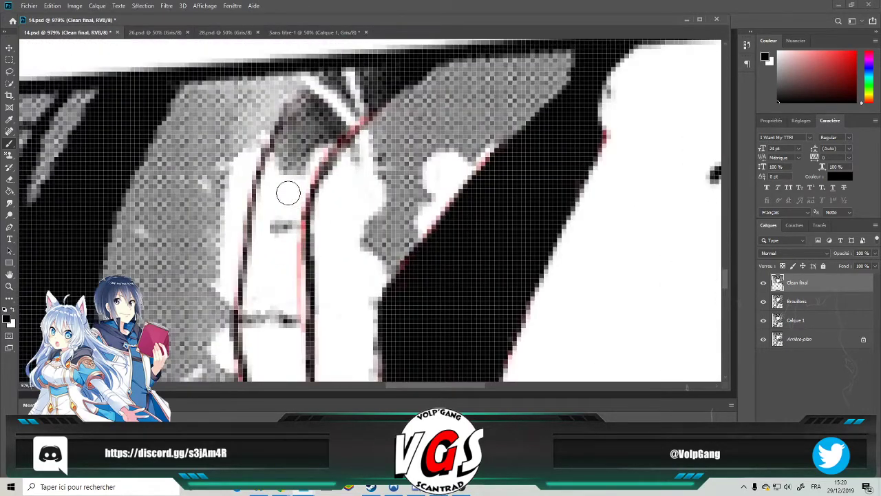
mouse_move(371, 93)
left_mouse_down()
mouse_move(368, 83)
mouse_move(389, 72)
left_mouse_up()
mouse_move(334, 81)
left_mouse_down()
mouse_move(344, 103)
mouse_move(321, 103)
mouse_move(289, 131)
mouse_move(285, 123)
mouse_move(329, 102)
mouse_move(338, 138)
mouse_move(307, 180)
mouse_move(309, 131)
mouse_move(272, 206)
mouse_move(268, 167)
mouse_move(265, 289)
mouse_move(296, 207)
mouse_move(292, 316)
mouse_move(274, 358)
left_mouse_up()
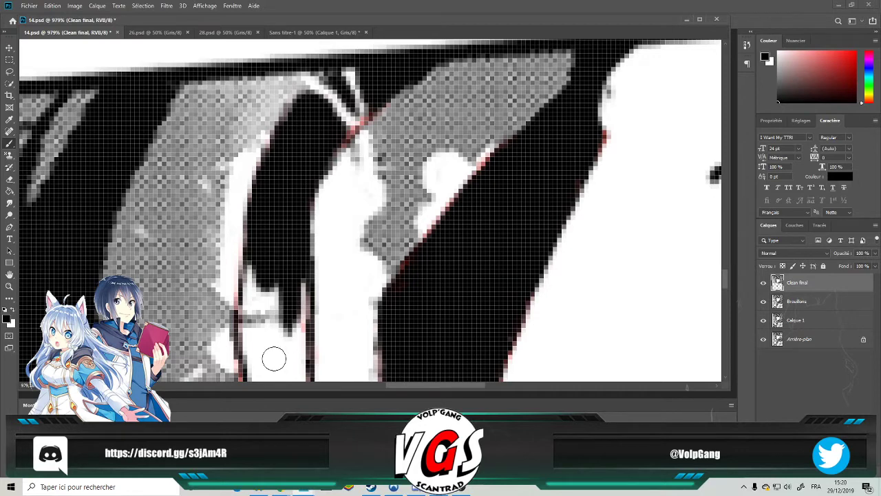
scroll(278, 317, "down", 2)
scroll(285, 206, "down", 3)
scroll(285, 199, "down", 1)
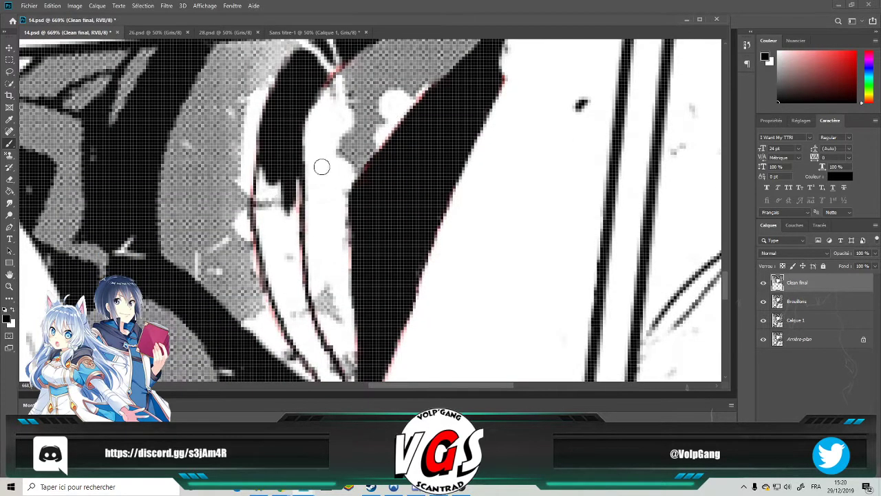
mouse_move(295, 175)
left_mouse_down()
mouse_move(295, 269)
mouse_move(312, 339)
mouse_move(270, 170)
mouse_move(293, 286)
mouse_move(264, 184)
mouse_move(269, 251)
mouse_move(262, 186)
mouse_move(268, 248)
mouse_move(258, 207)
mouse_move(292, 320)
mouse_move(269, 273)
mouse_move(289, 338)
left_mouse_up()
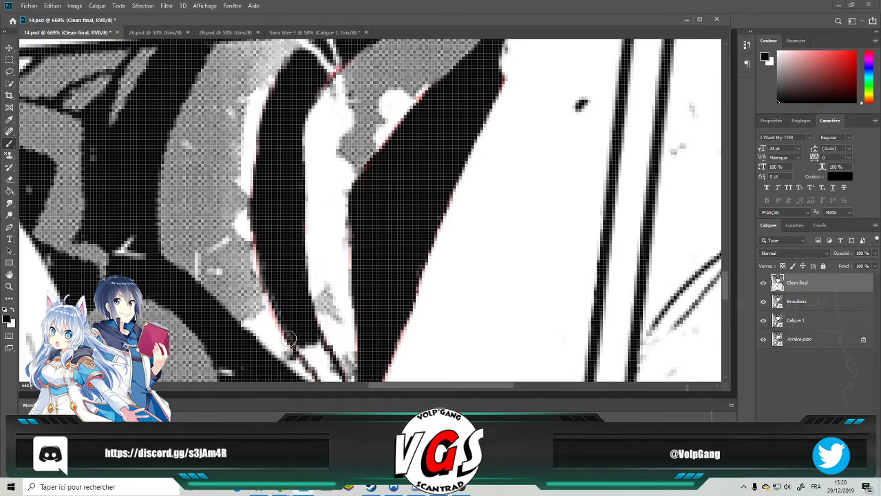
Fill the curved band's narrow lower tip with black and cover the red marks where it meets the pointed shape.
scroll(297, 329, "down", 5)
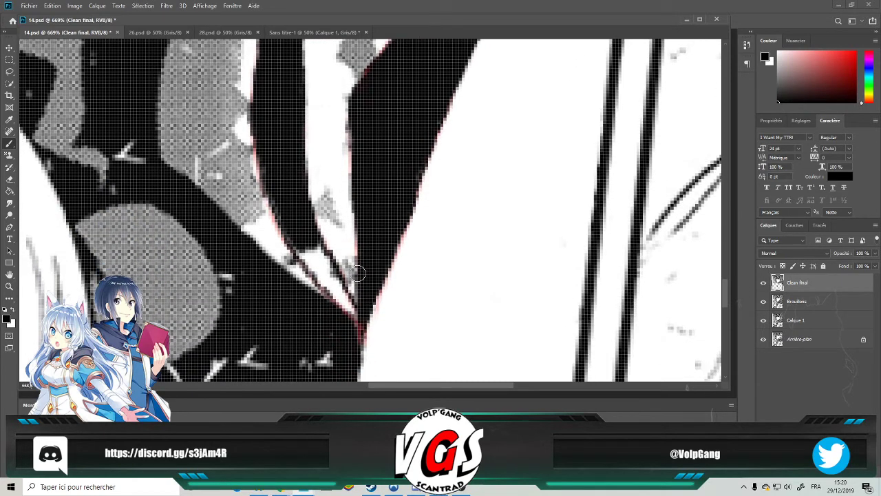
mouse_move(268, 168)
left_mouse_down()
mouse_move(307, 258)
mouse_move(300, 245)
mouse_move(316, 266)
mouse_move(320, 250)
mouse_move(352, 317)
left_mouse_up()
left_click_drag(325, 289, 336, 297)
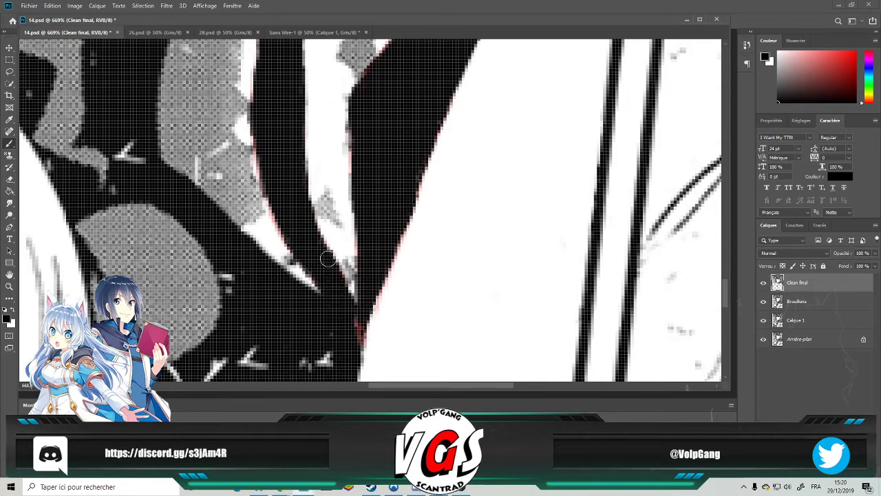
scroll(341, 275, "down", 10)
scroll(340, 320, "up", 11)
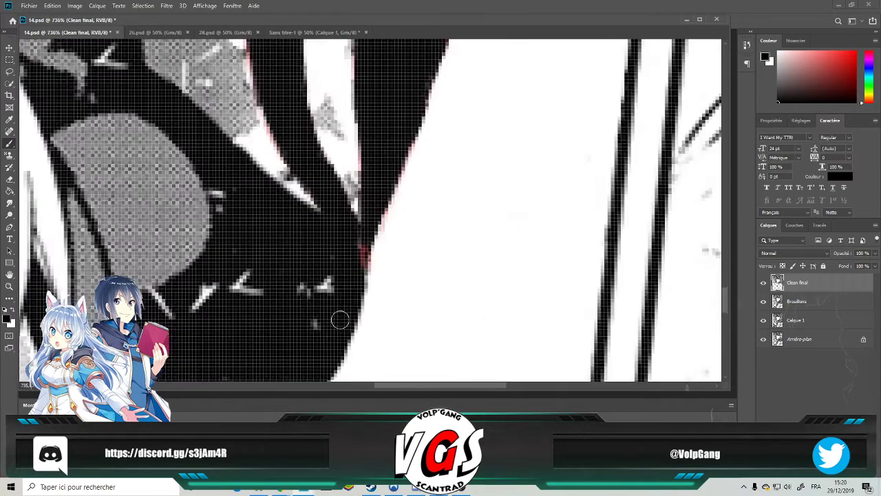
left_click_drag(358, 238, 353, 264)
Erase the red guide lines along the black shapes on the Brouillons layer, and hide Calque 1.
left_click(798, 302)
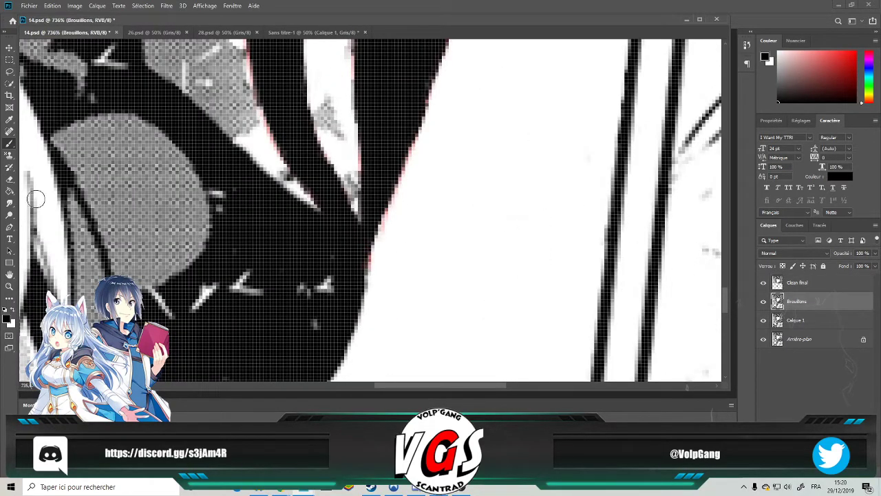
key("e")
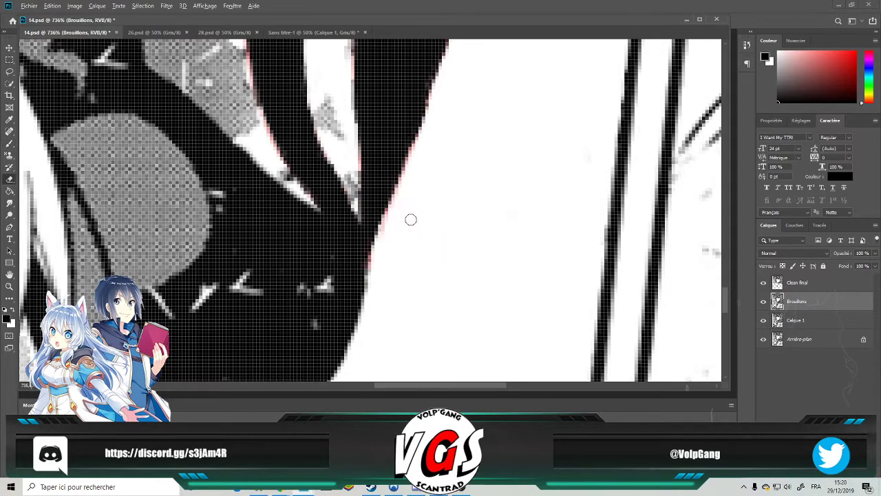
scroll(411, 220, "down", 6)
scroll(408, 241, "up", 3)
scroll(406, 269, "up", 2)
left_click_drag(406, 269, 430, 267)
mouse_move(463, 152)
left_mouse_down()
mouse_move(405, 158)
mouse_move(383, 147)
mouse_move(399, 152)
mouse_move(395, 146)
mouse_move(379, 149)
mouse_move(387, 147)
left_mouse_up()
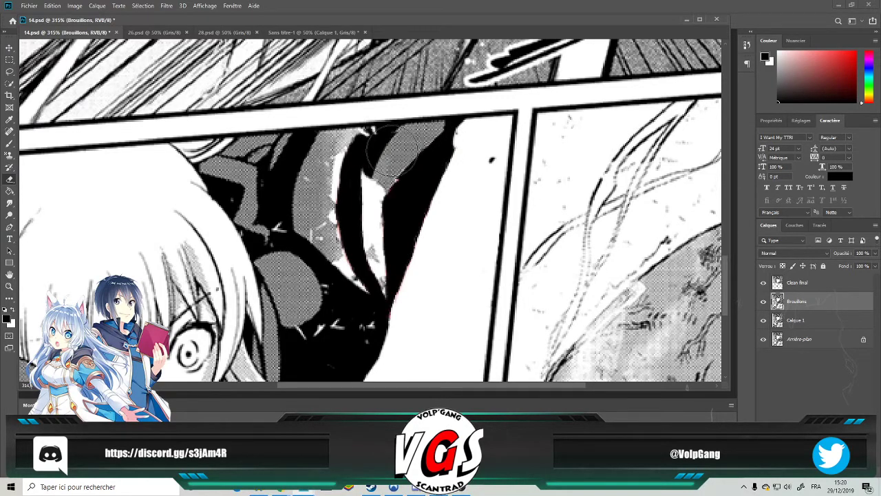
left_click(763, 321)
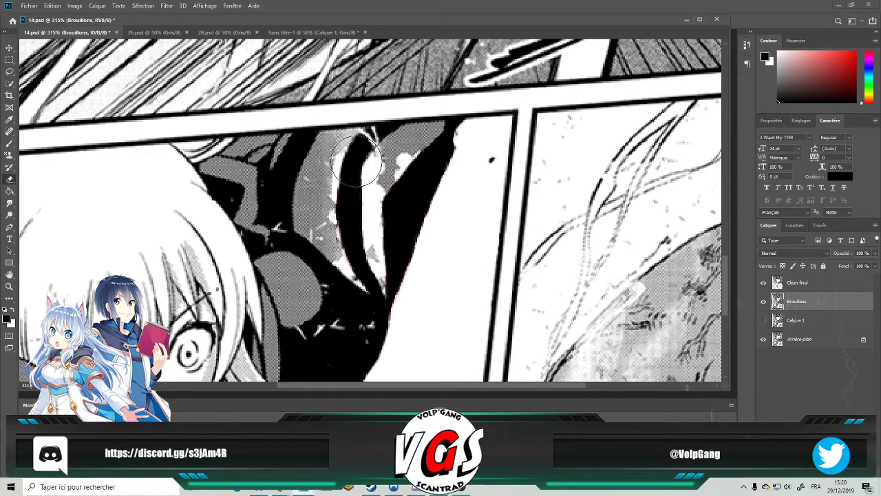
mouse_move(454, 150)
left_mouse_down()
mouse_move(400, 176)
mouse_move(413, 194)
mouse_move(384, 217)
mouse_move(419, 213)
mouse_move(402, 234)
mouse_move(406, 279)
mouse_move(412, 308)
left_mouse_up()
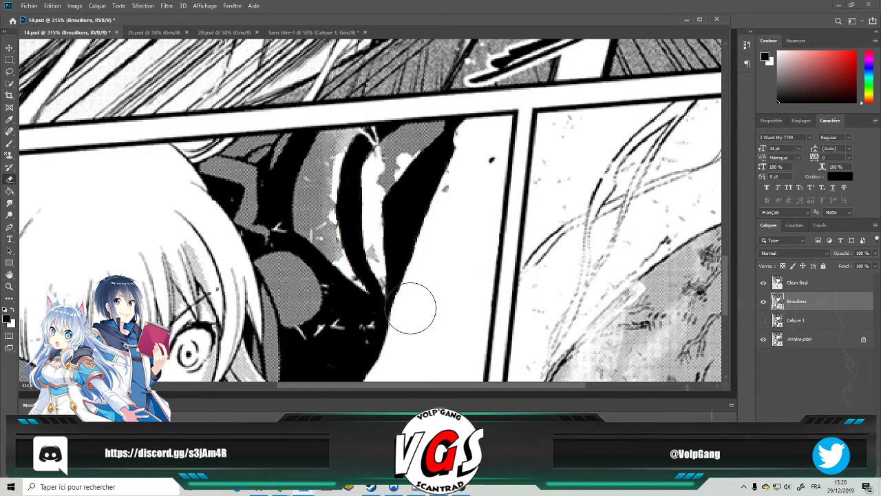
Compare the artwork with Brouillons and Calque 1 toggled on and off, leaving both layers hidden.
left_click(763, 303)
left_click(762, 320)
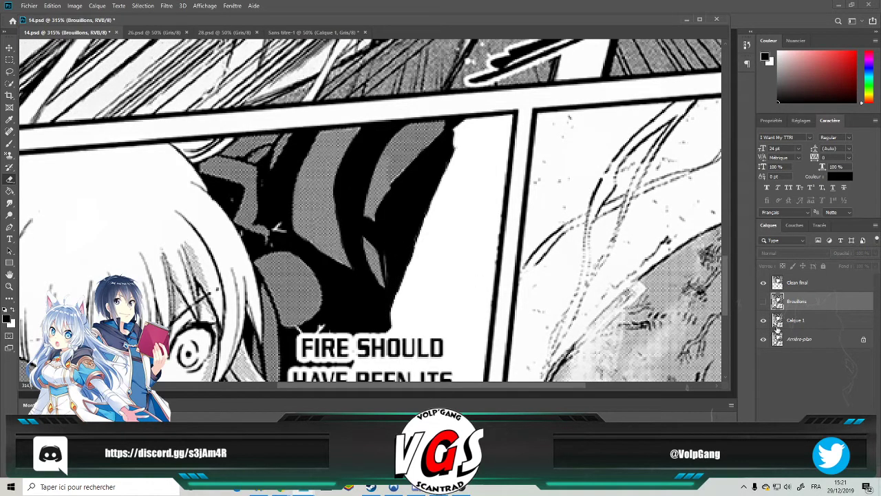
left_click(762, 302)
left_click(762, 302)
left_click(763, 302)
left_click(762, 302)
left_click(762, 320)
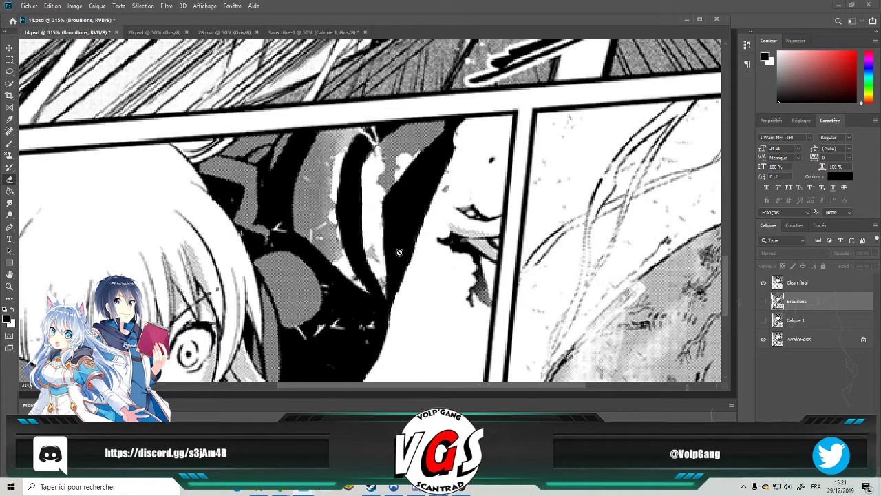
Clone grey screentone on Clean final over the white patches along the black pointed shape's slanted upper edge.
scroll(400, 252, "up", 3)
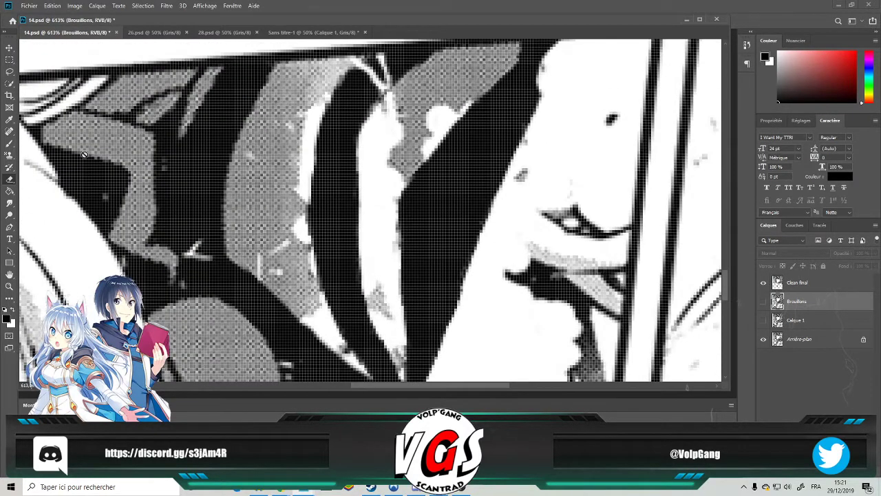
left_click(11, 156)
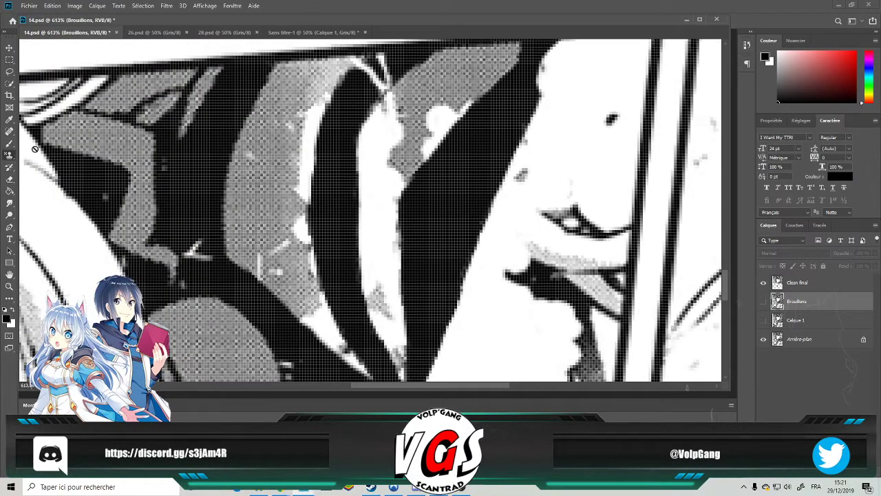
left_click(794, 285)
mouse_move(434, 108)
left_mouse_down()
mouse_move(426, 139)
mouse_move(468, 100)
left_mouse_up()
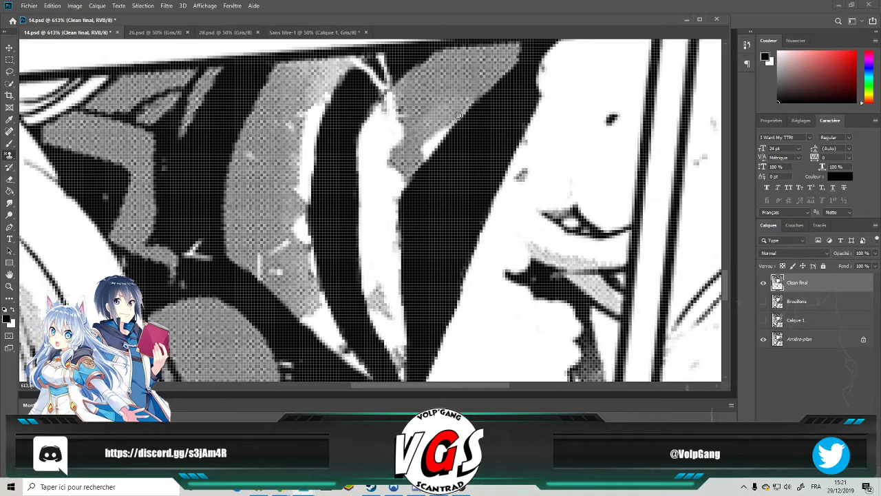
mouse_move(439, 136)
left_mouse_down()
mouse_move(430, 149)
mouse_move(437, 130)
left_mouse_up()
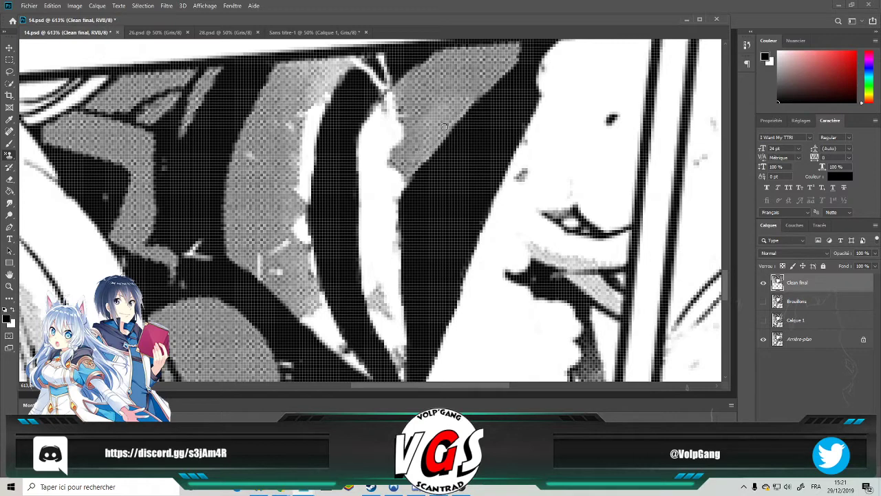
Clone the grey screentone over the white strand between the two black shapes, down to its pointed lower tip.
mouse_move(400, 156)
left_mouse_down()
mouse_move(395, 89)
mouse_move(369, 130)
mouse_move(367, 120)
mouse_move(362, 145)
mouse_move(364, 178)
mouse_move(374, 131)
mouse_move(377, 222)
mouse_move(378, 188)
left_mouse_up()
mouse_move(414, 166)
left_mouse_down()
mouse_move(391, 197)
mouse_move(397, 321)
mouse_move(387, 323)
mouse_move(390, 339)
left_mouse_up()
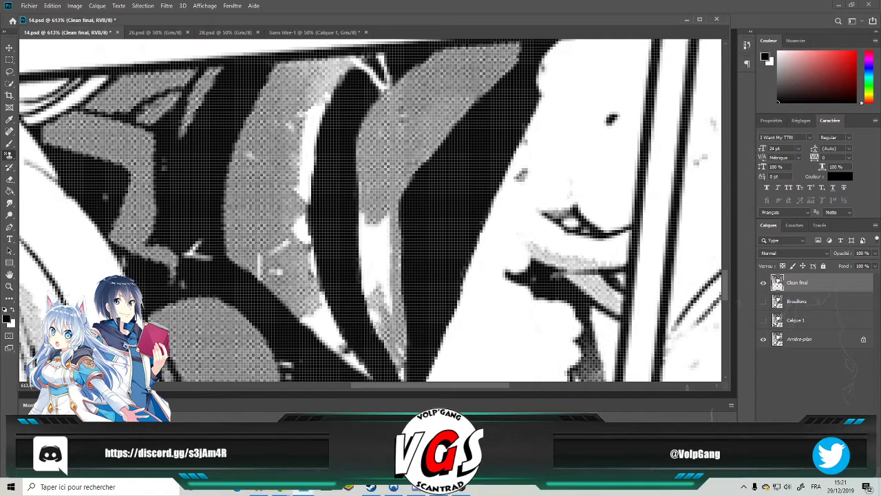
mouse_move(366, 213)
left_mouse_down()
mouse_move(365, 284)
mouse_move(370, 230)
mouse_move(378, 296)
mouse_move(383, 220)
mouse_move(386, 274)
mouse_move(381, 214)
left_mouse_up()
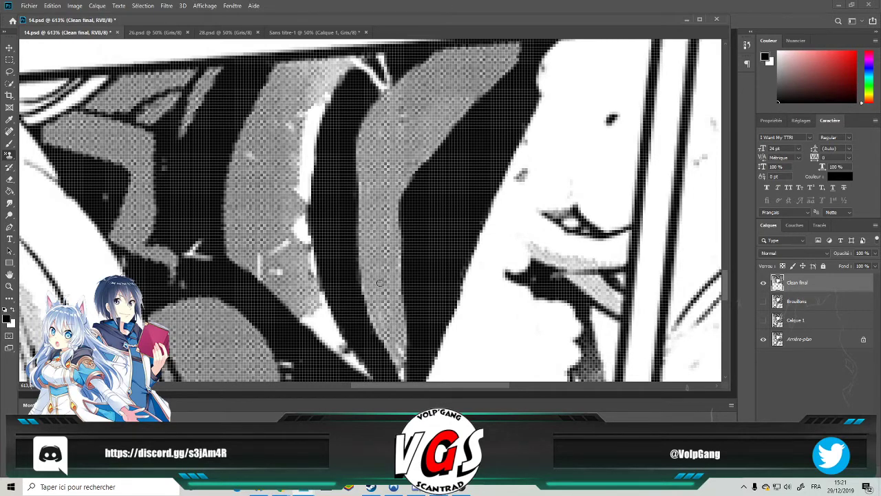
scroll(379, 283, "down", 5)
scroll(397, 320, "up", 7)
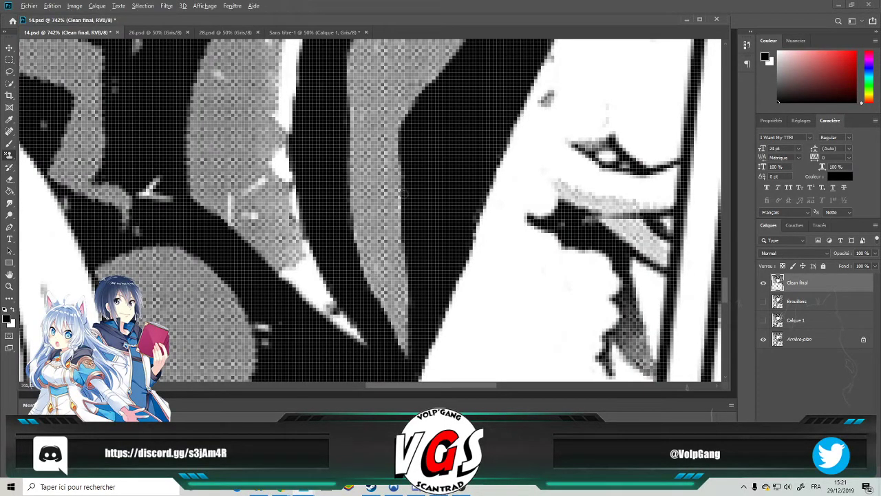
Adjust the Clone Stamp brush to a 7 px diameter and 12% hardness.
scroll(356, 222, "down", 10)
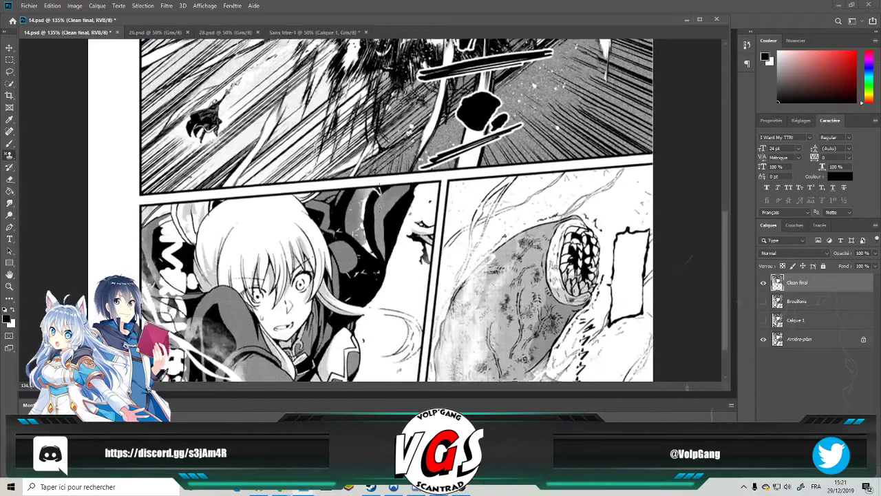
scroll(377, 186, "up", 4)
right_click(398, 211, "alt")
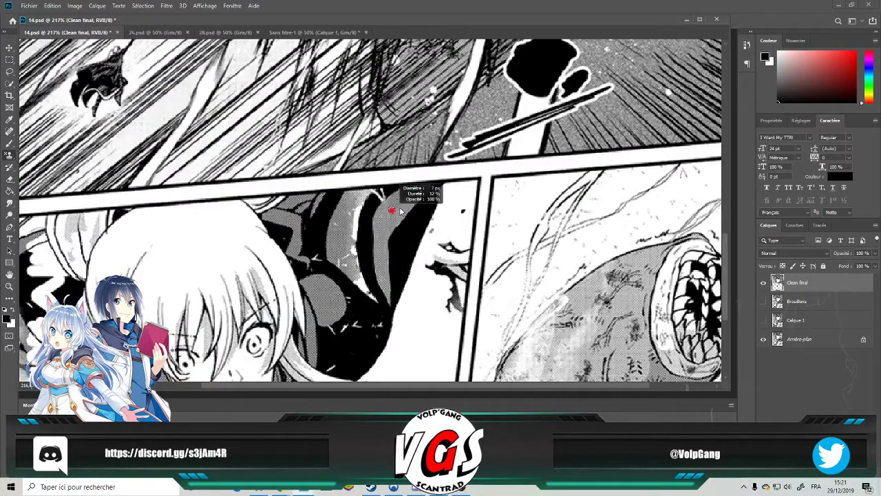
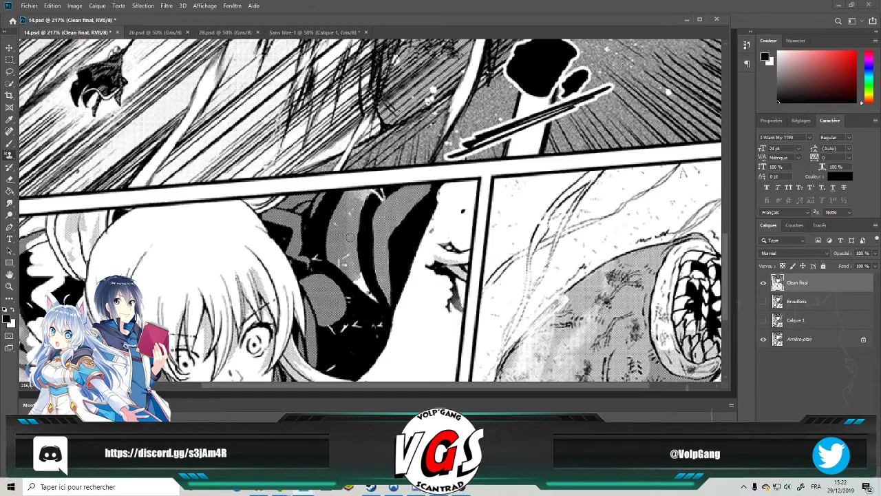
Clone grey screentone over the remaining white area in the lower point of the strand, tapering it between the black shapes.
scroll(352, 231, "down", 3)
scroll(356, 230, "up", 15)
left_click_drag(405, 203, 396, 206)
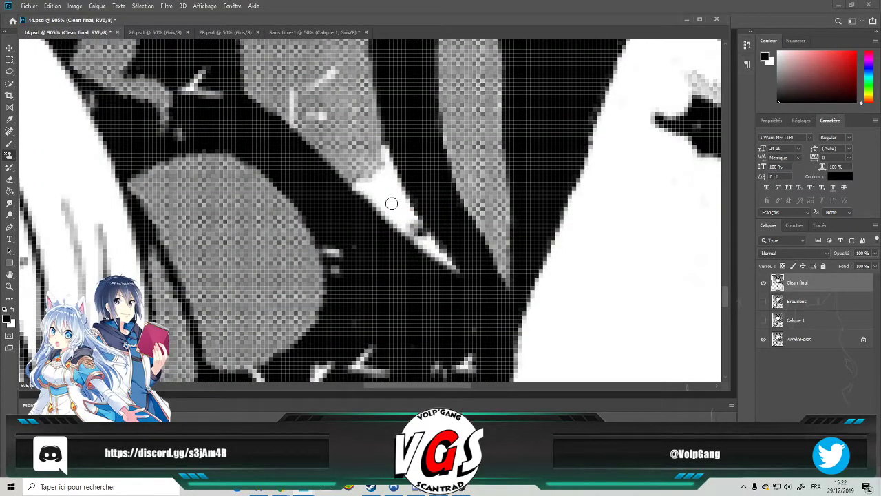
left_click_drag(380, 160, 436, 251)
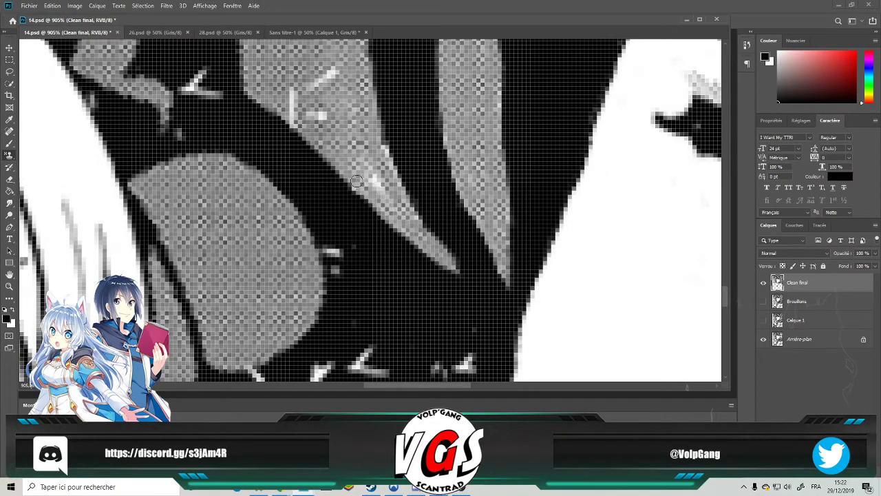
Clone grey screentone over the white smear at the upper end of the wide grey strand, just below the panel border.
scroll(386, 150, "down", 10)
scroll(389, 152, "up", 2)
scroll(386, 153, "up", 6)
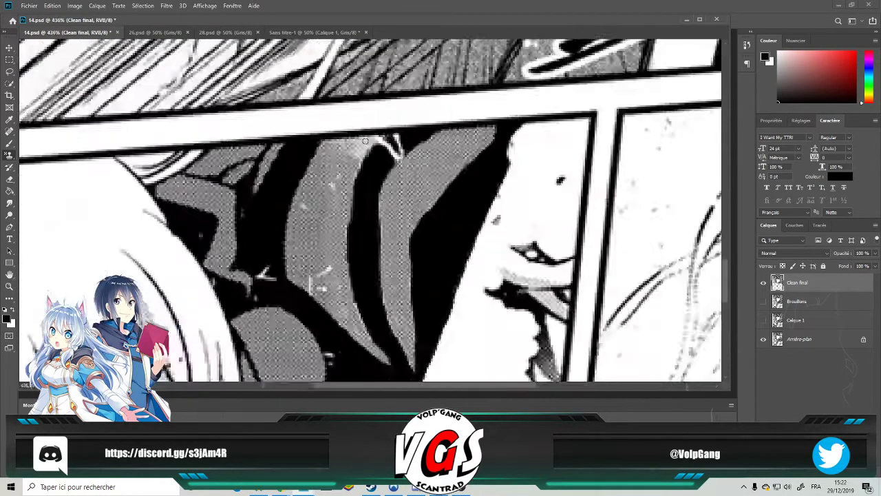
scroll(365, 141, "up", 2)
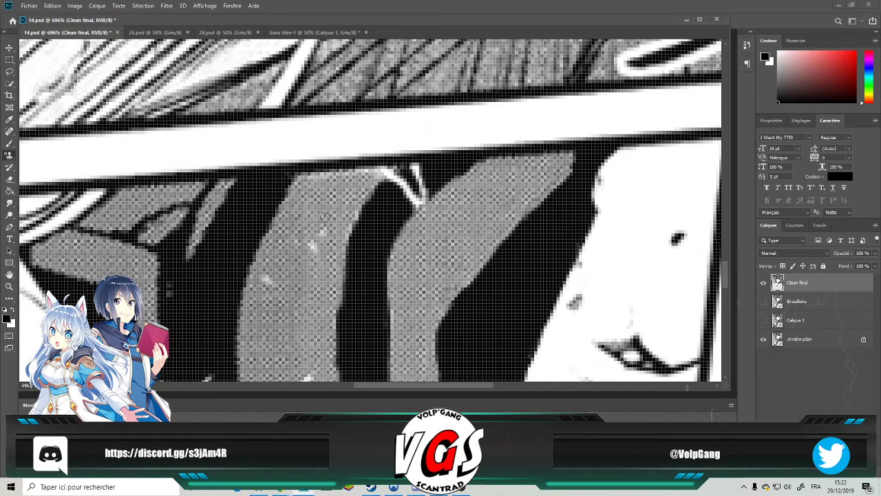
Review the retouched strands at page and panel scale, comparing them with Brouillons toggled on and off.
scroll(341, 230, "down", 8)
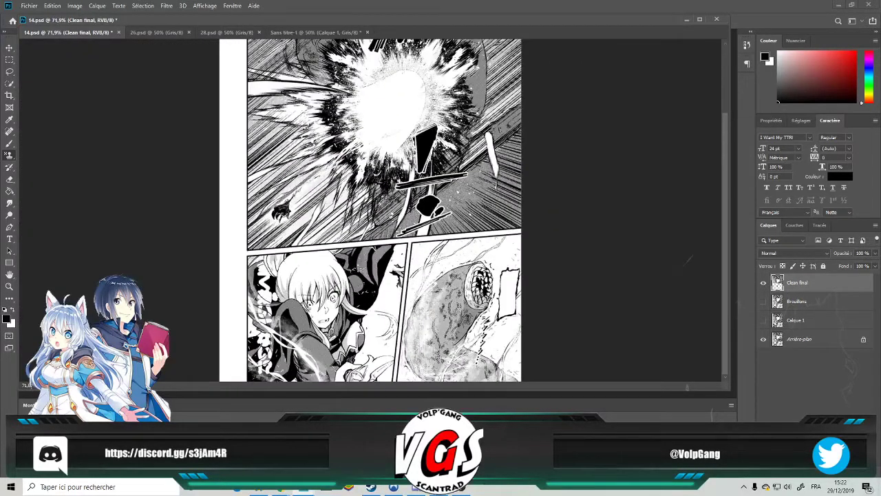
scroll(369, 344, "down", 2)
scroll(365, 303, "up", 4)
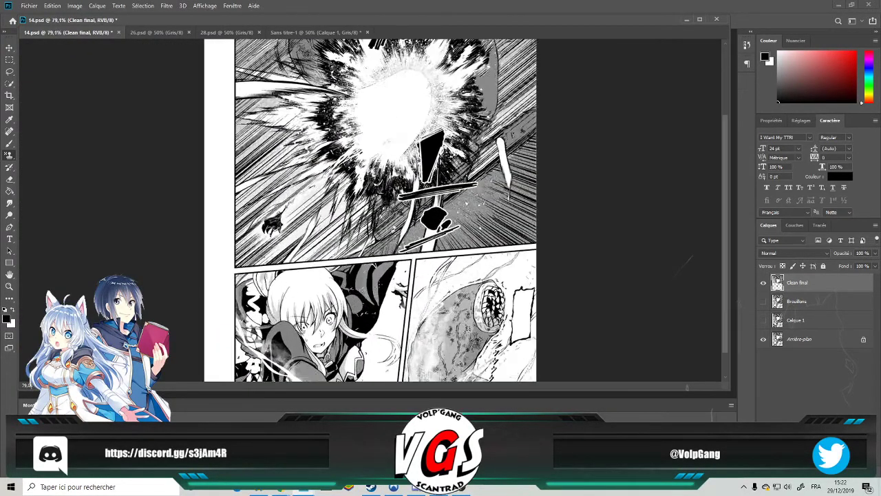
scroll(477, 274, "up", 2)
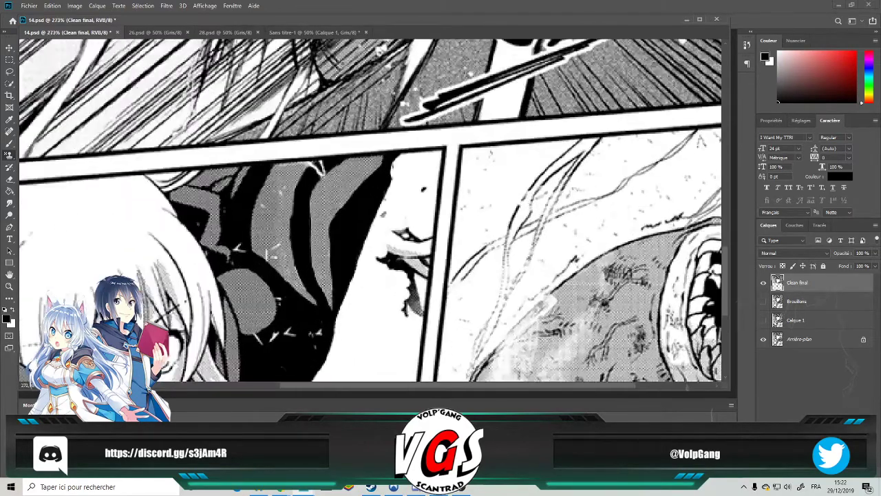
left_click(764, 302)
left_click_drag(498, 298, 469, 245)
left_click(763, 302)
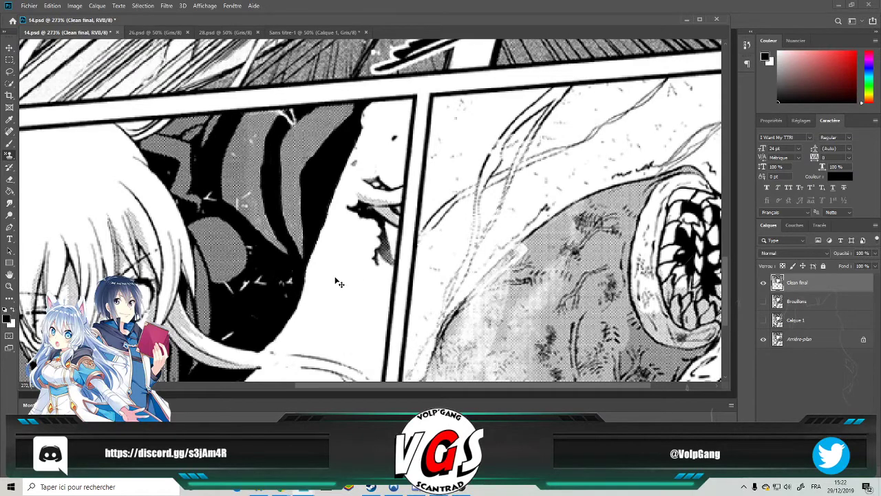
scroll(337, 281, "right", 2)
scroll(294, 253, "up", 2)
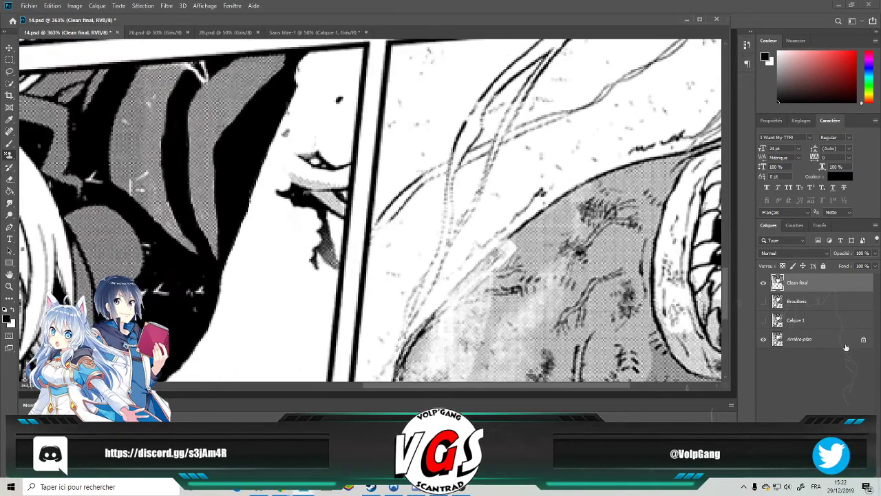
With a white brush on Arrière-plan, paint over the stray dark and grey marks in the white area beside the panel border.
left_click(822, 340)
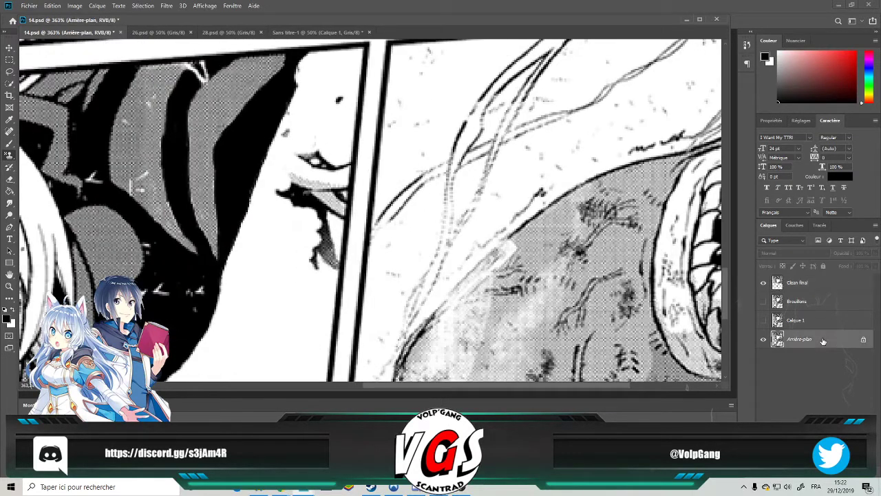
left_click(12, 144)
left_click(284, 257, "alt")
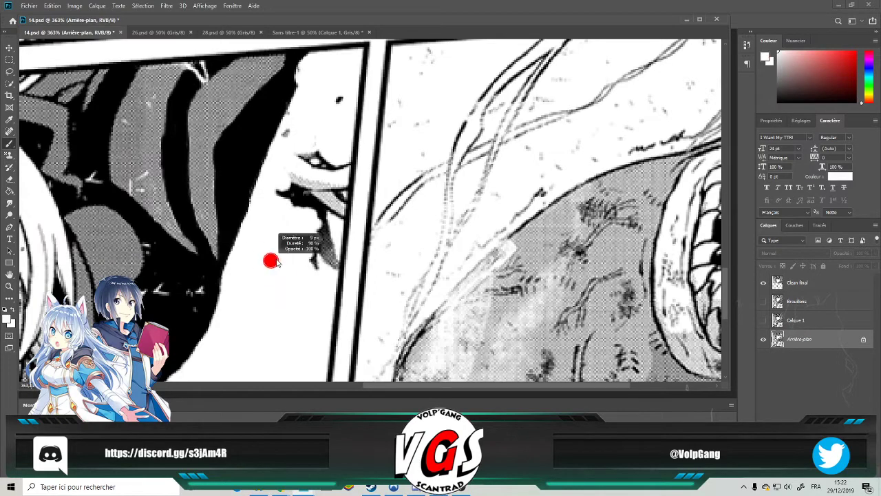
scroll(245, 247, "up", 3)
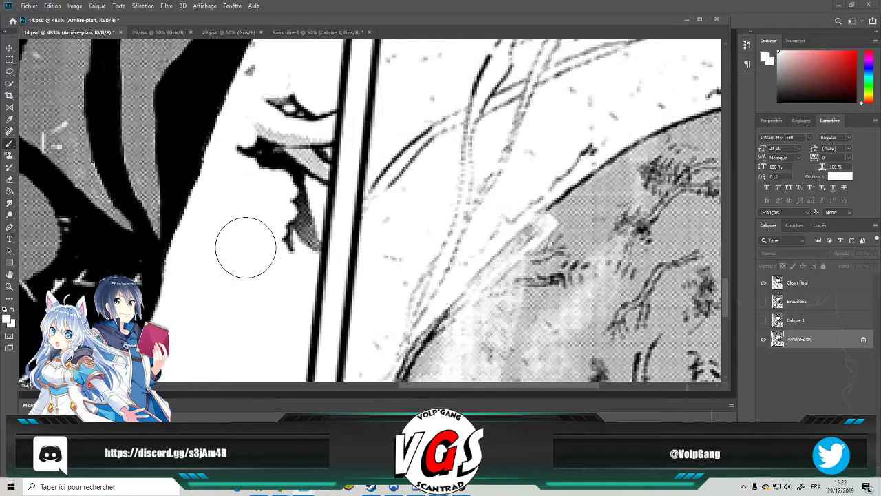
mouse_move(321, 68)
left_mouse_down()
mouse_move(259, 116)
mouse_move(271, 124)
mouse_move(269, 85)
mouse_move(235, 179)
mouse_move(252, 141)
mouse_move(276, 147)
left_mouse_up()
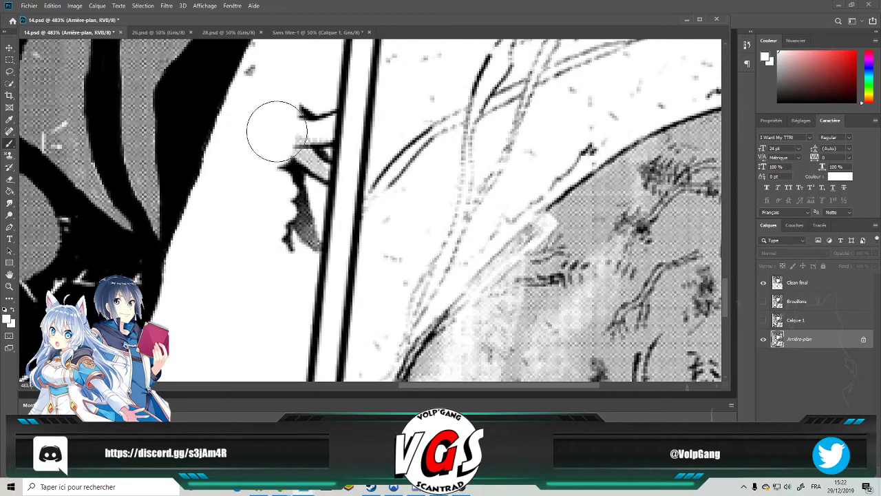
mouse_move(260, 115)
left_mouse_down()
mouse_move(287, 83)
mouse_move(281, 270)
mouse_move(296, 110)
mouse_move(285, 229)
mouse_move(307, 102)
mouse_move(316, 118)
mouse_move(325, 107)
mouse_move(317, 181)
mouse_move(317, 149)
mouse_move(296, 243)
mouse_move(301, 218)
mouse_move(304, 249)
mouse_move(303, 255)
left_mouse_up()
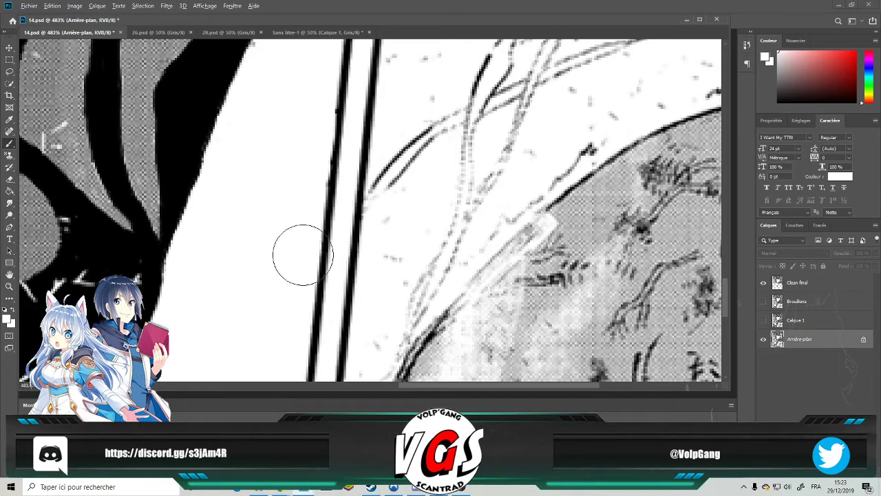
Compare the cleaned white area with Calque 1 by toggling that layer on and off.
scroll(303, 255, "down", 8)
scroll(460, 241, "up", 6)
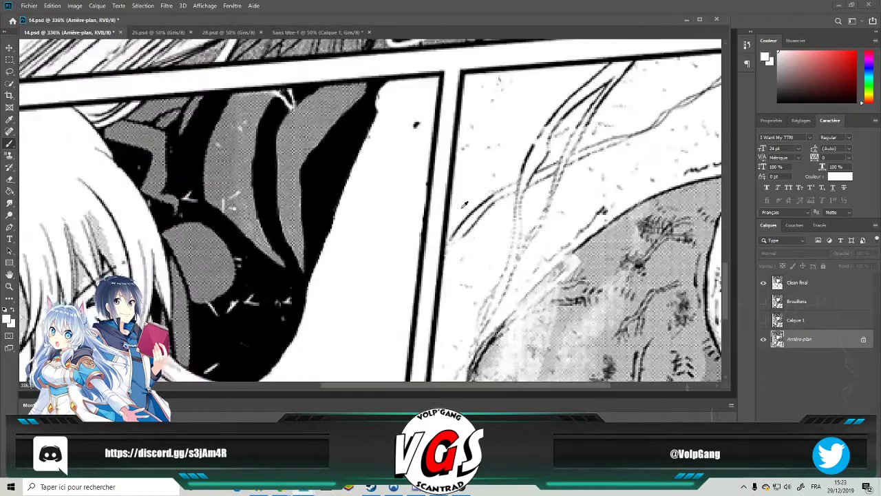
left_click(762, 321)
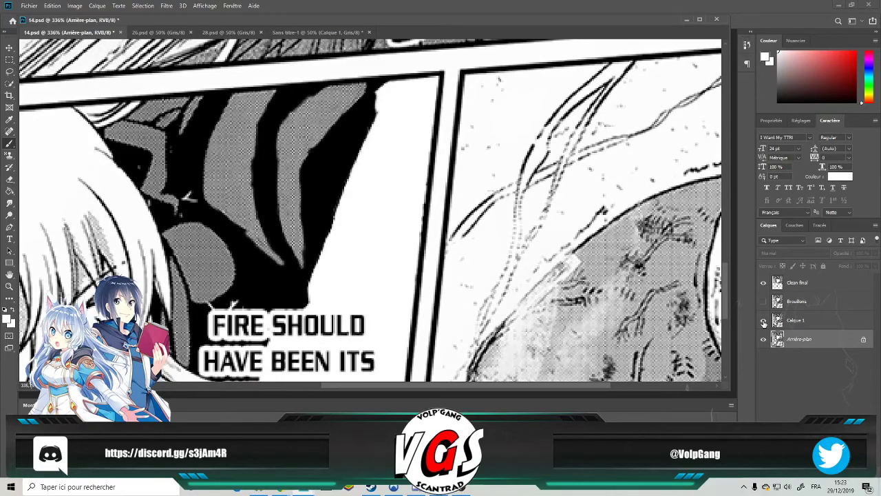
left_click(763, 321)
Make Clean final the active layer and examine the Japanese text column along the outer edge of the character's panel.
scroll(406, 279, "down", 5)
scroll(354, 297, "down", 2)
scroll(354, 297, "up", 4)
scroll(337, 204, "down", 4)
scroll(210, 325, "up", 4)
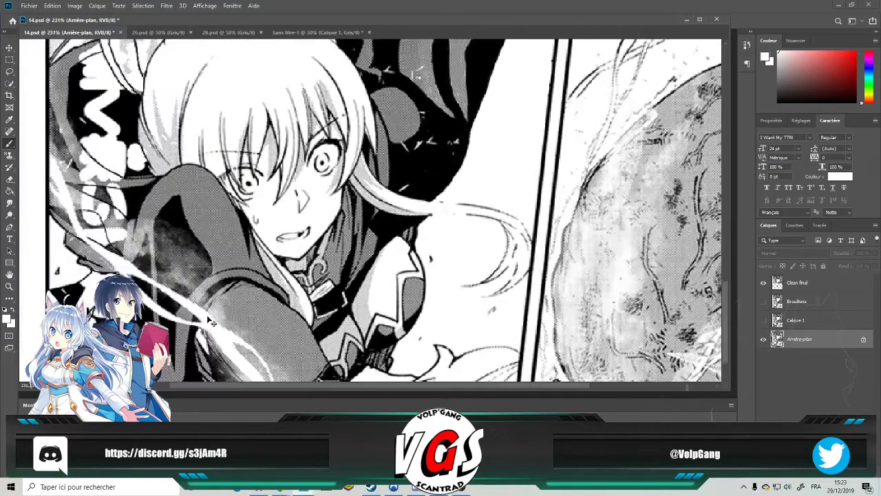
scroll(211, 325, "left", 3)
scroll(218, 311, "down", 3)
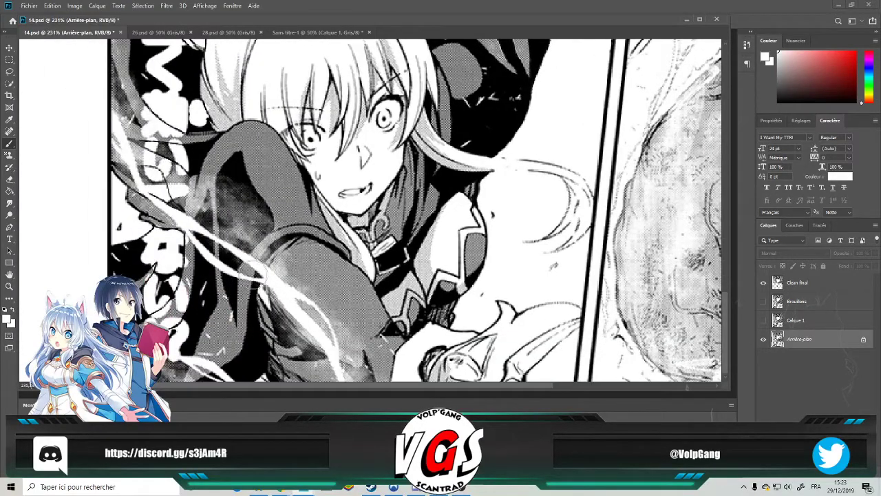
left_click(807, 283)
scroll(207, 289, "right", 1)
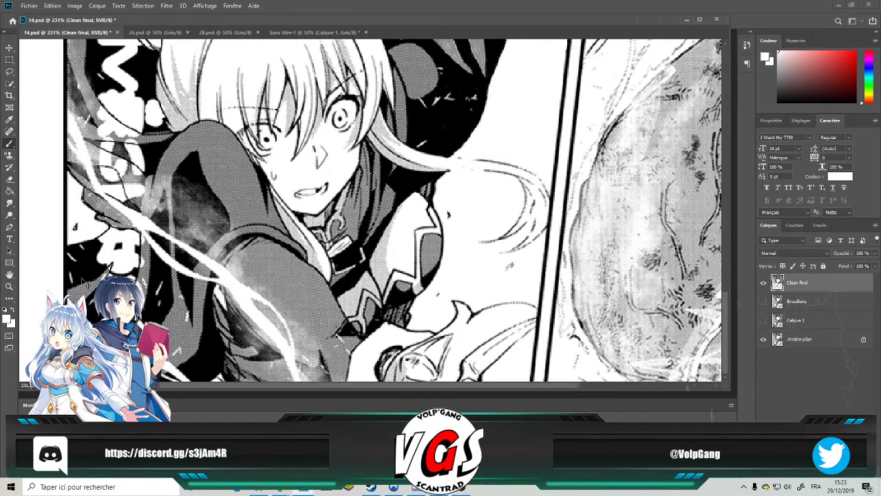
scroll(215, 289, "left", 1)
scroll(218, 286, "down", 1)
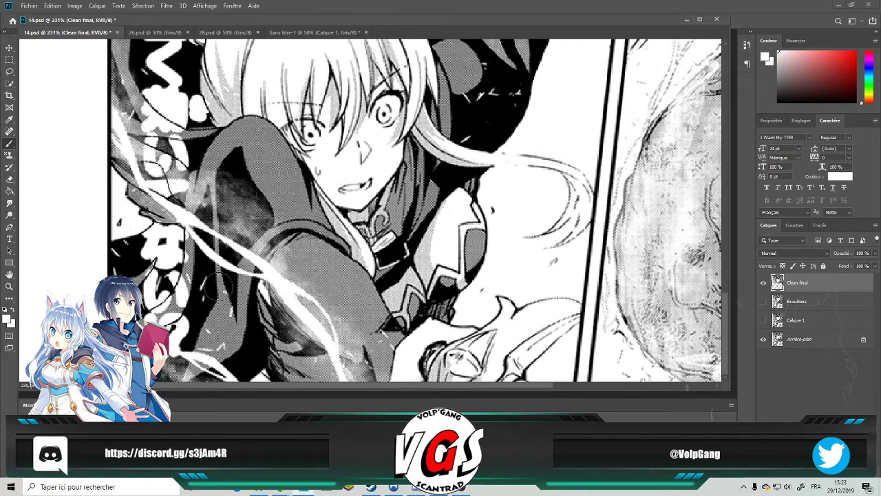
scroll(218, 287, "up", 1)
scroll(221, 291, "right", 1)
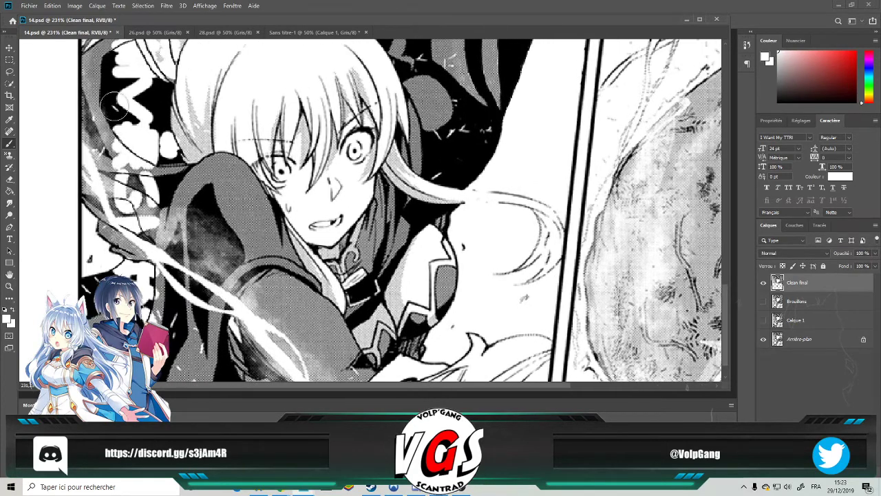
Rearrange the document windows so the brush options are uncovered, docking 14.psd as the first document.
left_click_drag(92, 36, 165, 42)
left_click_drag(331, 32, 219, 77)
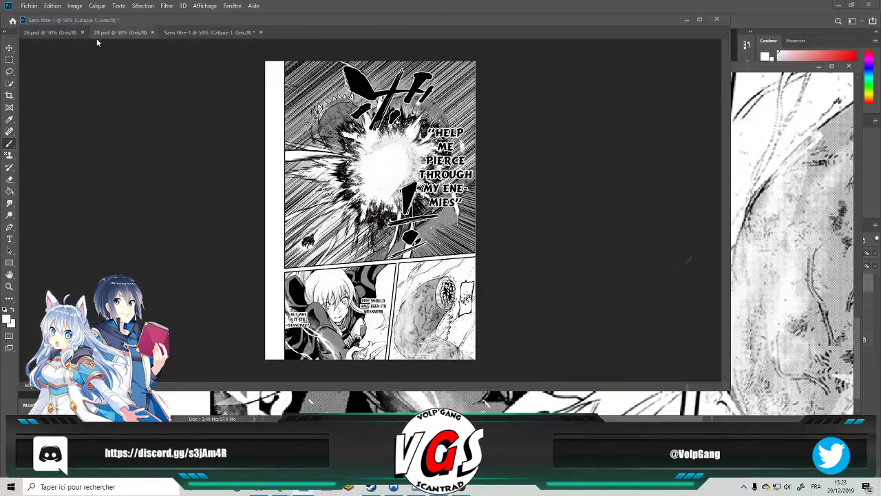
left_click(768, 69)
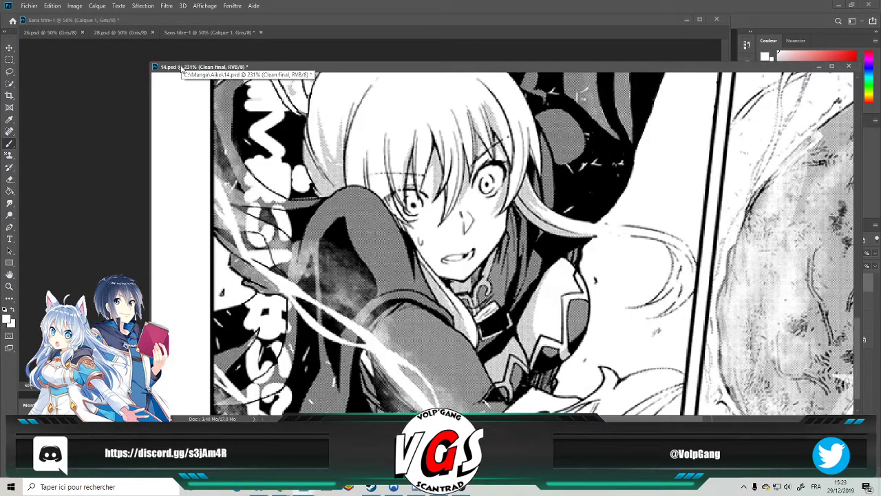
mouse_move(625, 21)
left_mouse_down()
mouse_move(621, 59)
mouse_move(633, 35)
left_mouse_up()
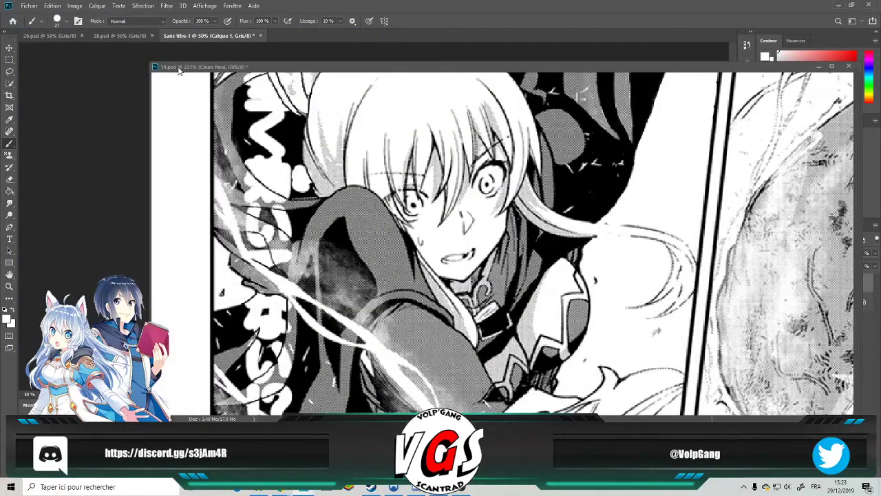
left_click_drag(179, 70, 110, 34)
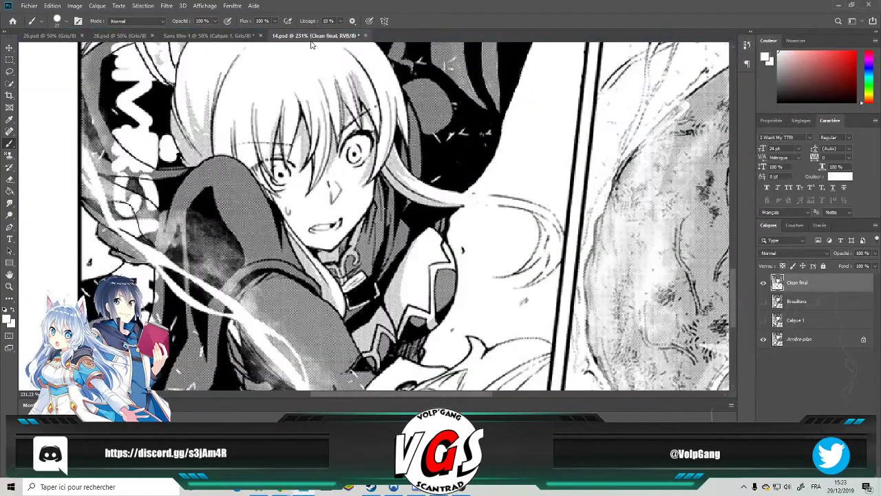
left_click_drag(315, 40, 73, 37)
left_click_drag(307, 40, 162, 35)
Paint black on Clean final over the looped white stroke of the lowest Japanese character, below the curved edge line.
scroll(254, 194, "left", 3)
scroll(261, 193, "down", 2)
scroll(279, 203, "left", 1)
scroll(287, 206, "up", 1)
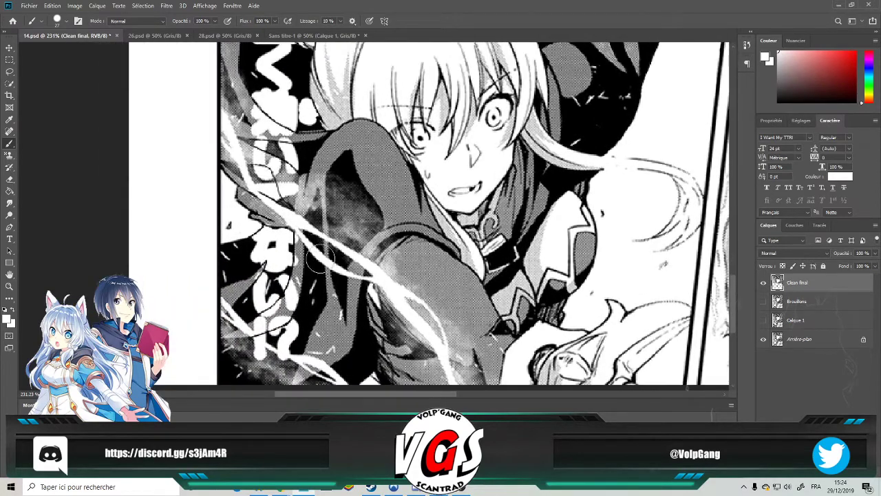
scroll(310, 296, "up", 5)
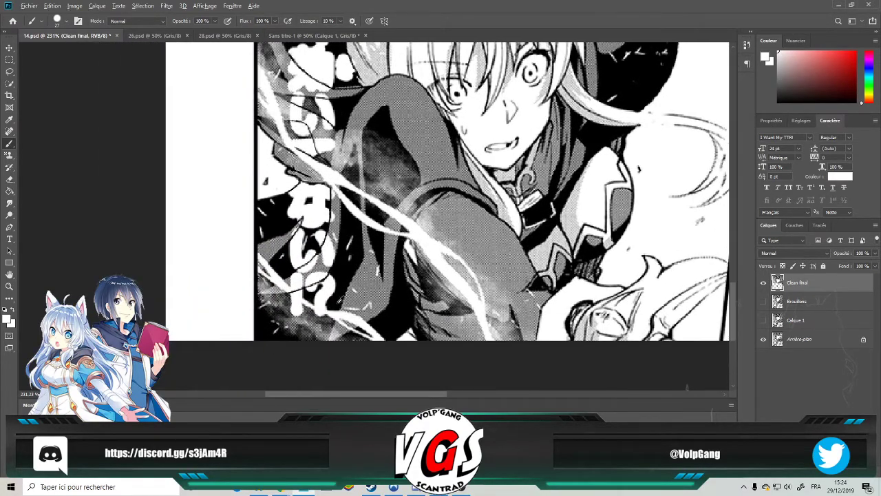
scroll(330, 302, "up", 2)
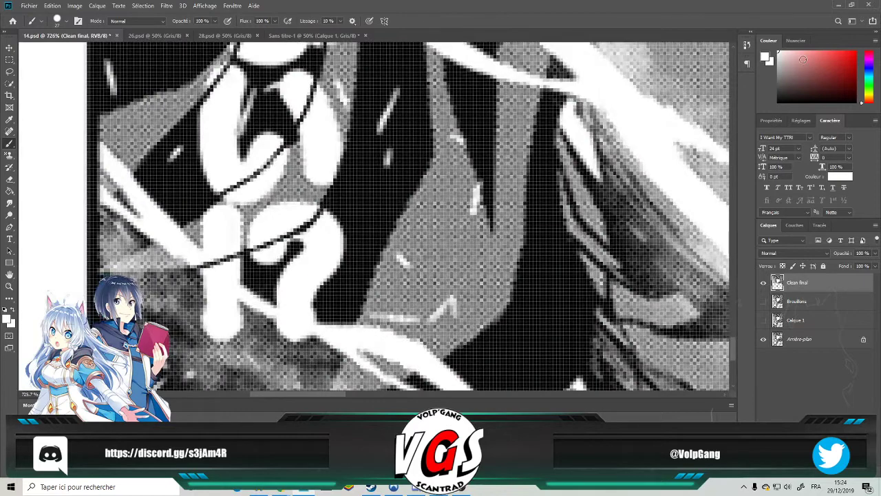
scroll(350, 328, "left", 2)
scroll(413, 253, "up", 3)
left_click_drag(411, 252, 364, 256)
mouse_move(395, 215)
left_mouse_down()
mouse_move(365, 269)
mouse_move(400, 199)
mouse_move(381, 186)
mouse_move(336, 238)
mouse_move(341, 231)
mouse_move(310, 251)
mouse_move(275, 252)
mouse_move(304, 246)
mouse_move(369, 276)
mouse_move(335, 295)
mouse_move(299, 299)
mouse_move(342, 332)
mouse_move(353, 323)
left_mouse_up()
Show Brouillons and extend the black between its red sketch line and the white diagonal streak, covering part of the vertical stroke.
left_click(763, 300)
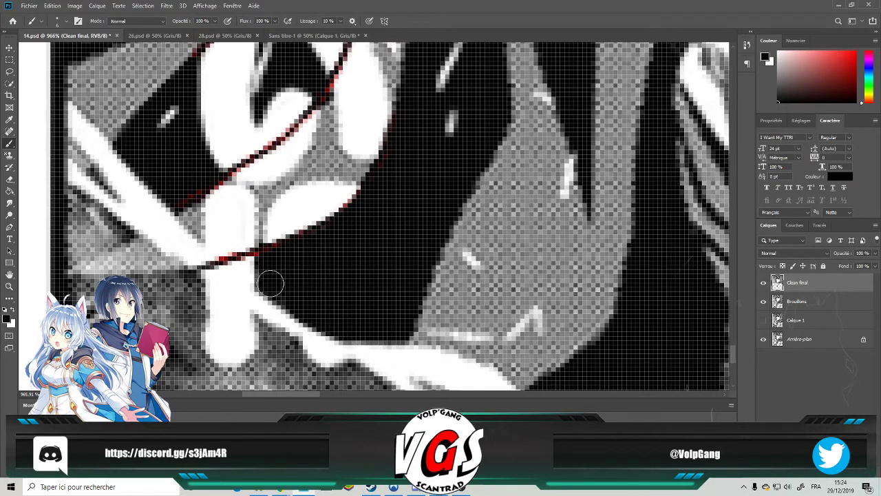
mouse_move(246, 280)
left_mouse_down()
mouse_move(227, 271)
mouse_move(244, 256)
mouse_move(242, 267)
left_mouse_up()
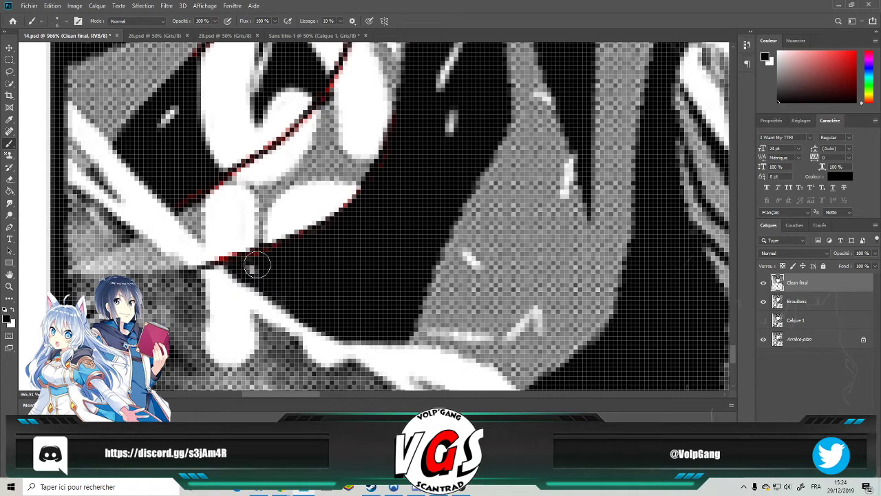
scroll(252, 262, "down", 3)
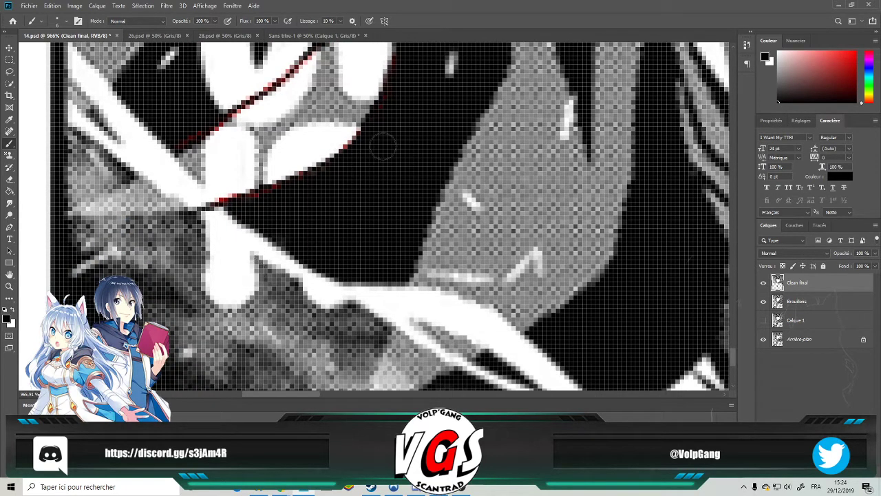
left_click(10, 131)
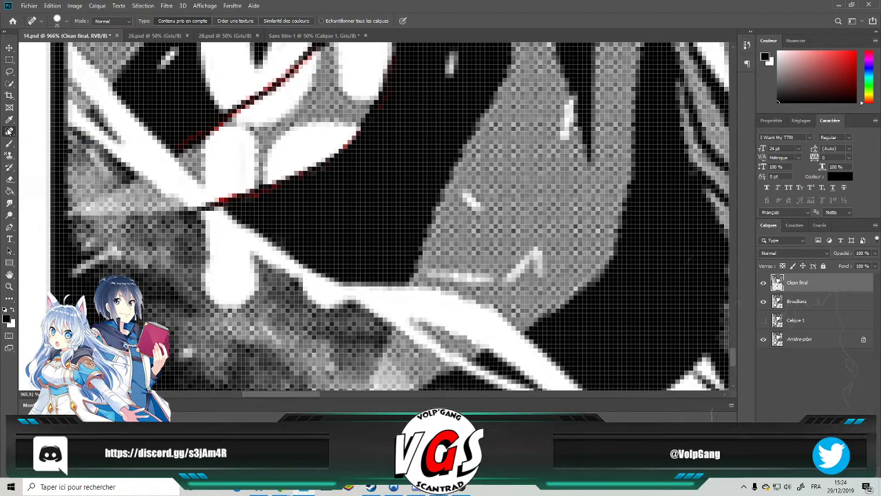
mouse_move(287, 250)
left_mouse_down()
mouse_move(255, 253)
mouse_move(234, 289)
mouse_move(217, 289)
mouse_move(224, 272)
mouse_move(189, 231)
mouse_move(227, 293)
left_mouse_up()
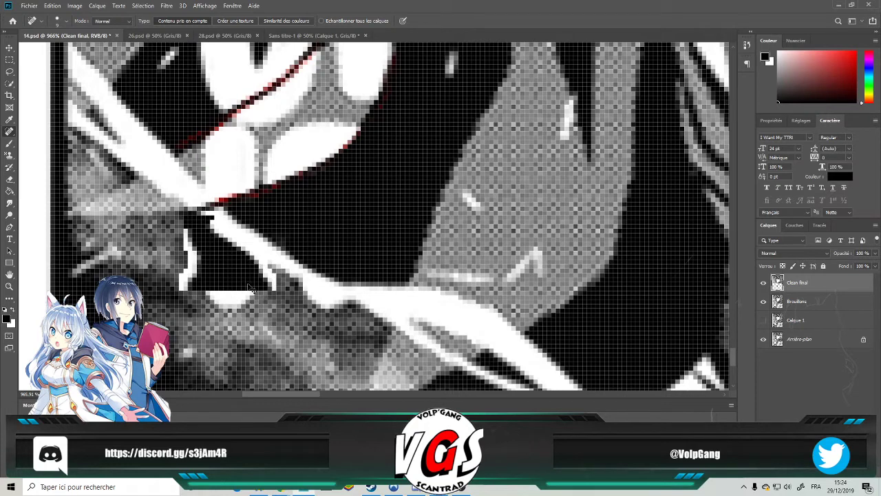
key("ctrl+z")
mouse_move(204, 236)
left_mouse_down()
mouse_move(240, 253)
mouse_move(205, 273)
mouse_move(252, 303)
mouse_move(254, 291)
mouse_move(248, 300)
mouse_move(262, 298)
mouse_move(228, 276)
left_mouse_up()
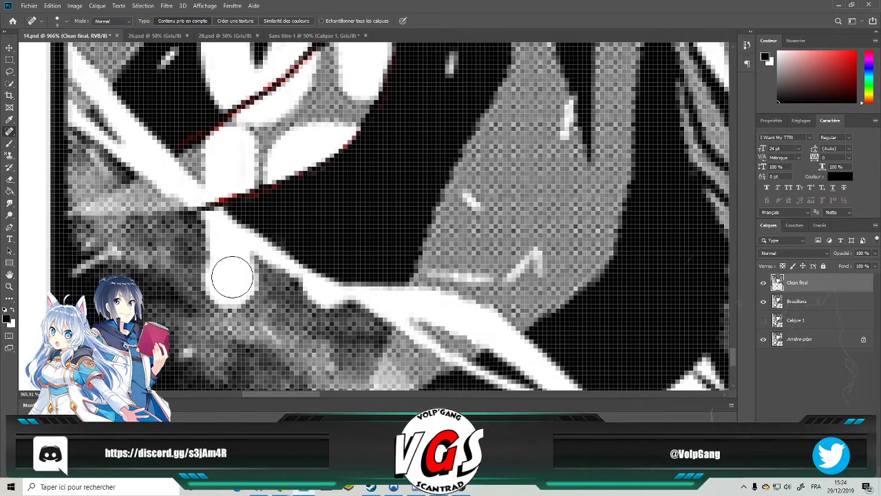
Heal away the white vertical stroke and the stray bump beneath the white diagonal streak on Brouillons, blending them into the dark cloudy screentone.
left_click(795, 303)
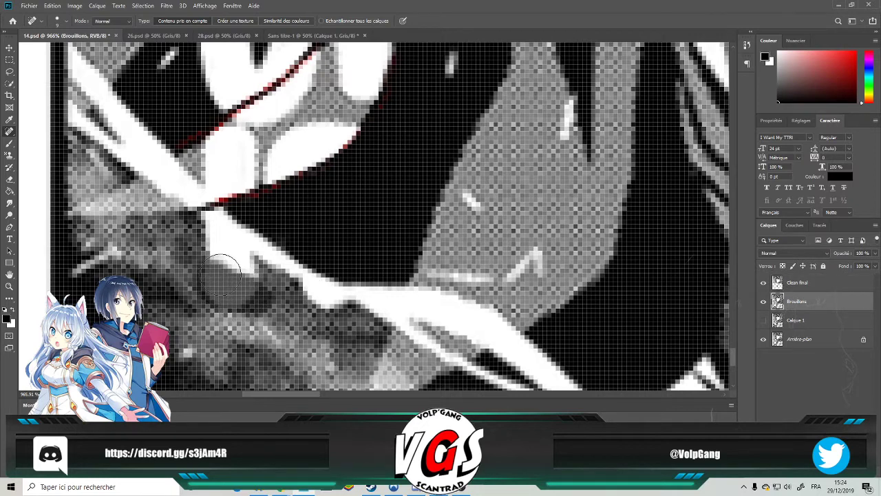
mouse_move(228, 257)
left_mouse_down()
mouse_move(209, 237)
mouse_move(237, 222)
mouse_move(258, 272)
mouse_move(223, 249)
mouse_move(248, 253)
mouse_move(241, 263)
mouse_move(221, 241)
left_mouse_up()
left_click(251, 249)
left_click(241, 252)
left_click_drag(314, 297, 303, 297)
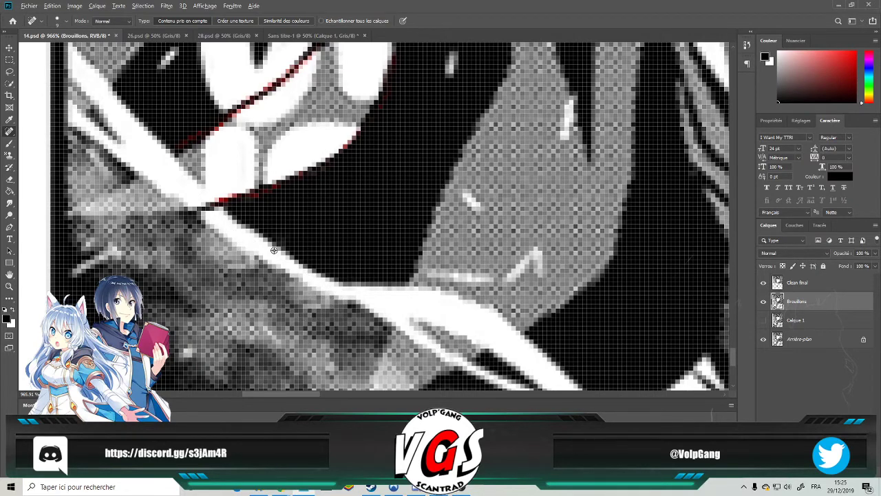
Heal the grey patch between the slanting red line and the horizontal white stroke of the character higher up on Brouillons.
scroll(274, 250, "down", 3)
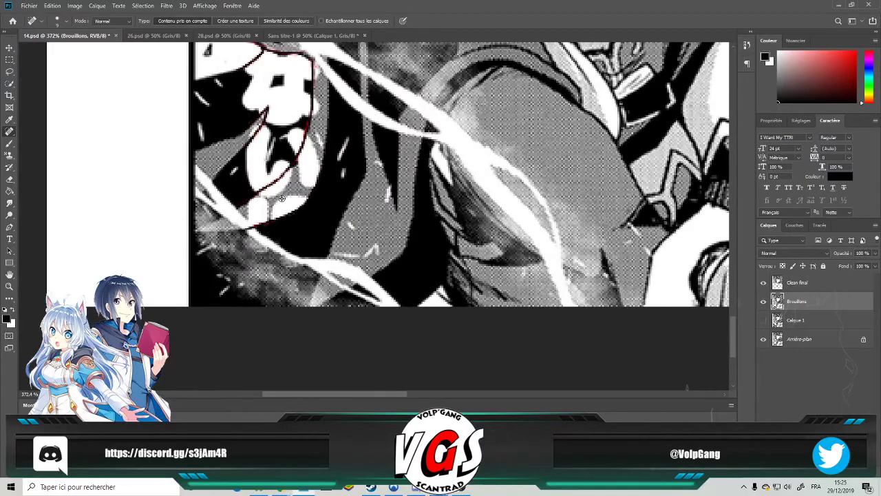
scroll(281, 199, "up", 5)
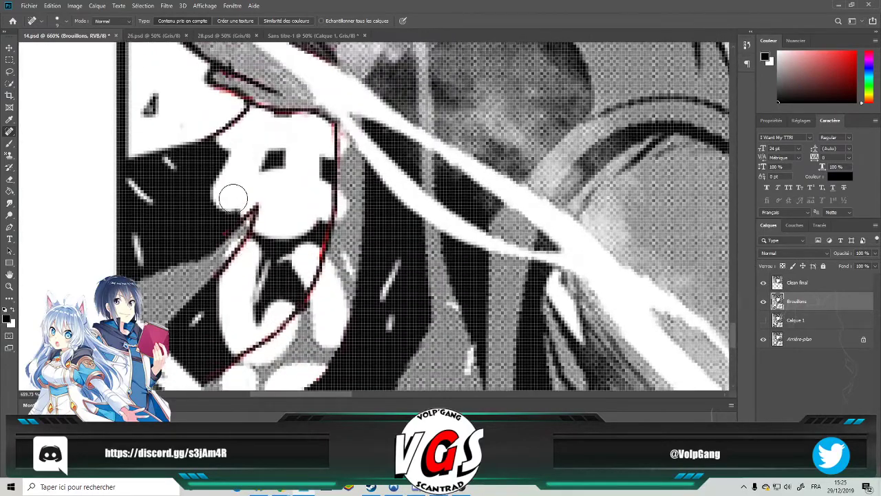
scroll(233, 198, "up", 8)
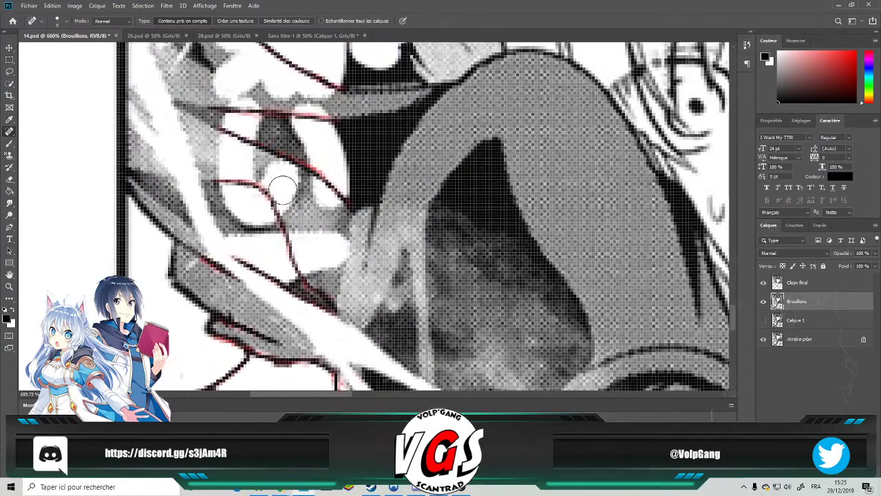
scroll(279, 188, "up", 4)
mouse_move(325, 207)
left_mouse_down()
mouse_move(358, 235)
mouse_move(308, 176)
mouse_move(333, 201)
mouse_move(319, 173)
mouse_move(342, 201)
left_mouse_up()
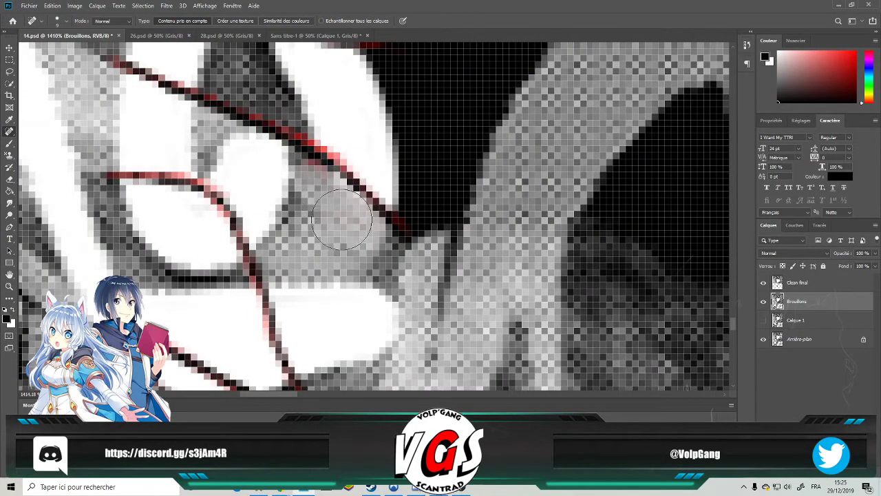
scroll(333, 226, "down", 4)
scroll(332, 226, "down", 3)
scroll(323, 199, "up", 5)
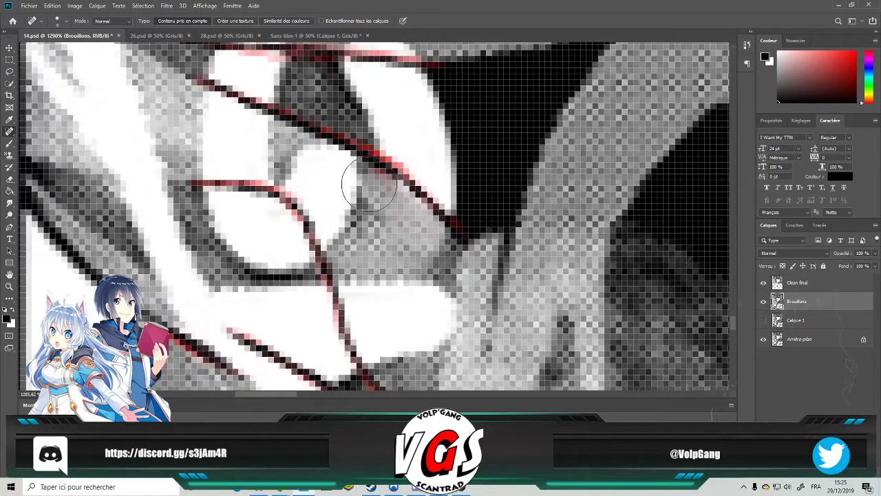
Heal the looped and vertical white character strokes around the curved red line on Brouillons, blending them into the grey screentone.
mouse_move(363, 177)
left_mouse_down()
mouse_move(329, 157)
mouse_move(344, 193)
mouse_move(336, 207)
left_mouse_up()
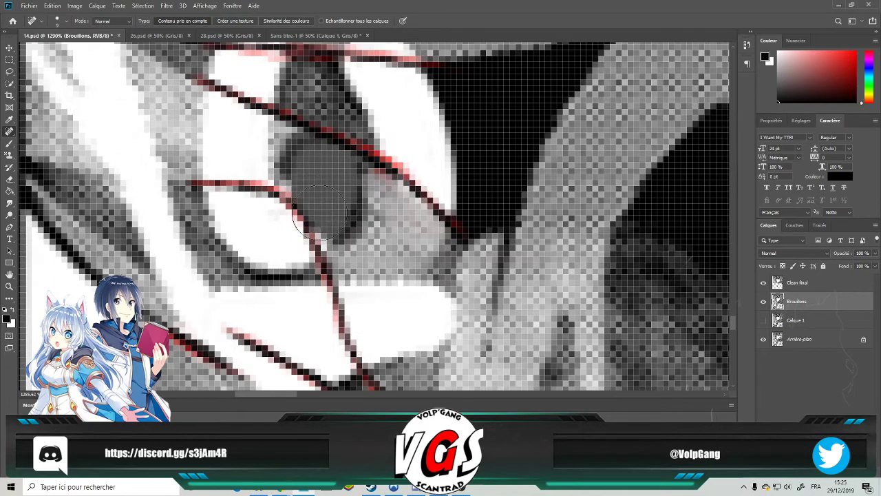
mouse_move(285, 157)
left_mouse_down()
mouse_move(261, 161)
mouse_move(280, 172)
mouse_move(251, 168)
mouse_move(195, 136)
mouse_move(218, 125)
mouse_move(276, 141)
mouse_move(264, 124)
mouse_move(231, 124)
mouse_move(268, 135)
mouse_move(206, 140)
left_mouse_up()
left_click_drag(219, 158, 238, 158)
mouse_move(217, 205)
left_mouse_down()
mouse_move(273, 215)
mouse_move(290, 259)
left_mouse_up()
left_click_drag(221, 219, 224, 221)
mouse_move(289, 244)
left_mouse_down()
mouse_move(264, 210)
mouse_move(272, 231)
mouse_move(237, 212)
left_mouse_up()
Define a rectangular sample of the dark cloudy screentone near the panel's lower corner as a pattern, and clear the selection.
scroll(237, 215, "down", 8)
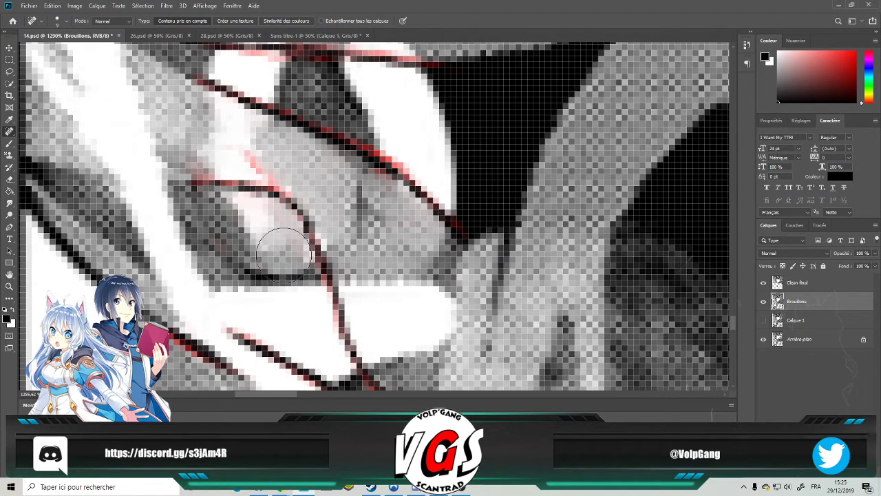
scroll(268, 290, "down", 5)
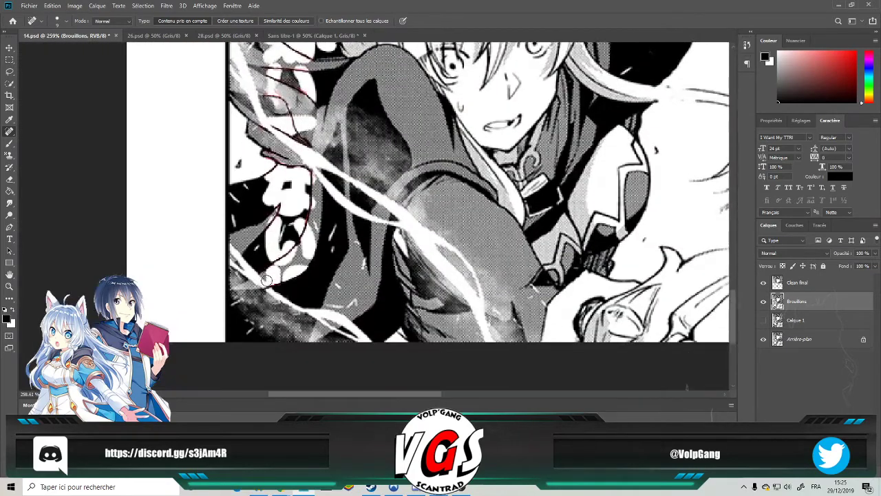
scroll(269, 296, "up", 5)
scroll(273, 240, "up", 1)
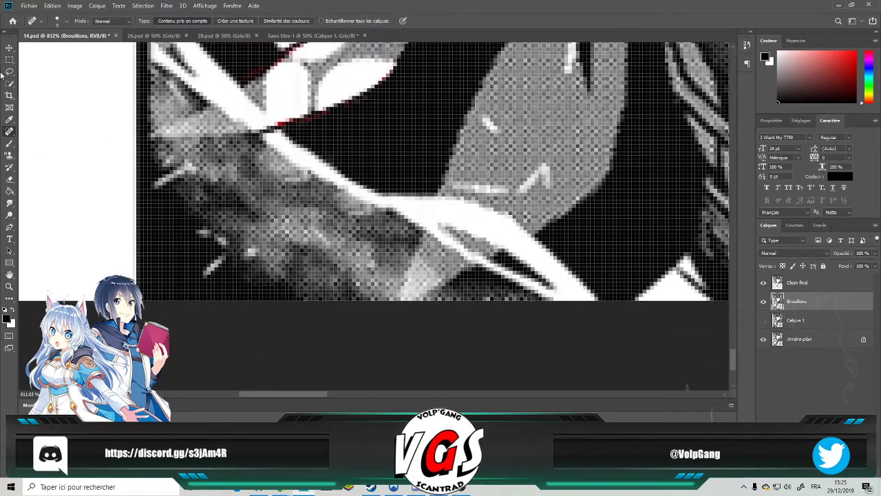
left_click(9, 60)
scroll(263, 152, "up", 2)
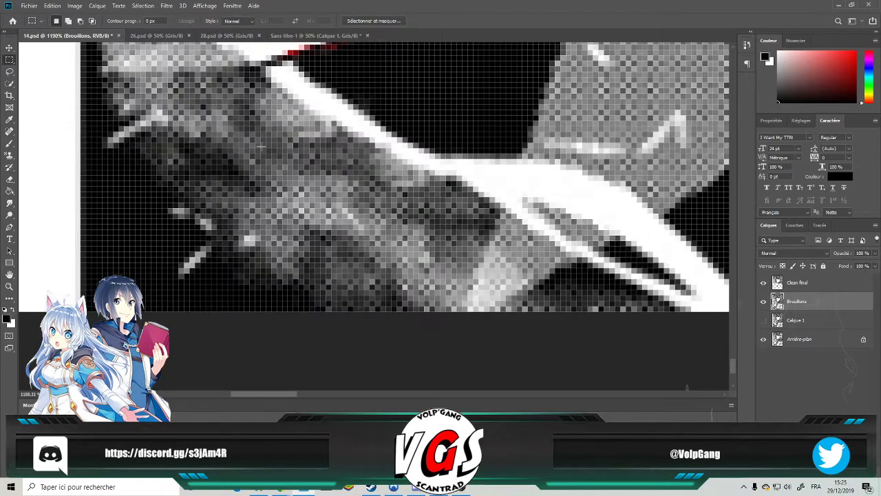
left_click_drag(369, 249, 265, 153)
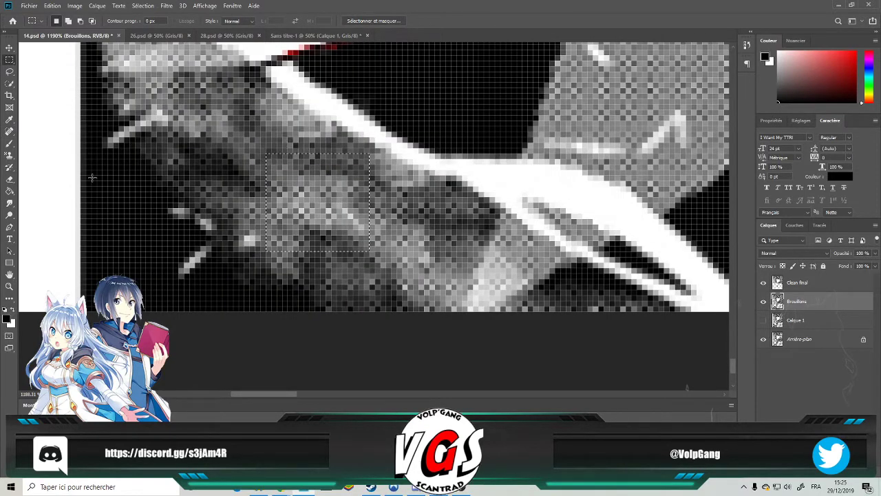
left_click(52, 6)
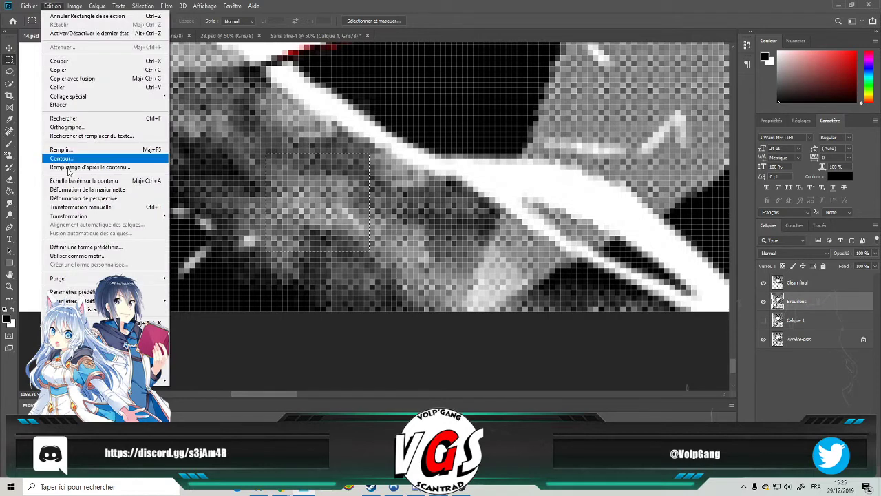
left_click(93, 255)
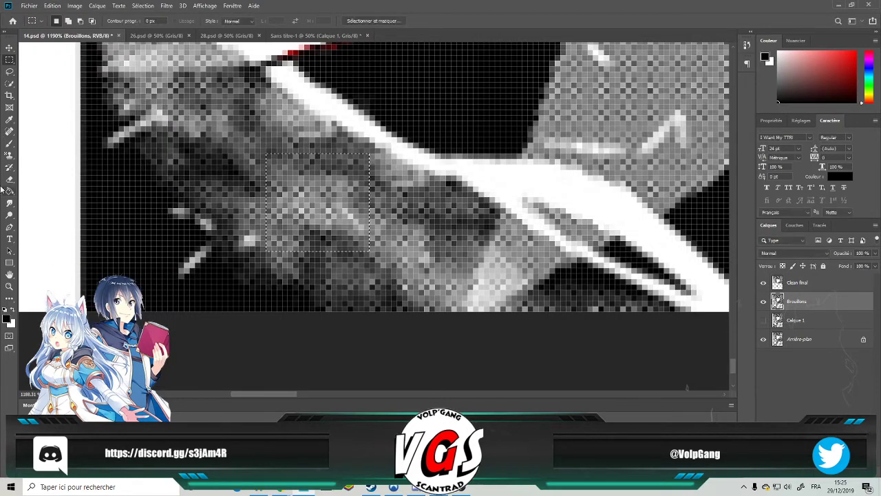
left_click(141, 7)
left_click(157, 25)
Stamp the new cloudy pattern beneath the curved red line on Brouillons and extend it on Clean final over the white stroke below.
left_click(10, 156)
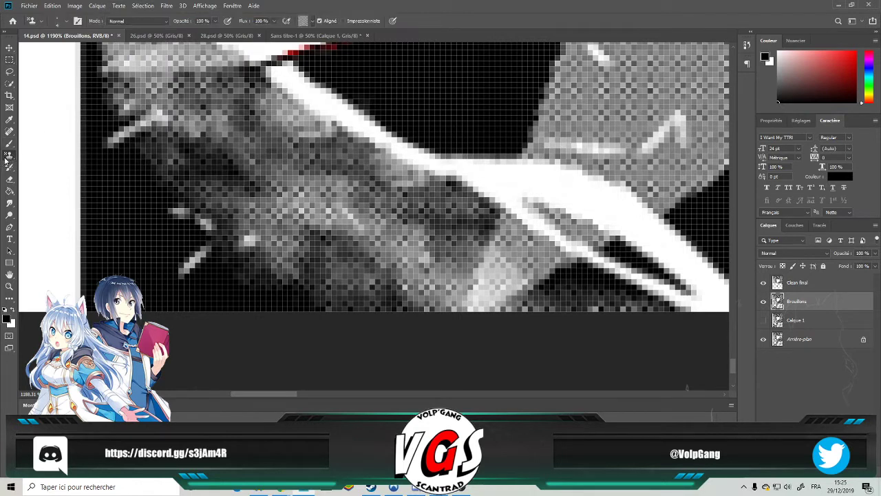
left_click(306, 21)
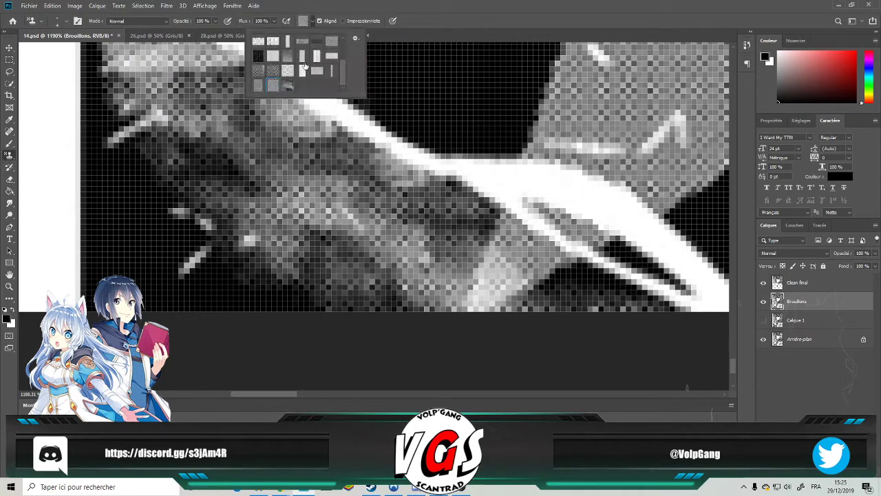
left_click(304, 23)
scroll(287, 144, "down", 8)
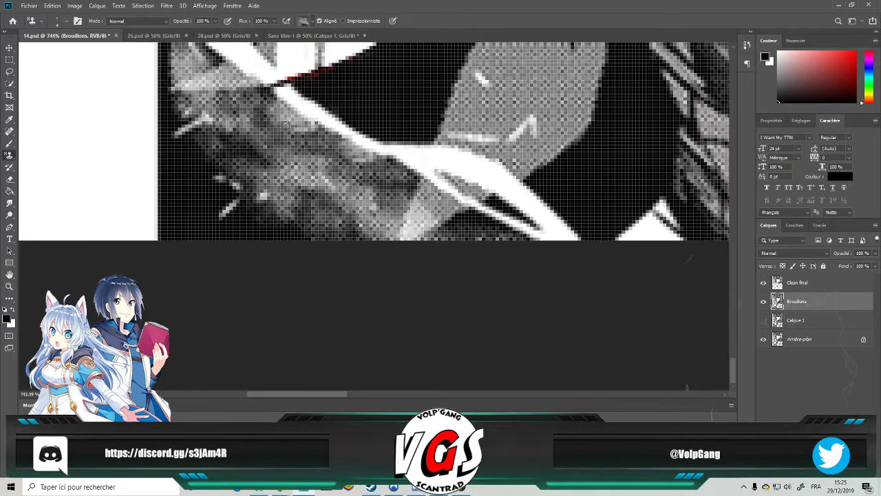
scroll(284, 127, "up", 2)
scroll(284, 126, "up", 6)
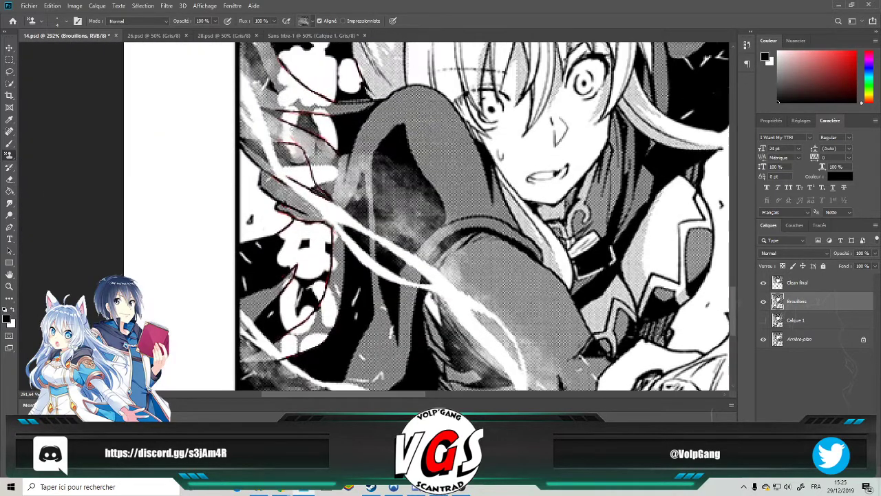
scroll(292, 158, "up", 5)
scroll(292, 159, "up", 3)
scroll(303, 231, "up", 2)
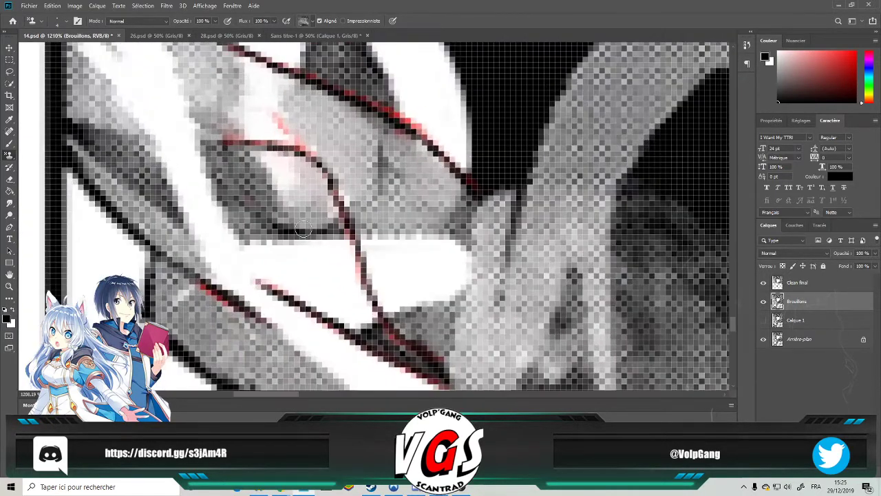
mouse_move(306, 224)
left_mouse_down()
mouse_move(281, 214)
mouse_move(305, 200)
mouse_move(323, 204)
mouse_move(309, 174)
mouse_move(289, 161)
mouse_move(453, 183)
mouse_move(262, 177)
mouse_move(313, 189)
mouse_move(321, 225)
mouse_move(318, 190)
mouse_move(282, 169)
left_mouse_up()
left_click(788, 284)
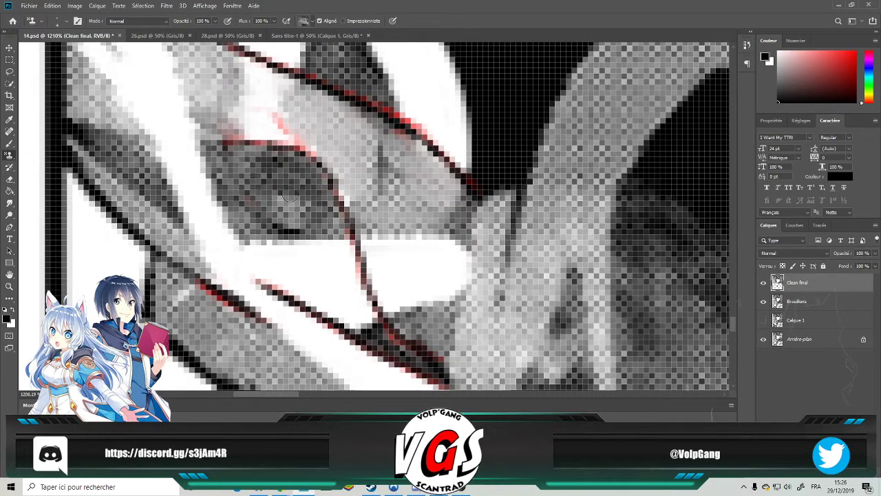
mouse_move(300, 230)
left_mouse_down()
mouse_move(336, 239)
mouse_move(368, 323)
mouse_move(231, 250)
mouse_move(265, 276)
mouse_move(236, 233)
mouse_move(268, 266)
mouse_move(253, 236)
mouse_move(329, 263)
mouse_move(285, 238)
mouse_move(314, 274)
mouse_move(298, 280)
mouse_move(376, 320)
mouse_move(340, 297)
mouse_move(374, 328)
left_mouse_up()
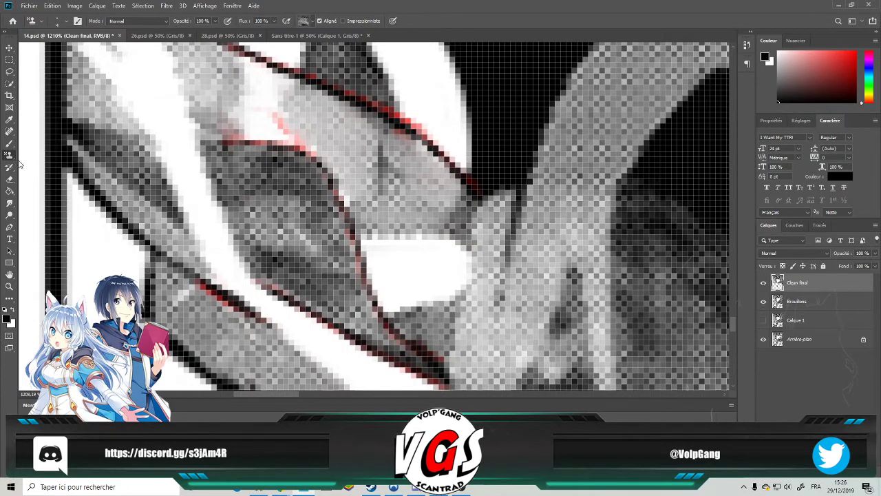
Try to heal the patterned area beside the curved red line on Clean final.
left_click(10, 131)
mouse_move(334, 233)
left_mouse_down()
mouse_move(320, 263)
mouse_move(278, 247)
mouse_move(283, 259)
mouse_move(318, 249)
left_mouse_up()
left_click(438, 187)
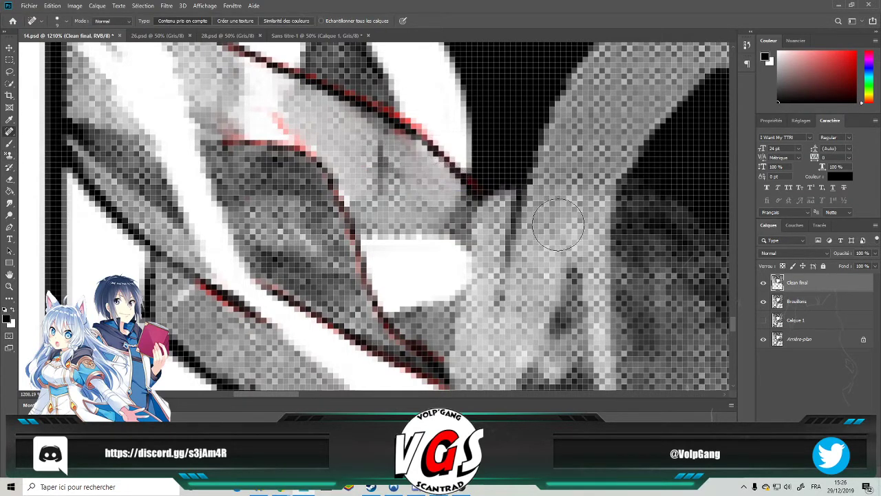
Activate Brouillons, toggle the visibility of Brouillons and Clean final, and examine the rebuilt screentone against the surrounding artwork.
left_click(793, 302)
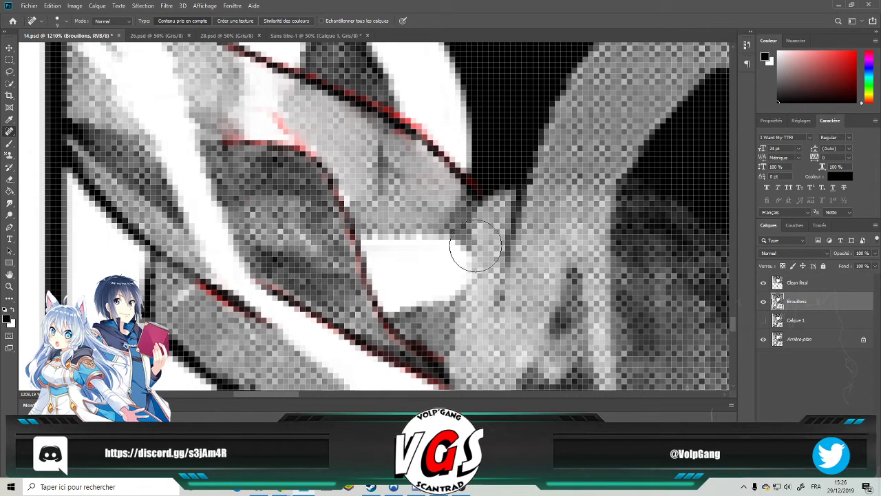
left_click(761, 303)
left_click(763, 301)
left_click(763, 284)
left_click(765, 282)
scroll(413, 270, "down", 10)
scroll(376, 271, "up", 3)
scroll(376, 269, "down", 2)
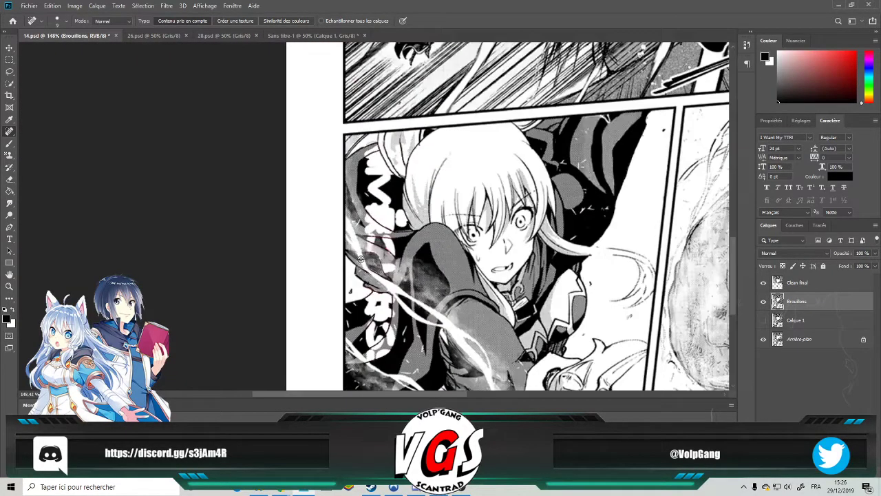
scroll(369, 267, "up", 7)
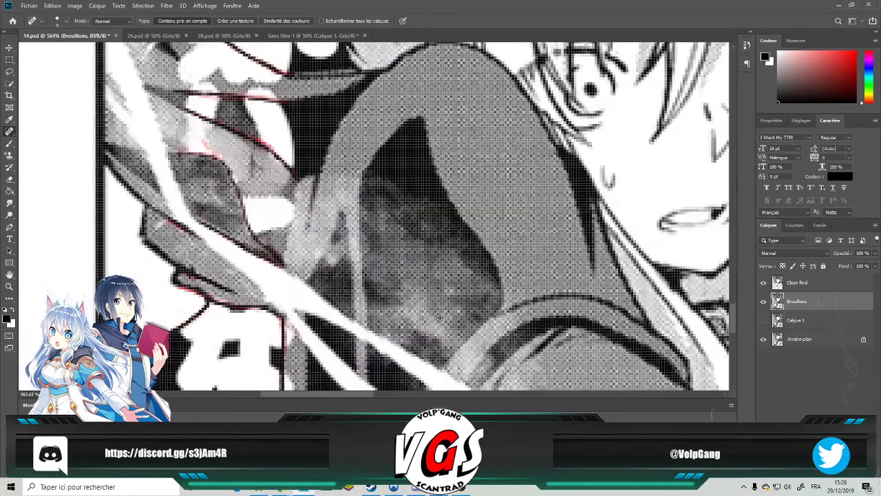
scroll(421, 234, "down", 1)
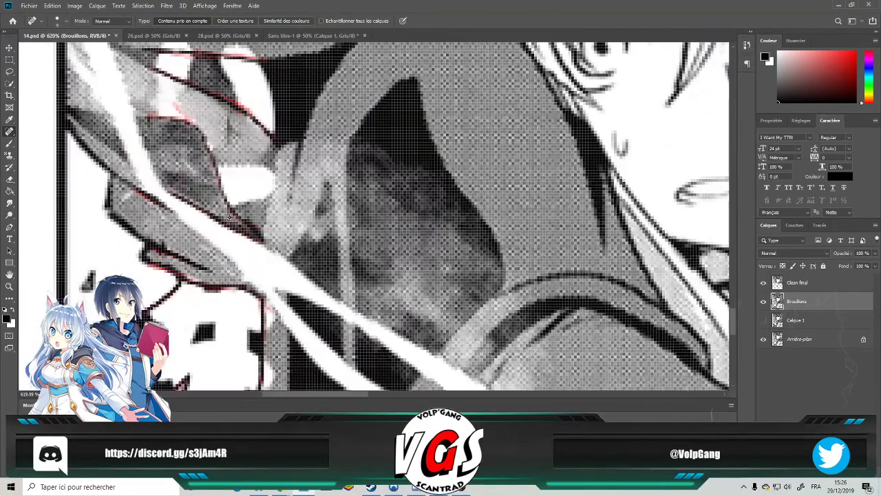
Clone dark cloudy screentone from the large shadow area on Brouillons onto the patterned area beneath the curved red line on Clean final.
scroll(229, 201, "up", 2)
left_click(9, 156)
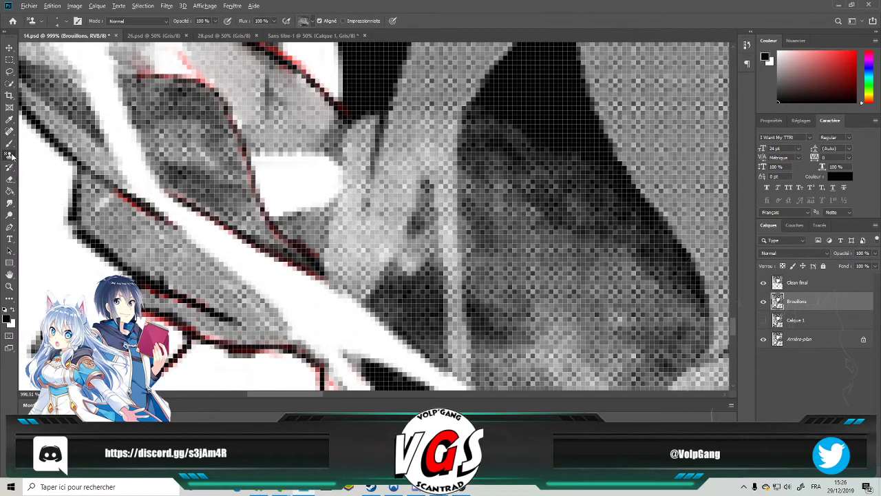
left_click(13, 157, "alt")
left_click_drag(546, 184, 491, 186)
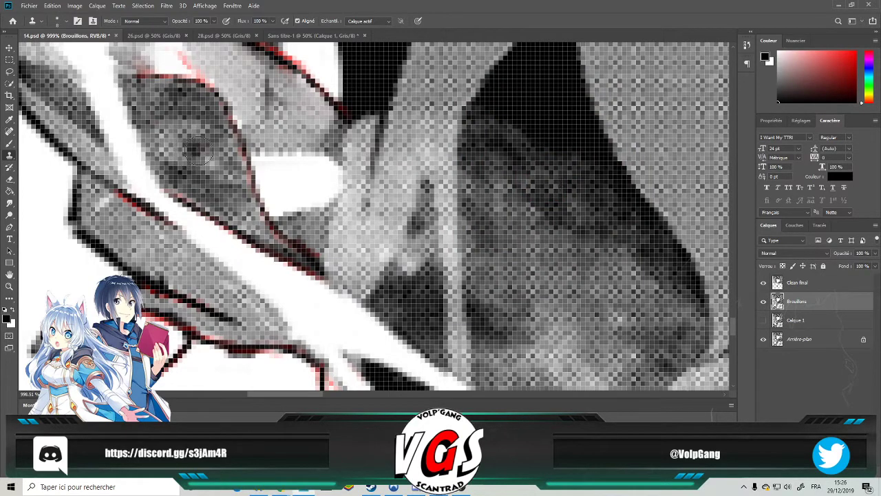
left_click(795, 279)
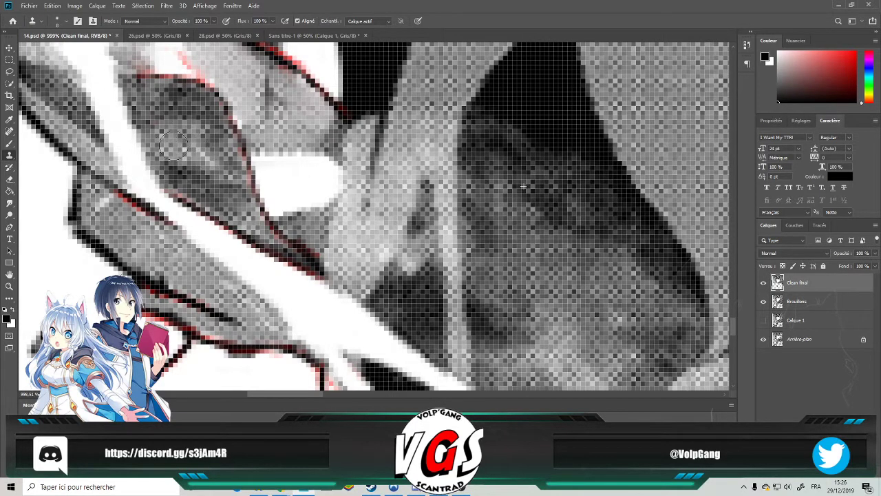
left_click(812, 299)
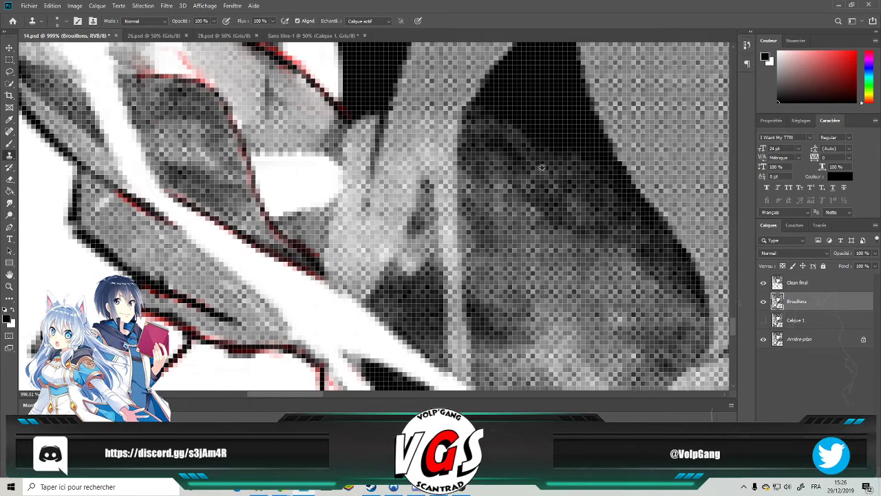
left_click(829, 286)
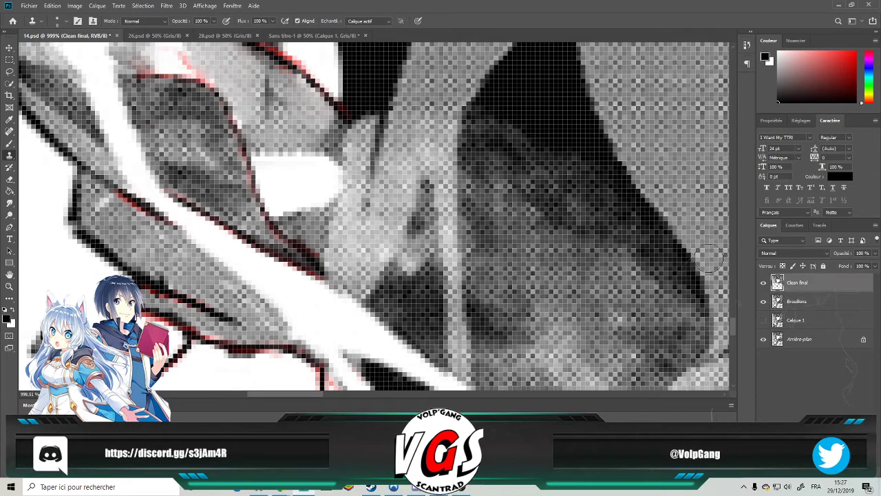
mouse_move(204, 163)
left_mouse_down()
mouse_move(181, 125)
mouse_move(163, 147)
mouse_move(211, 165)
left_mouse_up()
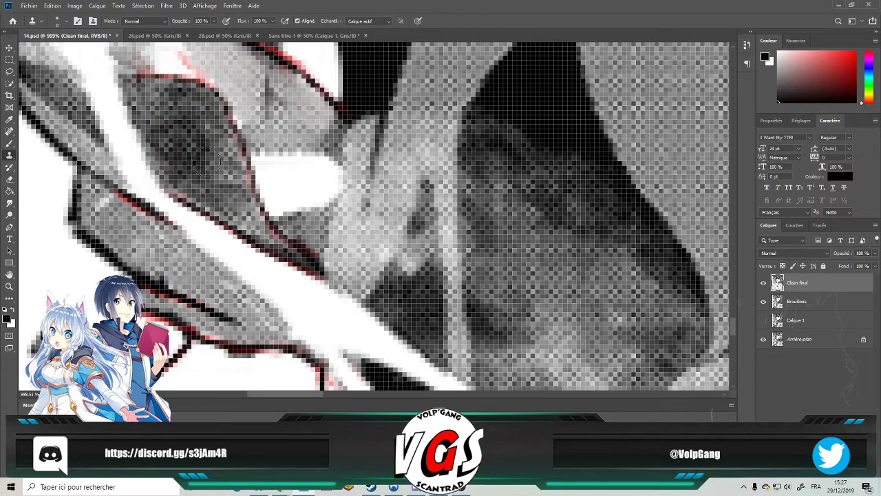
Try to spot-heal the light patch in the dark screentone beneath the curved red line on Clean final.
left_click(10, 132)
mouse_move(194, 127)
left_mouse_down()
mouse_move(177, 130)
mouse_move(198, 132)
left_mouse_up()
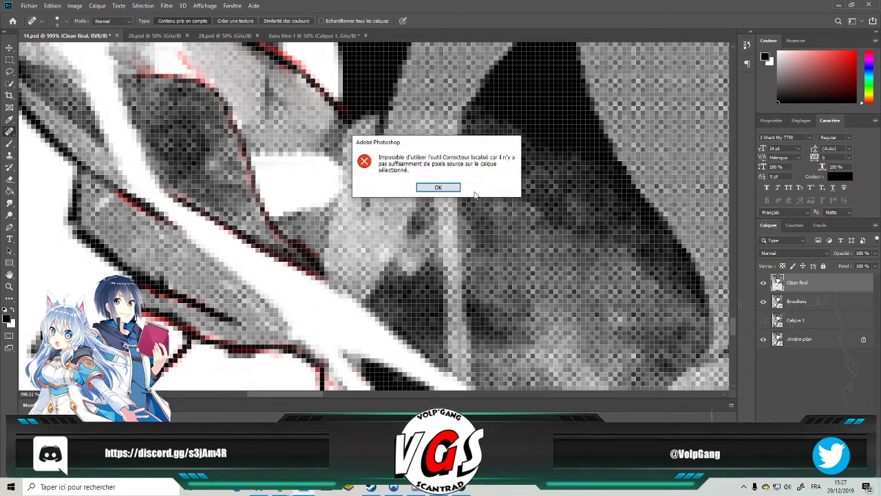
left_click(437, 187)
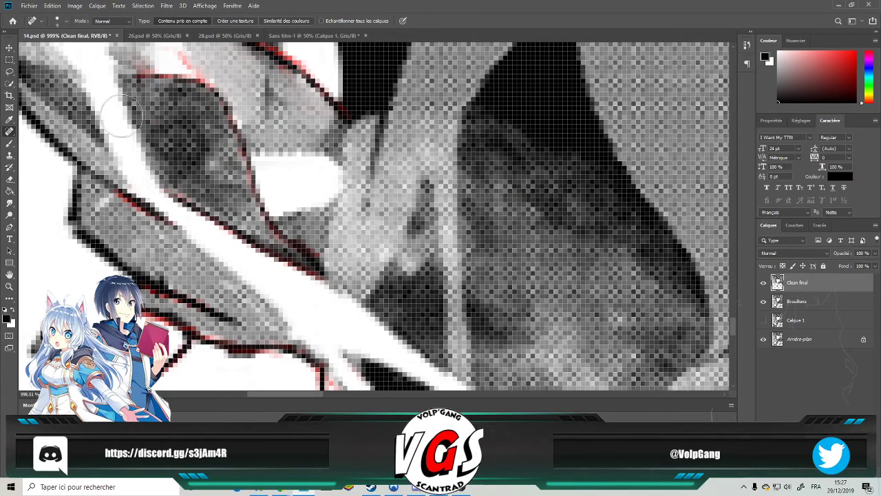
Paint the white wedge between the two red lines beside the hood solid black on Clean final with the Brush tool.
left_click(10, 156)
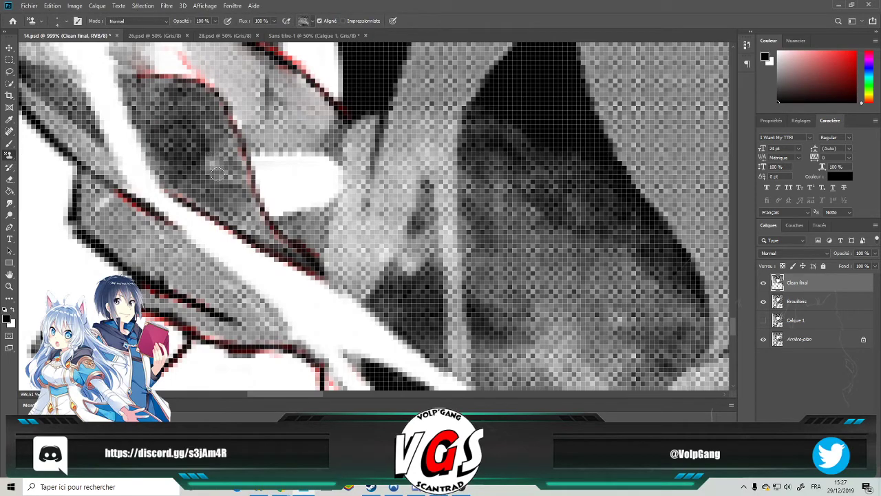
scroll(88, 80, "down", 10)
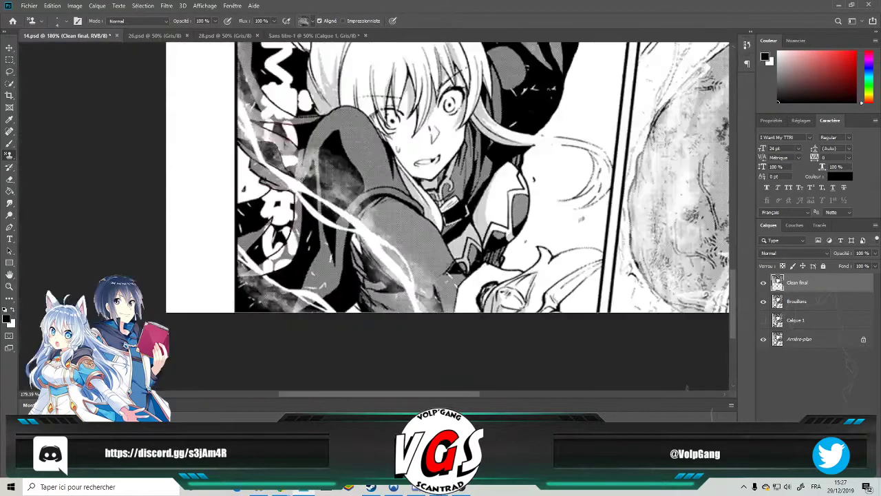
scroll(224, 213, "up", 8)
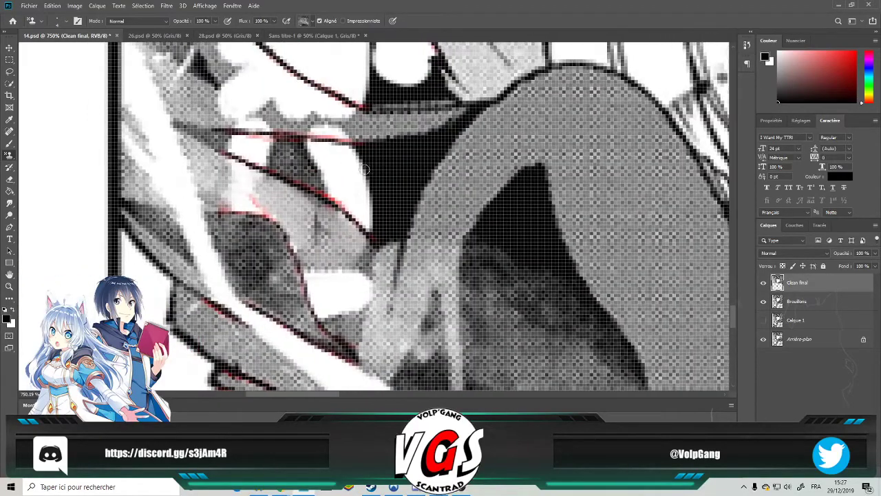
scroll(364, 169, "up", 3)
left_click(372, 194)
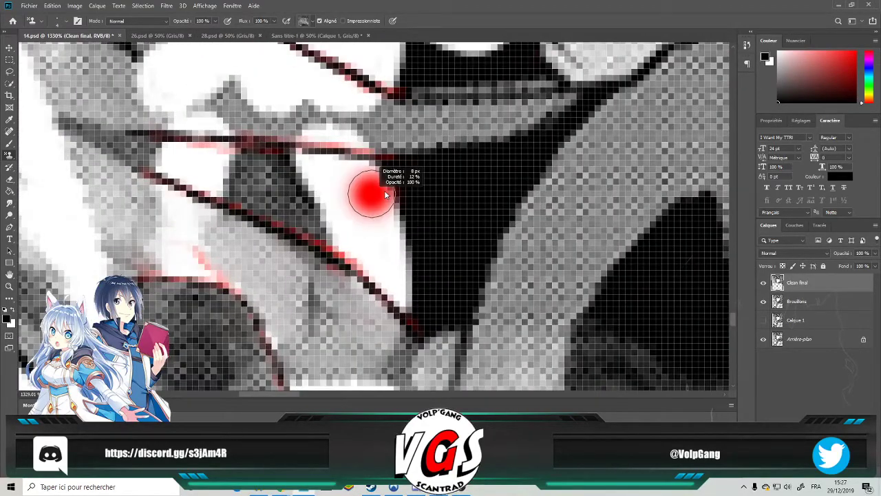
left_click(10, 144)
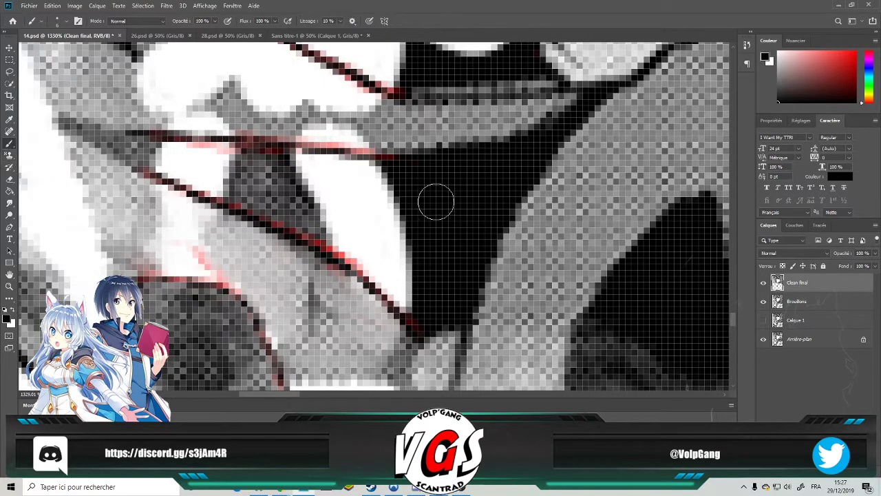
left_click_drag(414, 304, 389, 286)
mouse_move(417, 317)
left_mouse_down()
mouse_move(382, 273)
mouse_move(346, 248)
mouse_move(298, 158)
mouse_move(397, 173)
mouse_move(364, 188)
mouse_move(321, 184)
mouse_move(367, 207)
mouse_move(381, 245)
mouse_move(411, 280)
mouse_move(353, 238)
left_mouse_up()
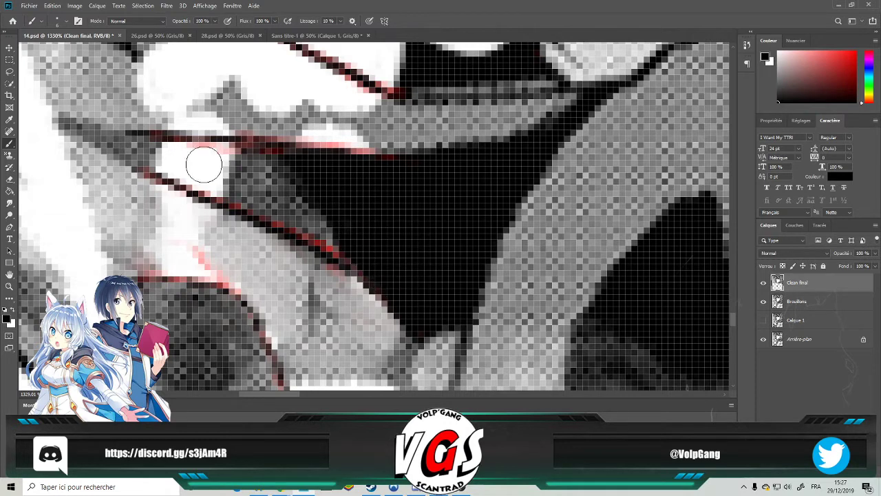
Pattern-stamp cloudy screentone over the remaining white gap between the two red lines on Clean final, blending it into the dark tone.
left_click(9, 158)
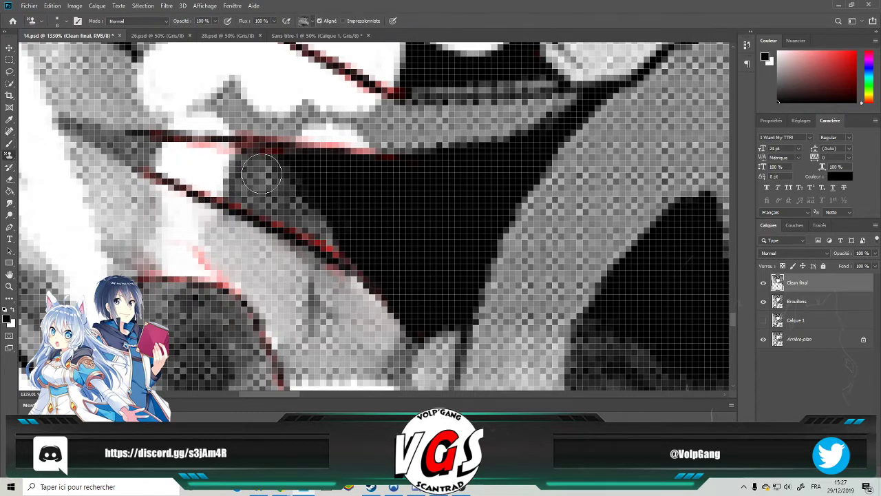
mouse_move(183, 150)
left_mouse_down()
mouse_move(222, 178)
mouse_move(167, 161)
mouse_move(212, 181)
mouse_move(199, 182)
mouse_move(237, 192)
left_mouse_up()
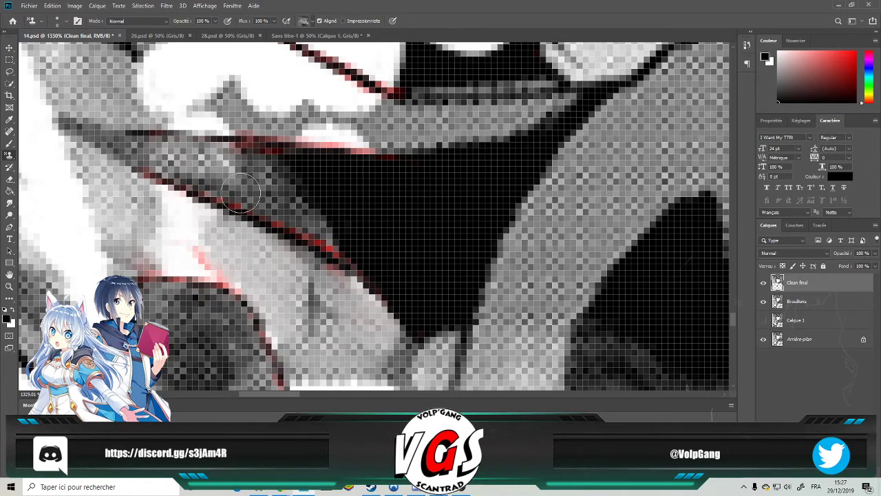
scroll(290, 193, "down", 5)
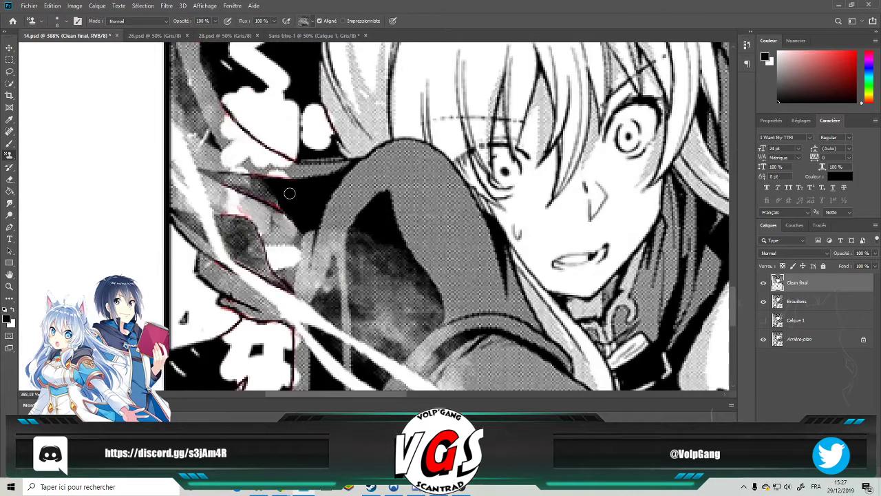
scroll(289, 194, "down", 2)
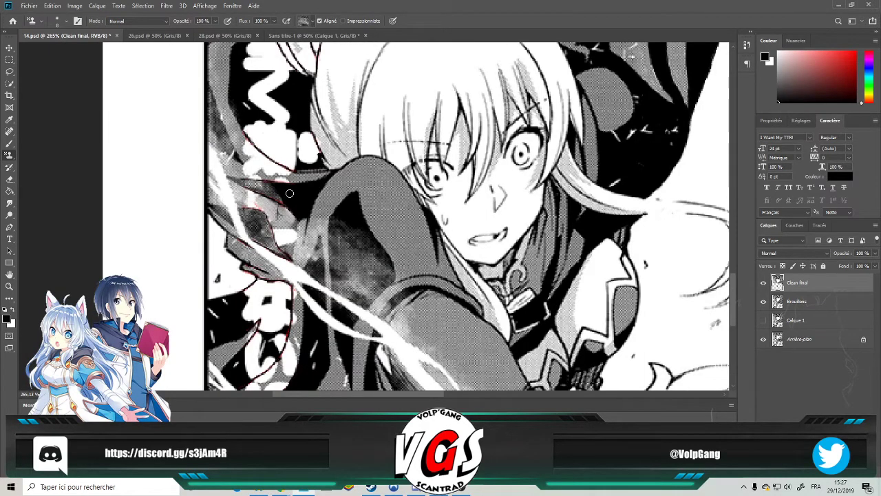
scroll(290, 194, "down", 5)
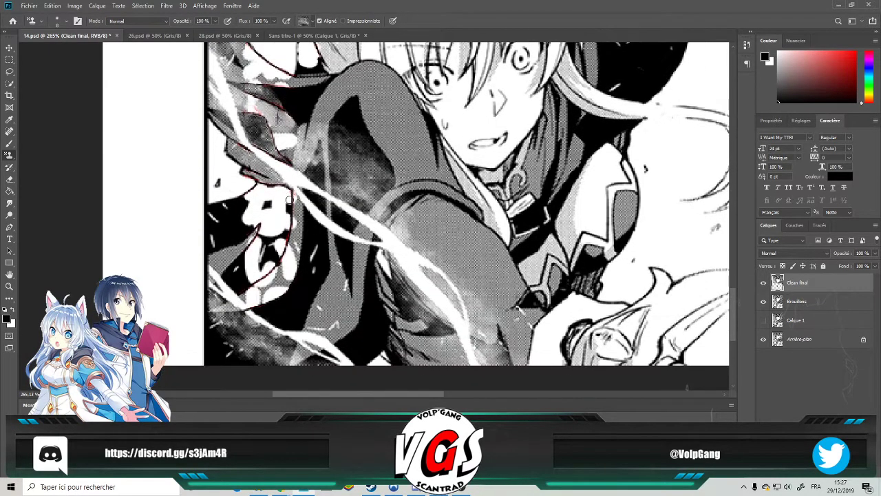
Heal the white patch between the curved red line and the hood's light grey folds on Brouillons with surrounding screentone.
scroll(297, 238, "up", 3)
scroll(283, 204, "up", 5)
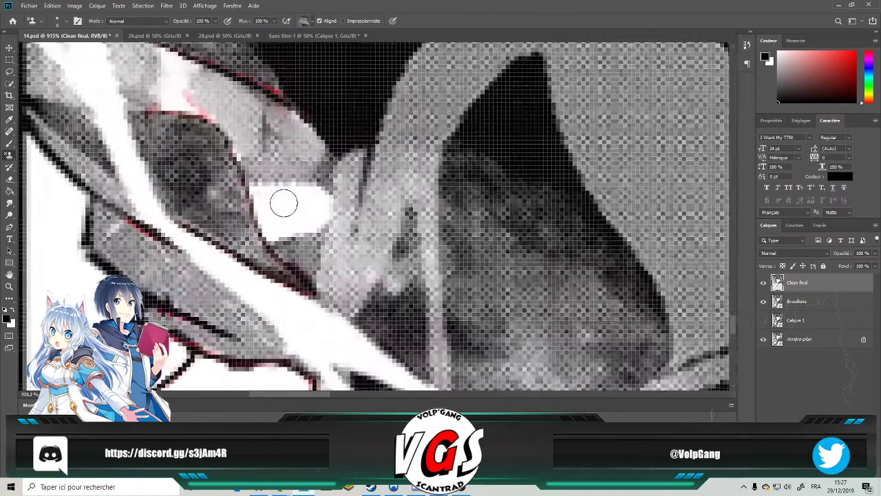
scroll(283, 204, "up", 2)
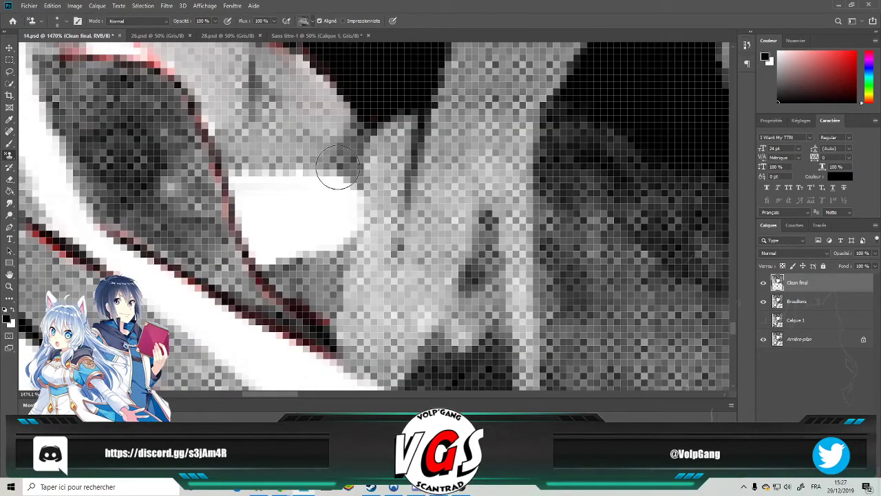
left_click(9, 131)
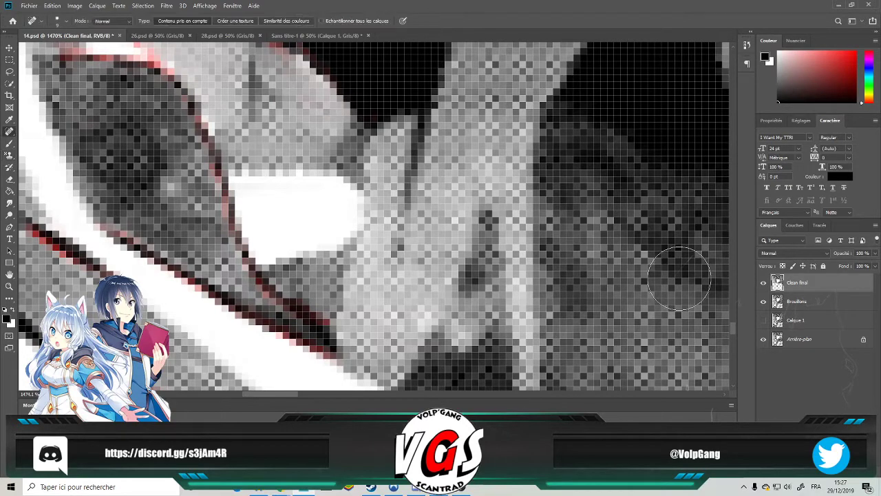
left_click(792, 306)
mouse_move(310, 173)
left_mouse_down()
mouse_move(347, 193)
mouse_move(362, 220)
mouse_move(308, 234)
mouse_move(255, 189)
mouse_move(253, 203)
mouse_move(249, 180)
mouse_move(277, 237)
mouse_move(296, 214)
mouse_move(291, 183)
mouse_move(300, 184)
mouse_move(304, 162)
mouse_move(275, 237)
left_mouse_up()
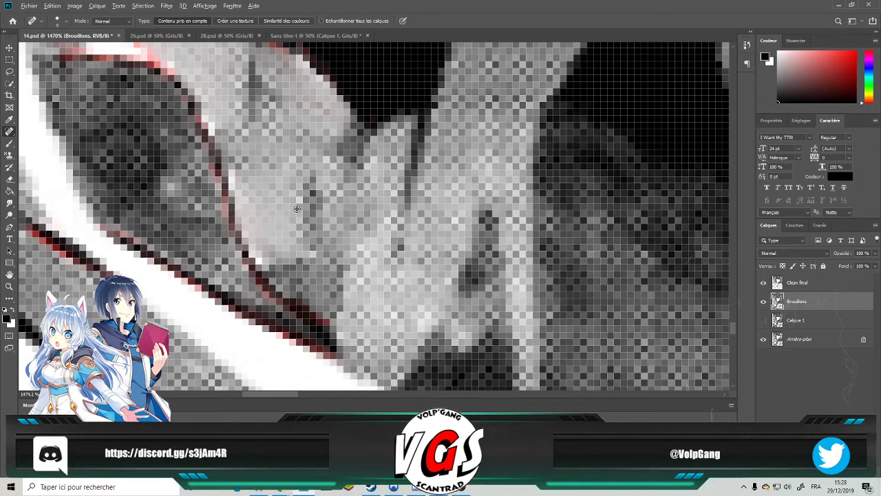
scroll(297, 209, "down", 10)
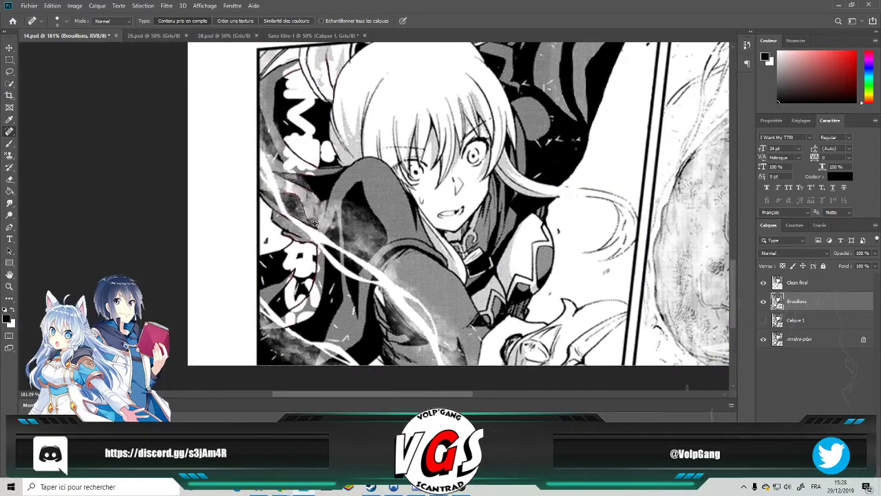
scroll(314, 222, "up", 6)
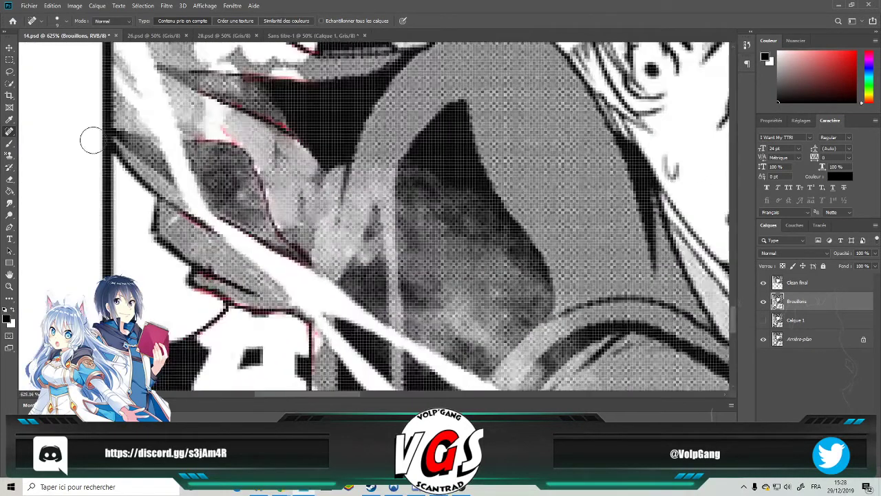
On Clean final, paint the zigzag and lower white lettering beside the hair black, down to the curved red line.
left_click(9, 155)
left_click(793, 286)
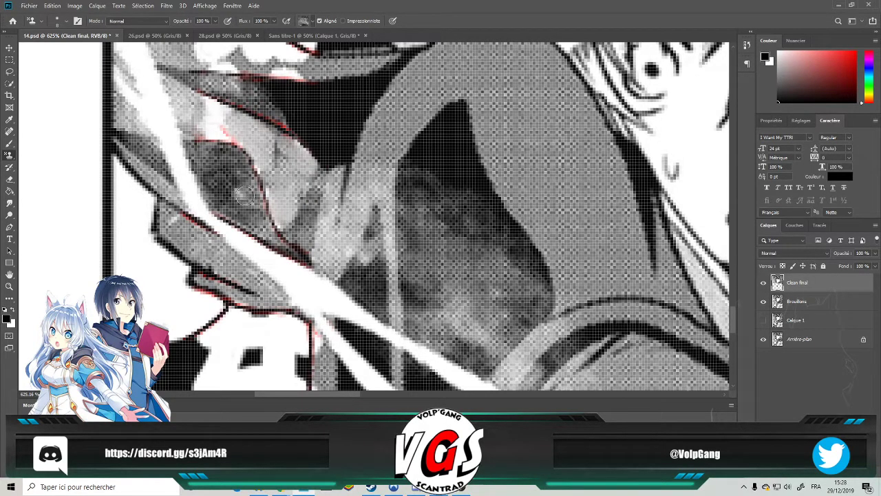
scroll(354, 184, "down", 17)
scroll(348, 190, "up", 2)
scroll(348, 172, "up", 8)
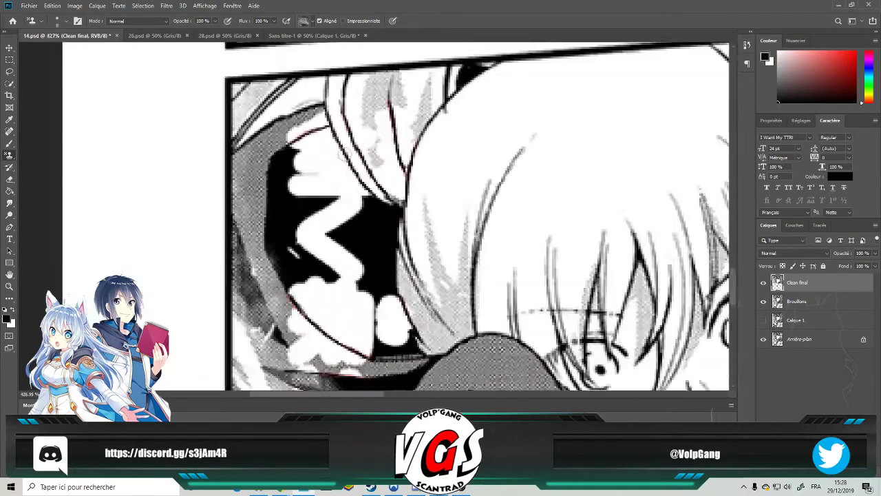
left_click(11, 144)
mouse_move(321, 199)
left_mouse_down()
mouse_move(357, 203)
mouse_move(320, 201)
mouse_move(360, 218)
mouse_move(275, 234)
mouse_move(337, 233)
mouse_move(294, 244)
mouse_move(356, 245)
mouse_move(303, 258)
mouse_move(374, 270)
mouse_move(374, 278)
mouse_move(331, 294)
mouse_move(408, 318)
left_mouse_up()
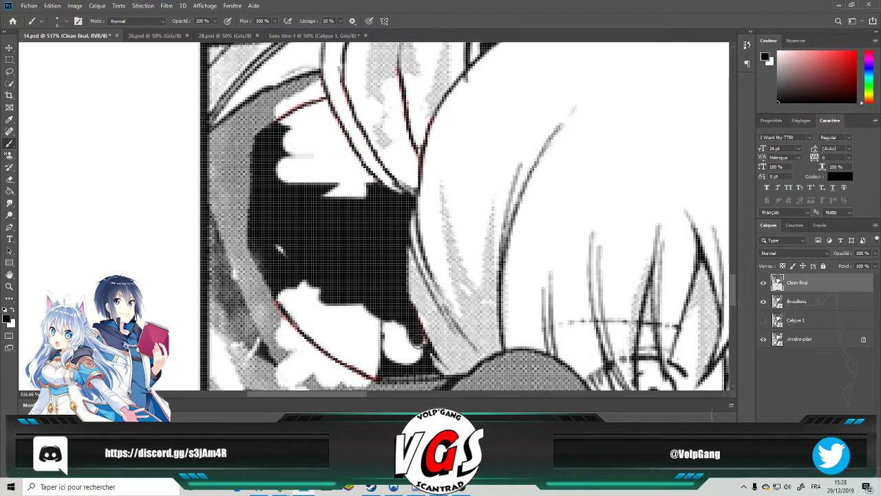
mouse_move(401, 358)
left_mouse_down()
mouse_move(368, 333)
mouse_move(381, 308)
left_mouse_up()
mouse_move(315, 287)
left_mouse_down()
mouse_move(362, 329)
mouse_move(329, 308)
mouse_move(384, 367)
left_mouse_up()
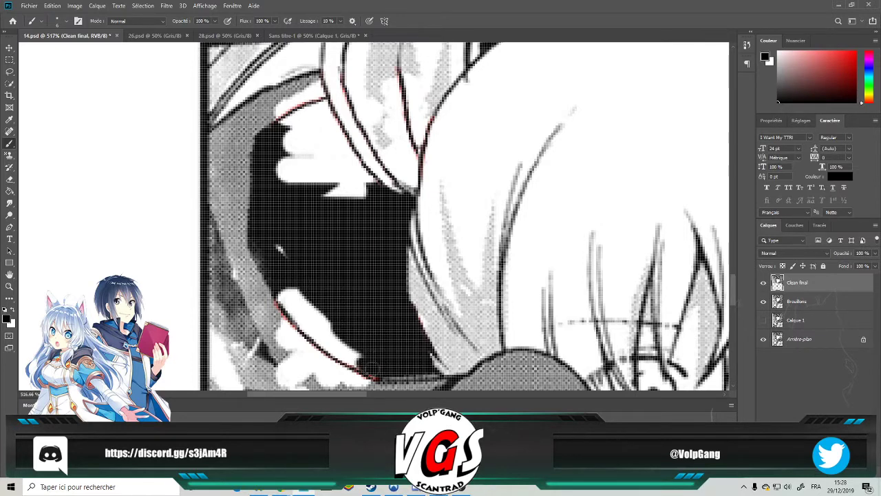
left_click_drag(324, 342, 311, 328)
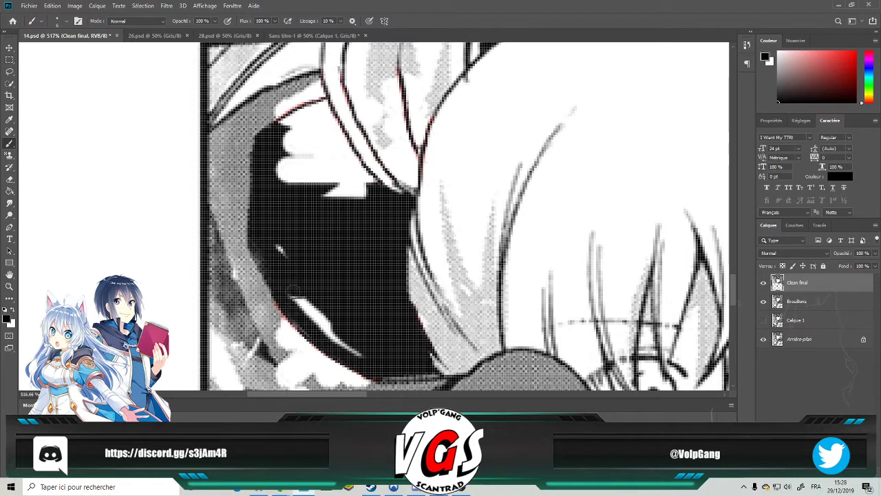
mouse_move(317, 314)
left_mouse_down()
mouse_move(368, 353)
mouse_move(332, 341)
mouse_move(343, 356)
mouse_move(309, 338)
left_mouse_up()
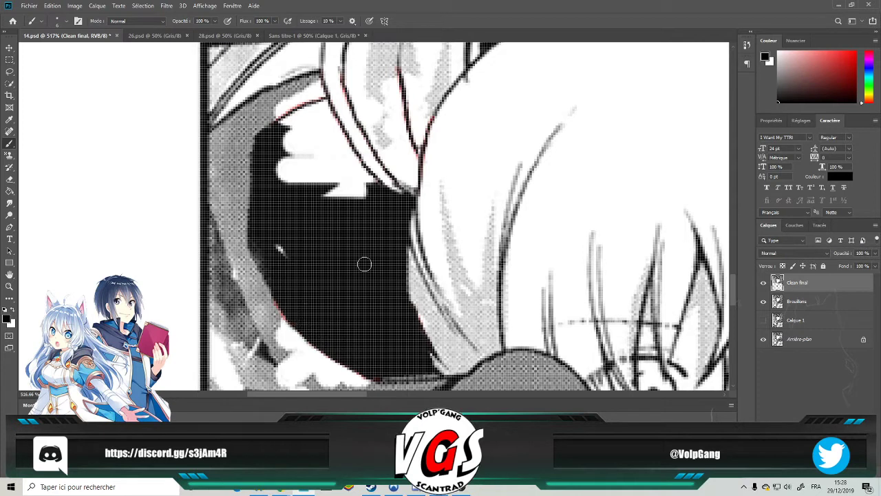
Paint the white lettering at the top of the same dark area black, up to the red line and the hair lock.
mouse_move(316, 103)
left_mouse_down()
mouse_move(285, 116)
mouse_move(313, 122)
mouse_move(281, 161)
mouse_move(315, 169)
mouse_move(268, 171)
mouse_move(370, 184)
left_mouse_up()
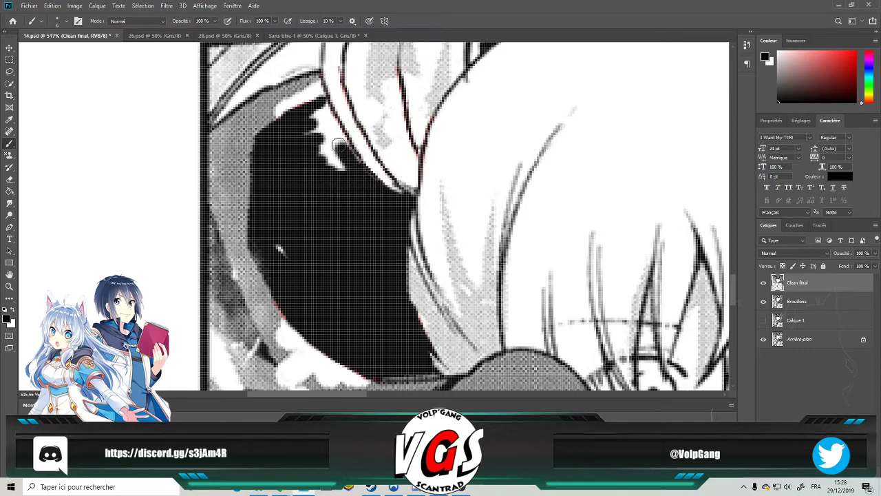
left_click_drag(340, 147, 325, 114)
left_click_drag(323, 134, 335, 165)
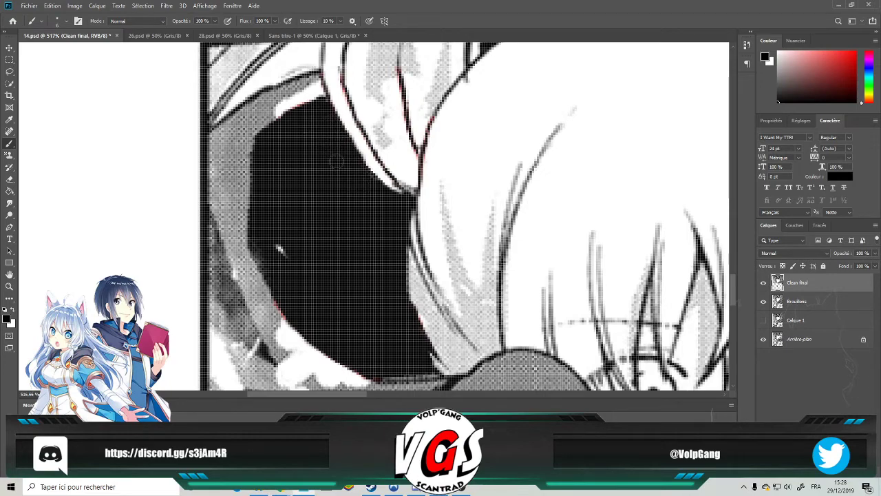
scroll(351, 192, "down", 6)
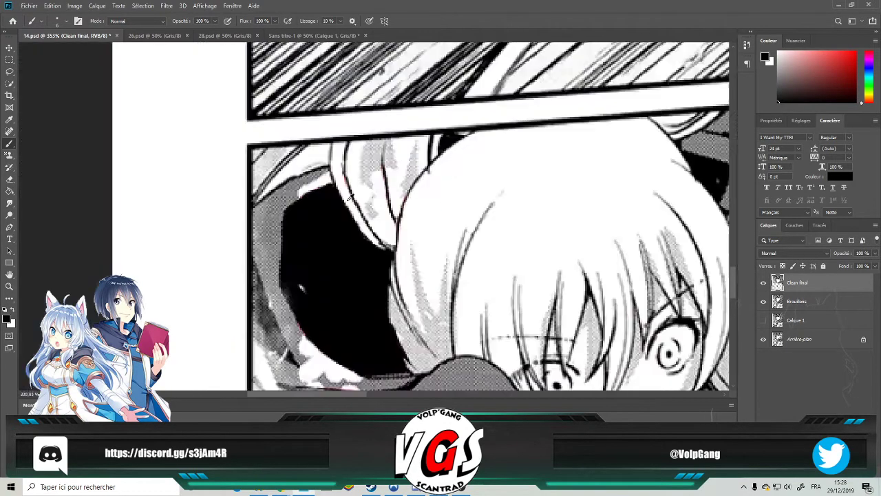
Paint the white lettering below the diagonal white streak black on Clean final, staying within the red outlines and keeping the small light flecks.
scroll(335, 265, "up", 5)
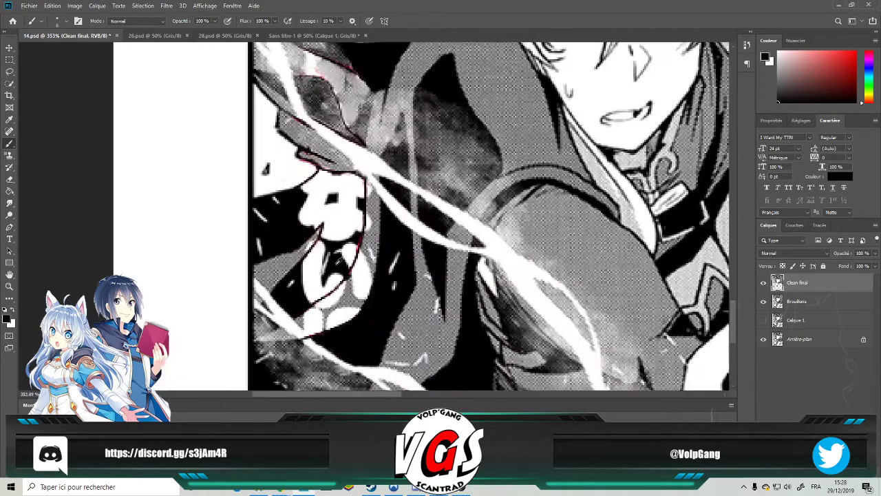
mouse_move(313, 214)
left_mouse_down()
mouse_move(296, 265)
mouse_move(295, 248)
mouse_move(313, 231)
left_mouse_up()
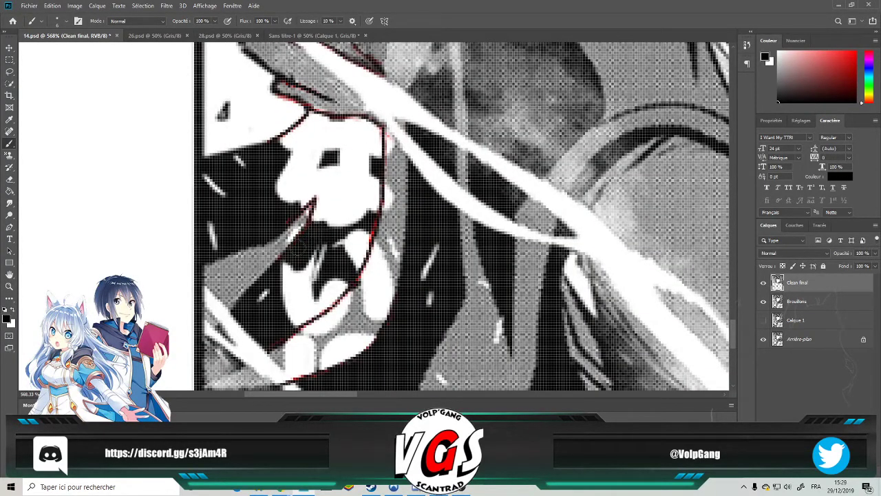
mouse_move(293, 269)
left_mouse_down()
mouse_move(306, 295)
mouse_move(333, 271)
mouse_move(339, 282)
mouse_move(314, 311)
mouse_move(303, 318)
mouse_move(319, 306)
mouse_move(285, 301)
left_mouse_up()
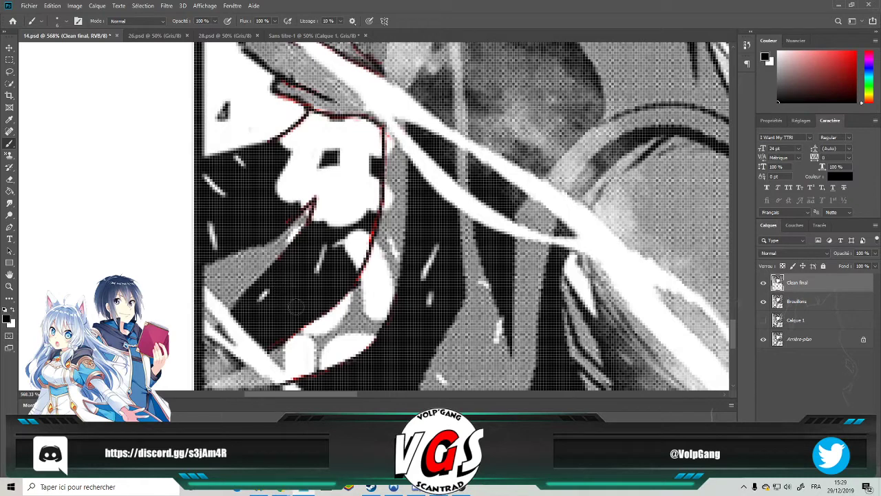
mouse_move(354, 236)
left_mouse_down()
mouse_move(344, 255)
mouse_move(359, 260)
left_mouse_up()
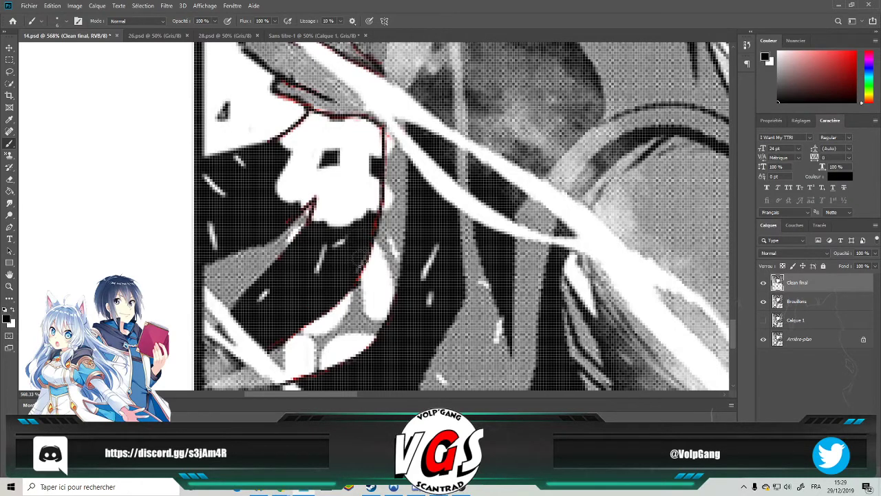
mouse_move(375, 146)
left_mouse_down()
mouse_move(368, 208)
mouse_move(323, 229)
mouse_move(314, 194)
mouse_move(286, 215)
mouse_move(274, 210)
mouse_move(288, 161)
mouse_move(283, 169)
mouse_move(275, 154)
mouse_move(281, 186)
mouse_move(308, 116)
mouse_move(377, 128)
mouse_move(383, 144)
mouse_move(378, 168)
mouse_move(373, 134)
mouse_move(364, 196)
mouse_move(373, 170)
mouse_move(360, 196)
mouse_move(347, 190)
mouse_move(370, 168)
mouse_move(349, 150)
mouse_move(366, 142)
mouse_move(311, 124)
left_mouse_up()
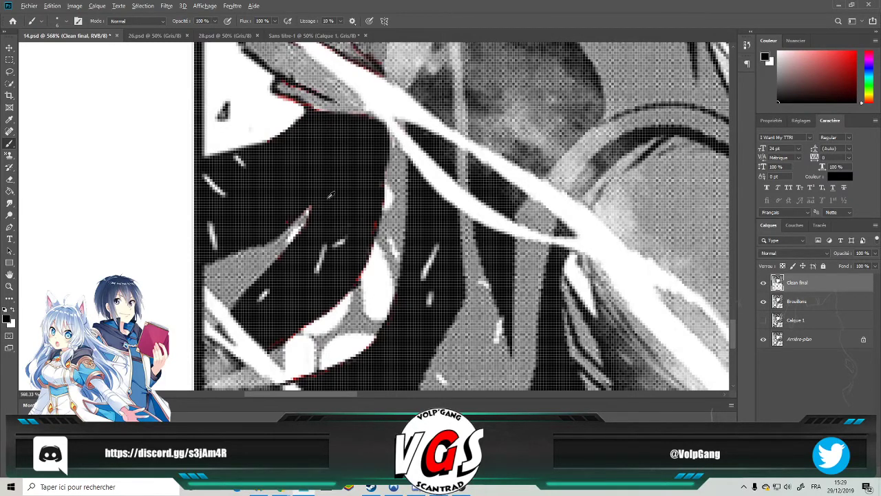
scroll(331, 196, "down", 11, "alt")
scroll(331, 196, "up", 8)
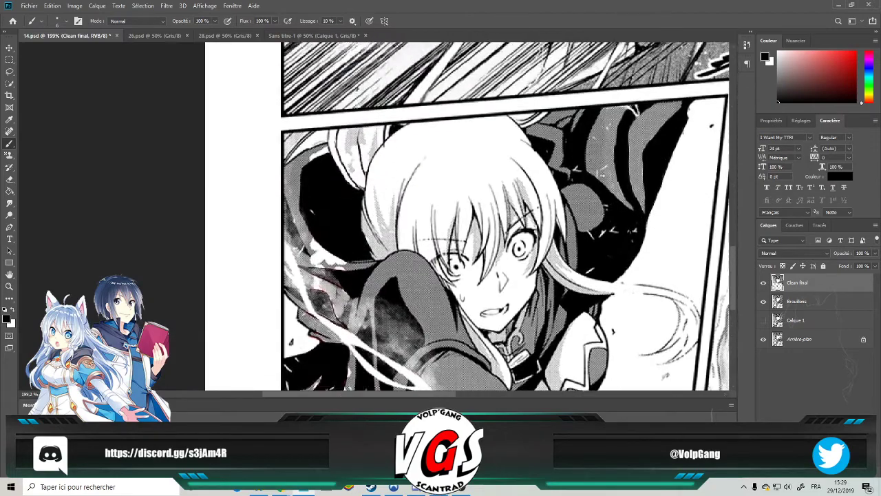
scroll(349, 178, "up", 1)
scroll(349, 176, "up", 10, "alt")
scroll(356, 186, "down", 4)
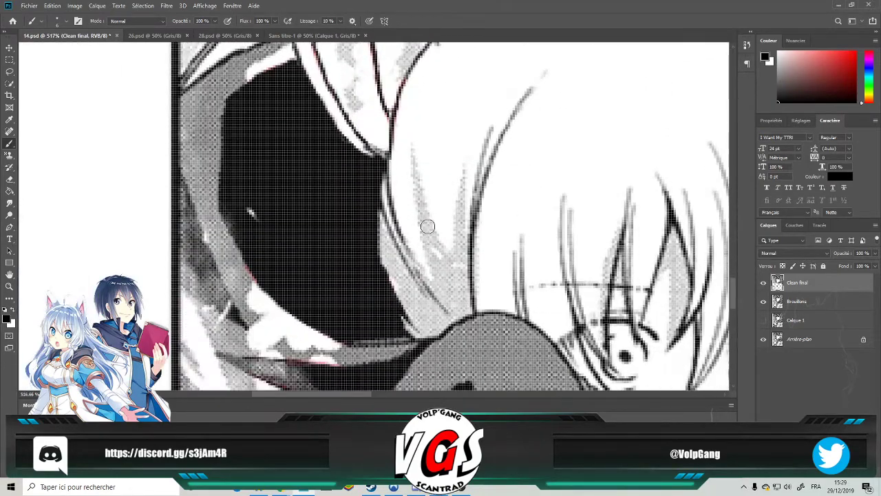
Define a rectangular sample of the light hair screentone on Brouillons as a pattern, and clear the selection.
scroll(427, 226, "right", 3)
scroll(446, 232, "down", 3)
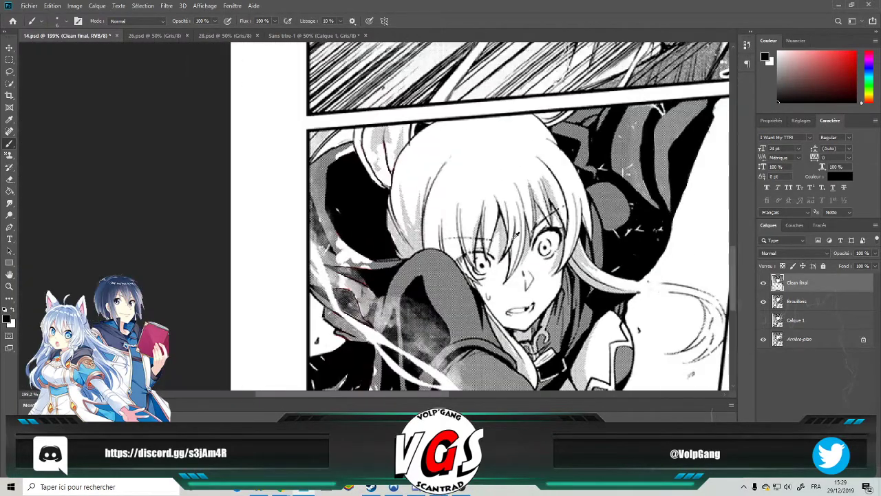
scroll(427, 226, "up", 4)
scroll(396, 233, "down", 3)
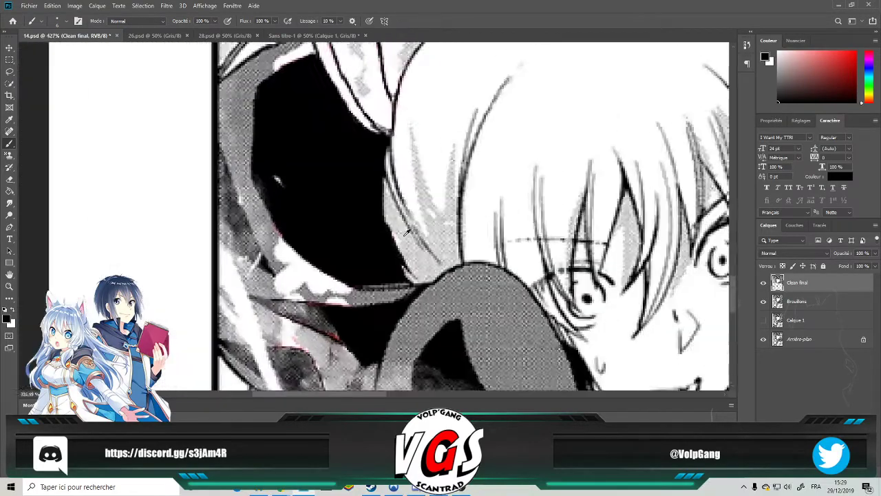
scroll(390, 222, "down", 5)
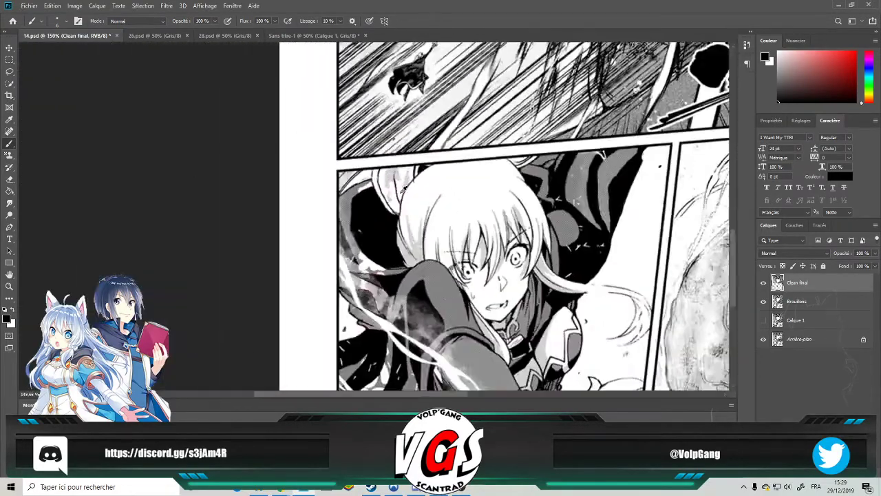
scroll(518, 193, "down", 2)
scroll(517, 192, "up", 5)
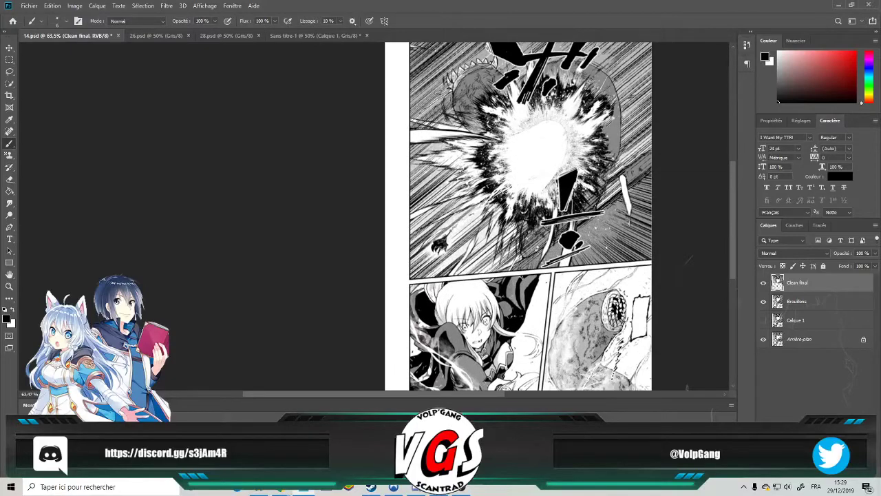
scroll(450, 263, "up", 8)
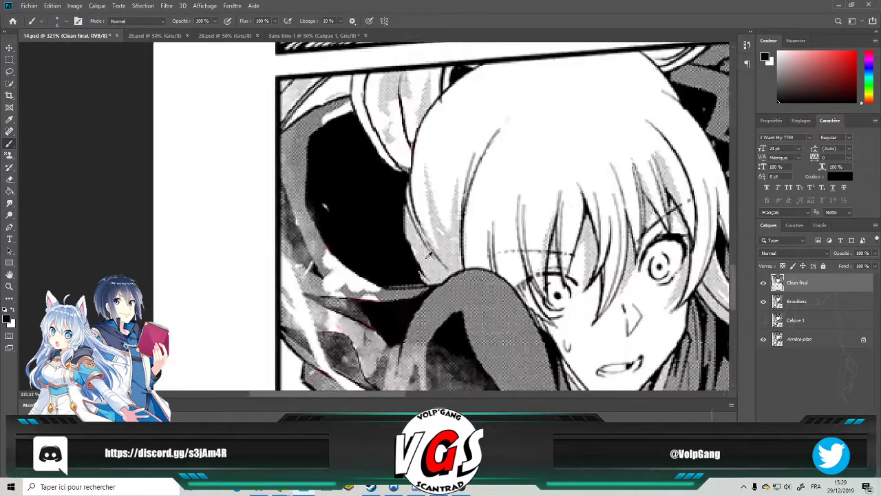
scroll(452, 241, "up", 4)
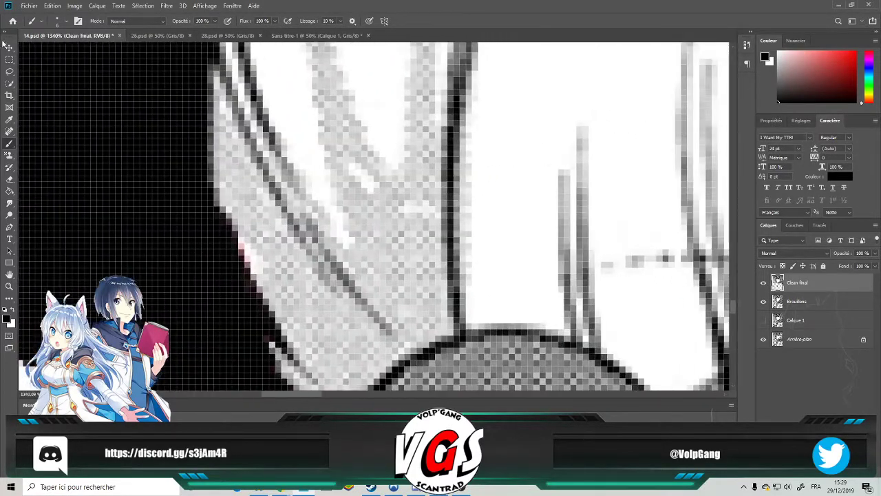
left_click(10, 60)
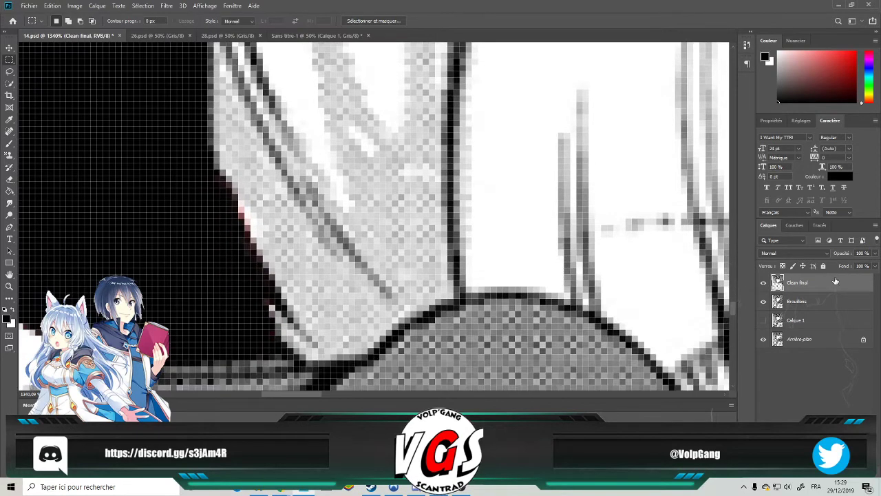
left_click(819, 303)
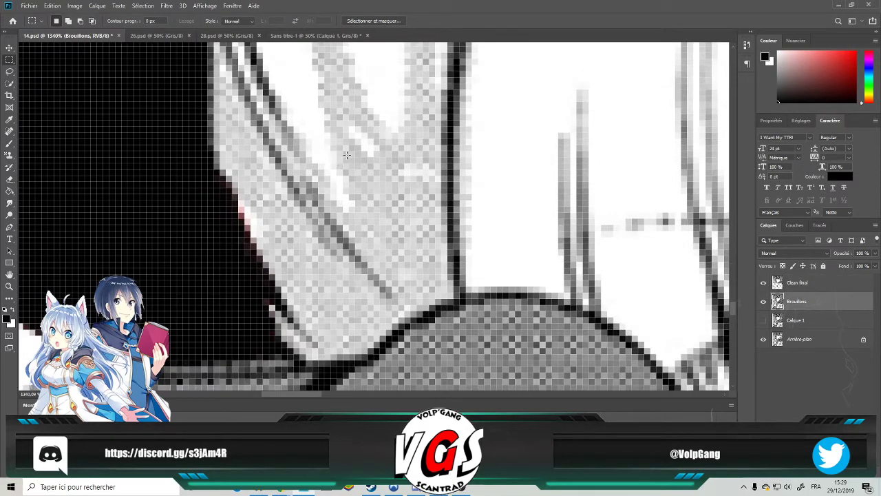
left_click_drag(360, 164, 434, 236)
left_click(52, 5)
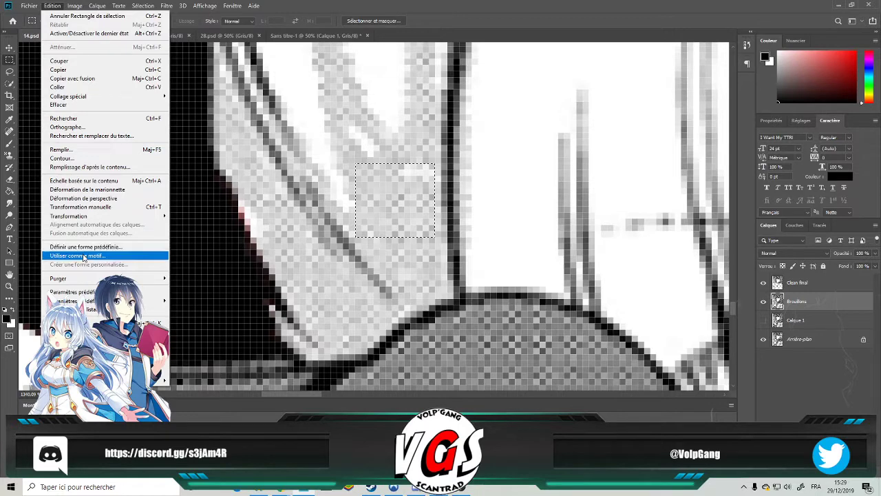
left_click(84, 256)
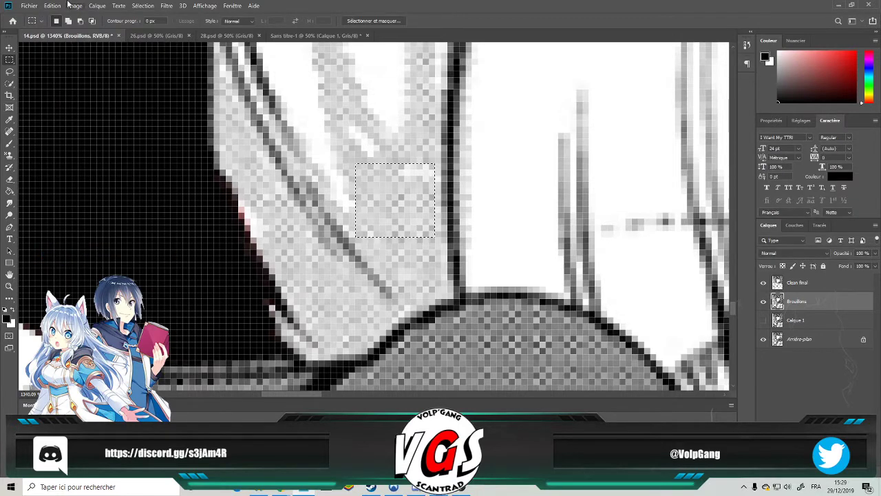
left_click(143, 5)
left_click(148, 24)
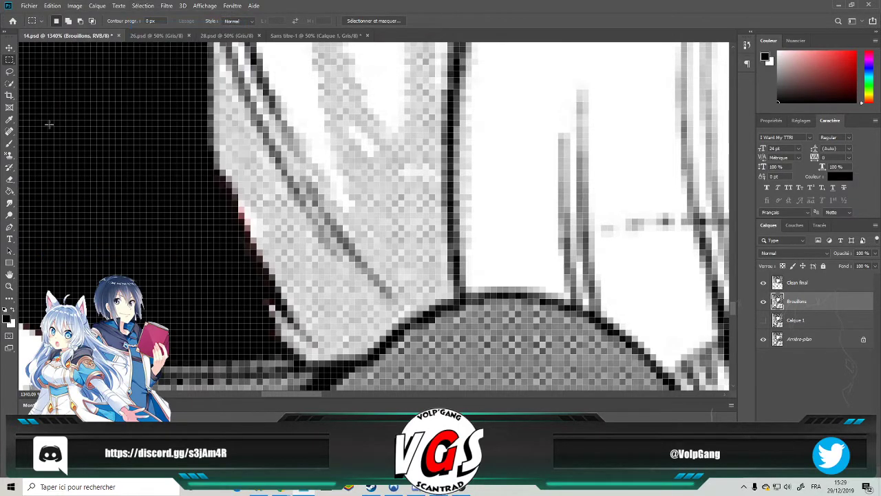
With the Pattern Stamp and the new light screentone, fill the white gaps around the red line in the upper hair lock on Clean final.
left_click(10, 156)
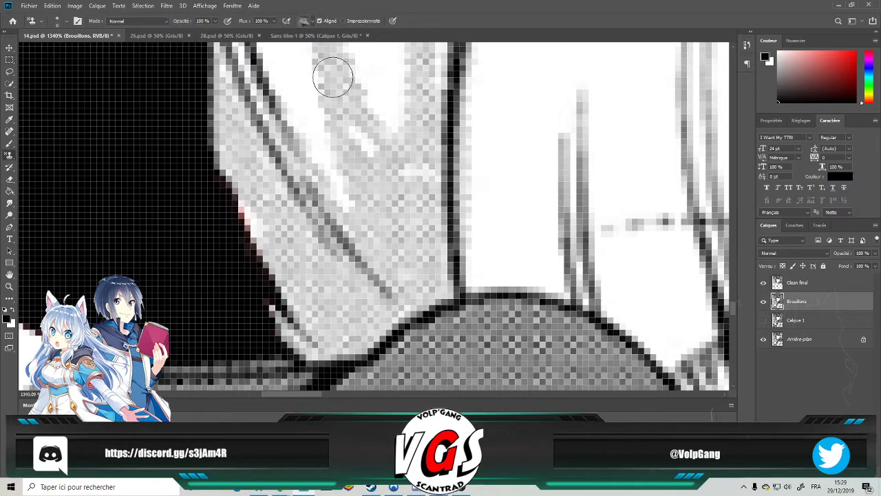
left_click(308, 21)
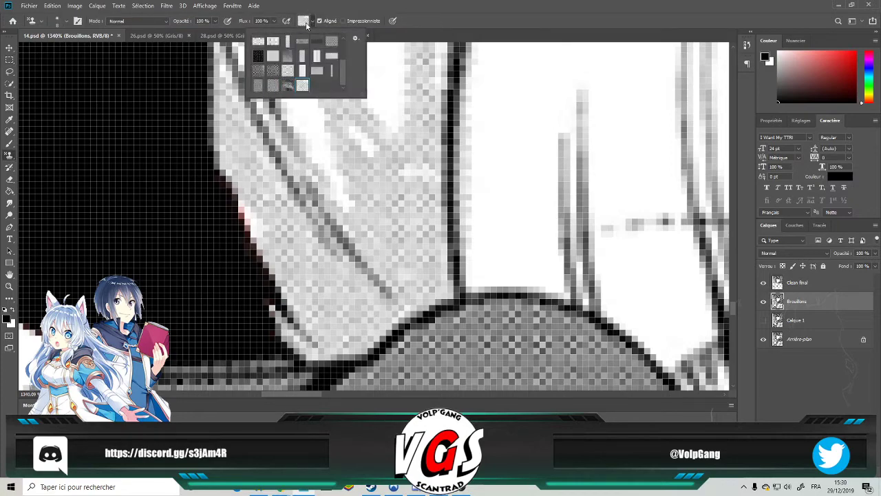
left_click(307, 25)
scroll(320, 151, "down", 7)
scroll(292, 145, "up", 1)
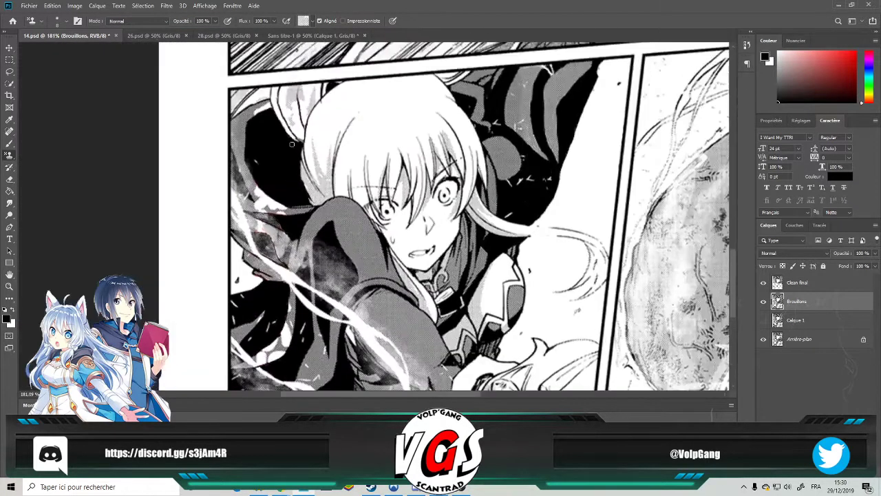
scroll(291, 144, "up", 6)
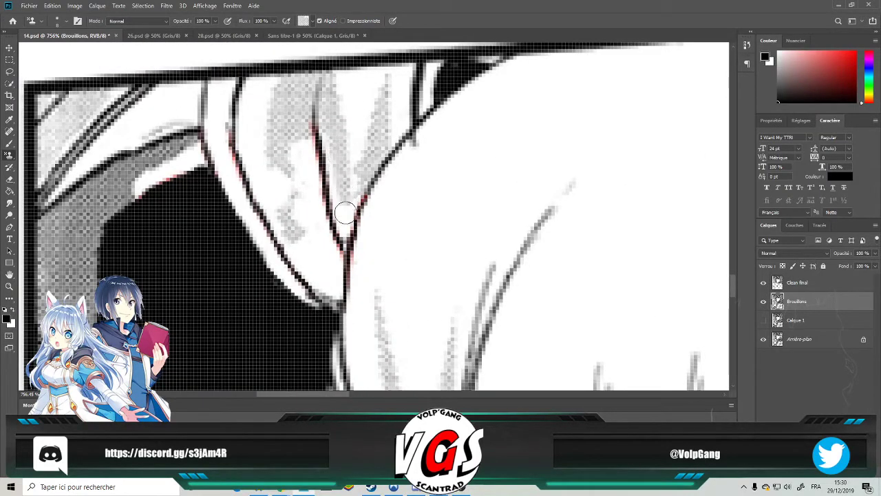
left_click(791, 283)
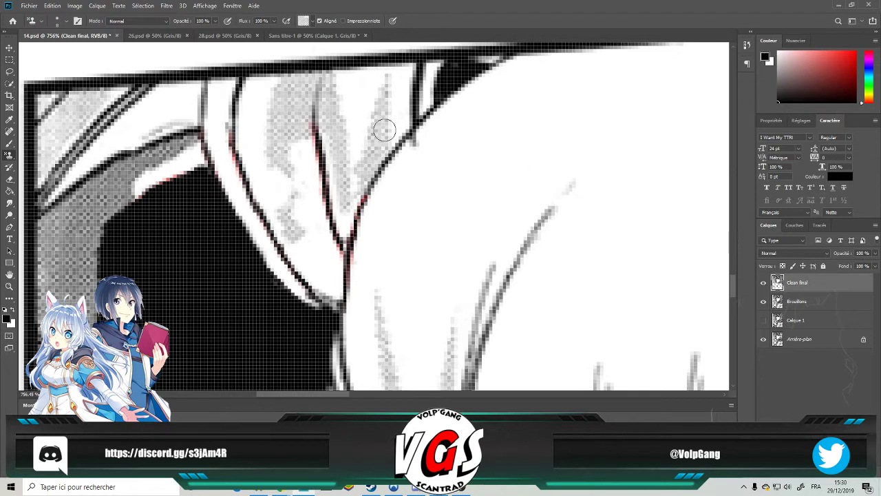
left_click_drag(328, 135, 343, 230)
mouse_move(300, 131)
left_mouse_down()
mouse_move(313, 228)
mouse_move(299, 238)
mouse_move(284, 214)
mouse_move(277, 160)
mouse_move(305, 270)
mouse_move(297, 168)
left_mouse_up()
left_click_drag(321, 254, 329, 283)
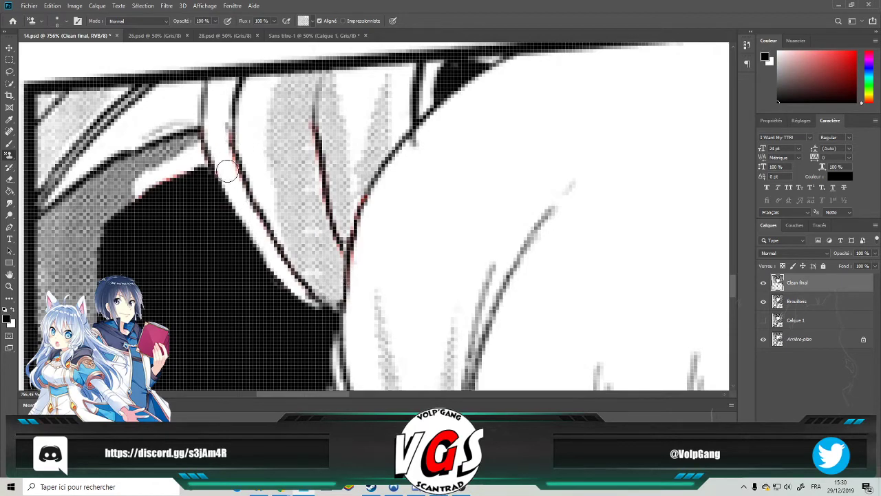
Reduce the stamp size and shade the white outer edge of the same hair lock, down to its tip, with the light screentone.
scroll(236, 191, "down", 7)
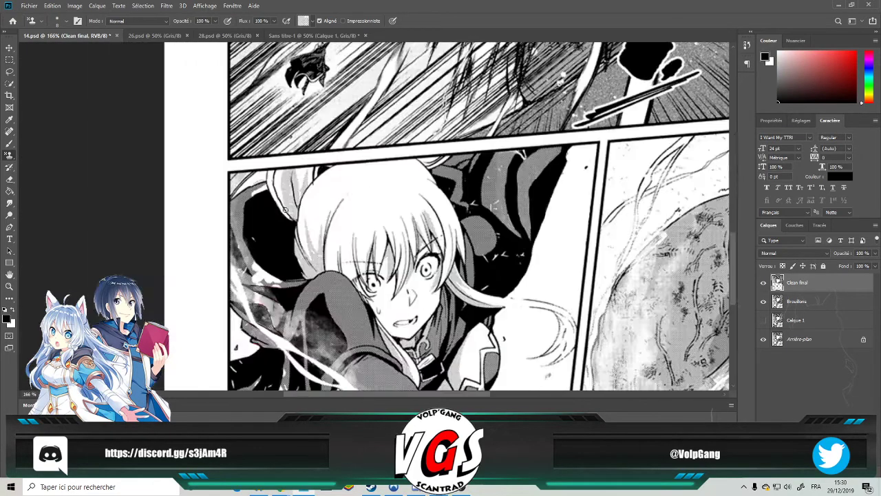
scroll(274, 186, "up", 6)
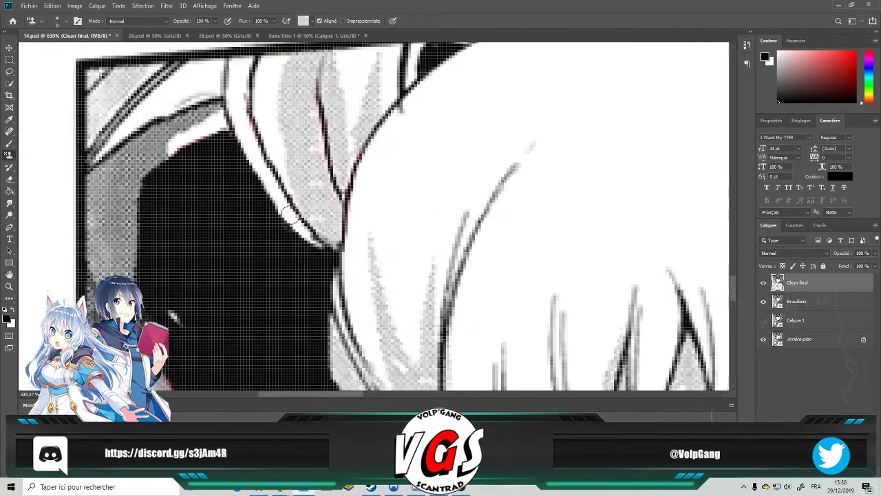
right_click(293, 214, "alt")
scroll(289, 217, "up", 2)
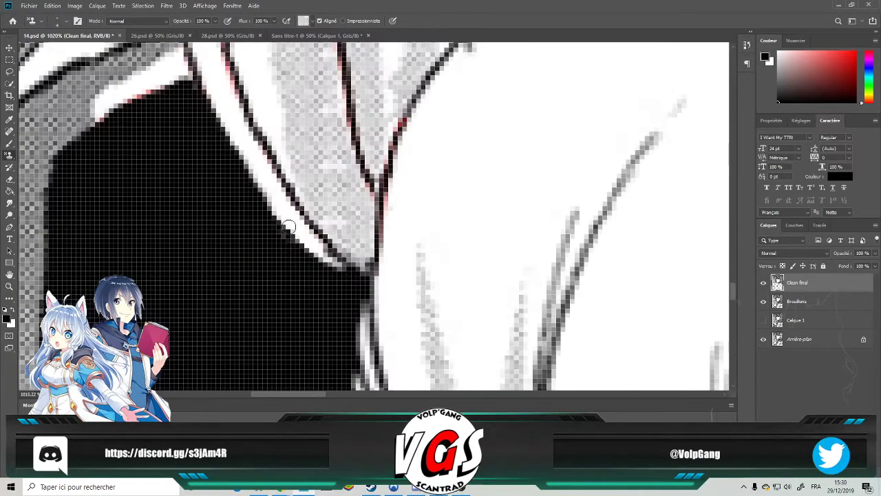
mouse_move(278, 190)
left_mouse_down()
mouse_move(315, 250)
mouse_move(349, 275)
left_mouse_up()
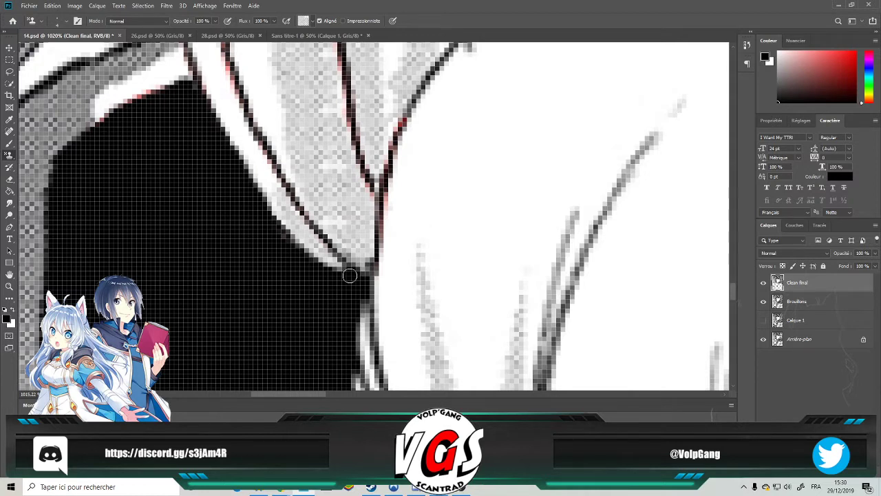
Choose the darker grey screentone pattern and fill the white patches on the curved cloth strip and under the red fold line below it.
scroll(349, 275, "down", 8)
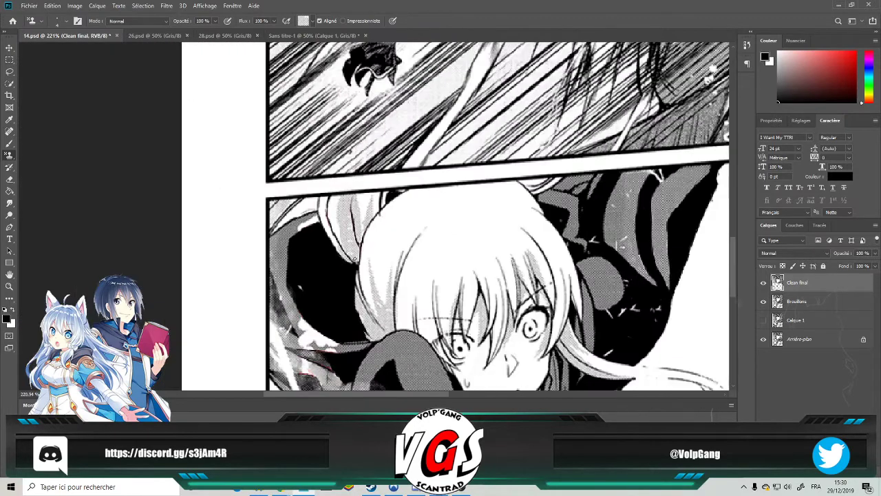
scroll(325, 250, "down", 3)
scroll(314, 228, "up", 2)
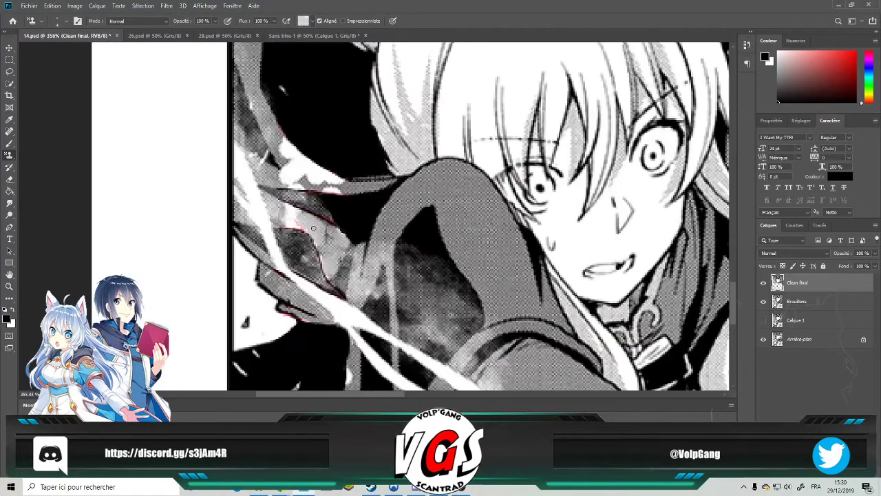
left_click(312, 23)
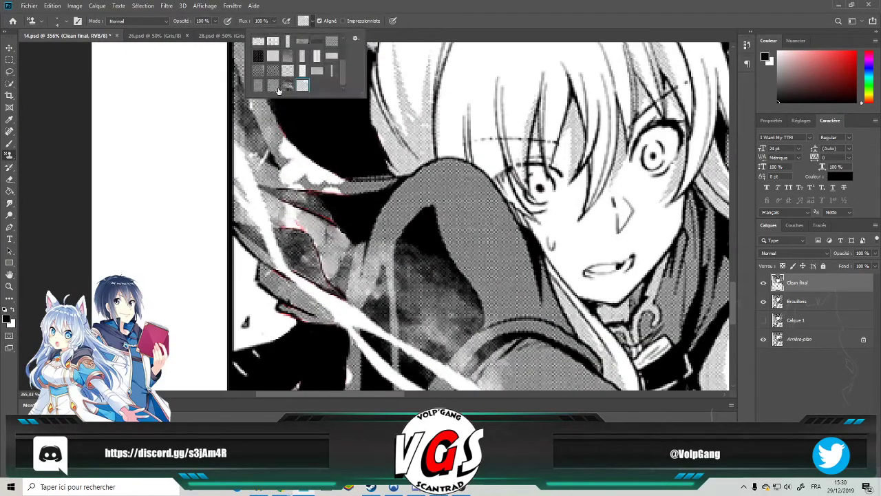
left_click(305, 23)
left_click_drag(313, 170, 379, 199)
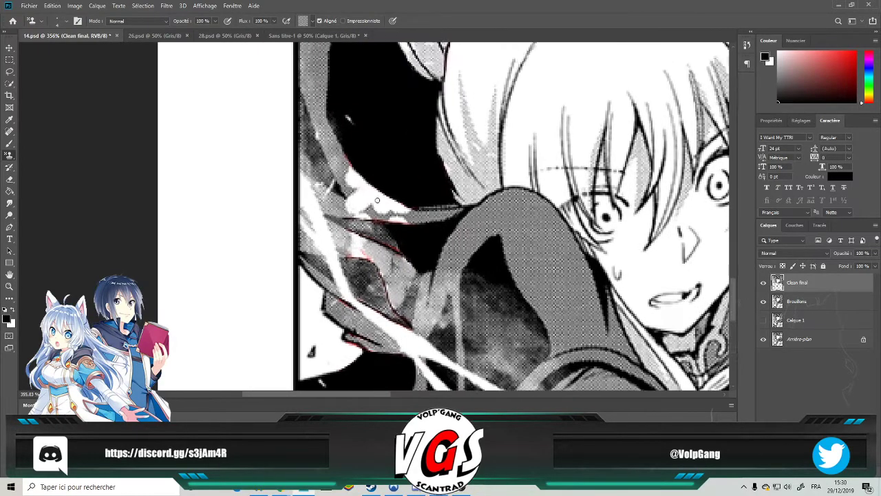
scroll(380, 199, "up", 8)
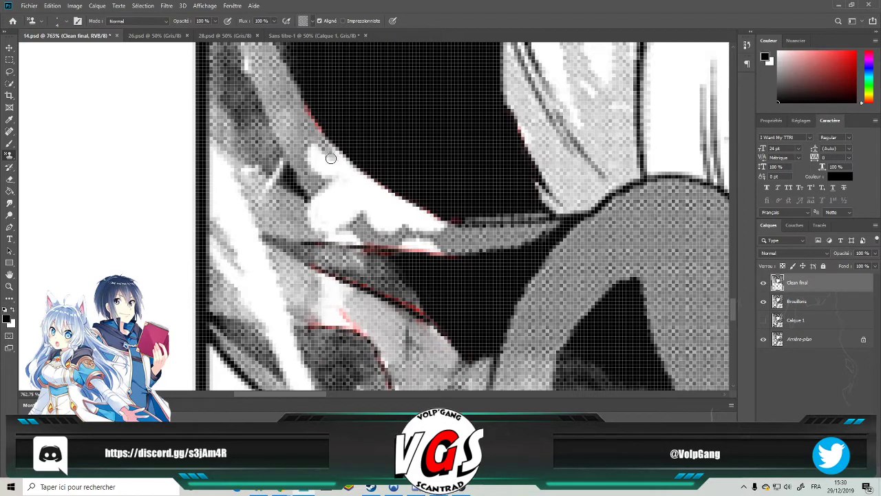
mouse_move(339, 160)
left_mouse_down()
mouse_move(379, 192)
mouse_move(362, 185)
mouse_move(405, 209)
mouse_move(361, 179)
mouse_move(393, 199)
left_mouse_up()
mouse_move(429, 221)
left_mouse_down()
mouse_move(391, 231)
mouse_move(402, 231)
mouse_move(381, 220)
mouse_move(387, 216)
mouse_move(404, 223)
mouse_move(348, 196)
mouse_move(333, 181)
mouse_move(348, 173)
mouse_move(301, 151)
mouse_move(315, 142)
mouse_move(353, 183)
mouse_move(327, 190)
mouse_move(302, 214)
mouse_move(340, 237)
left_mouse_up()
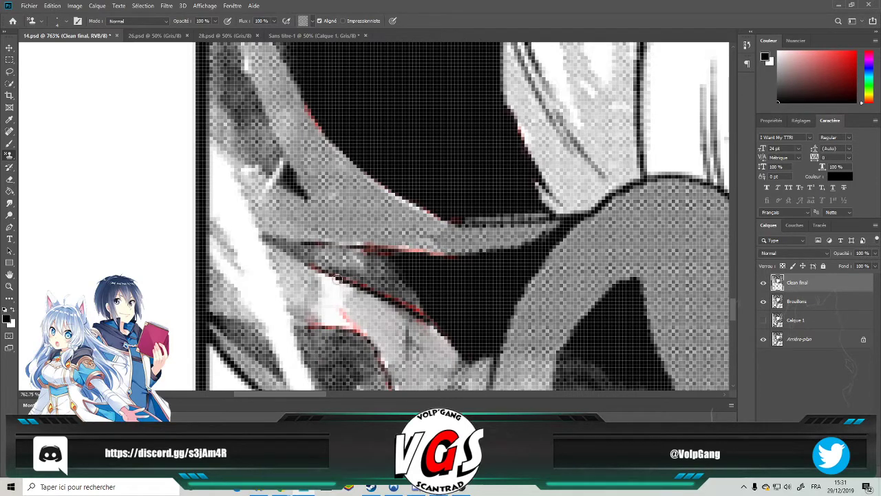
mouse_move(319, 278)
left_mouse_down()
mouse_move(333, 301)
mouse_move(329, 316)
left_mouse_up()
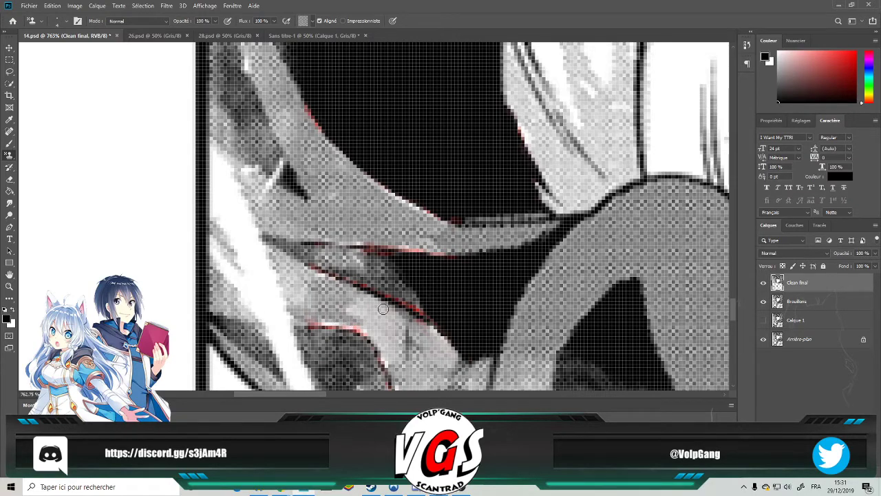
Stamp the grey screentone over the white lettering in the curved fold near the panel's bottom, staying between the red outlines.
scroll(382, 309, "down", 5)
scroll(378, 241, "down", 10)
scroll(376, 239, "down", 3)
scroll(383, 246, "up", 10)
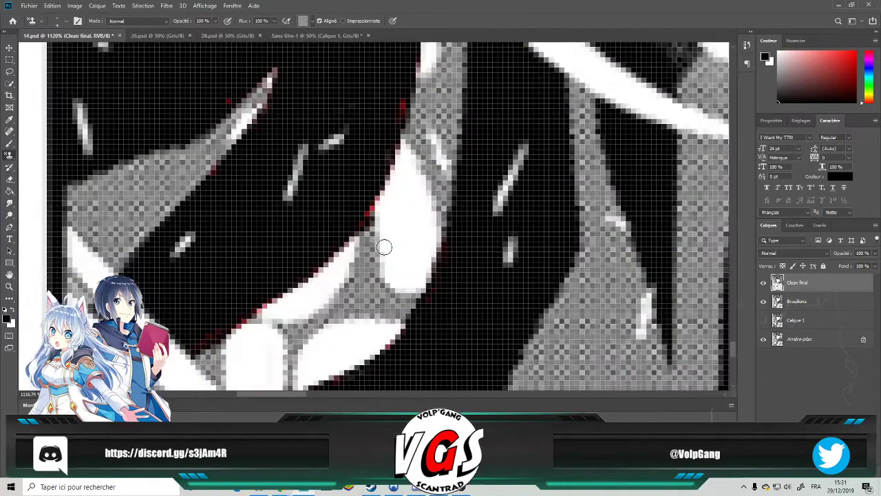
mouse_move(402, 155)
left_mouse_down()
mouse_move(377, 265)
mouse_move(412, 173)
mouse_move(413, 218)
mouse_move(425, 205)
mouse_move(400, 238)
mouse_move(430, 227)
mouse_move(433, 242)
mouse_move(418, 271)
mouse_move(428, 240)
left_mouse_up()
mouse_move(370, 238)
left_mouse_down()
mouse_move(339, 265)
mouse_move(368, 241)
mouse_move(352, 261)
mouse_move(353, 278)
mouse_move(272, 313)
mouse_move(341, 297)
mouse_move(352, 309)
mouse_move(296, 378)
mouse_move(349, 340)
left_mouse_up()
scroll(350, 339, "down", 5)
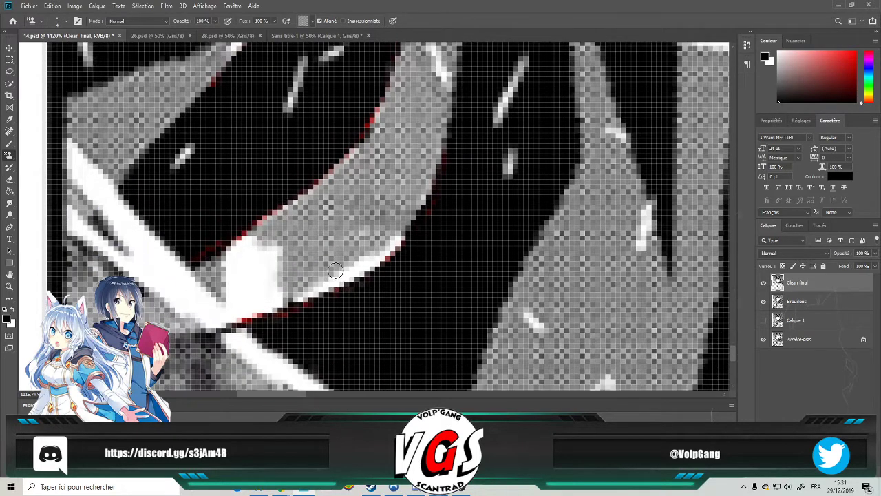
mouse_move(397, 204)
left_mouse_down()
mouse_move(366, 233)
mouse_move(273, 262)
mouse_move(294, 260)
mouse_move(254, 279)
mouse_move(396, 213)
left_mouse_up()
mouse_move(278, 226)
left_mouse_down()
mouse_move(273, 253)
mouse_move(261, 254)
mouse_move(230, 228)
mouse_move(249, 217)
mouse_move(231, 254)
mouse_move(234, 279)
mouse_move(251, 260)
left_mouse_up()
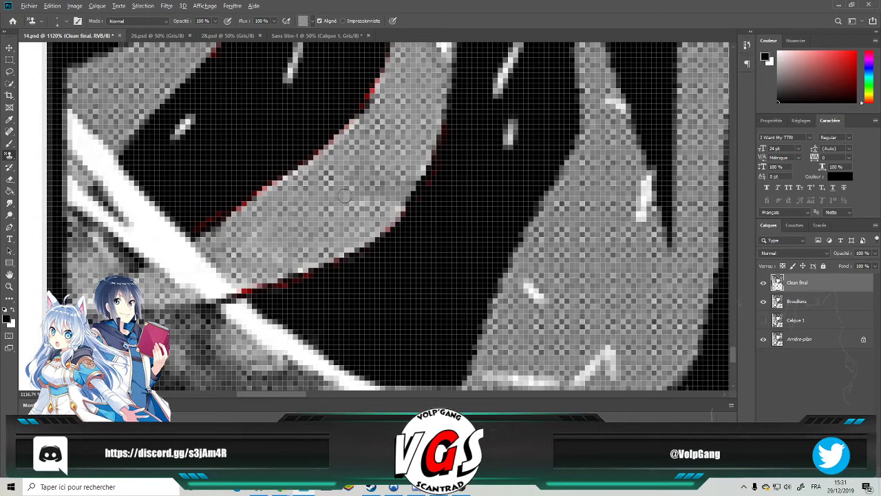
Hide the Brouillons layer and inspect the character's panel for remaining white lettering.
scroll(368, 199, "down", 13)
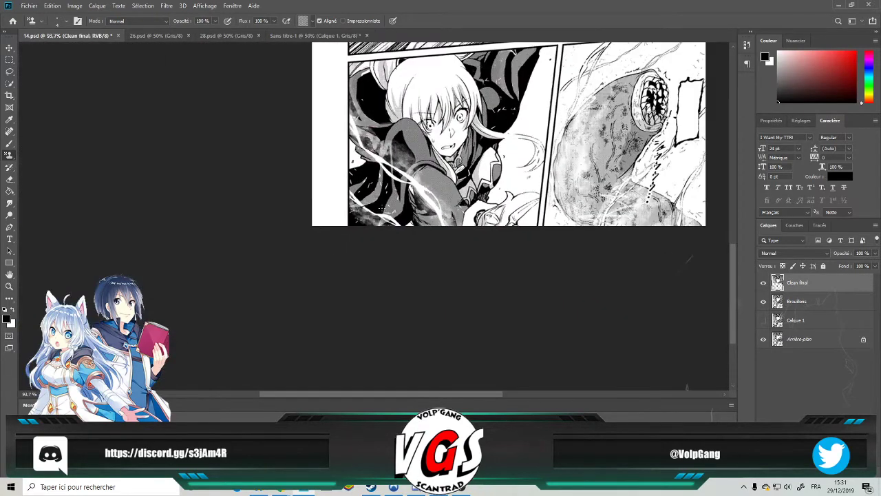
scroll(509, 156, "up", 2)
scroll(387, 205, "up", 3)
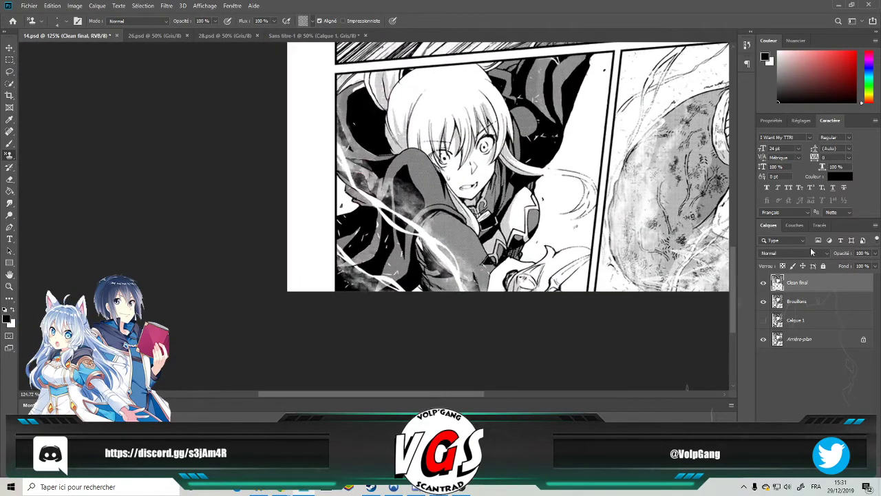
left_click(762, 303)
scroll(303, 162, "up", 8)
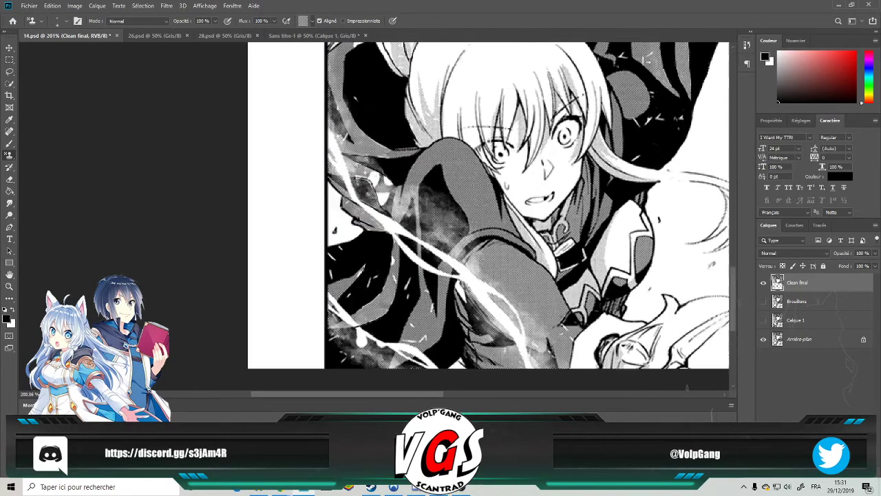
scroll(377, 180, "down", 5)
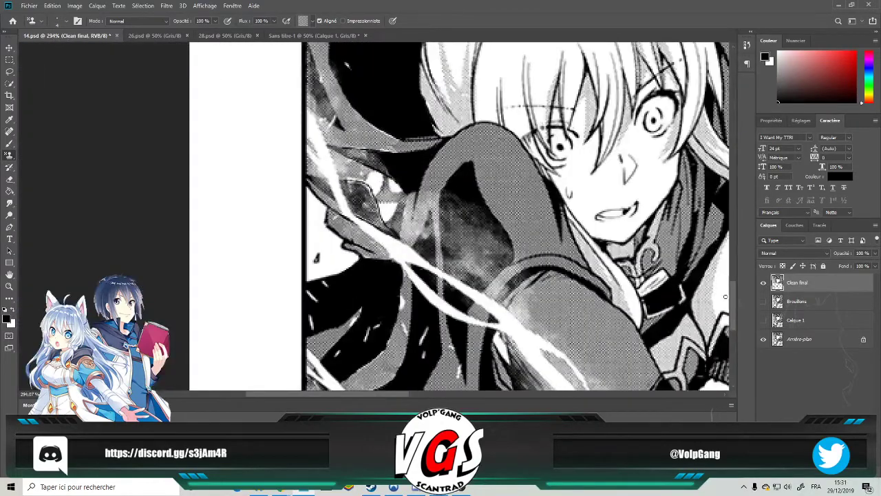
Show the Brouillons layer, hide Clean final, and try erasing the red guide lines over the lettering on Brouillons.
left_click(762, 301)
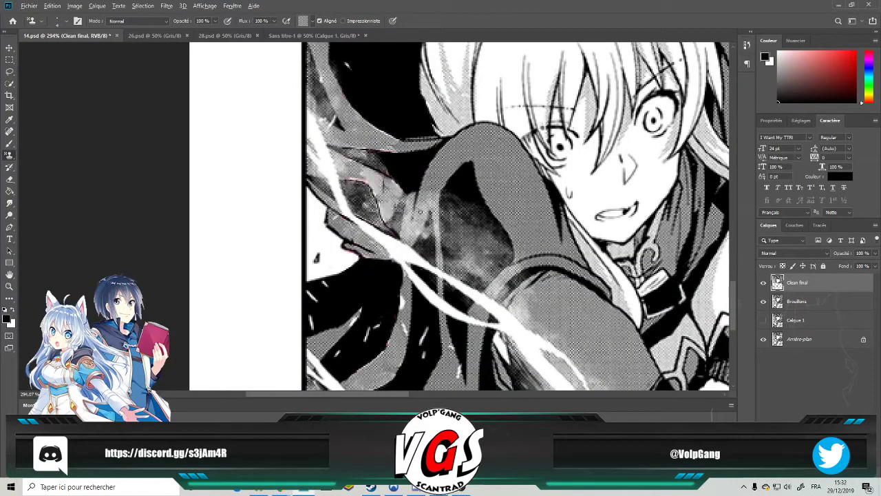
scroll(385, 187, "down", 2)
scroll(436, 207, "up", 3)
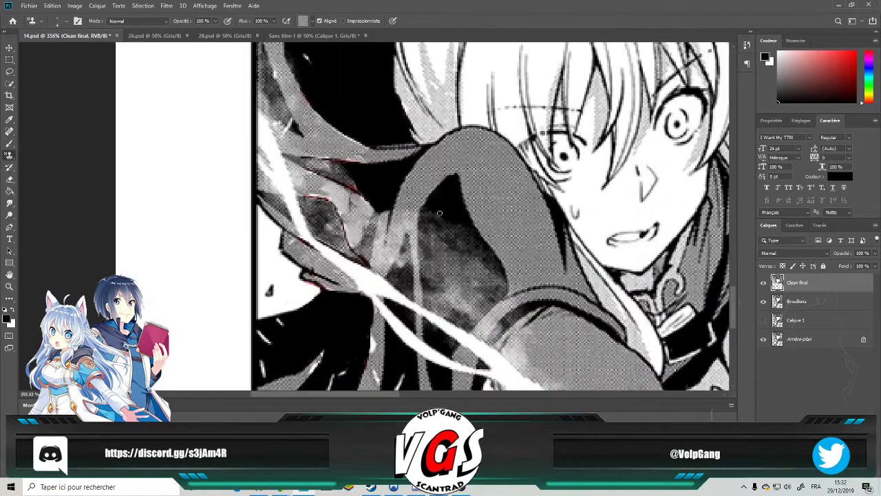
scroll(276, 203, "left", 2)
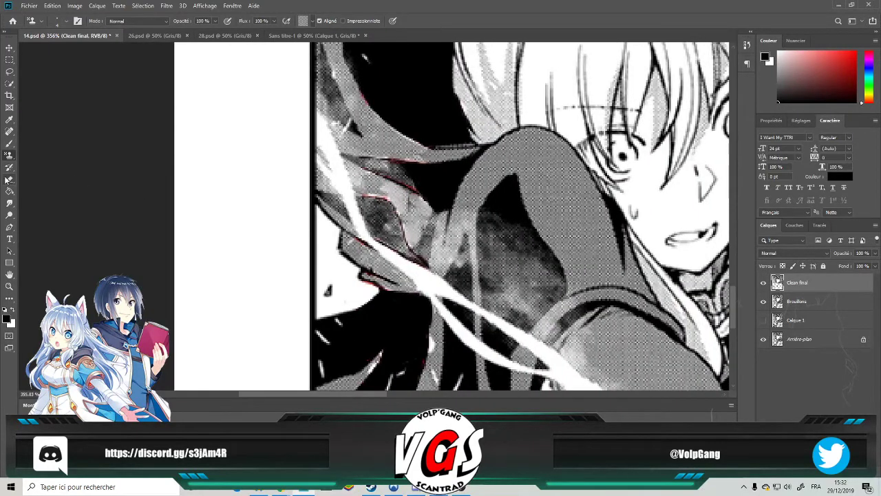
left_click(9, 180)
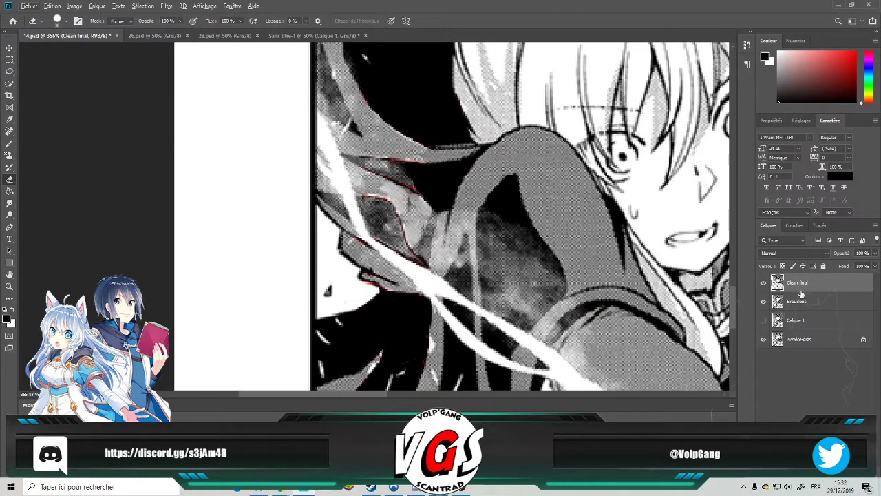
left_click(763, 284)
scroll(421, 270, "down", 5)
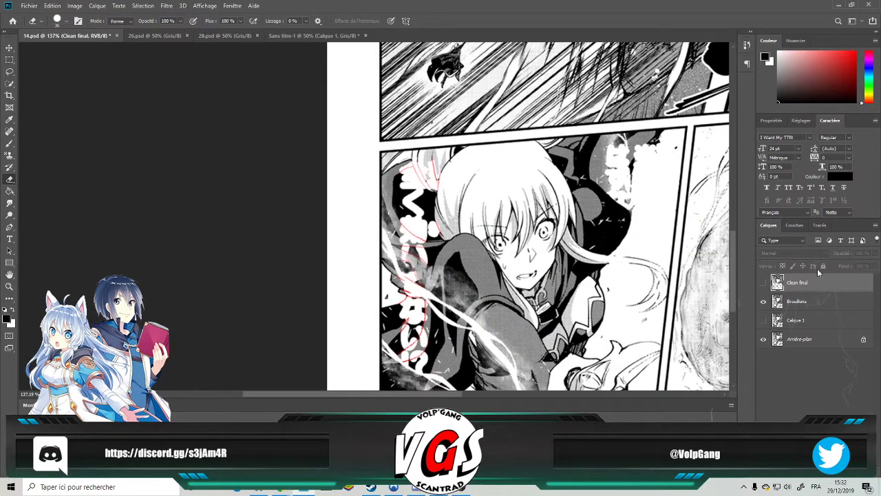
left_click(796, 300)
mouse_move(422, 165)
left_mouse_down()
mouse_move(432, 192)
mouse_move(403, 167)
mouse_move(414, 163)
mouse_move(426, 182)
mouse_move(439, 219)
mouse_move(427, 226)
mouse_move(451, 237)
mouse_move(401, 234)
mouse_move(401, 220)
mouse_move(398, 232)
mouse_move(430, 248)
mouse_move(401, 244)
mouse_move(435, 244)
mouse_move(633, 181)
mouse_move(640, 156)
mouse_move(610, 222)
mouse_move(479, 281)
mouse_move(417, 284)
mouse_move(433, 262)
mouse_move(405, 262)
mouse_move(410, 303)
mouse_move(422, 302)
mouse_move(413, 323)
mouse_move(401, 325)
mouse_move(431, 329)
mouse_move(415, 344)
left_mouse_up()
scroll(421, 346, "down", 2)
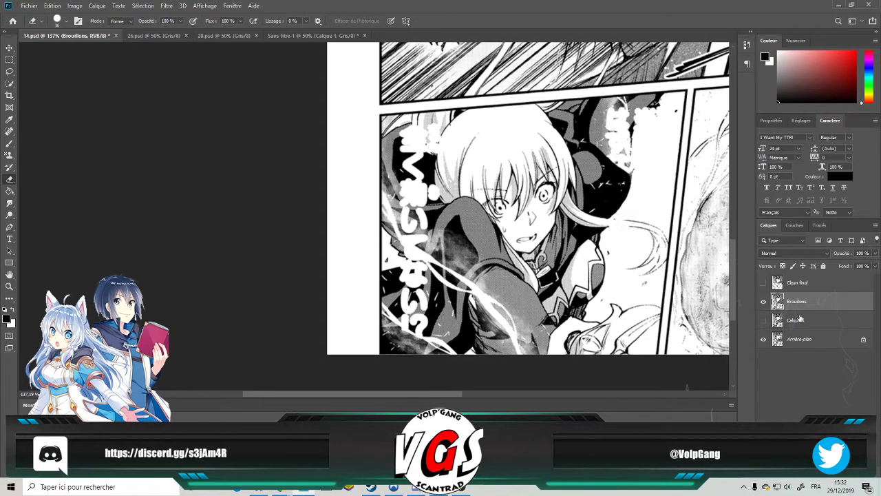
Show and hide the Clean final layer to compare the rebuilt artwork with the original Japanese lettering.
left_click(764, 283)
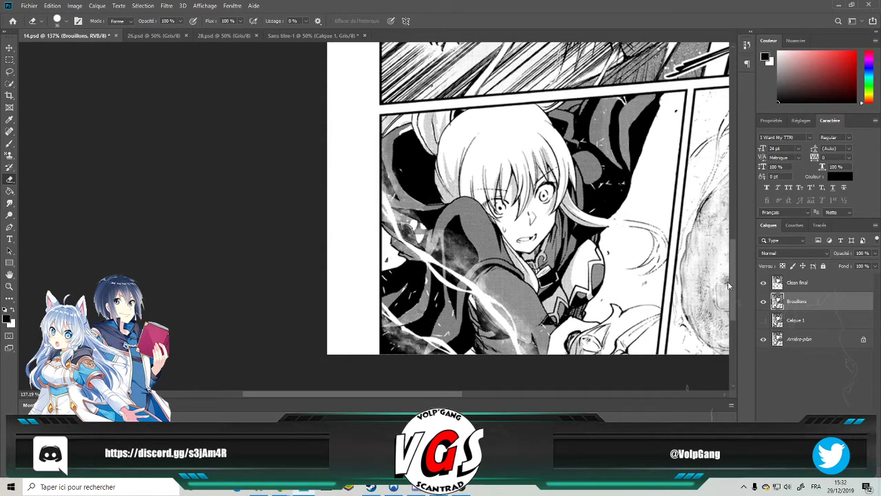
scroll(762, 285, "down", 4)
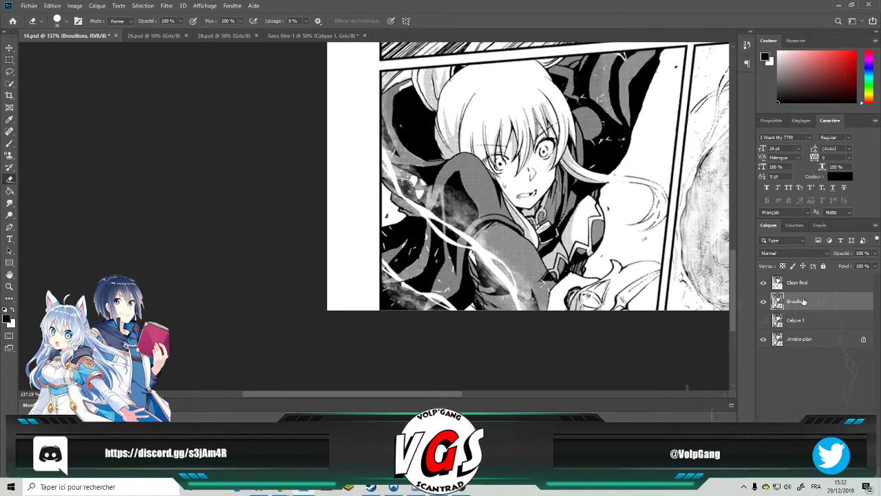
left_click(762, 283)
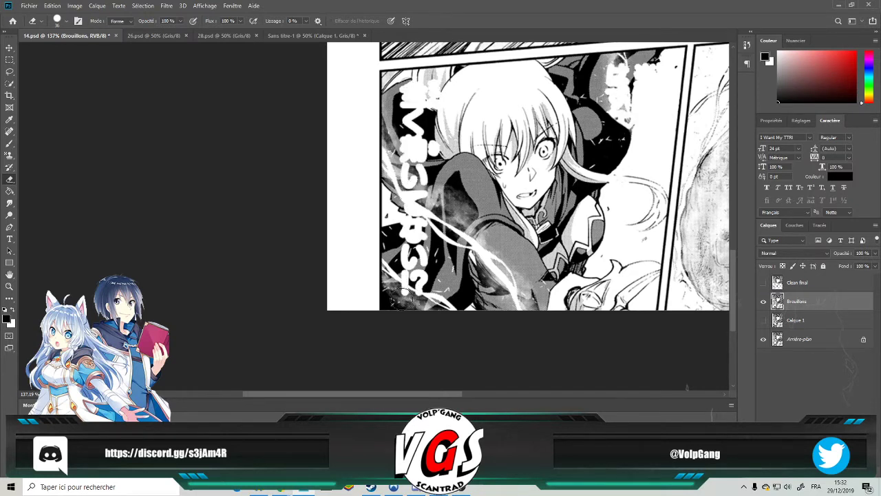
Display Calque 1 and toggle the Brouillons and Clean final layers to compare the English-lettered version with the cleaned panel.
left_click(798, 320)
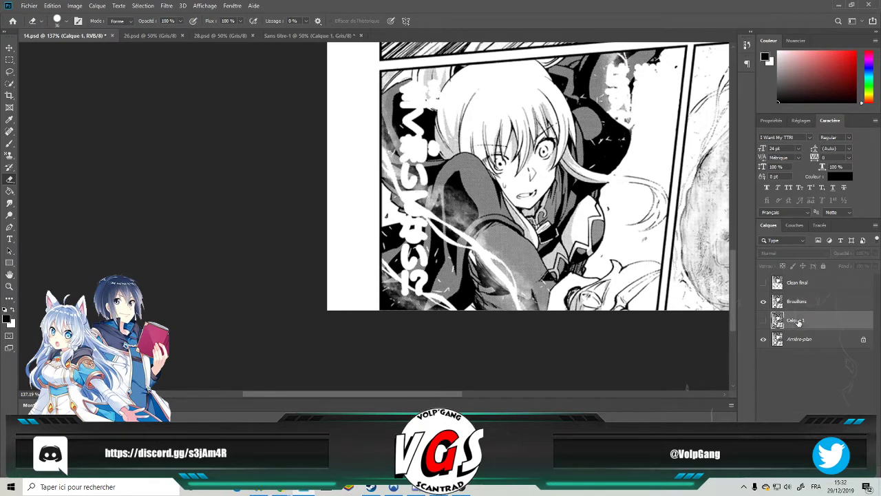
left_click(763, 320)
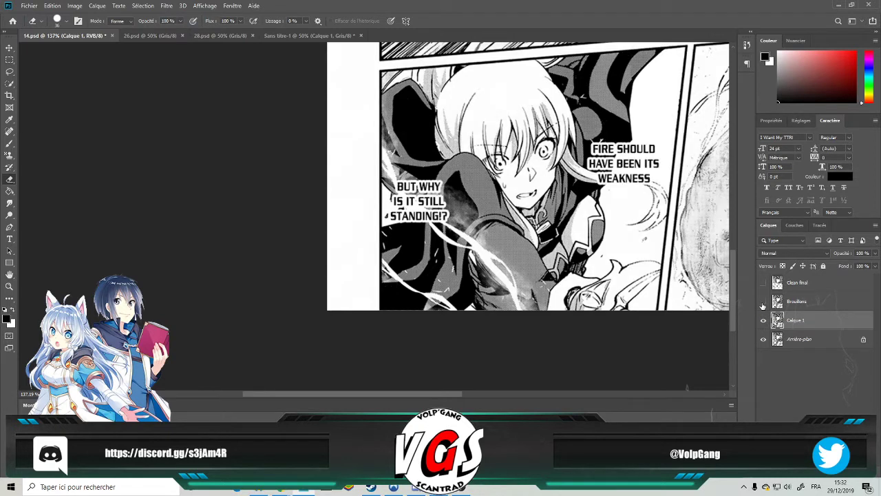
left_click(764, 283)
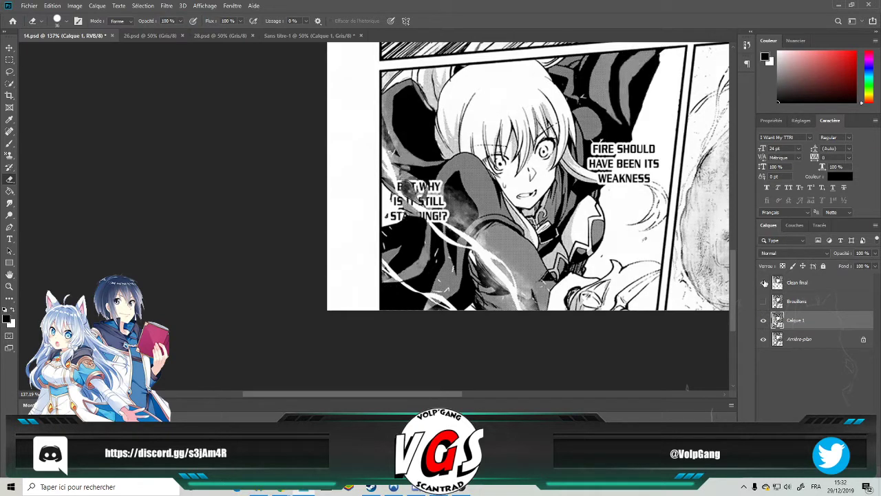
left_click(763, 283)
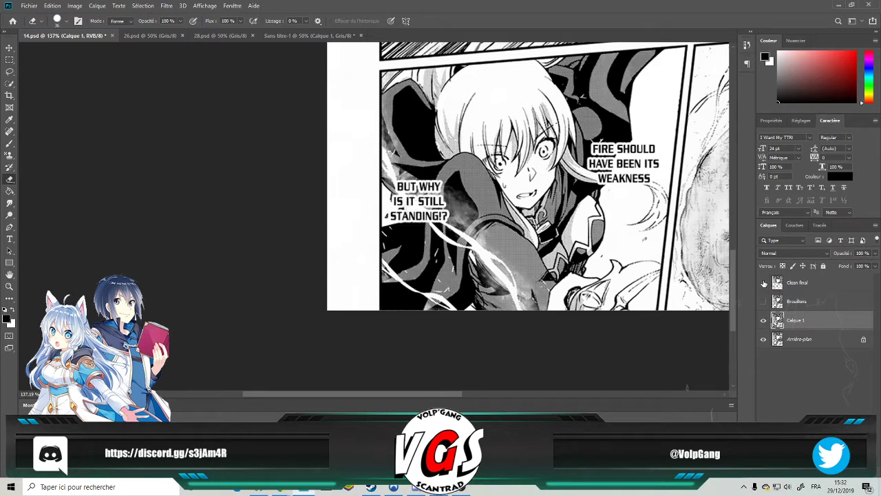
left_click(763, 282)
left_click(764, 283)
left_click(763, 283)
left_click(763, 283)
left_click(763, 282)
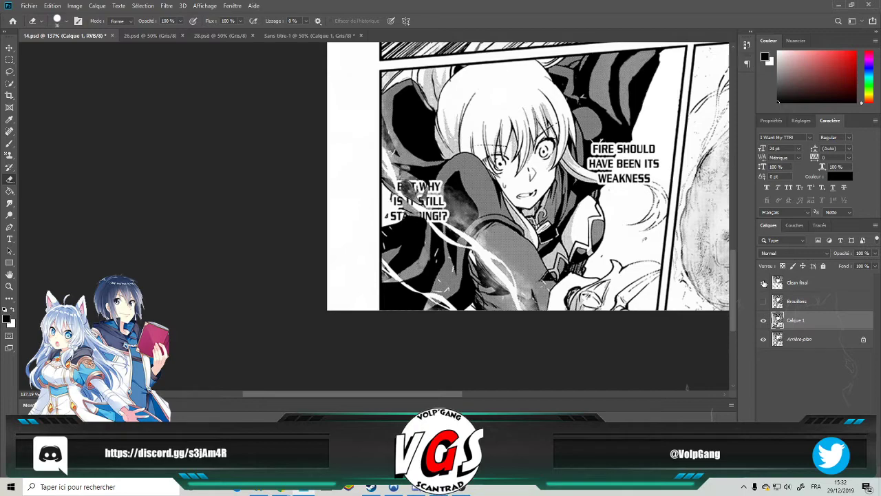
left_click(763, 302)
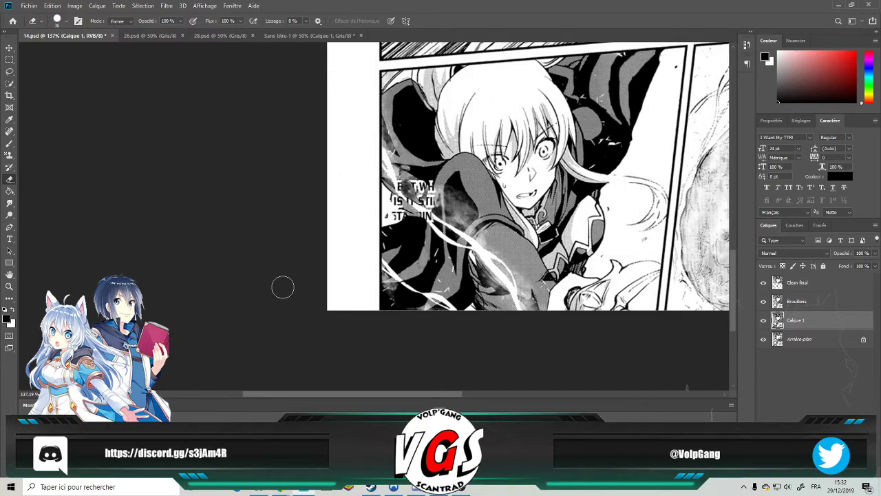
scroll(395, 217, "up", 10)
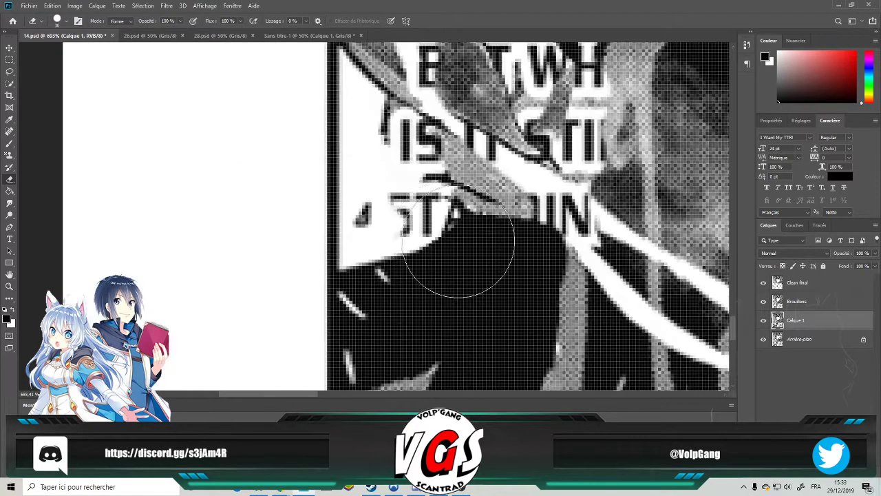
Undo the visibility changes and the erasing of the red guide lines, and show the Clean final layer again.
left_click(763, 301)
key("ctrl+z")
key("ctrl+z")
key("ctrl+z")
key("ctrl+z")
key("ctrl+z")
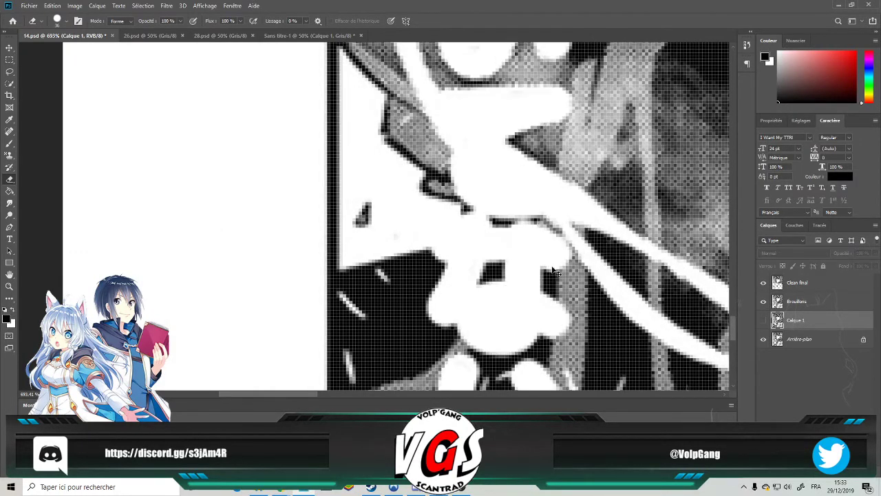
key("ctrl+z")
key("ctrl+z")
key("ctrl+z")
scroll(508, 276, "down", 6)
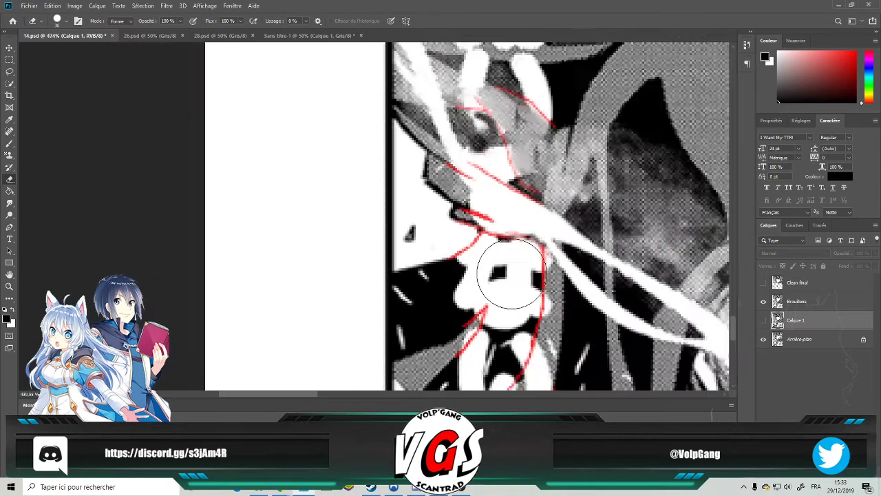
left_click(763, 283)
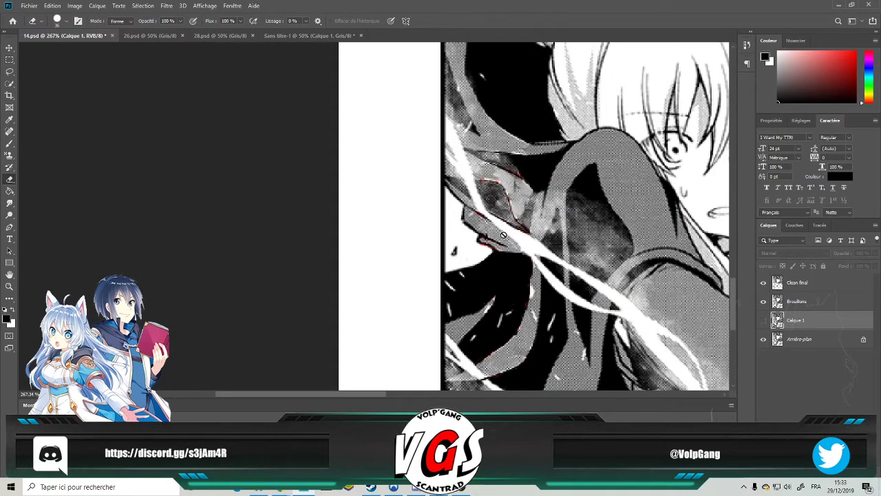
scroll(501, 234, "up", 2)
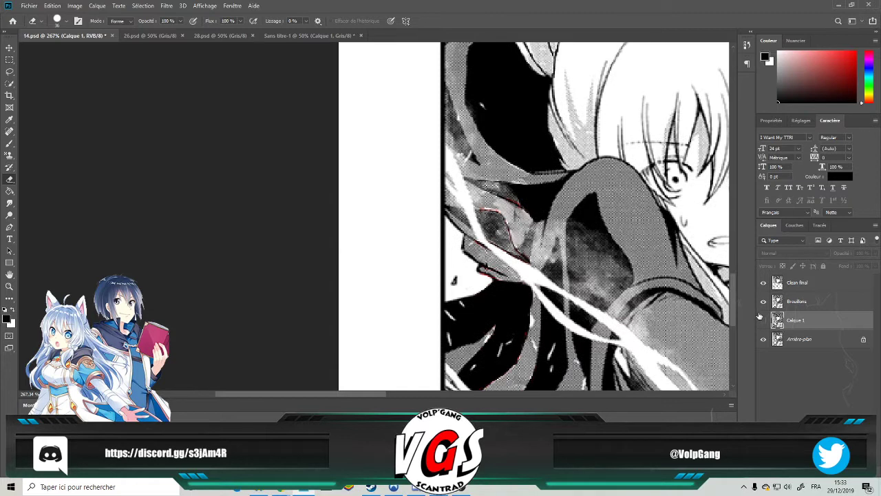
Delete the Brouillons and Calque 1 layers and merge the remaining visible layers into the background.
left_click(763, 301)
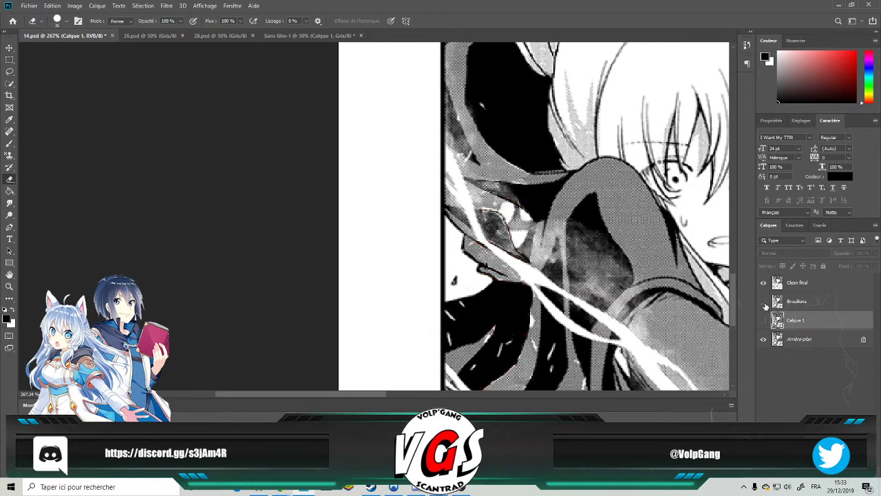
key("Delete")
key("Delete")
right_click(799, 282)
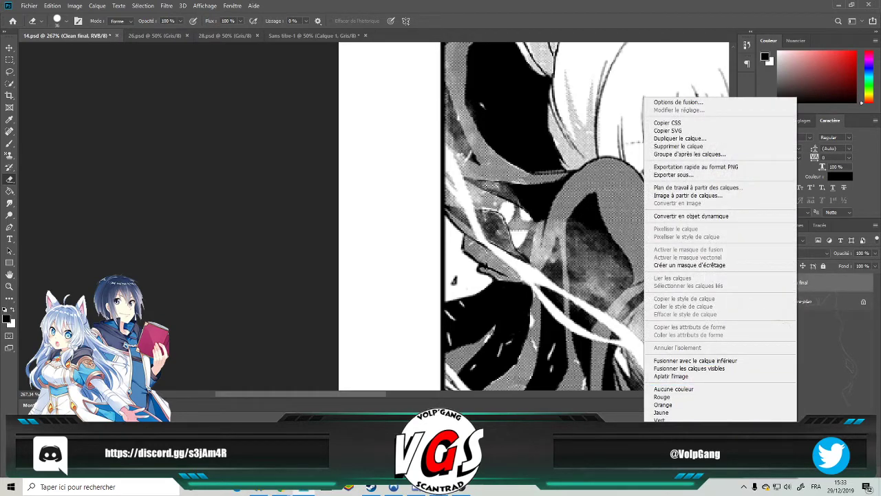
left_click(727, 368)
Remove the white lettering remnants around the small curved fold beside the light streak with content-aware spot healing.
scroll(527, 271, "down", 3)
scroll(521, 262, "up", 3)
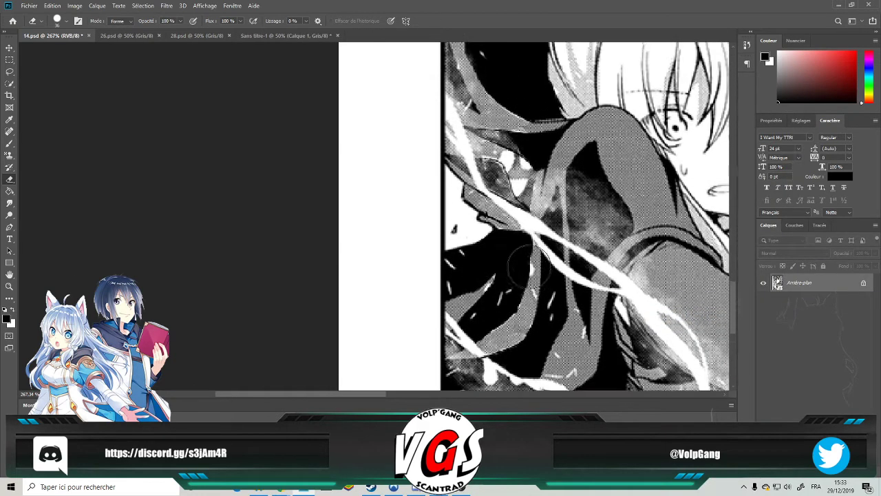
scroll(523, 235, "up", 3)
left_click(9, 132)
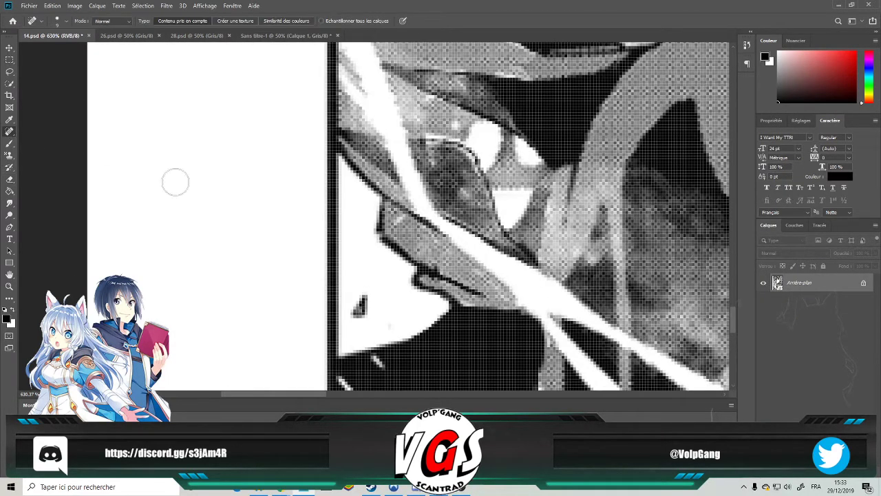
scroll(513, 231, "up", 2)
mouse_move(466, 221)
left_mouse_down()
mouse_move(460, 254)
mouse_move(430, 210)
left_mouse_up()
mouse_move(481, 188)
left_mouse_down()
mouse_move(484, 225)
mouse_move(533, 221)
mouse_move(515, 218)
mouse_move(511, 205)
mouse_move(529, 256)
mouse_move(525, 217)
mouse_move(540, 221)
mouse_move(512, 196)
mouse_move(533, 236)
mouse_move(524, 198)
mouse_move(502, 190)
mouse_move(532, 215)
left_mouse_up()
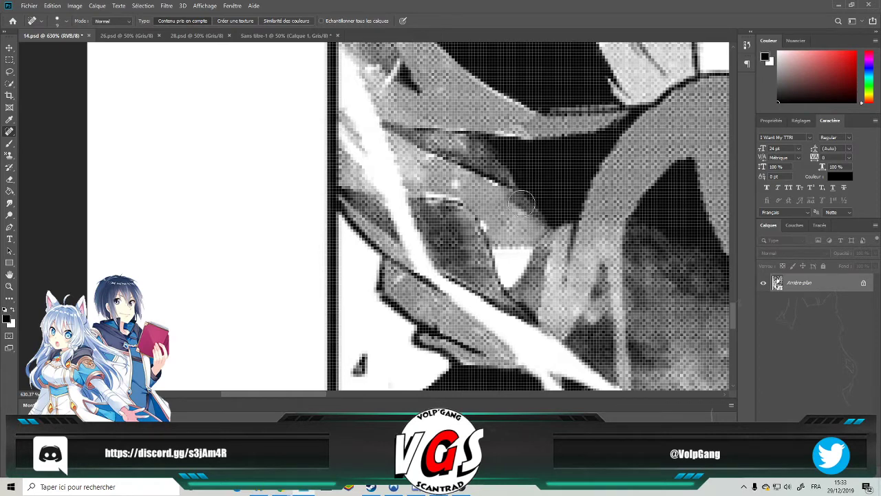
mouse_move(531, 261)
left_mouse_down()
mouse_move(514, 237)
mouse_move(508, 248)
mouse_move(507, 281)
mouse_move(502, 243)
mouse_move(502, 280)
mouse_move(473, 220)
mouse_move(486, 226)
mouse_move(456, 201)
left_mouse_up()
Redraw the small fold's curved outline and the diagonal cloth edge above it with a fine black brush.
left_click(10, 142)
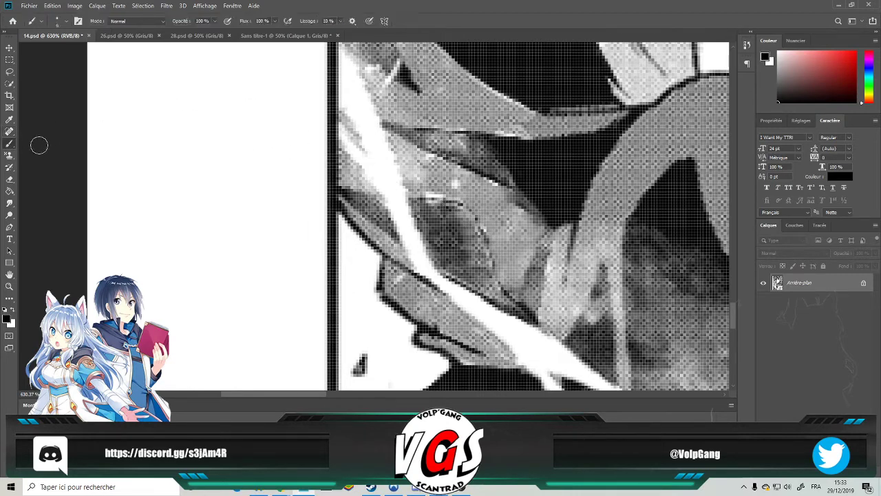
scroll(458, 188, "up", 4)
left_click_drag(460, 238, 447, 240)
scroll(442, 235, "up", 4)
left_click_drag(460, 291, 445, 255)
scroll(446, 255, "right", 2)
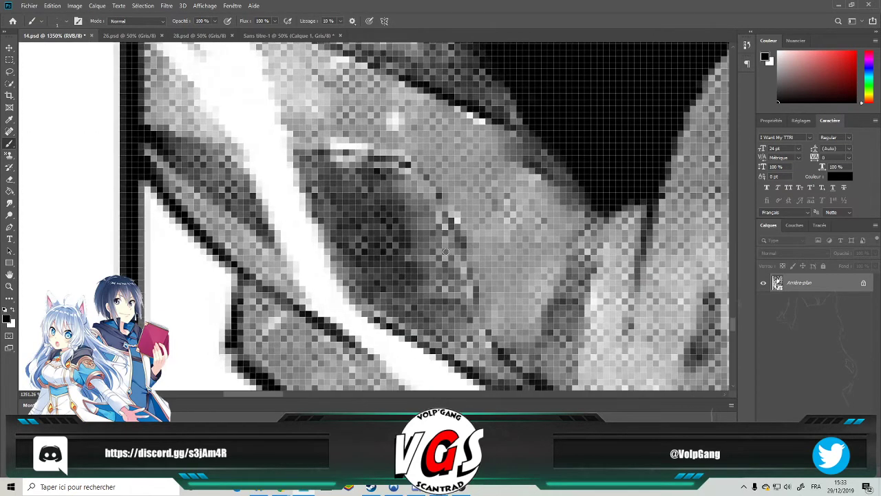
mouse_move(318, 153)
left_mouse_down()
mouse_move(350, 151)
mouse_move(419, 176)
mouse_move(450, 225)
mouse_move(482, 325)
mouse_move(521, 373)
left_mouse_up()
scroll(533, 378, "up", 3)
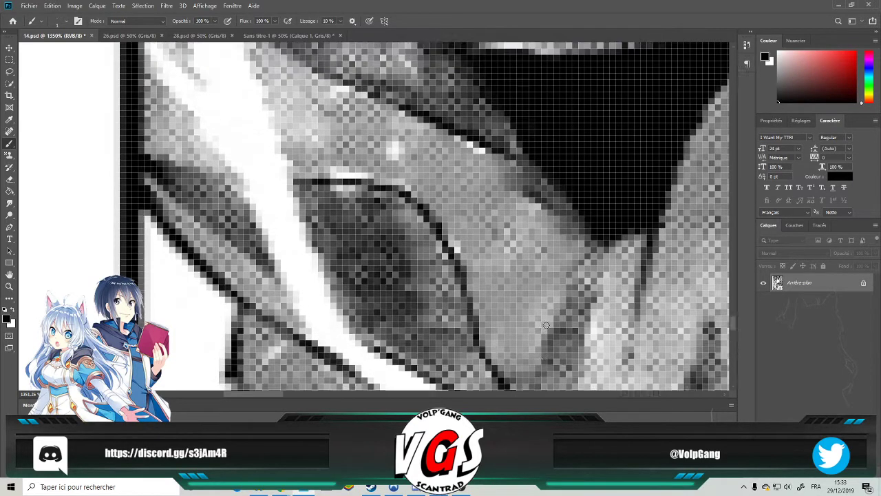
mouse_move(475, 191)
left_mouse_down()
mouse_move(542, 229)
mouse_move(588, 281)
mouse_move(521, 214)
mouse_move(581, 261)
left_mouse_up()
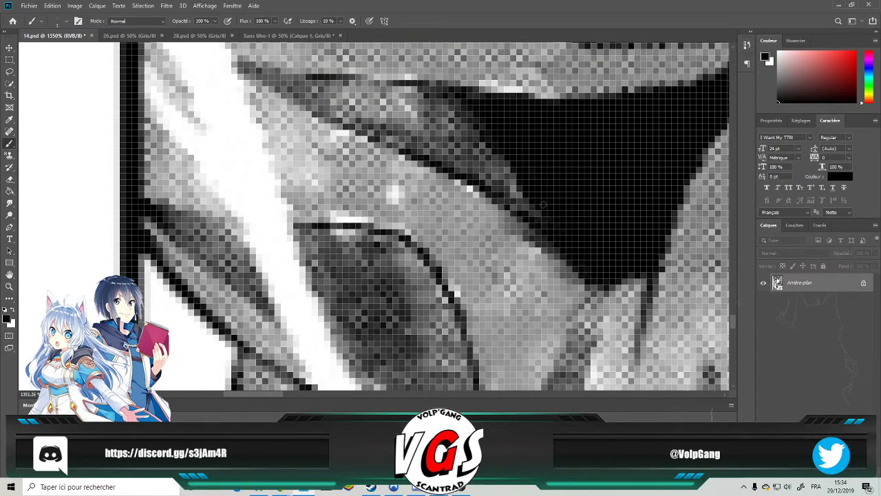
Heal the white lettering blobs hanging below the diagonal light streak near the panel's lower edge.
scroll(545, 201, "down", 8)
scroll(519, 306, "down", 3)
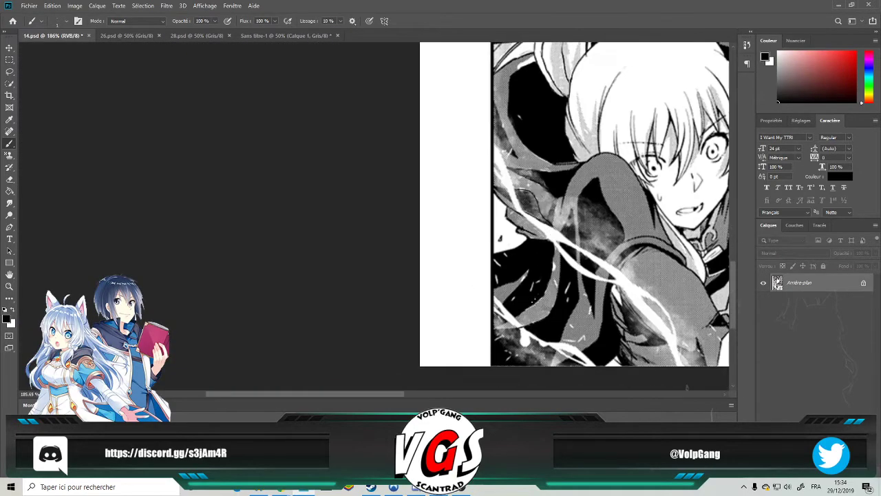
scroll(539, 244, "up", 6)
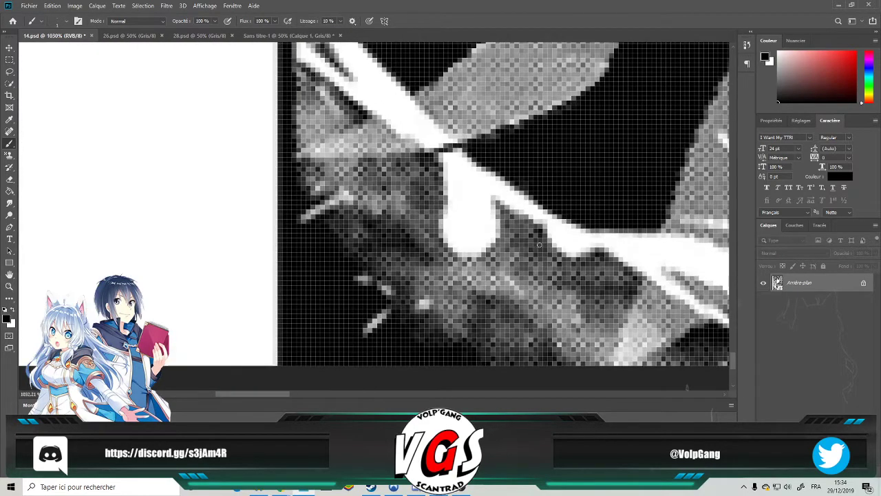
left_click(12, 130)
mouse_move(485, 250)
left_mouse_down()
mouse_move(466, 232)
mouse_move(484, 209)
mouse_move(445, 181)
left_mouse_up()
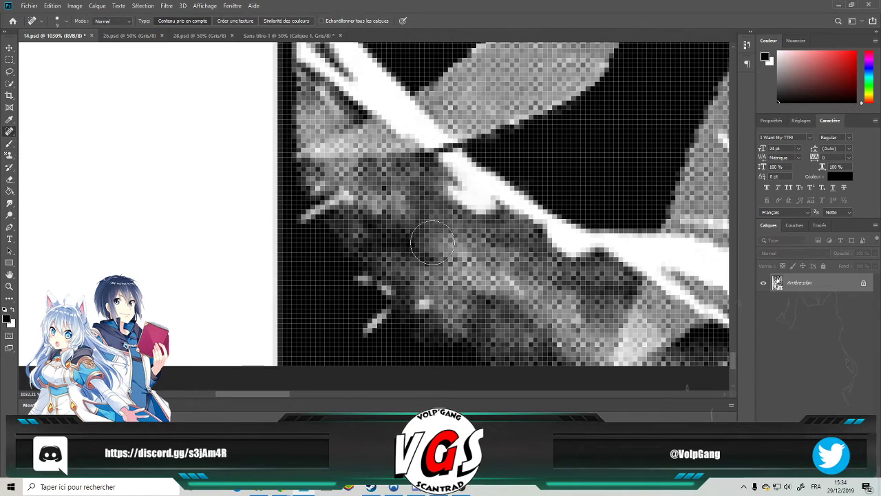
left_click_drag(486, 209, 463, 194)
left_click_drag(552, 243, 587, 252)
Check the whole cleaned page and bring up the browser window with the raw manga page for comparison.
scroll(587, 167, "down", 15)
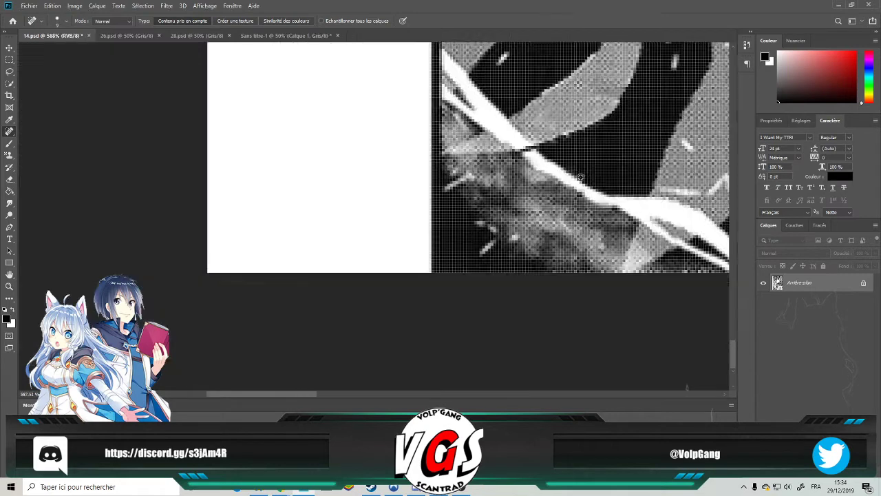
scroll(582, 166, "down", 5)
scroll(461, 201, "up", 2)
scroll(435, 218, "down", 1)
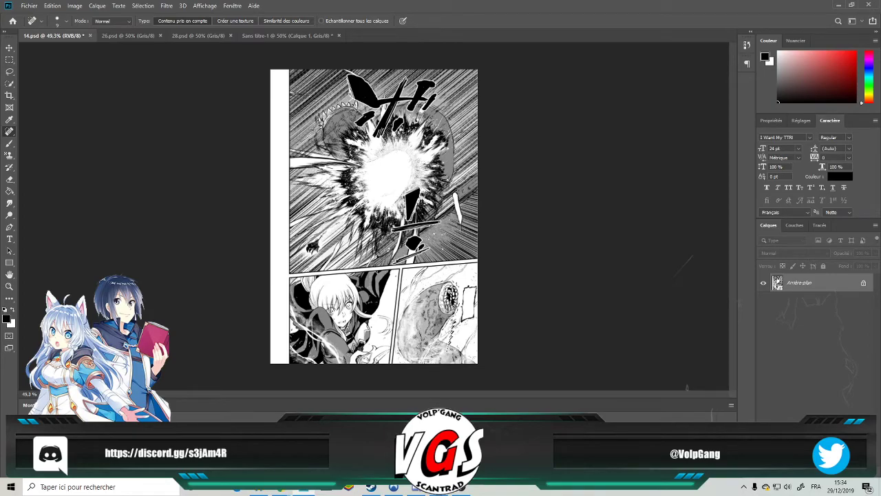
left_click_drag(879, 104, 838, 25)
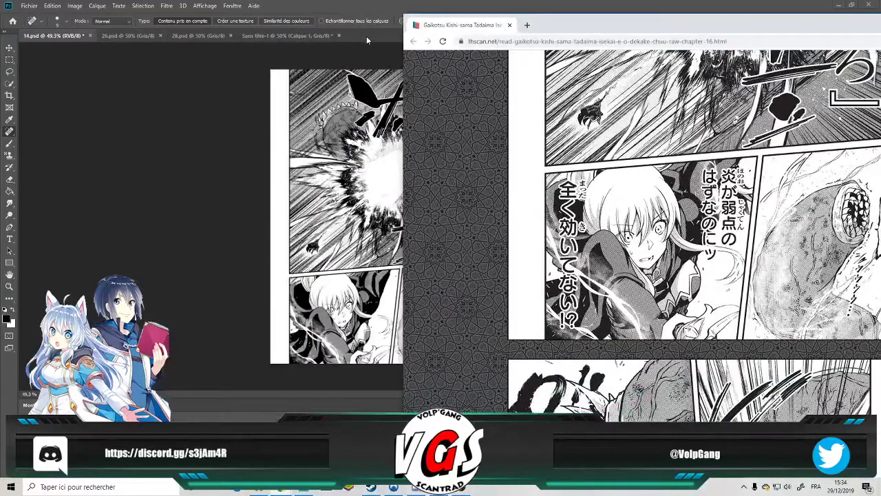
Compare the cleaned page side by side with the raw chapter 16 page in Chrome, and return to Photoshop at full size.
left_click_drag(370, 4, 0, 20)
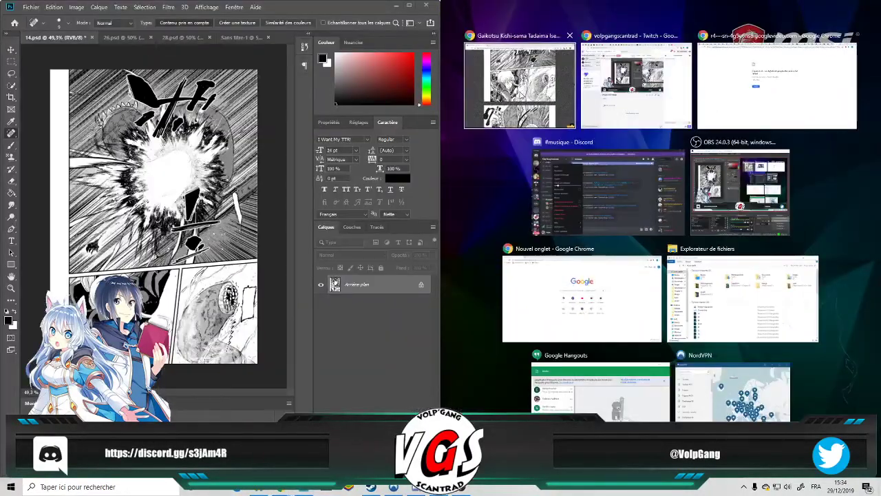
left_click(521, 92)
scroll(655, 254, "up", 3)
scroll(657, 258, "up", 1)
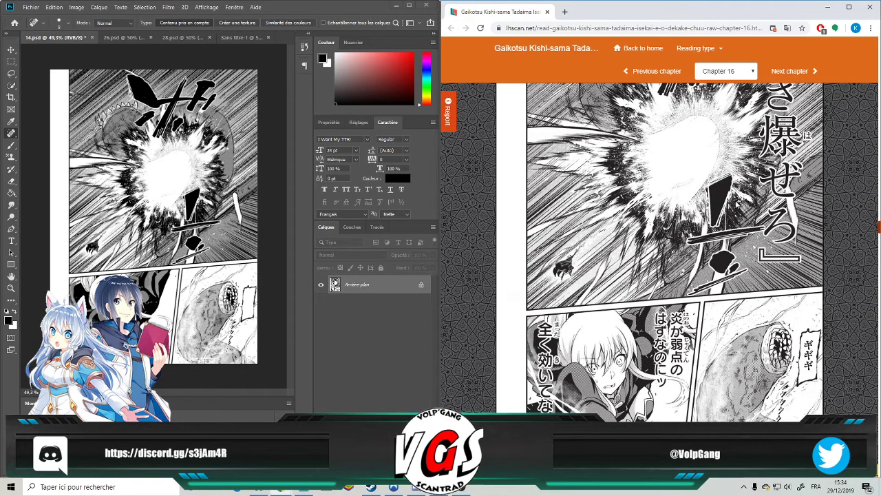
scroll(731, 241, "up", 2)
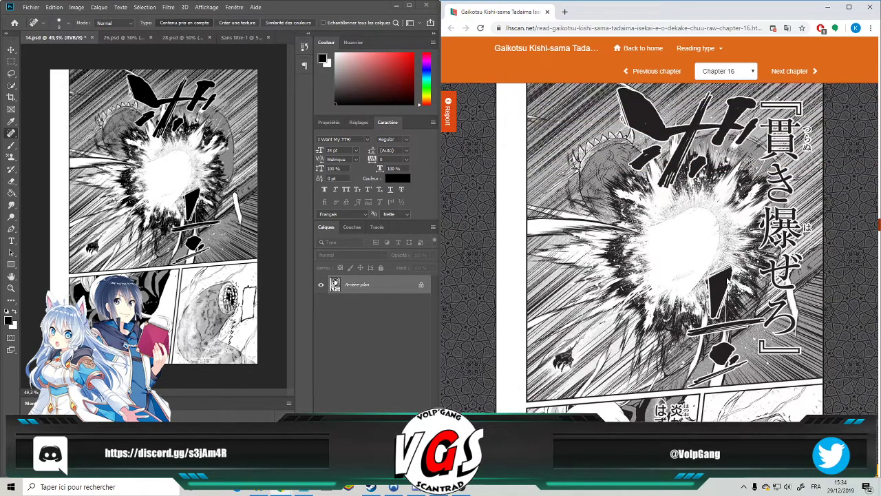
scroll(716, 305, "down", 3)
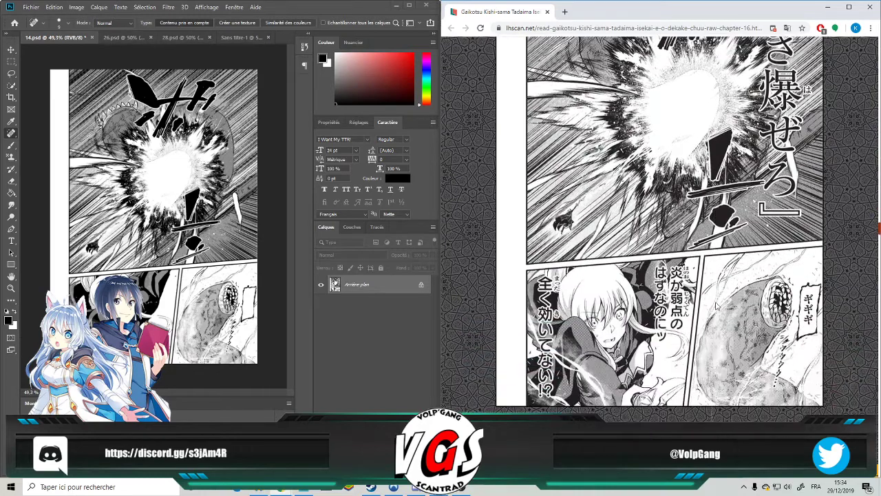
left_click_drag(517, 16, 516, 10)
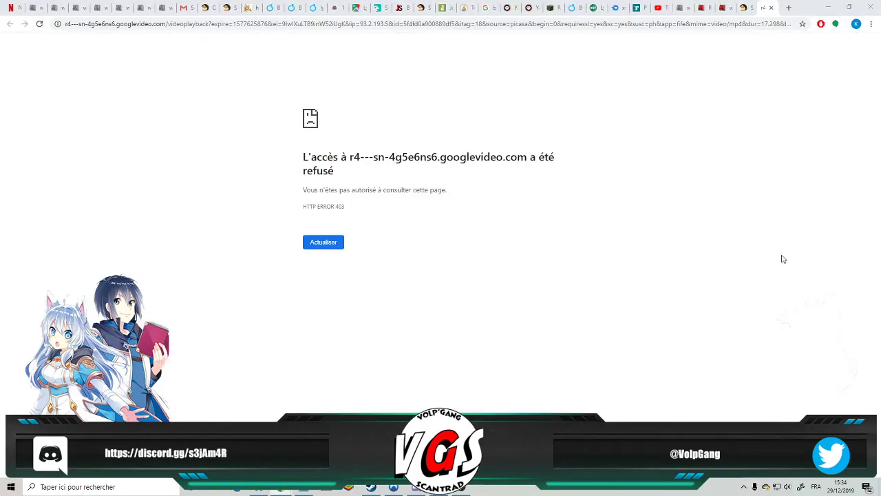
left_click(305, 489)
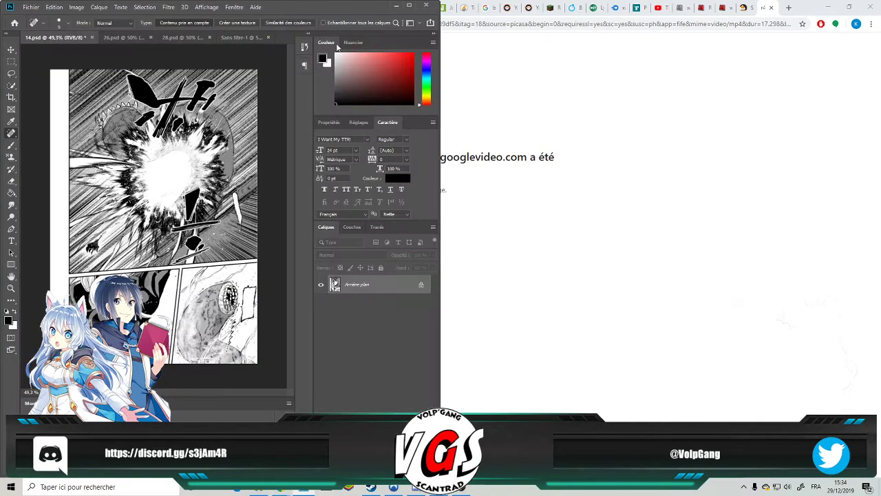
double_click(329, 10)
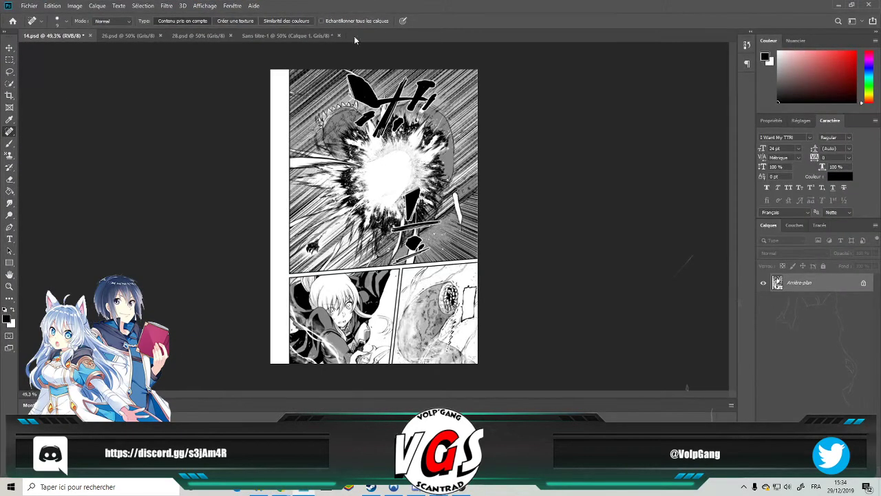
Close 14.psd and the untitled lettered page Sans titre-1 without saving their changes.
left_click(90, 36)
left_click(448, 179)
left_click(248, 37)
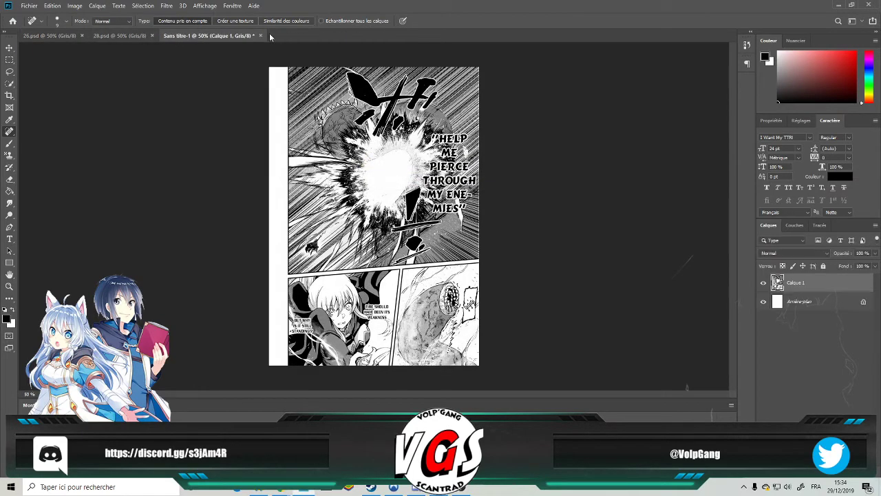
left_click(260, 36)
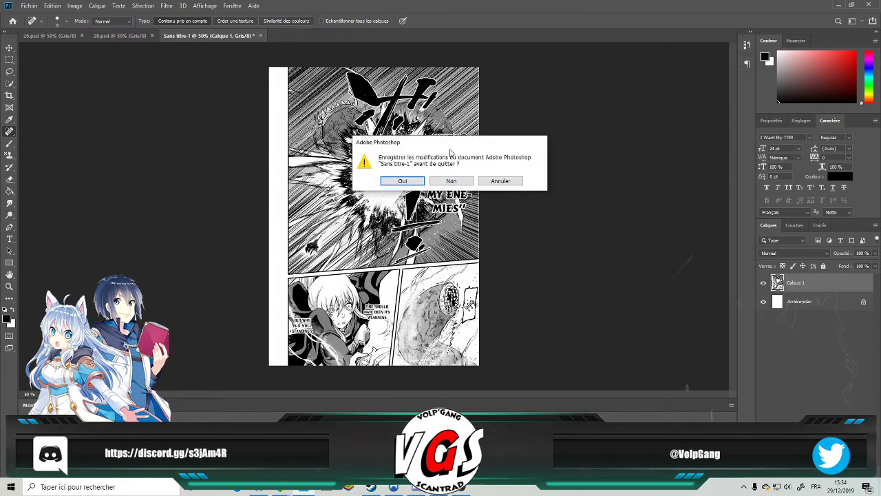
left_click(450, 181)
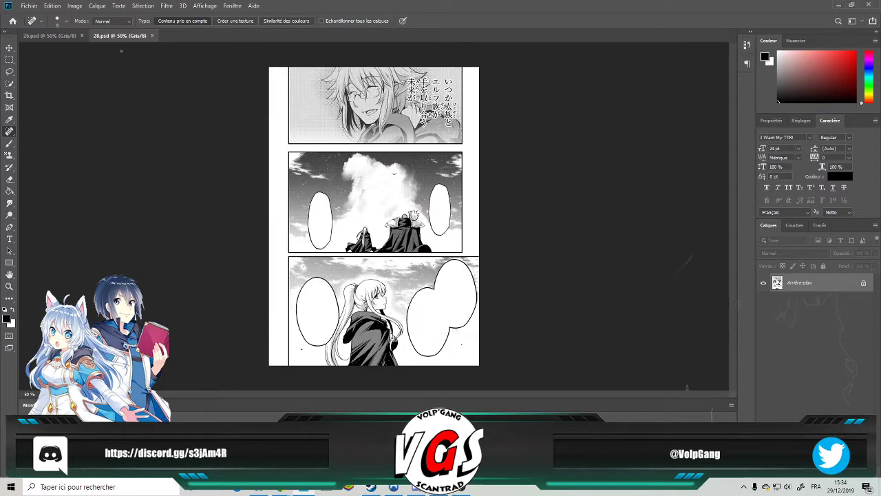
In 26.psd, paint over the lowest kana た above the hand on the elf woman's shoulder with a white brush.
left_click(56, 36)
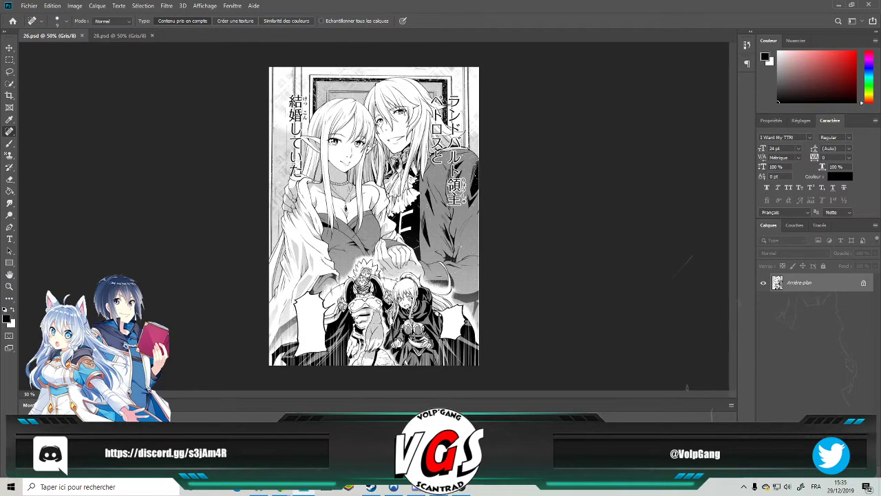
scroll(289, 170, "up", 10)
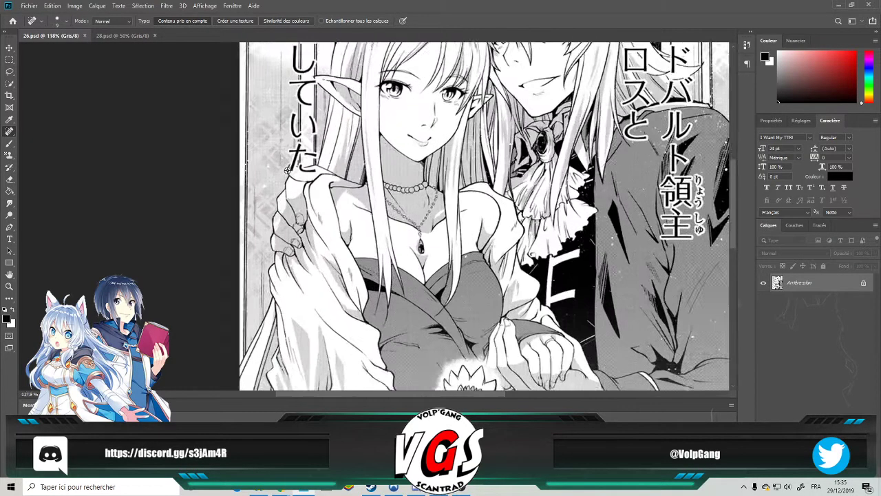
scroll(289, 170, "down", 4)
scroll(311, 225, "up", 4)
scroll(310, 225, "up", 9)
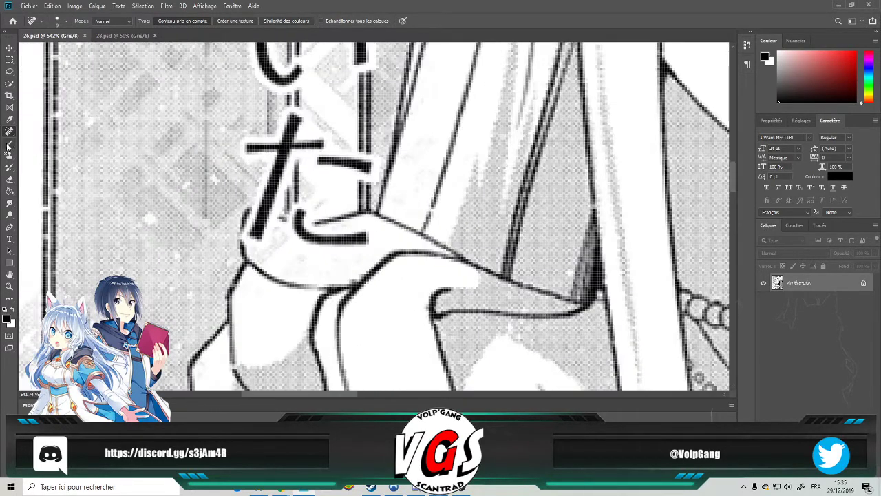
left_click(9, 144)
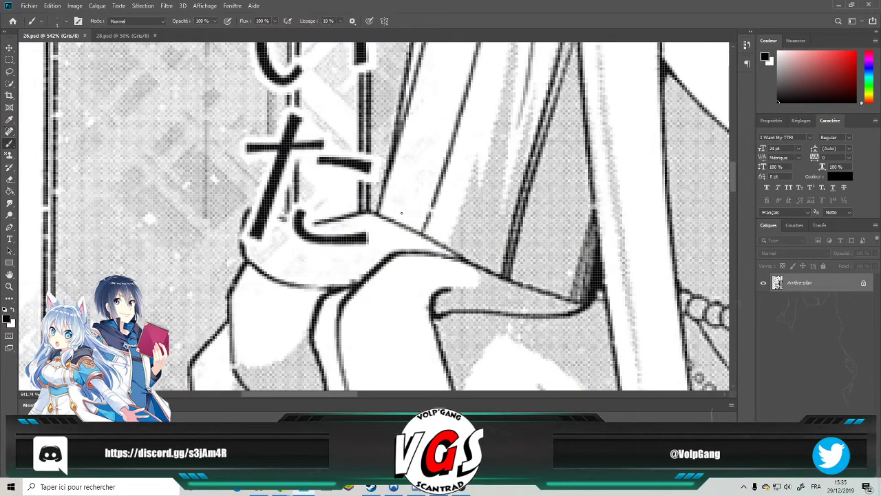
key("x")
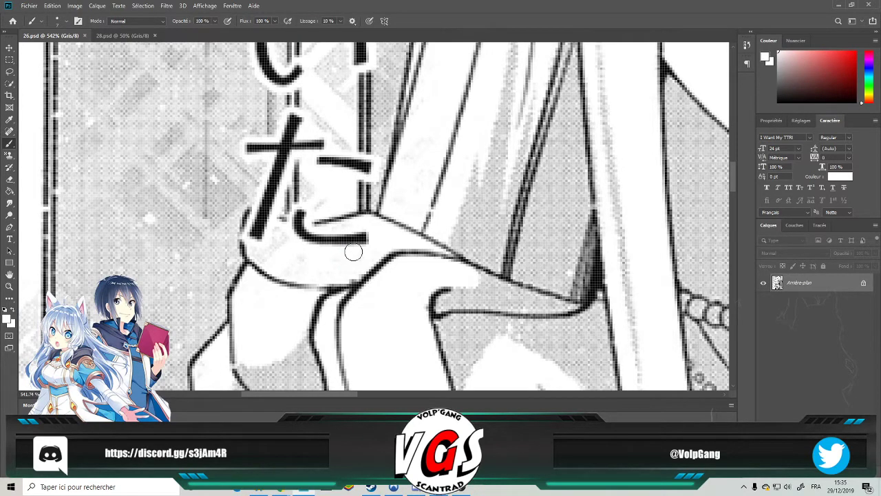
mouse_move(360, 243)
left_mouse_down()
mouse_move(307, 239)
mouse_move(302, 217)
mouse_move(300, 237)
left_mouse_up()
mouse_move(291, 156)
left_mouse_down()
mouse_move(282, 157)
mouse_move(264, 228)
mouse_move(249, 234)
mouse_move(256, 206)
mouse_move(279, 192)
mouse_move(277, 154)
mouse_move(245, 146)
mouse_move(315, 142)
mouse_move(312, 149)
mouse_move(289, 135)
mouse_move(298, 117)
left_mouse_up()
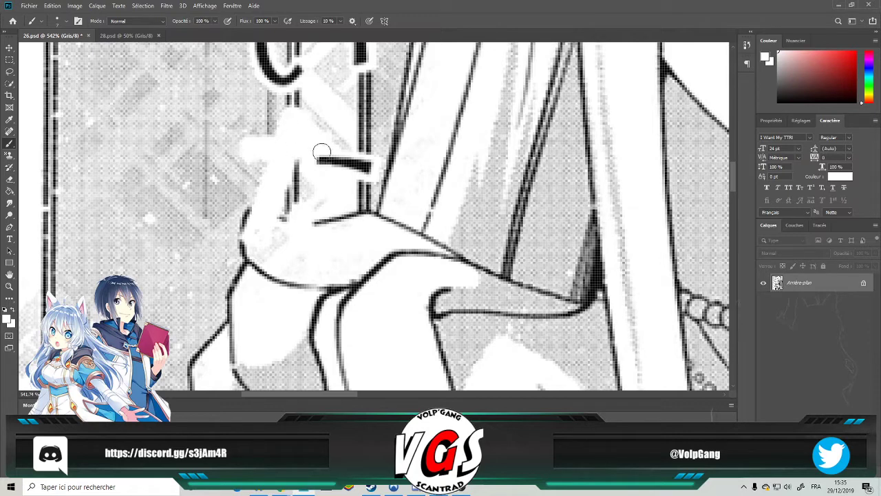
left_click_drag(323, 161, 367, 166)
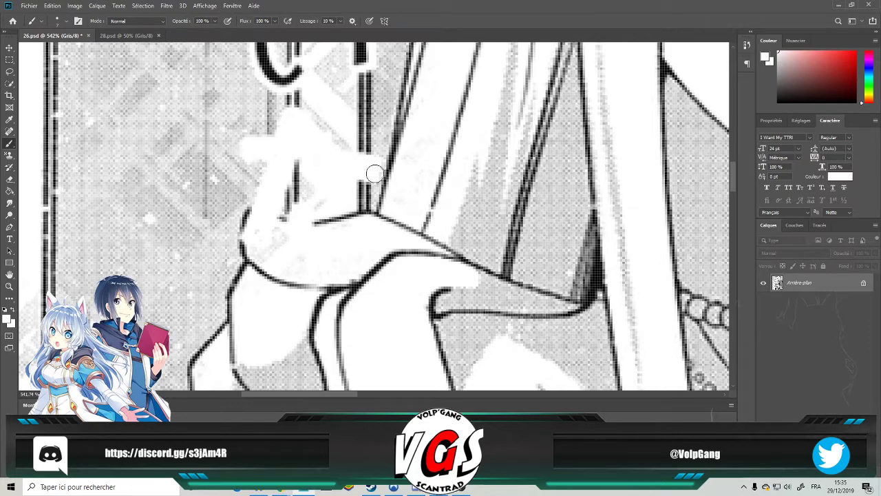
Redraw the missing upper contour of the finger on the shoulder and the vertical line meeting it with a thin black brush.
key("x")
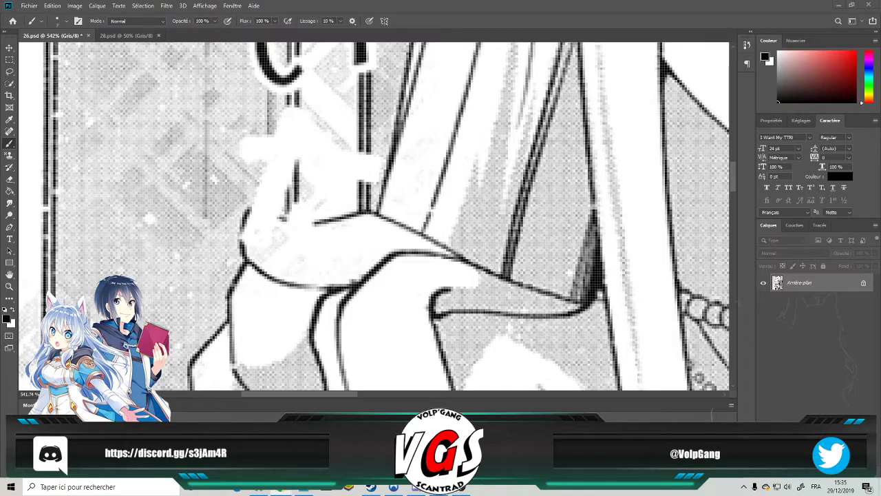
scroll(355, 263, "up", 5)
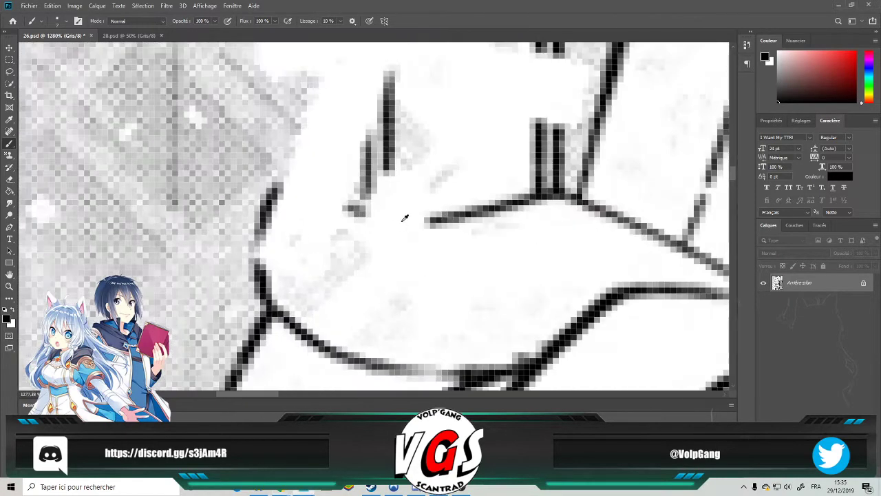
scroll(344, 217, "up", 2)
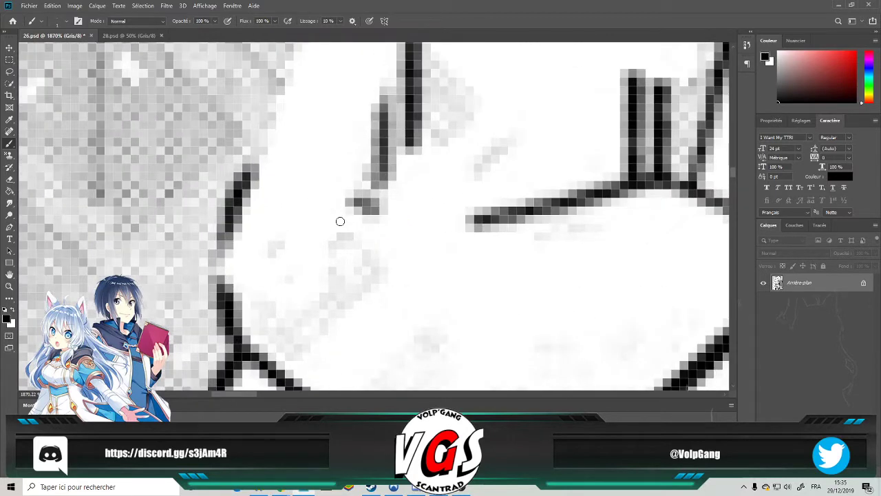
mouse_move(255, 174)
left_mouse_down()
mouse_move(281, 171)
mouse_move(362, 200)
mouse_move(295, 181)
mouse_move(261, 185)
mouse_move(264, 175)
mouse_move(324, 185)
mouse_move(409, 211)
mouse_move(397, 210)
mouse_move(397, 203)
mouse_move(497, 223)
left_mouse_up()
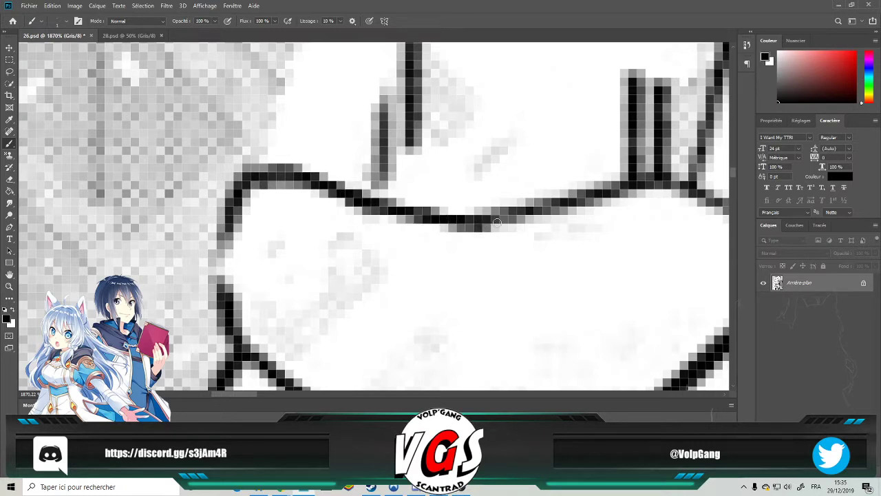
left_click_drag(382, 174, 381, 204)
scroll(629, 62, "down", 14)
scroll(554, 242, "down", 13)
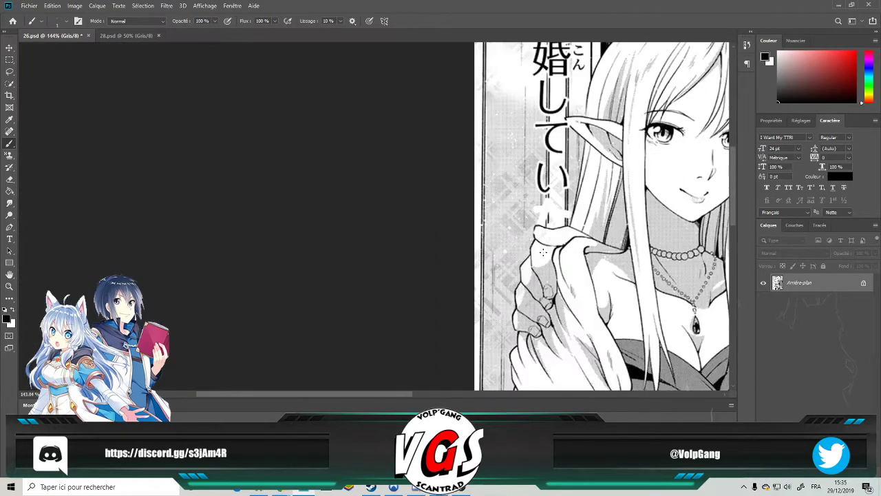
Close the small gap in the outline at the fingertip with the thin black brush and check the whole page.
scroll(554, 242, "up", 7)
scroll(550, 247, "up", 2)
scroll(536, 276, "up", 11)
scroll(538, 273, "up", 2)
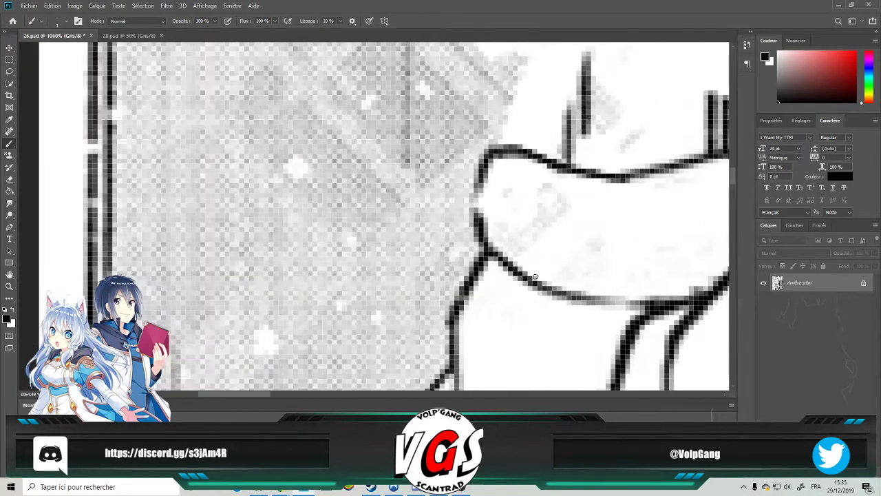
mouse_move(478, 187)
left_mouse_down()
mouse_move(479, 230)
mouse_move(479, 206)
left_mouse_up()
scroll(554, 146, "down", 1)
scroll(557, 148, "down", 10)
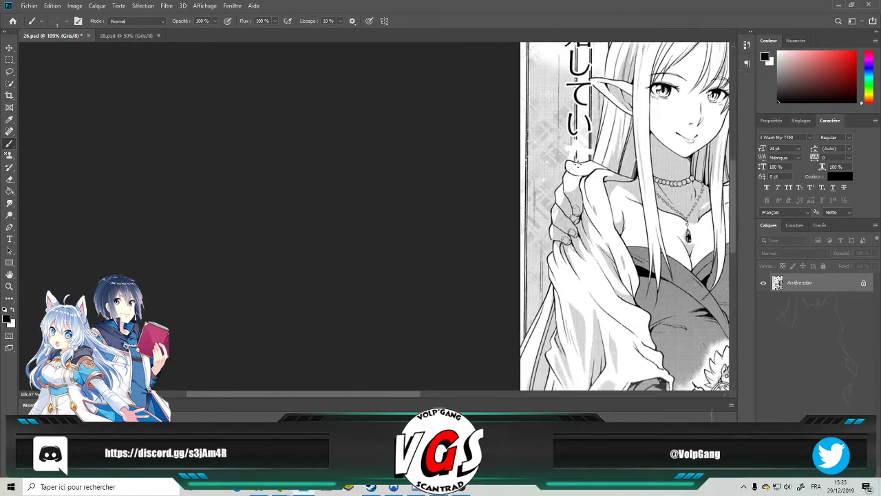
scroll(594, 193, "down", 5)
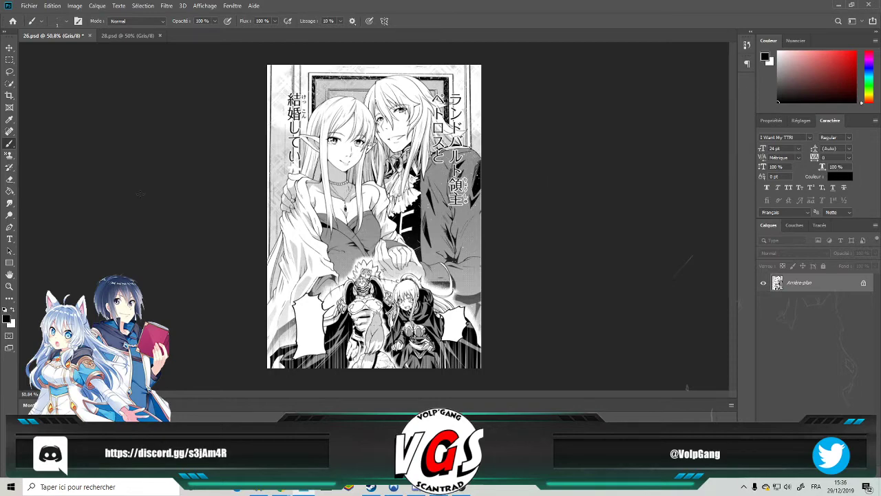
Duplicate the background layer as Brouillon and choose the content-aware Spot Healing Brush for retouching the area above the hand.
scroll(281, 165, "up", 10)
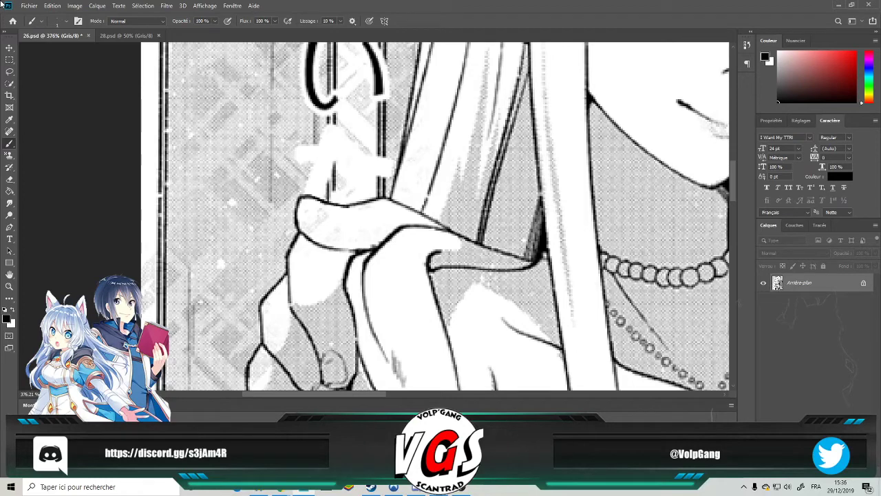
left_click(10, 131)
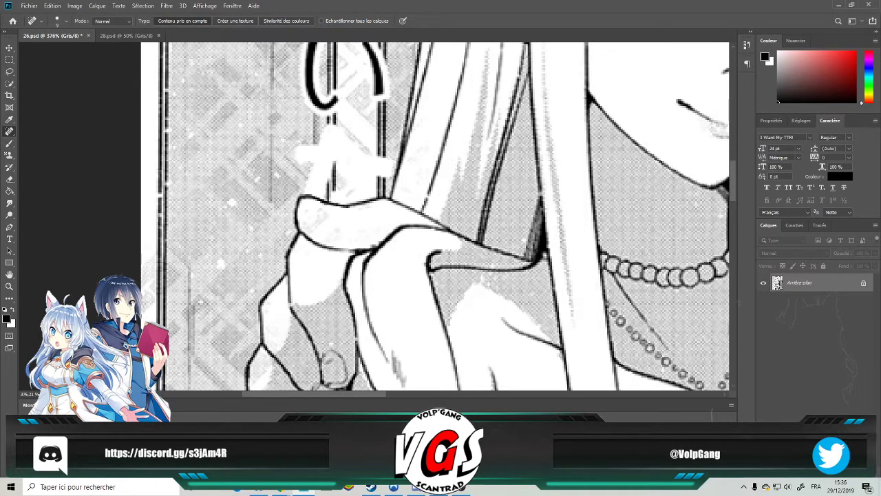
right_click(808, 285)
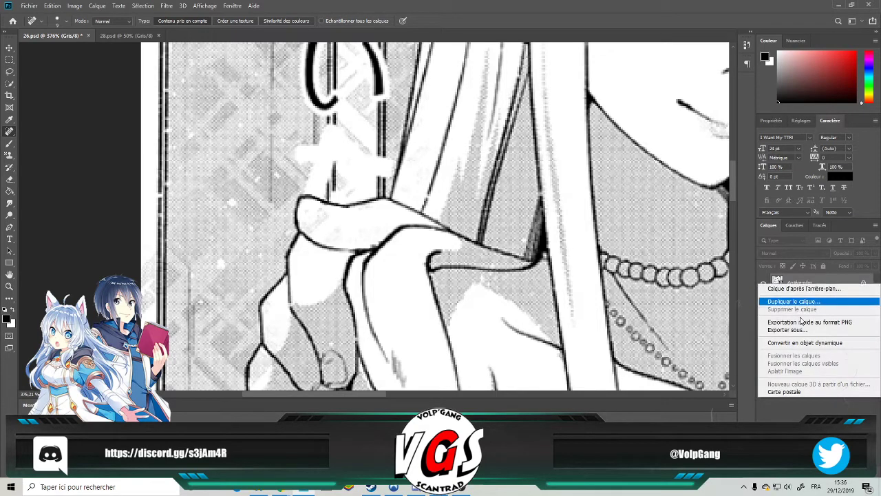
left_click(807, 301)
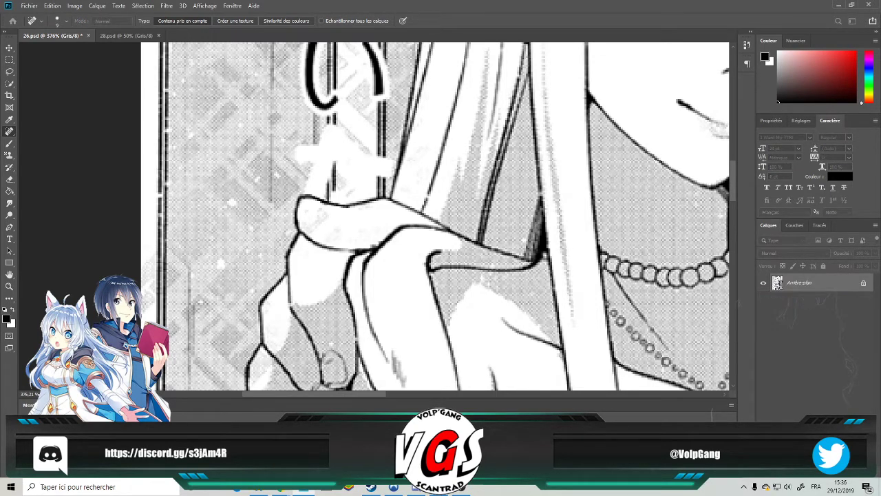
key("Return")
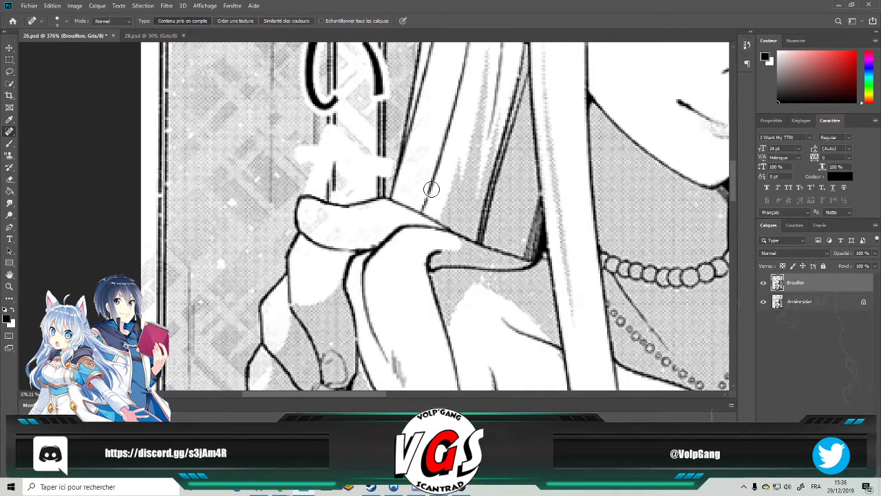
Heal the white patches above the hand and remove the kana い from the patterned wall and vertical frame lines with spot healing.
mouse_move(344, 131)
left_mouse_down()
mouse_move(298, 152)
mouse_move(339, 147)
mouse_move(354, 156)
mouse_move(304, 174)
mouse_move(321, 196)
left_mouse_up()
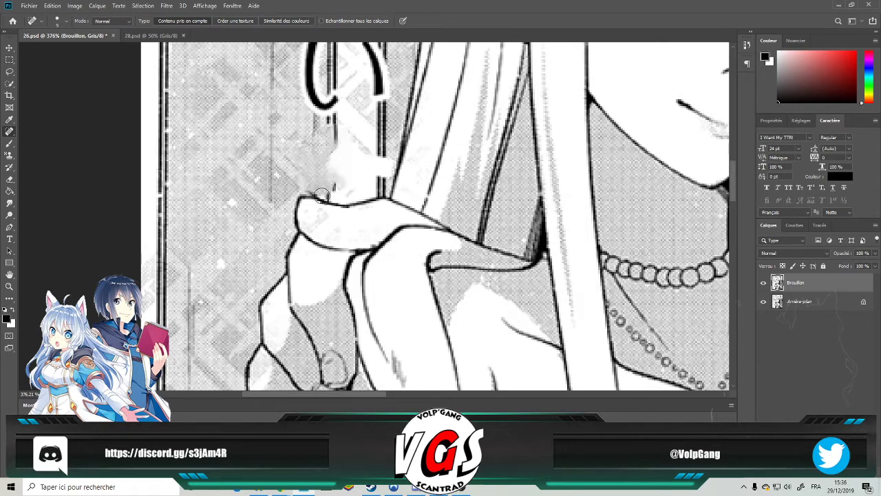
left_click_drag(381, 156, 382, 177)
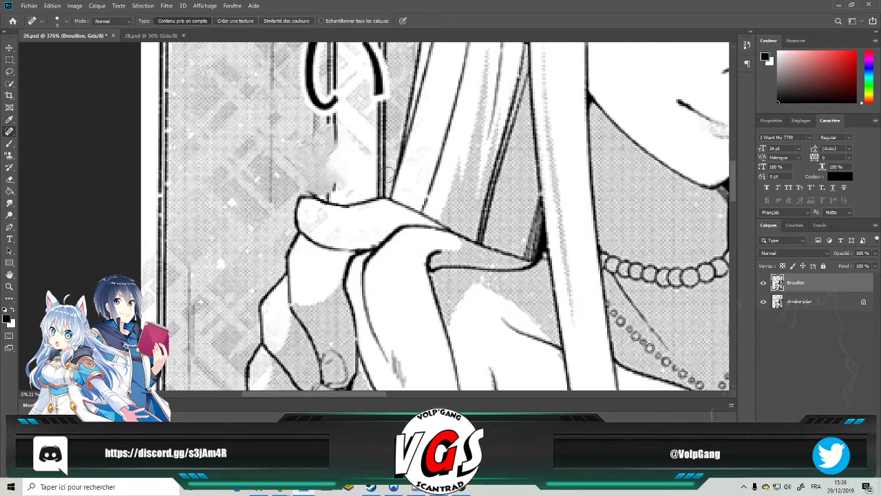
scroll(363, 167, "up", 5)
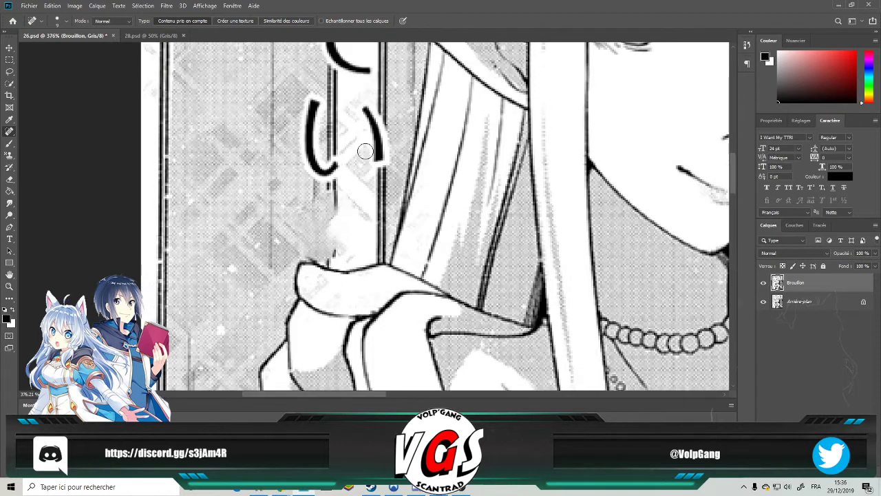
mouse_move(362, 146)
left_mouse_down()
mouse_move(382, 153)
mouse_move(371, 178)
mouse_move(381, 203)
left_mouse_up()
mouse_move(314, 140)
left_mouse_down()
mouse_move(306, 205)
mouse_move(336, 212)
left_mouse_up()
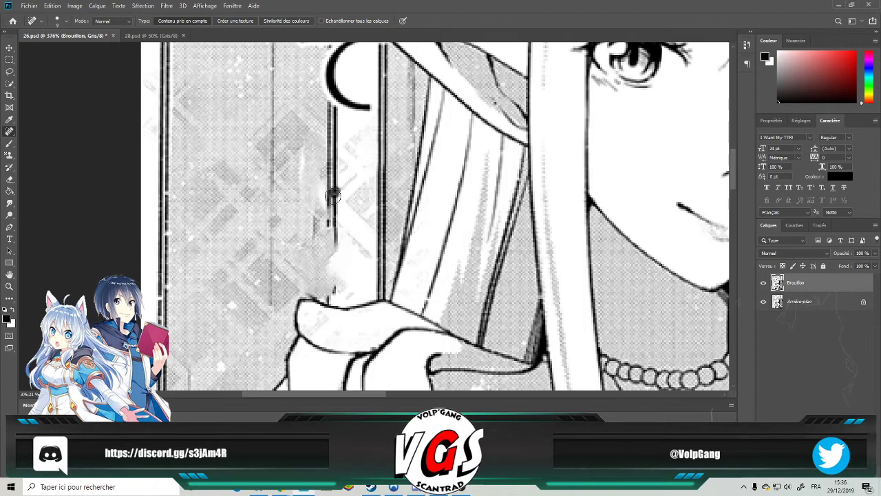
left_click_drag(305, 151, 325, 212)
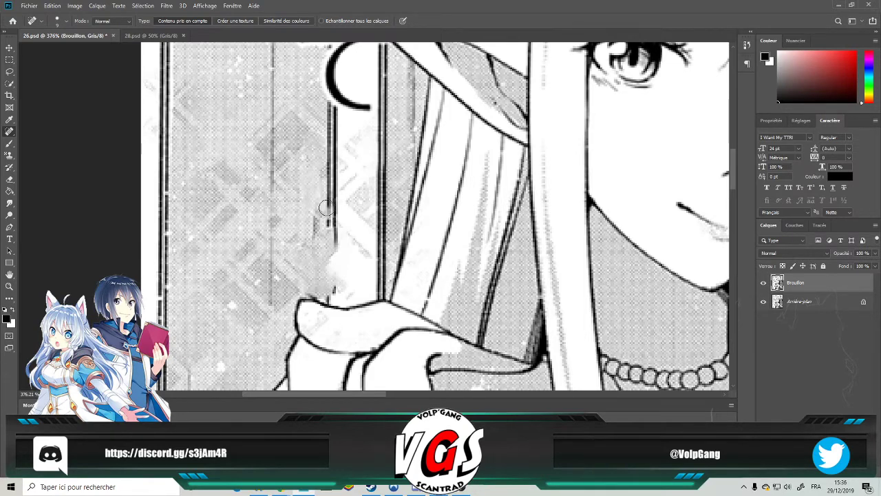
Rebuild the broken double vertical frame line down to the hand's contour with the Clone Stamp, sampling its intact upper part.
left_click(10, 156)
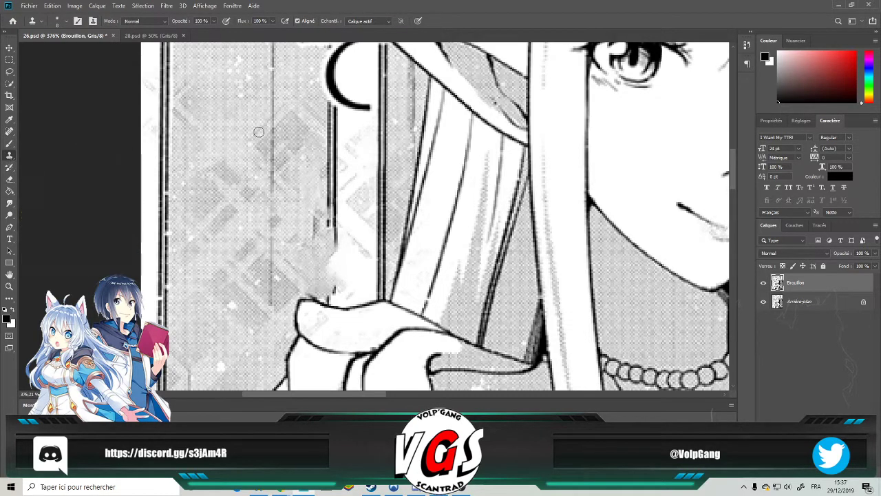
scroll(321, 149, "up", 6)
right_click(355, 135, "alt")
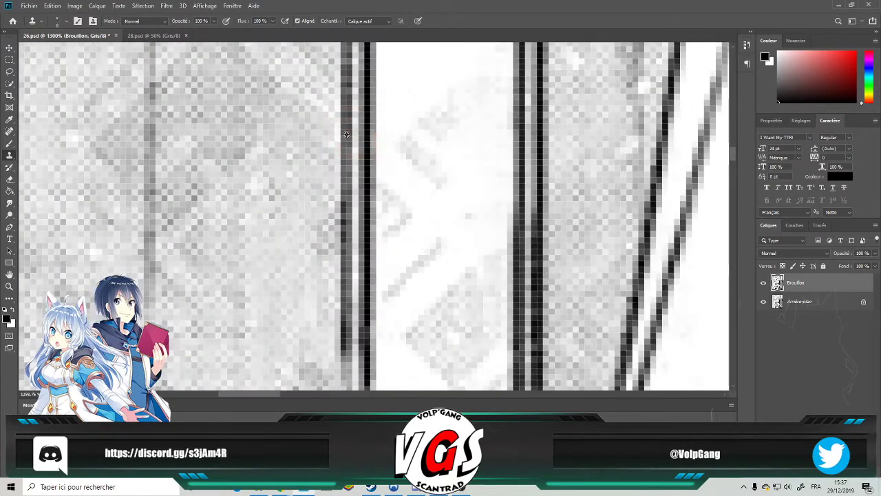
scroll(354, 131, "down", 8)
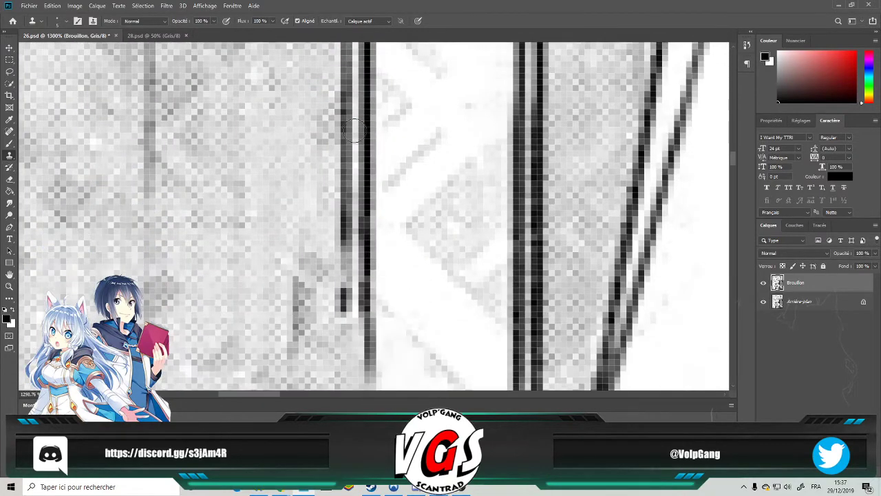
scroll(354, 131, "down", 3)
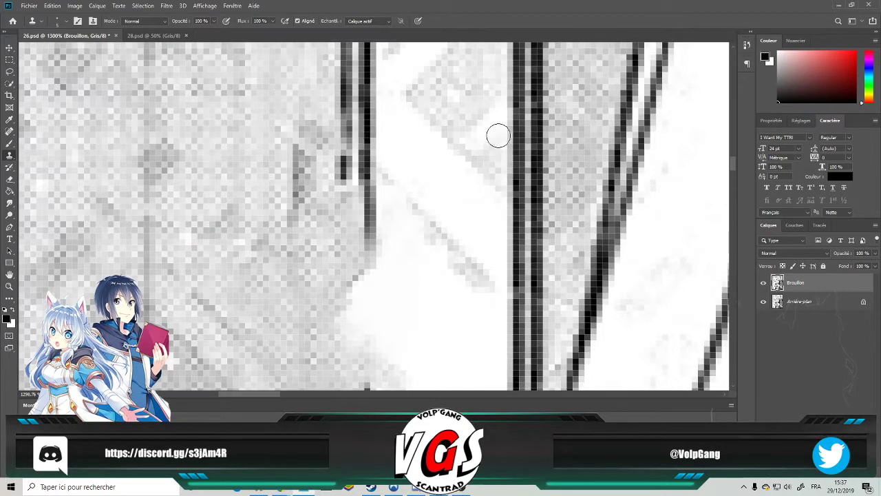
mouse_move(347, 103)
left_mouse_down()
mouse_move(349, 223)
mouse_move(357, 146)
mouse_move(359, 281)
mouse_move(346, 217)
mouse_move(362, 270)
mouse_move(347, 257)
mouse_move(362, 307)
mouse_move(349, 360)
left_mouse_up()
scroll(349, 363, "down", 5)
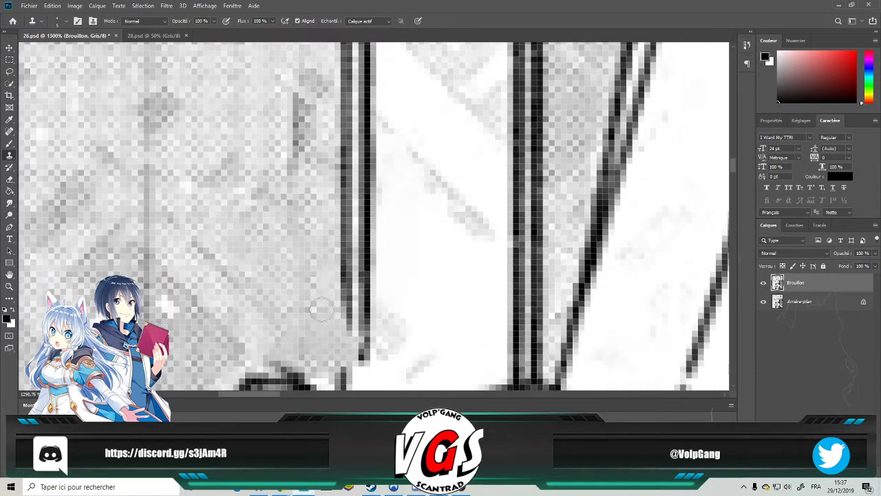
mouse_move(386, 217)
left_mouse_down()
mouse_move(364, 220)
mouse_move(357, 271)
mouse_move(349, 236)
mouse_move(373, 303)
left_mouse_up()
scroll(372, 303, "down", 10)
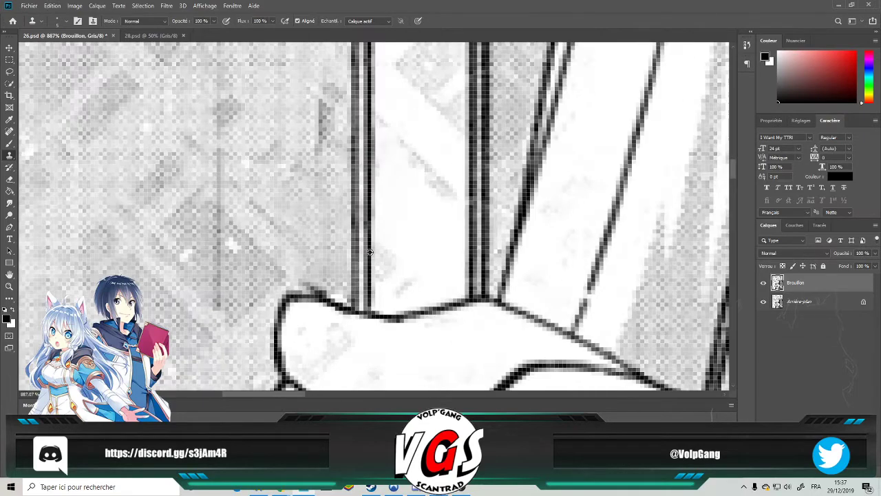
Remove the kana て beside the ear tip and its dark residue on the frame line with the content-aware Spot Healing Brush.
scroll(421, 258, "up", 3)
scroll(421, 257, "up", 5)
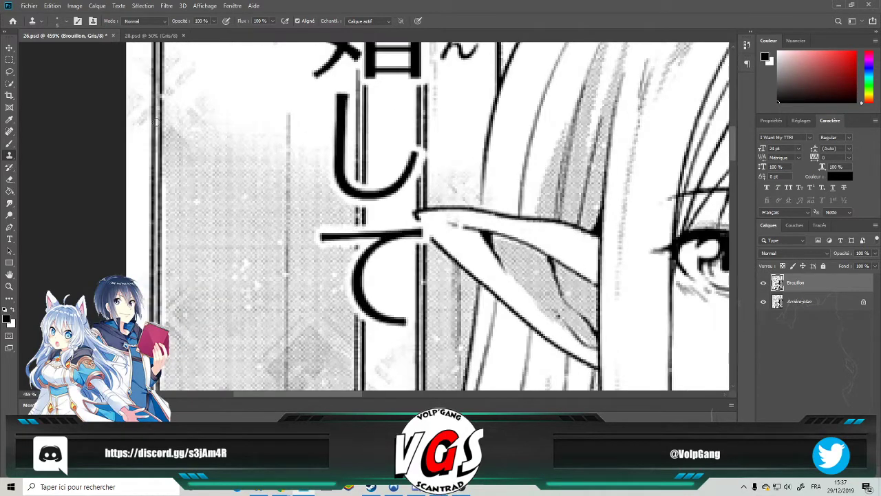
left_click(9, 132)
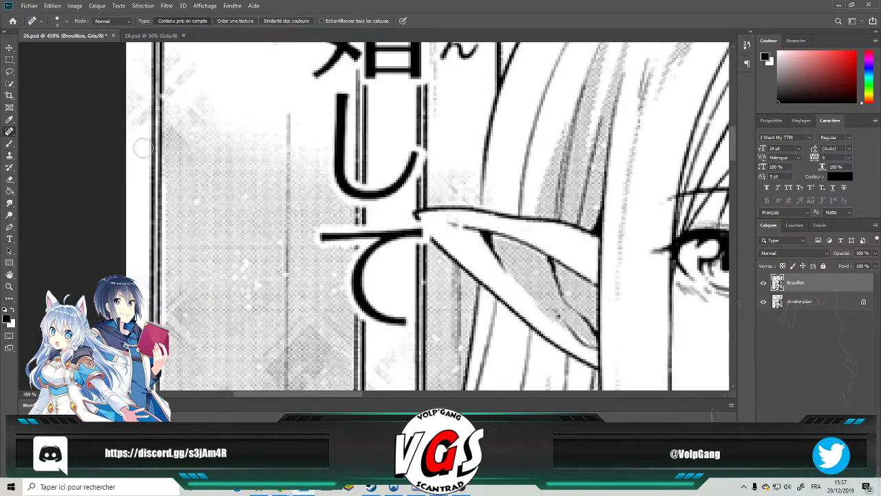
mouse_move(322, 228)
left_mouse_down()
mouse_move(422, 235)
mouse_move(413, 230)
mouse_move(363, 257)
mouse_move(372, 274)
mouse_move(354, 301)
mouse_move(379, 311)
mouse_move(380, 321)
mouse_move(412, 321)
left_mouse_up()
mouse_move(364, 244)
left_mouse_down()
mouse_move(354, 241)
mouse_move(358, 282)
mouse_move(358, 269)
mouse_move(371, 280)
left_mouse_up()
left_click_drag(352, 316, 363, 319)
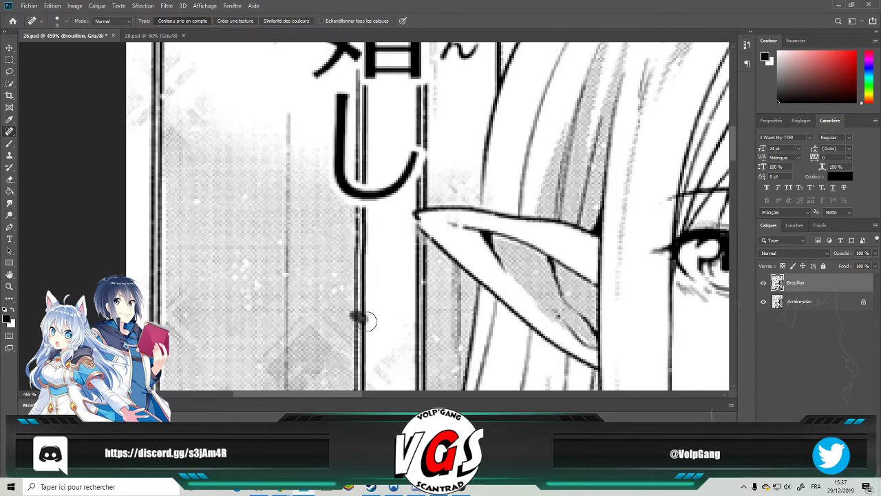
left_click_drag(358, 241, 353, 215)
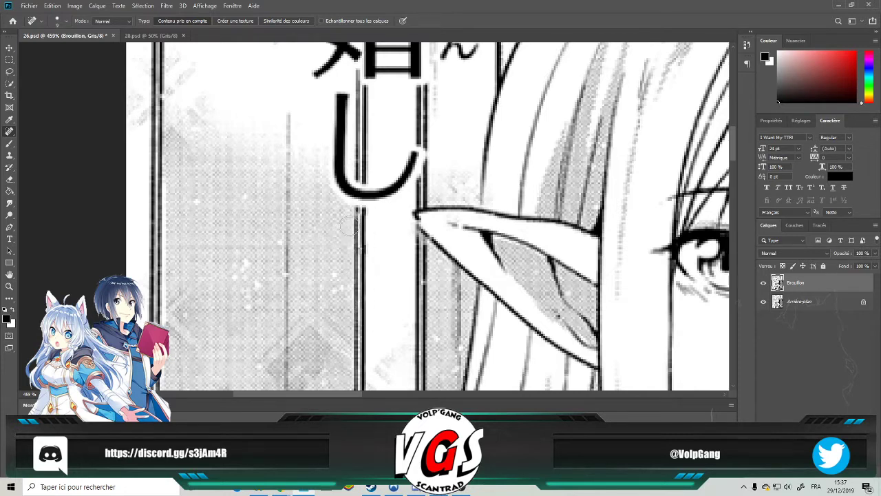
Heal the gap at the ear tip and redraw its lower contour and the adjoining vertical line with a thin black brush.
scroll(437, 230, "up", 3)
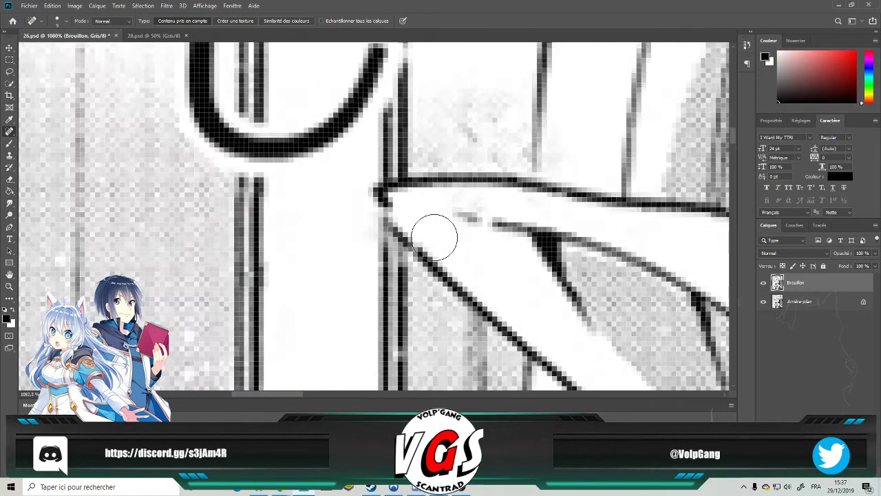
left_click_drag(390, 211, 410, 240)
left_click(12, 143)
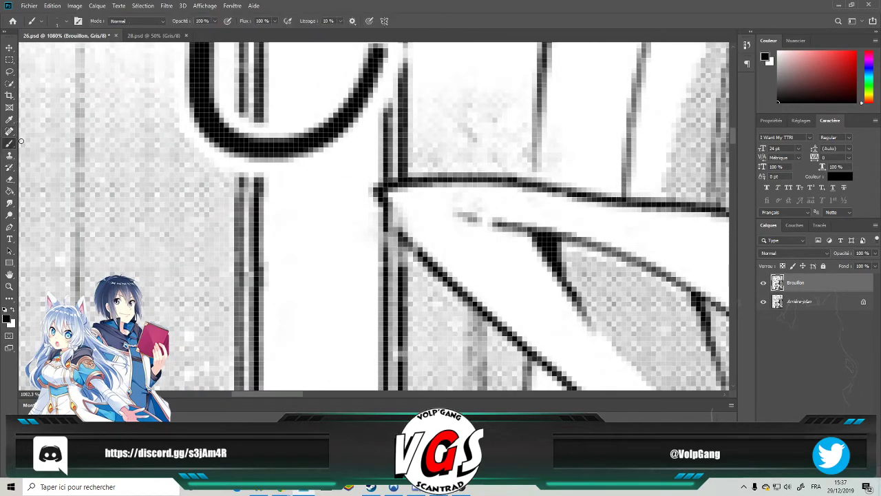
left_click_drag(392, 218, 420, 249)
left_click_drag(384, 219, 383, 258)
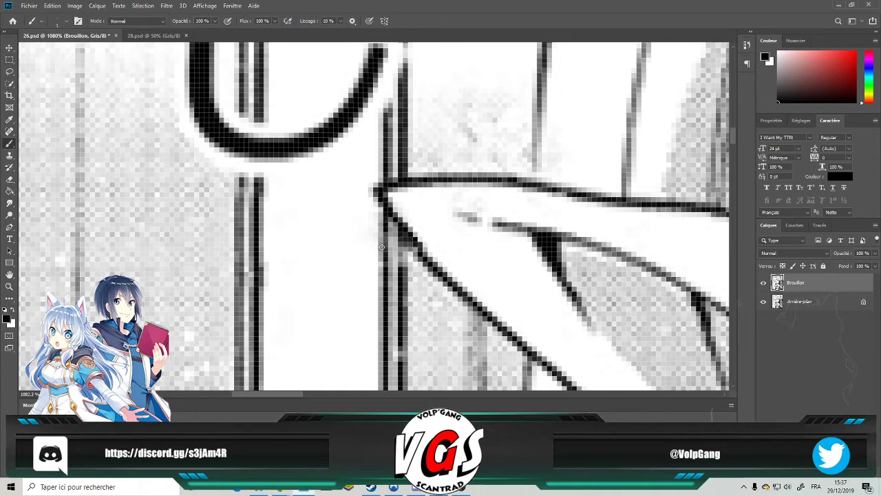
scroll(372, 221, "down", 6)
scroll(358, 222, "down", 2)
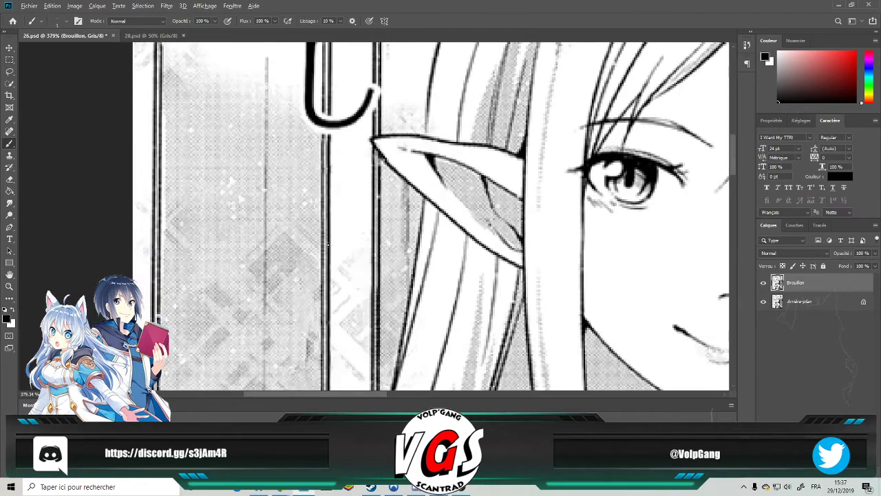
Extend the double vertical frame line up to the kana し with the Clone Stamp.
scroll(331, 223, "up", 3)
scroll(331, 222, "up", 2)
left_click(9, 154)
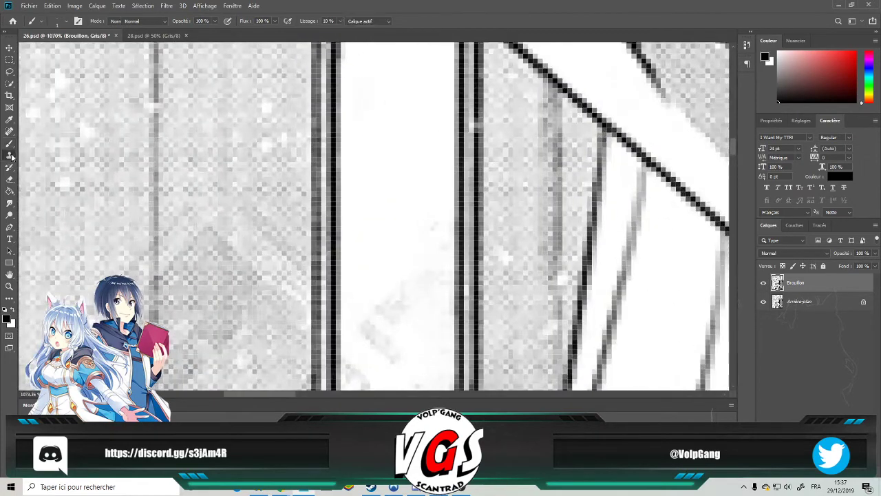
scroll(331, 194, "up", 3)
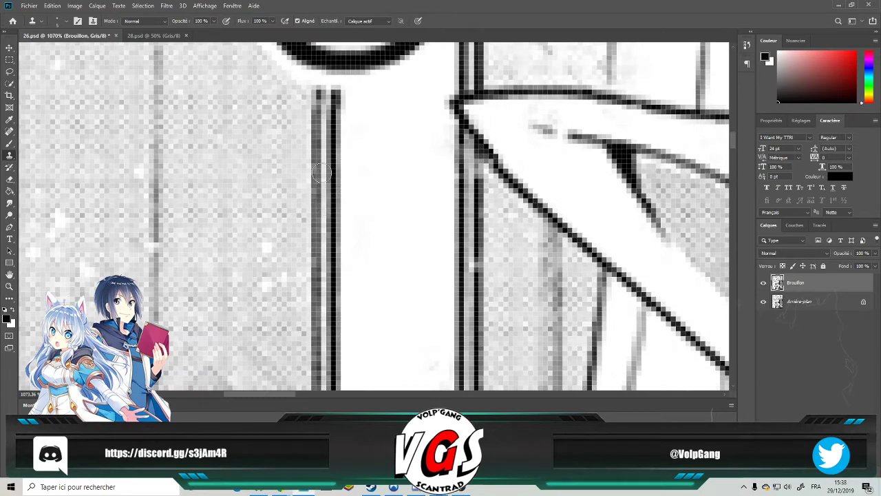
mouse_move(315, 118)
left_mouse_down()
mouse_move(315, 84)
mouse_move(326, 97)
left_mouse_up()
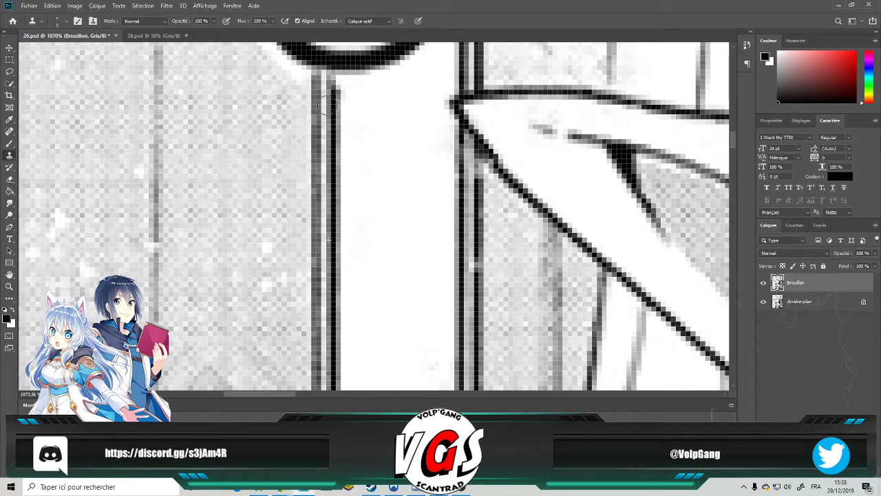
scroll(330, 123, "down", 6)
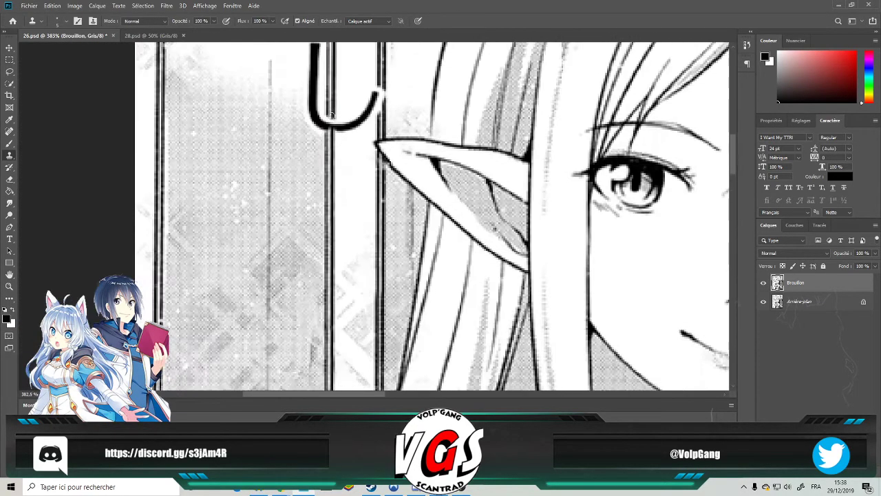
Remove the kana し from the wall and frame lines above the ear tip with the content-aware Spot Healing Brush.
scroll(329, 186, "up", 2)
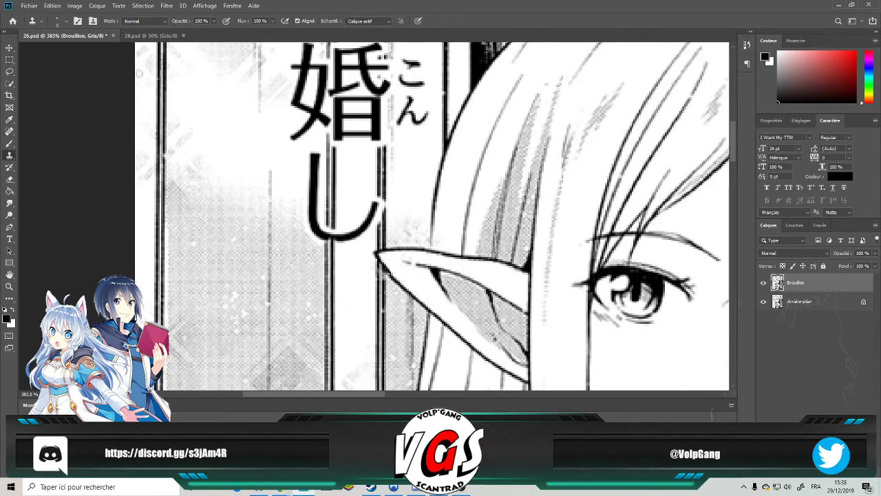
left_click(9, 131)
left_click(375, 201)
mouse_move(376, 203)
left_mouse_down()
mouse_move(353, 239)
mouse_move(313, 236)
mouse_move(313, 157)
left_mouse_up()
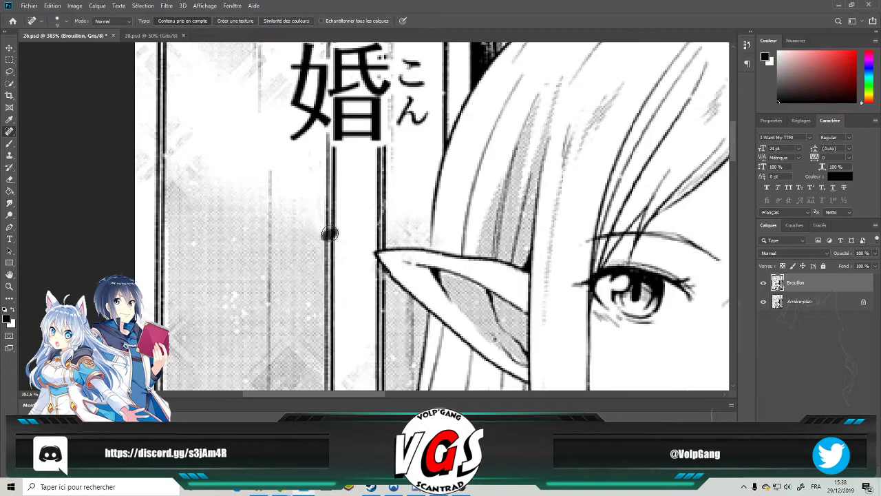
Check the healed wall and frame lines below the kanji 結婚 both close up and across the page.
scroll(344, 187, "down", 5)
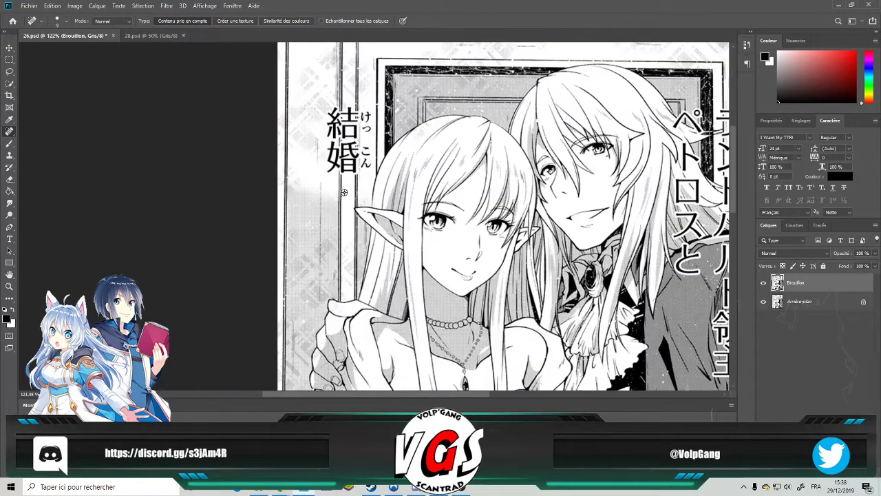
scroll(343, 197, "up", 1)
scroll(339, 237, "up", 4)
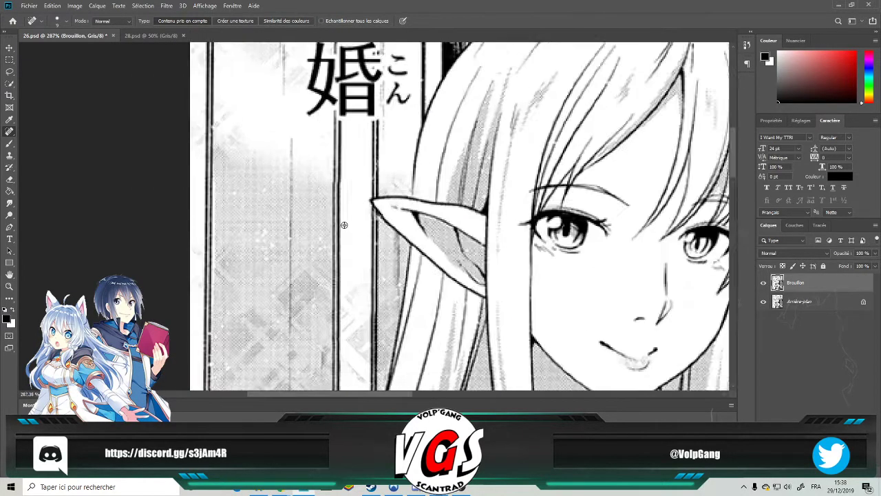
scroll(344, 223, "down", 2)
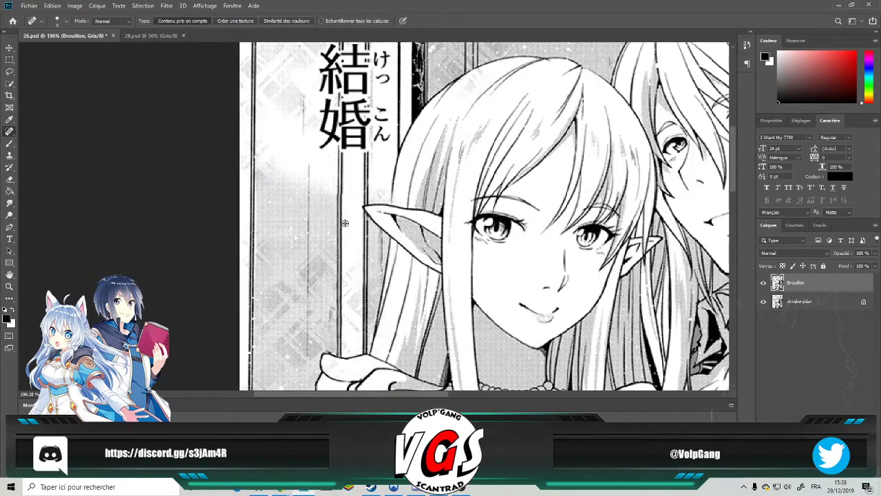
scroll(345, 223, "up", 1)
scroll(341, 340, "up", 4)
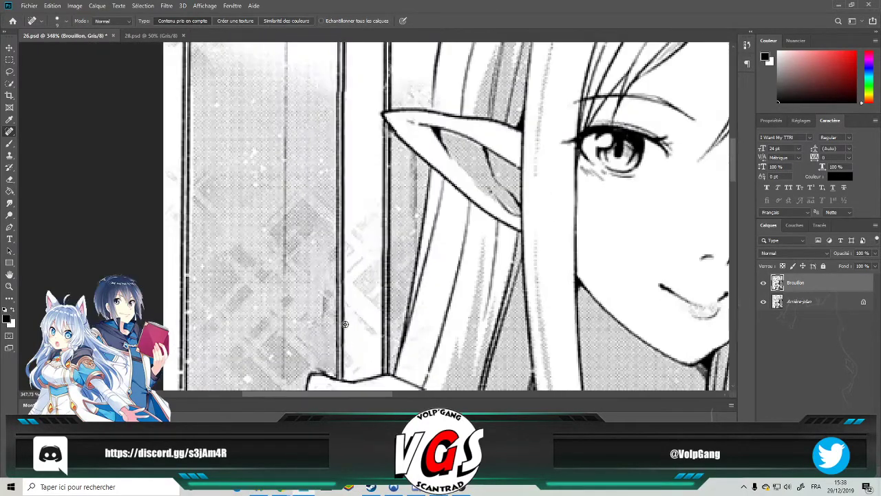
scroll(345, 324, "down", 4)
scroll(355, 245, "up", 4)
Paint over the small kana けっこん and the part of the kanji 結婚 between the frame lines with a white brush.
left_click_drag(359, 247, 369, 246)
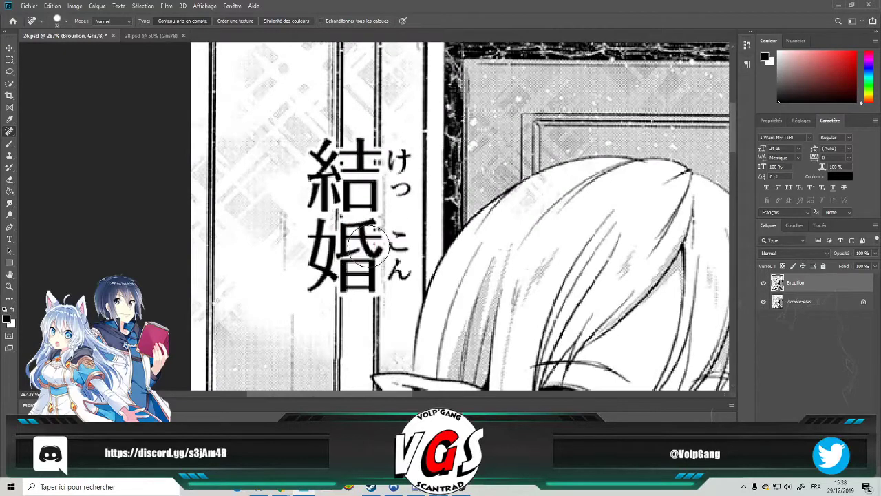
left_click(10, 142)
key("x")
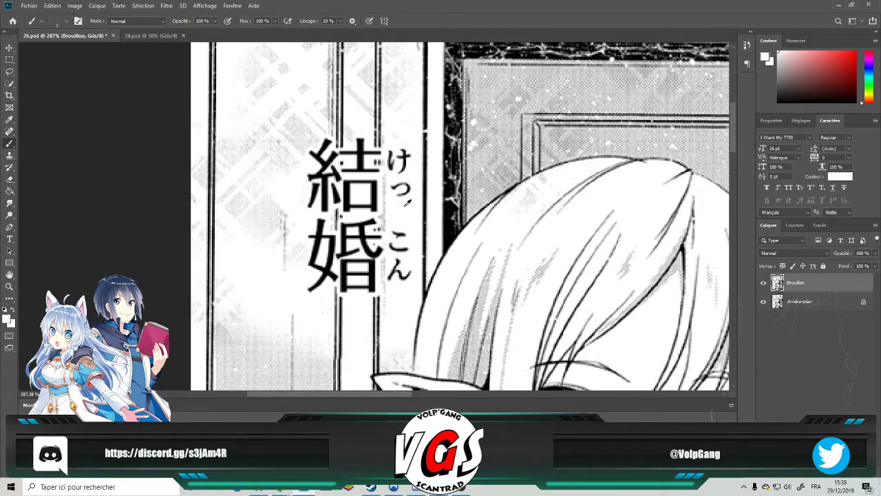
left_click_drag(407, 202, 408, 202)
mouse_move(398, 151)
left_mouse_down()
mouse_move(405, 186)
mouse_move(399, 172)
mouse_move(395, 181)
left_mouse_up()
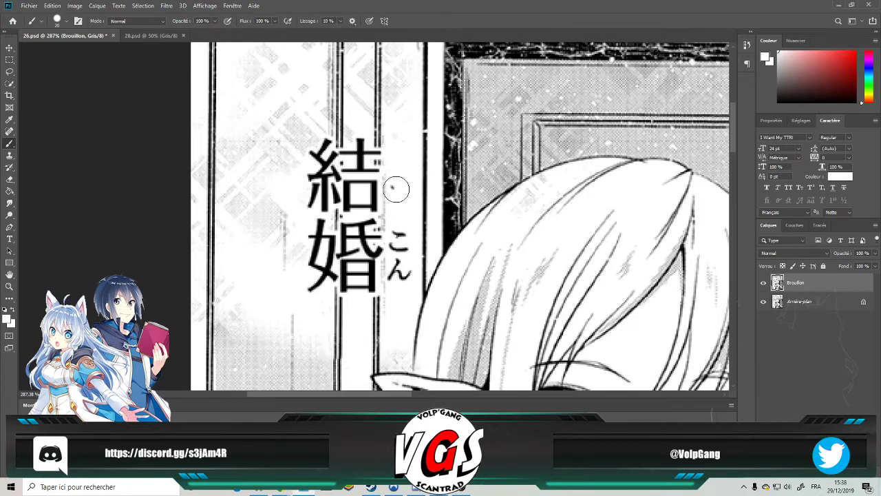
mouse_move(412, 252)
left_mouse_down()
mouse_move(410, 275)
mouse_move(396, 268)
mouse_move(397, 280)
mouse_move(393, 234)
left_mouse_up()
mouse_move(360, 148)
left_mouse_down()
mouse_move(359, 289)
mouse_move(355, 255)
mouse_move(351, 301)
mouse_move(358, 175)
mouse_move(358, 289)
left_mouse_up()
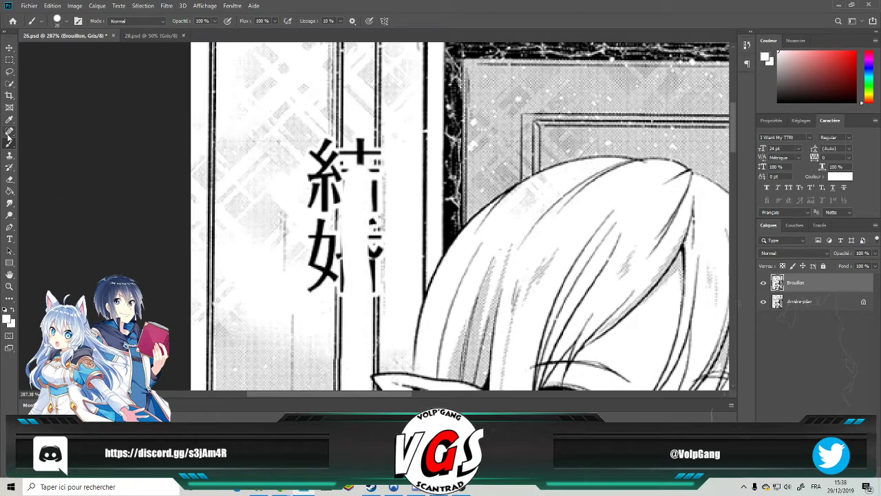
Rebuild the vertical frame line through the right-hand remnants of the kanji 結婚 with the Clone Stamp.
left_click(10, 155)
mouse_move(380, 325)
left_mouse_down()
mouse_move(378, 286)
mouse_move(381, 351)
mouse_move(376, 248)
left_mouse_up()
scroll(377, 326, "up", 2)
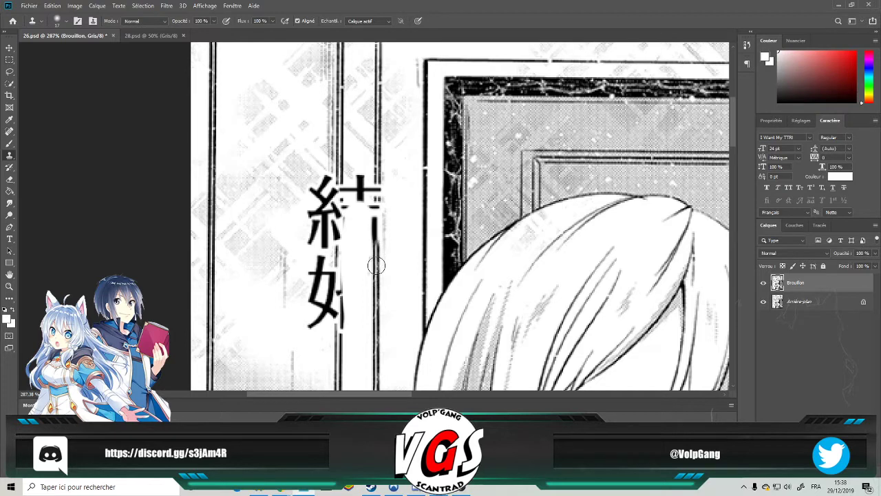
mouse_move(393, 250)
left_mouse_down()
mouse_move(369, 235)
mouse_move(390, 231)
mouse_move(390, 221)
mouse_move(365, 212)
mouse_move(393, 204)
mouse_move(364, 186)
mouse_move(375, 180)
mouse_move(359, 180)
mouse_move(389, 164)
mouse_move(374, 157)
mouse_move(385, 146)
mouse_move(384, 167)
mouse_move(372, 47)
left_mouse_up()
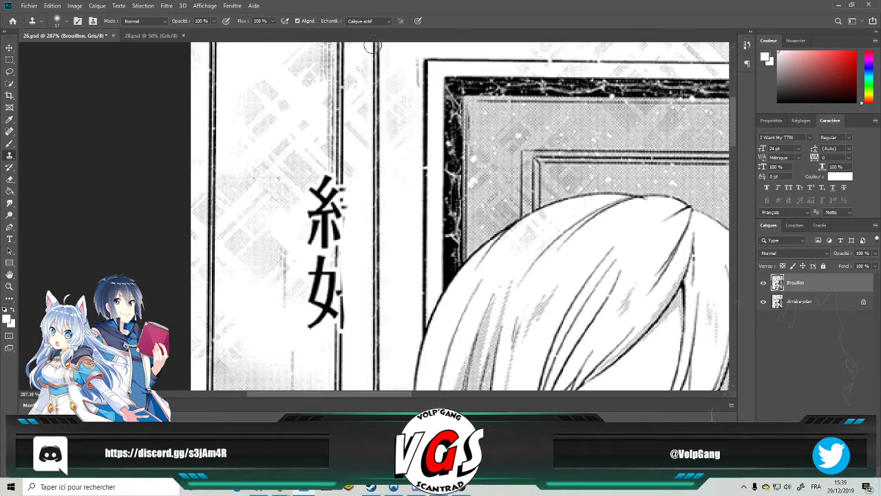
Remove the remaining left halves of the kanji 結婚 from the patterned wall and frame line with the content-aware Spot Healing Brush.
scroll(392, 214, "down", 2)
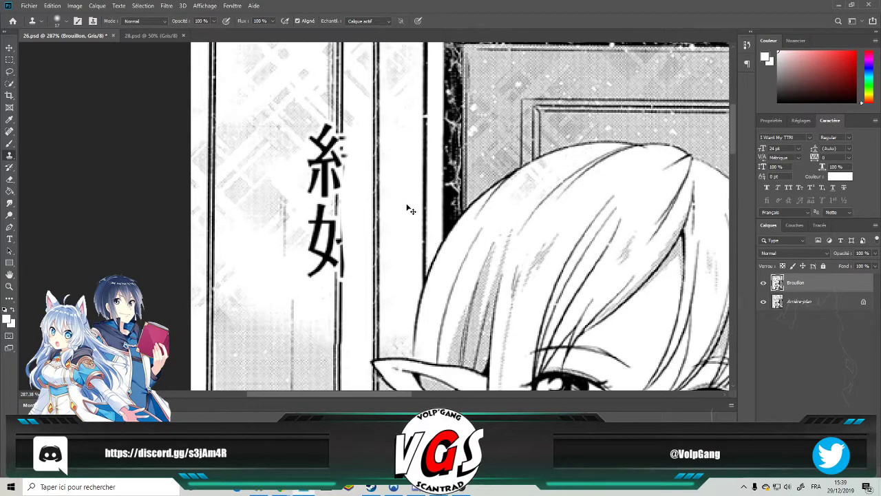
scroll(410, 209, "left", 2)
scroll(407, 212, "up", 1)
scroll(408, 179, "down", 2)
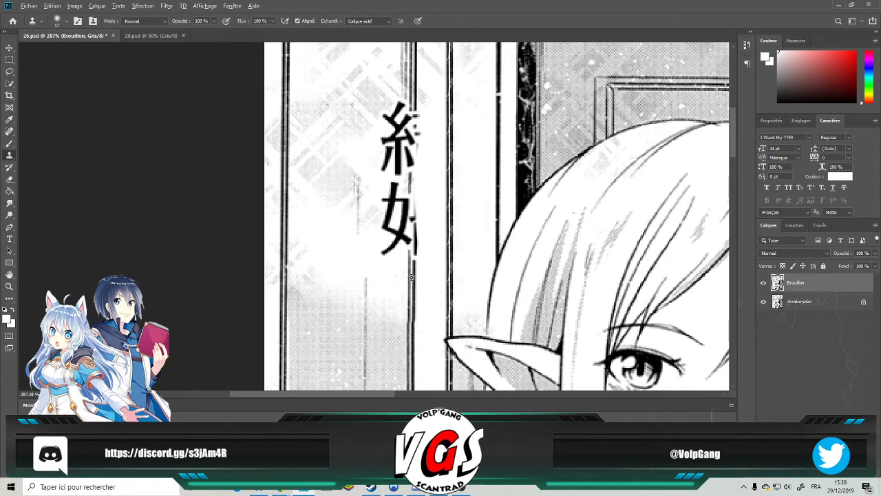
left_click(10, 131)
mouse_move(413, 245)
left_mouse_down()
mouse_move(384, 223)
mouse_move(385, 212)
mouse_move(417, 180)
mouse_move(386, 154)
mouse_move(413, 137)
mouse_move(410, 121)
mouse_move(377, 129)
left_mouse_up()
mouse_move(393, 160)
left_mouse_down()
mouse_move(415, 164)
mouse_move(415, 206)
left_mouse_up()
mouse_move(406, 175)
left_mouse_down()
mouse_move(418, 217)
mouse_move(407, 191)
mouse_move(417, 228)
mouse_move(411, 281)
left_mouse_up()
mouse_move(413, 238)
left_mouse_down()
mouse_move(415, 294)
mouse_move(402, 322)
left_mouse_up()
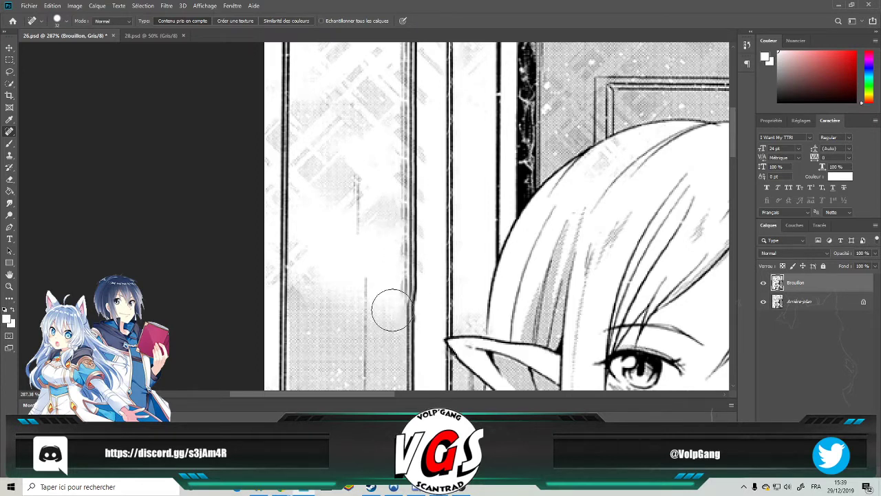
Straighten the kinked vertical frame line between the patterned wall and the elf's ear with the Clone Stamp.
scroll(392, 311, "down", 2)
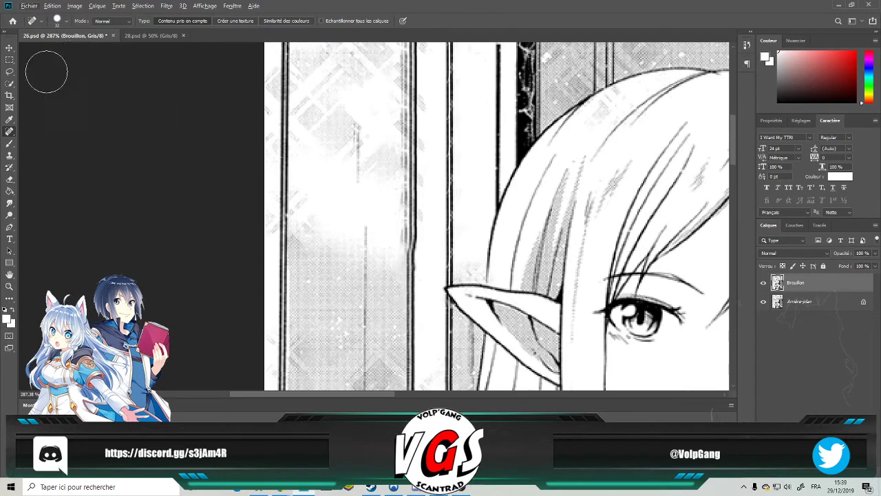
left_click(10, 157)
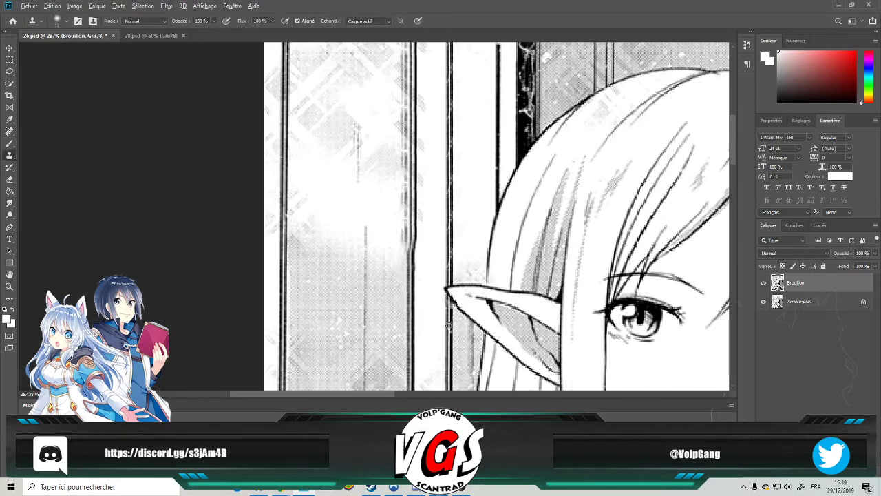
scroll(392, 281, "up", 7)
scroll(391, 275, "up", 3)
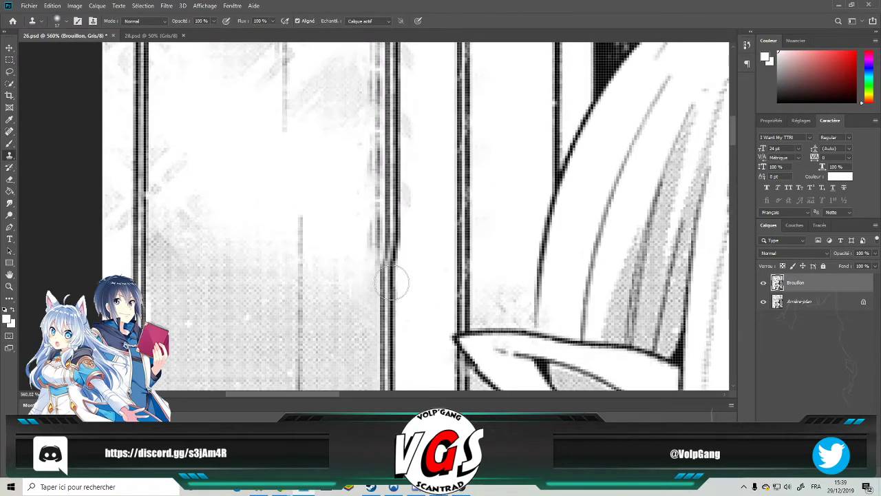
mouse_move(388, 244)
left_mouse_down()
mouse_move(381, 264)
mouse_move(384, 82)
mouse_move(389, 196)
left_mouse_up()
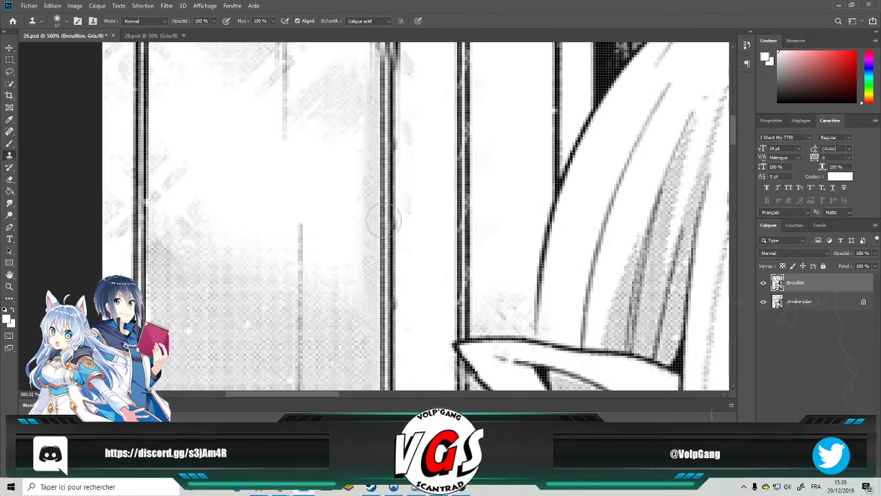
scroll(391, 255, "up", 3)
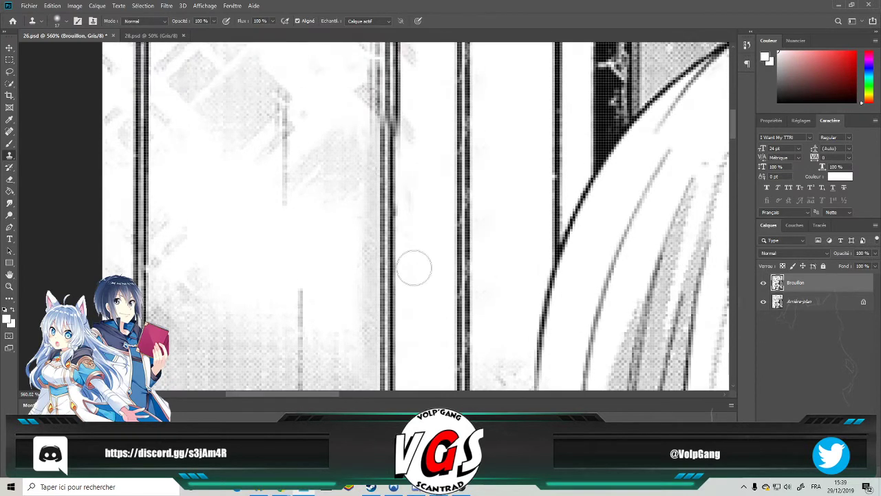
mouse_move(393, 175)
left_mouse_down()
mouse_move(403, 60)
mouse_move(397, 23)
left_mouse_up()
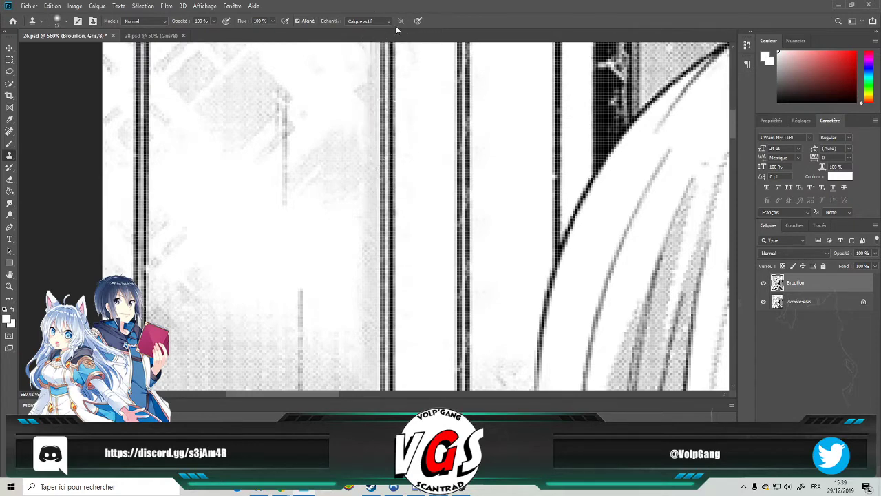
Continue rebuilding the same vertical frame line up along the patterned wall with the Clone Stamp.
scroll(400, 171, "up", 5)
left_click_drag(413, 74, 409, 103)
left_click_drag(394, 168, 388, 39)
left_click_drag(384, 190, 384, 34)
scroll(387, 164, "up", 2)
scroll(386, 165, "up", 3)
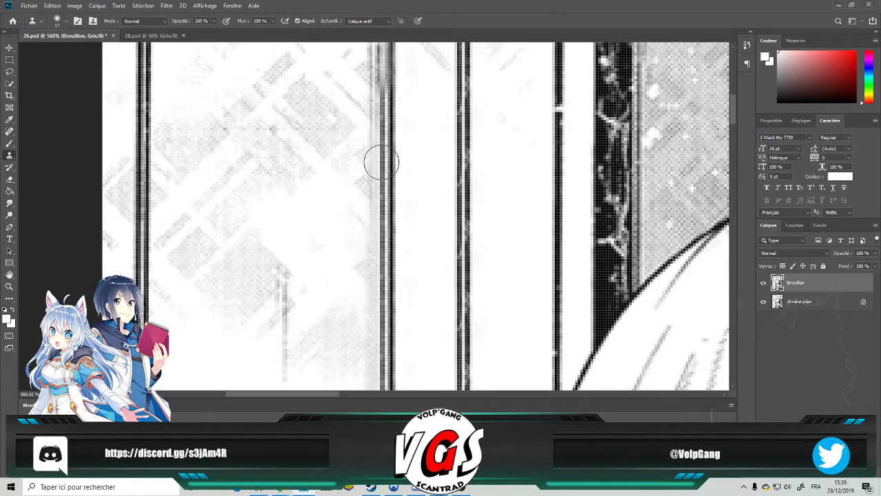
scroll(386, 165, "up", 1)
scroll(386, 165, "up", 3)
scroll(387, 171, "up", 3)
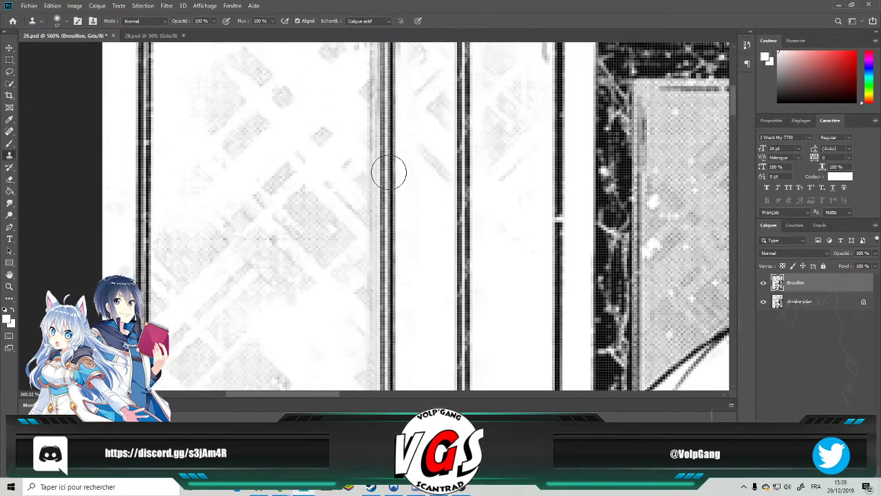
Straighten the upper end of the neighbouring vertical frame line with the Clone Stamp and check the whole page.
scroll(380, 168, "up", 3)
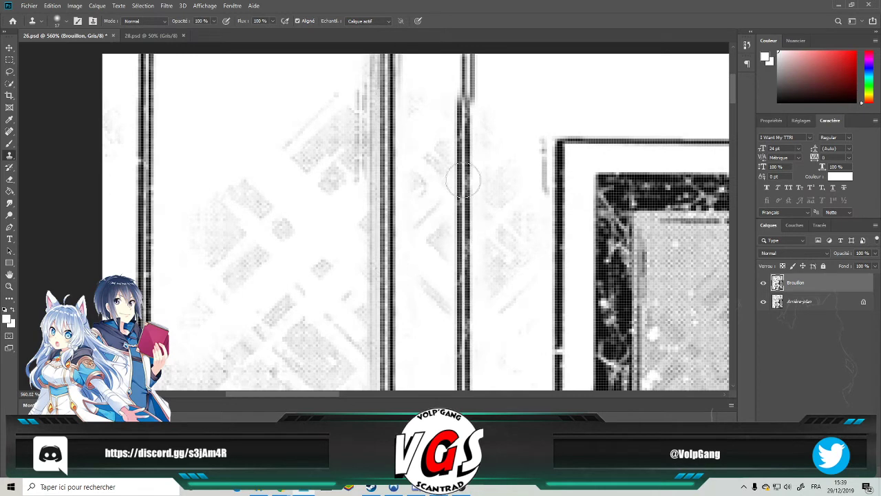
left_click_drag(463, 191, 462, 73)
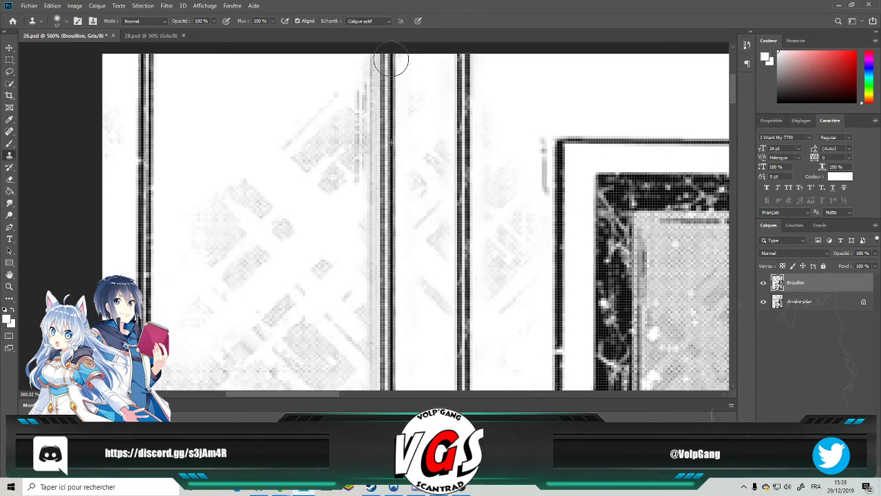
scroll(386, 81, "down", 10)
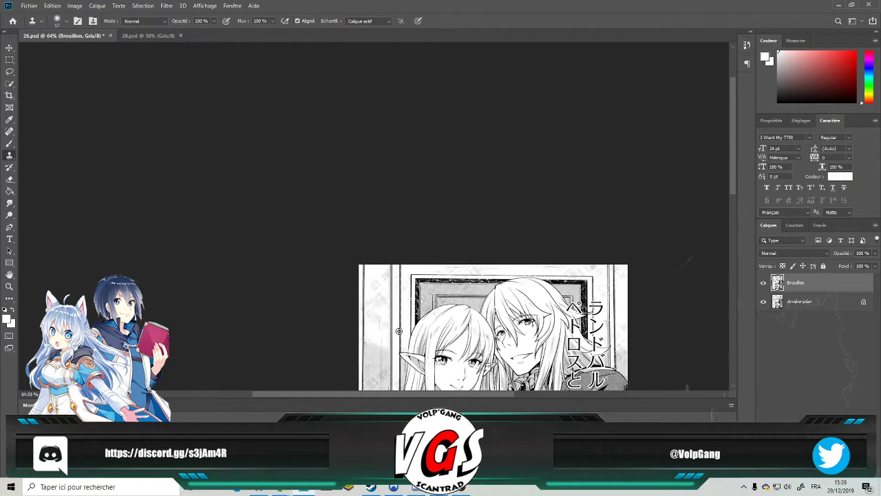
scroll(399, 187, "up", 3)
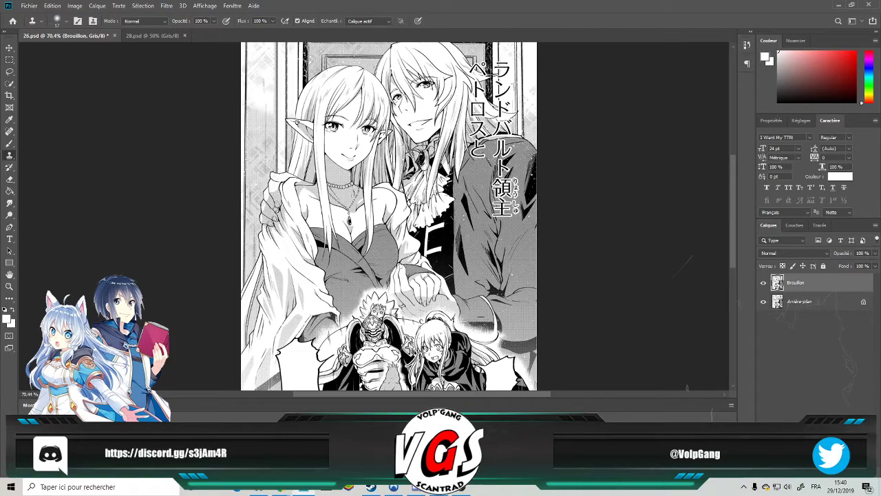
Define a pattern from a rectangular area of plain grey screentone on the man's sleeve, below the title text and near the page edge.
scroll(428, 211, "up", 7)
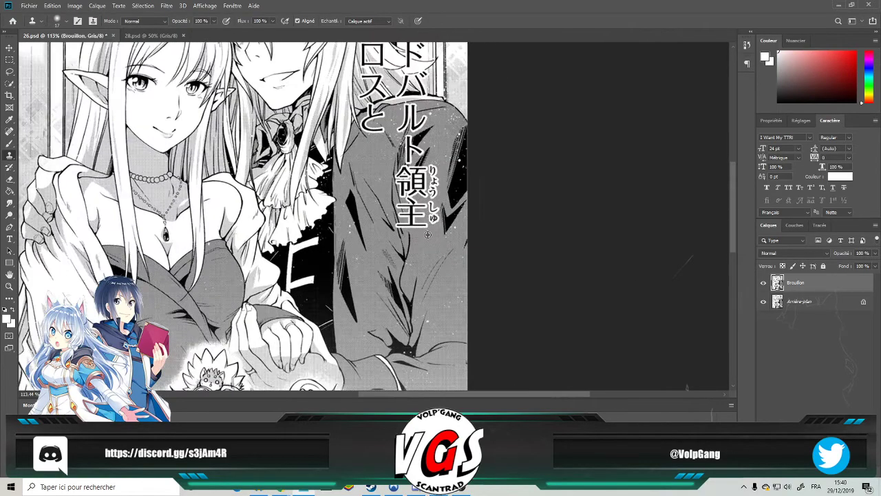
scroll(429, 211, "down", 5)
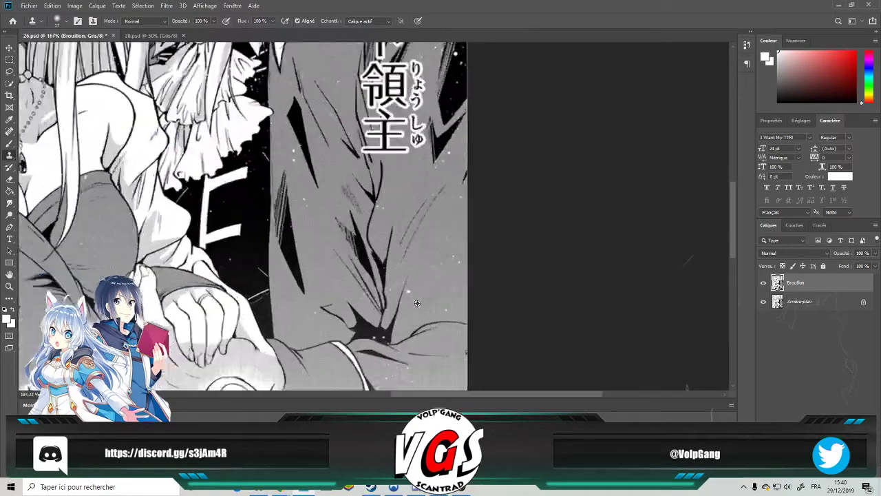
scroll(453, 278, "up", 6)
scroll(443, 270, "down", 3)
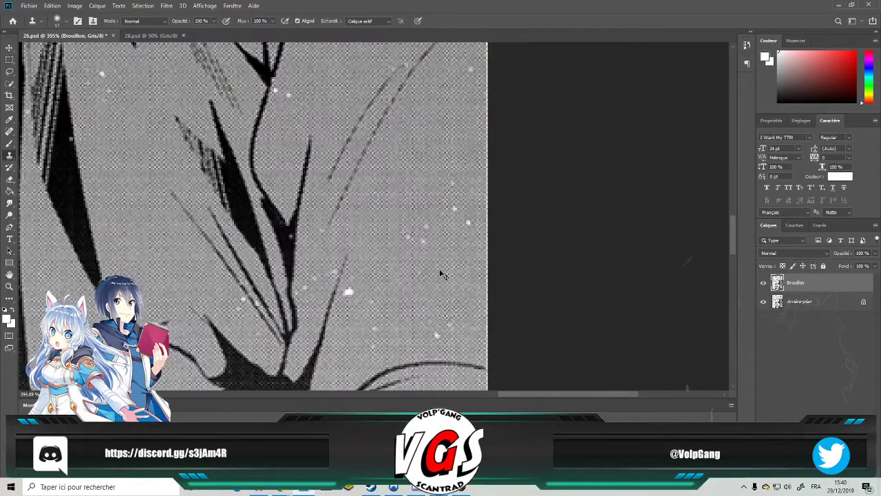
left_click(9, 60)
left_click_drag(345, 194, 409, 320)
left_click(408, 322)
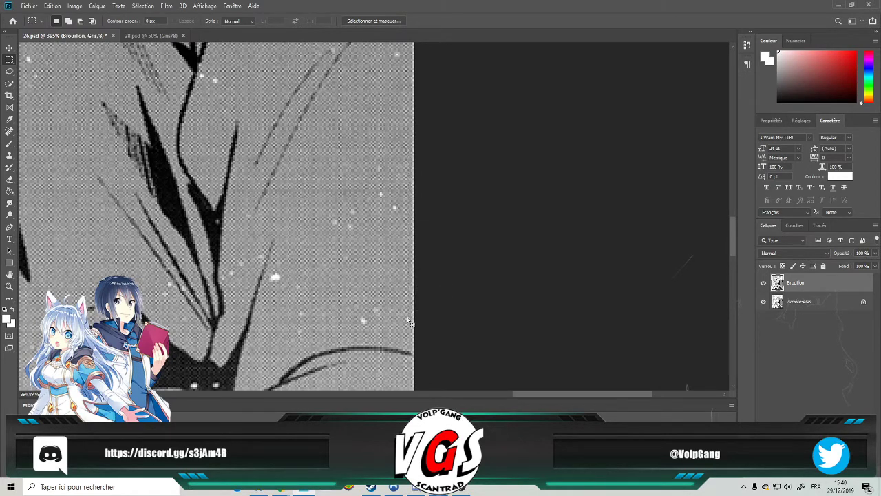
left_click(53, 6)
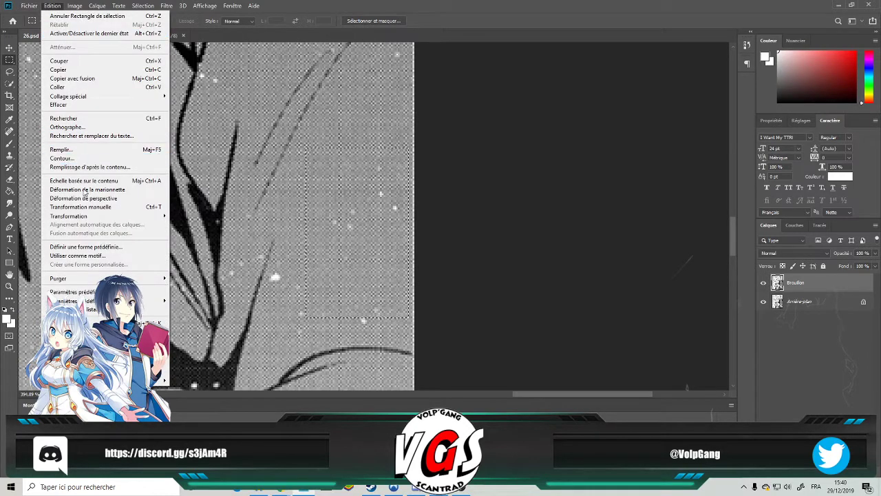
left_click(84, 255)
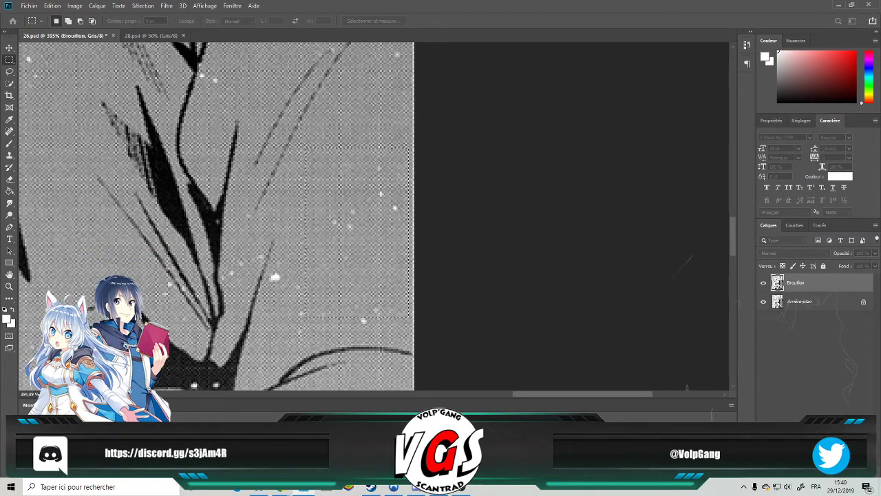
left_click_drag(460, 130, 274, 212)
key("Return")
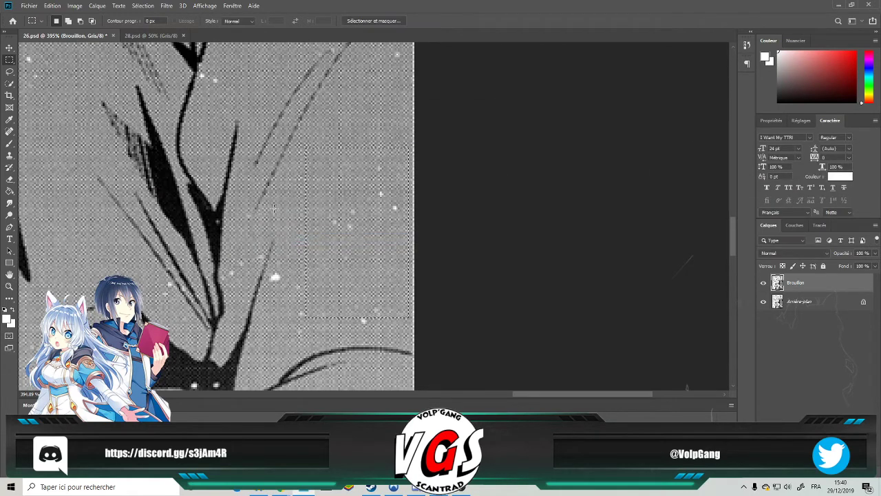
Set up the Pattern Stamp tool with the newly defined sleeve screentone pattern.
left_click(10, 156)
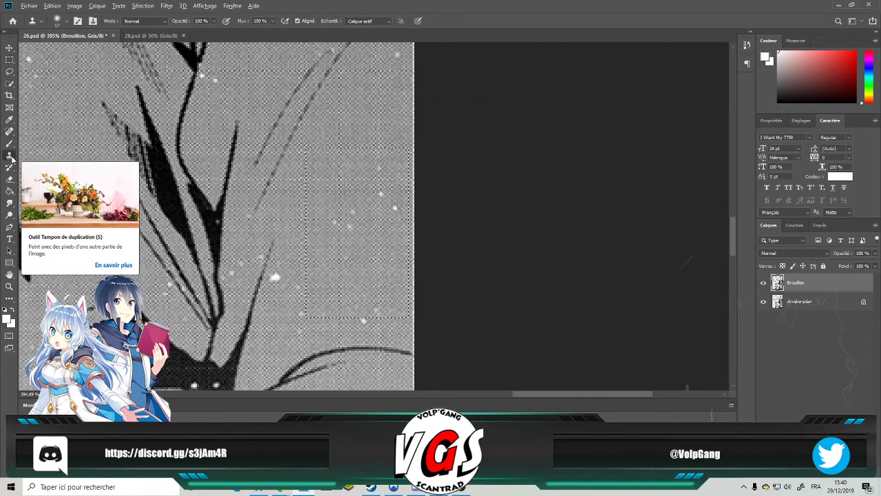
left_click(11, 157)
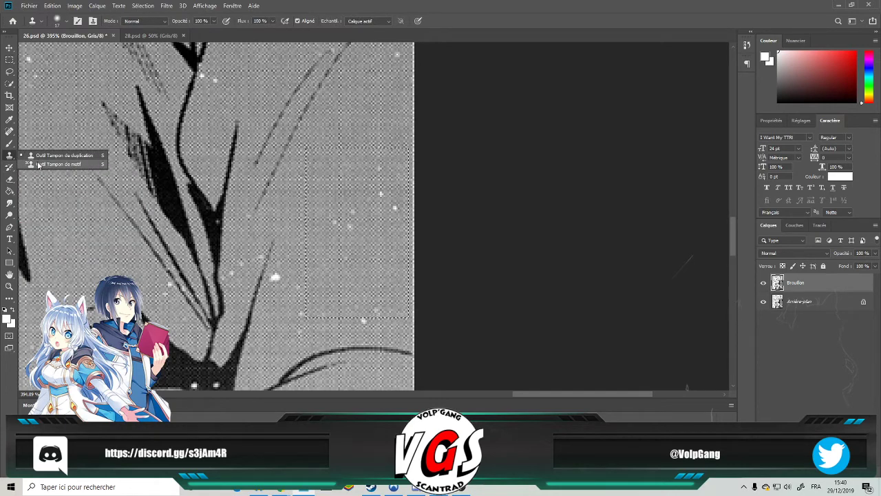
left_click(27, 163)
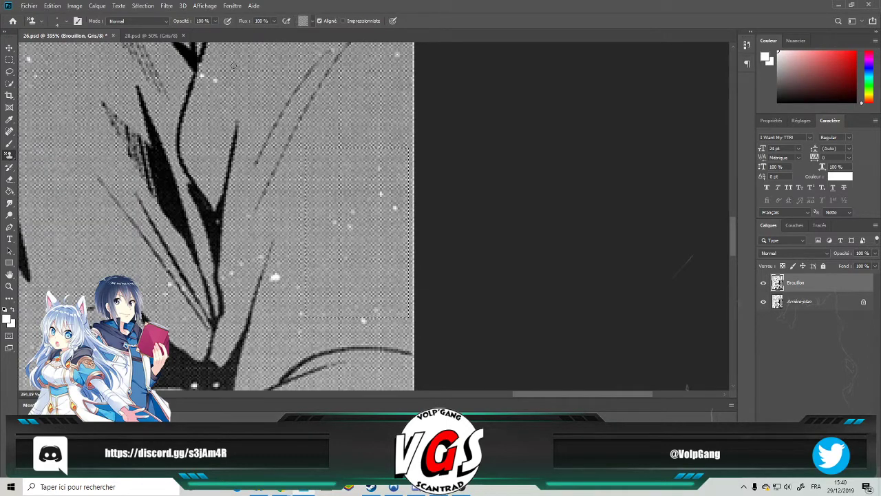
left_click(310, 22)
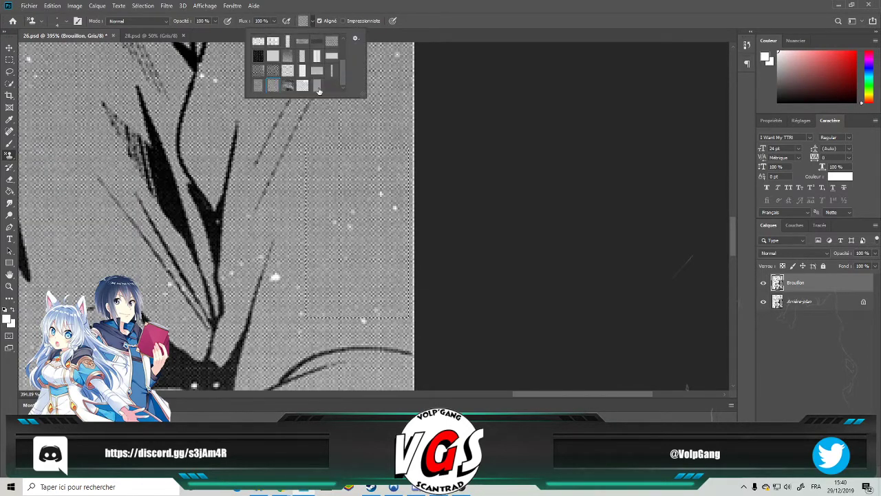
left_click(307, 22)
scroll(284, 103, "down", 6)
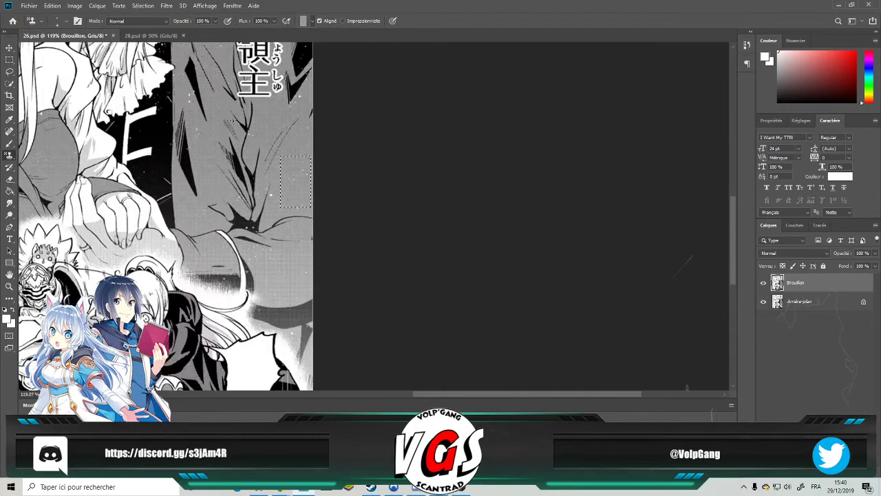
scroll(260, 199, "up", 3)
scroll(296, 270, "up", 4)
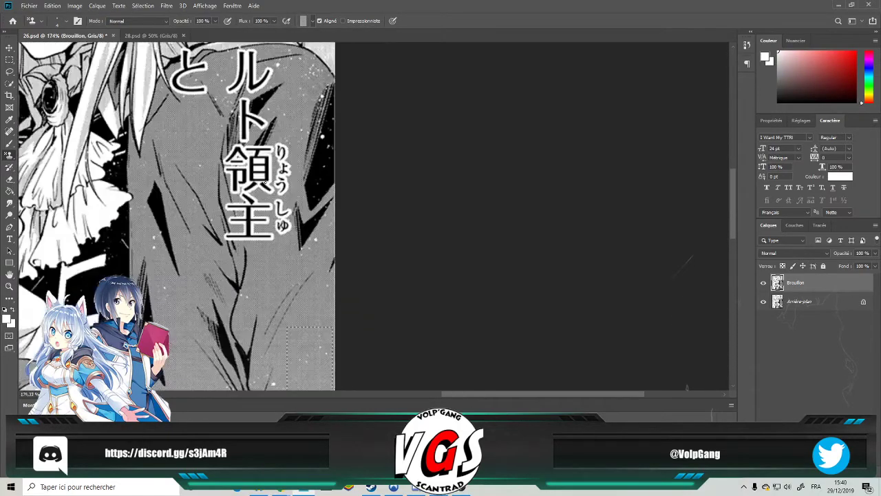
scroll(252, 217, "down", 1)
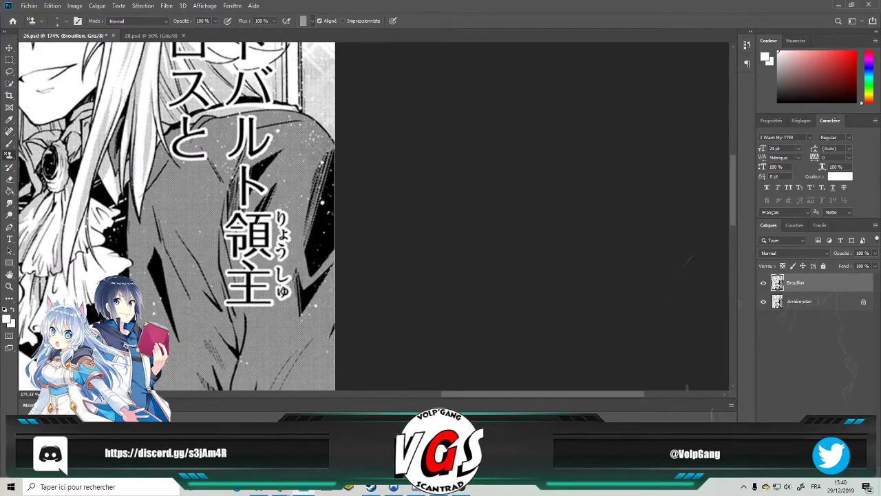
Clear the selection and remove the katakana ル from the man's shoulder with the content-aware Spot Healing Brush.
left_click(9, 130)
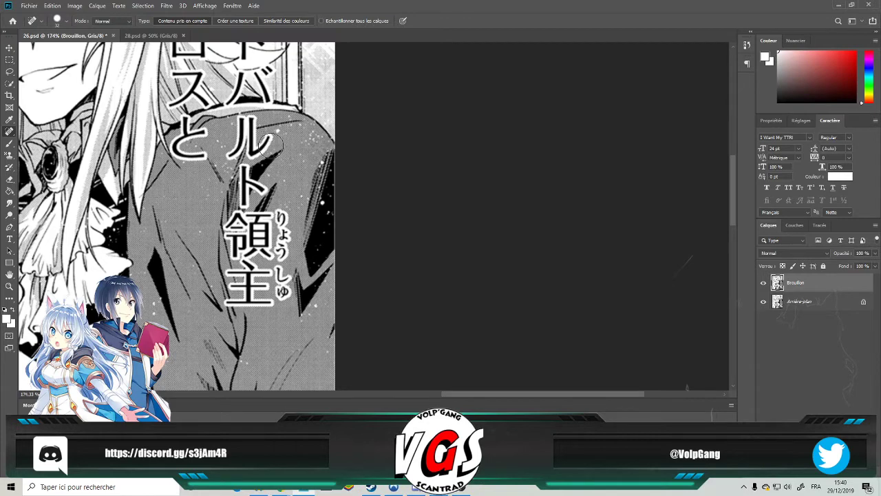
left_click(143, 6)
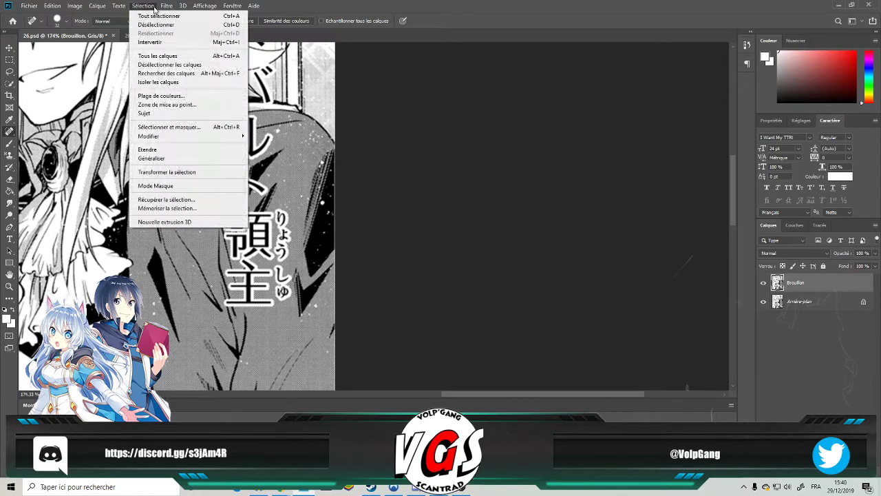
left_click(148, 27)
mouse_move(246, 121)
left_mouse_down()
mouse_move(237, 129)
mouse_move(258, 150)
mouse_move(248, 144)
mouse_move(270, 146)
left_mouse_up()
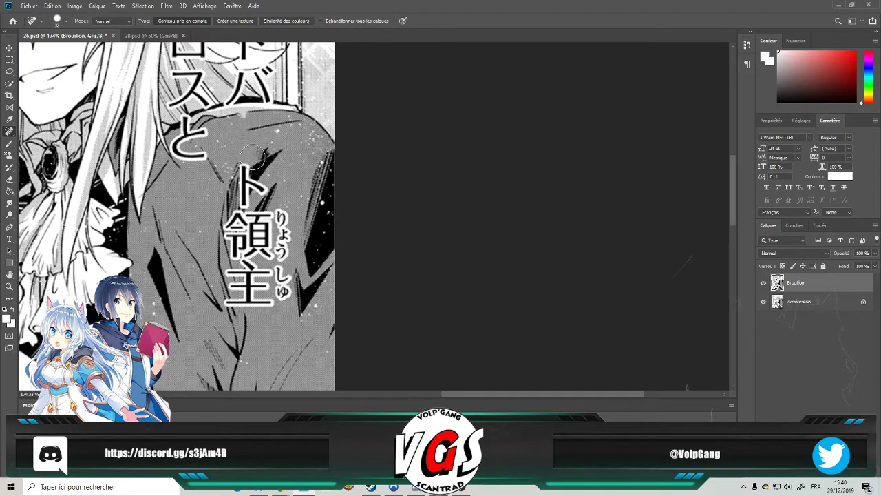
left_click(246, 115)
left_click(237, 117)
Remove the characters ト領主 and the small kana りょうしゅ from the sleeve with the Spot Healing Brush.
mouse_move(249, 171)
left_mouse_down()
mouse_move(236, 172)
mouse_move(250, 211)
mouse_move(282, 217)
mouse_move(283, 297)
left_mouse_up()
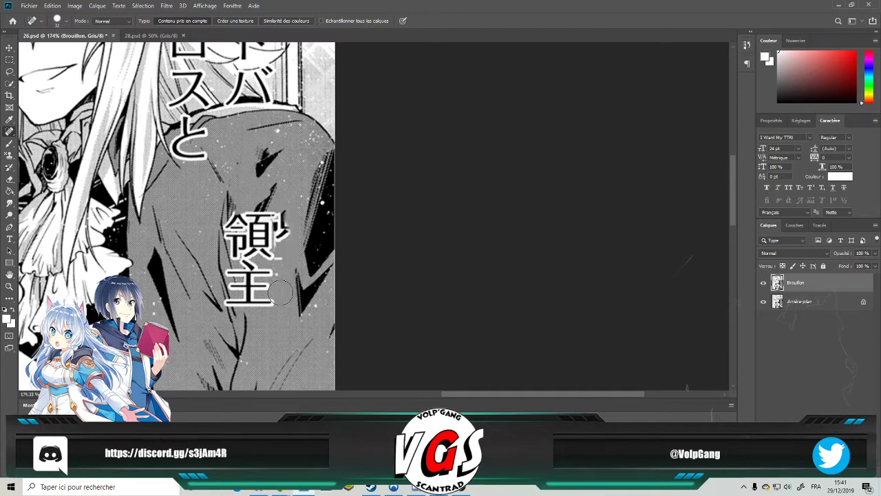
mouse_move(278, 220)
left_mouse_down()
mouse_move(226, 219)
mouse_move(285, 222)
mouse_move(282, 241)
mouse_move(279, 233)
mouse_move(225, 239)
mouse_move(276, 246)
mouse_move(278, 256)
mouse_move(264, 256)
mouse_move(236, 299)
mouse_move(272, 298)
mouse_move(263, 272)
mouse_move(222, 306)
left_mouse_up()
left_click_drag(278, 223, 266, 242)
Redraw the missing sleeve fold line between its two remaining ends with a black 2 px brush.
scroll(266, 242, "up", 5)
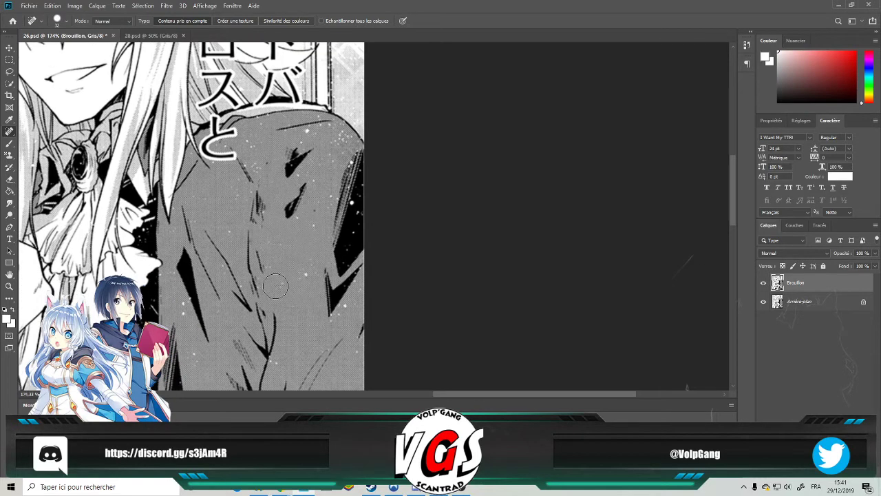
left_click(9, 143)
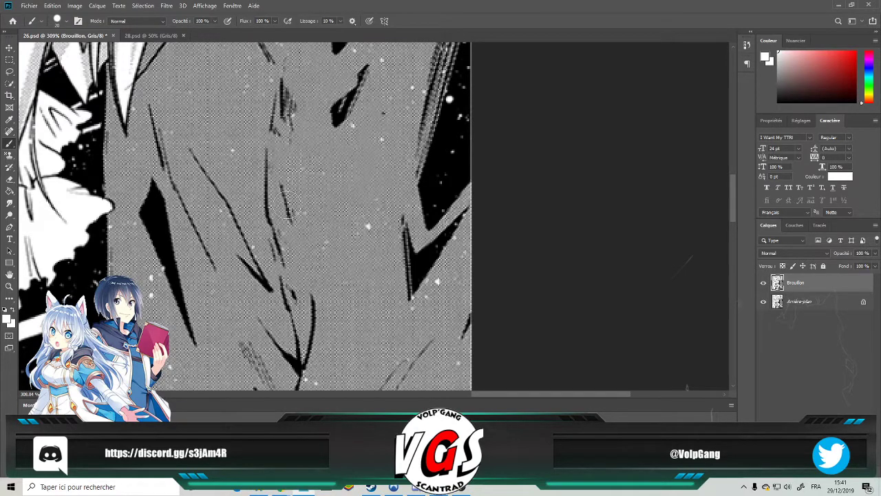
key("x")
scroll(380, 200, "up", 2)
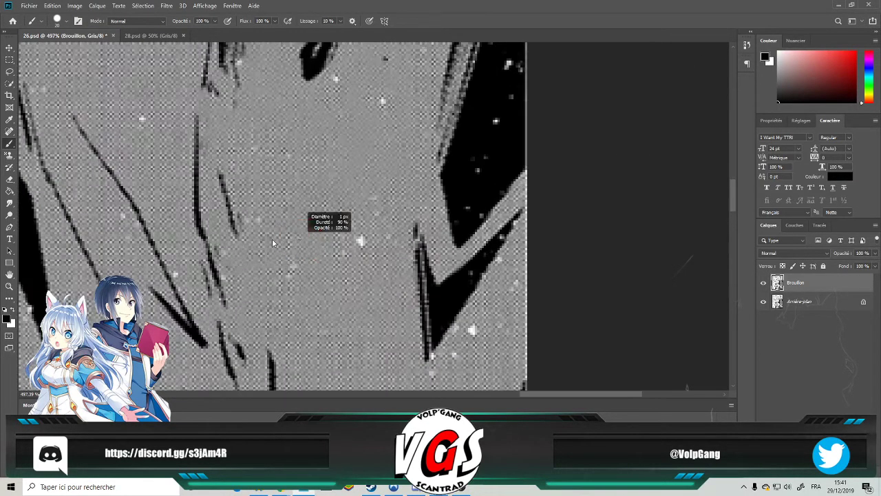
left_click_drag(274, 243, 272, 238)
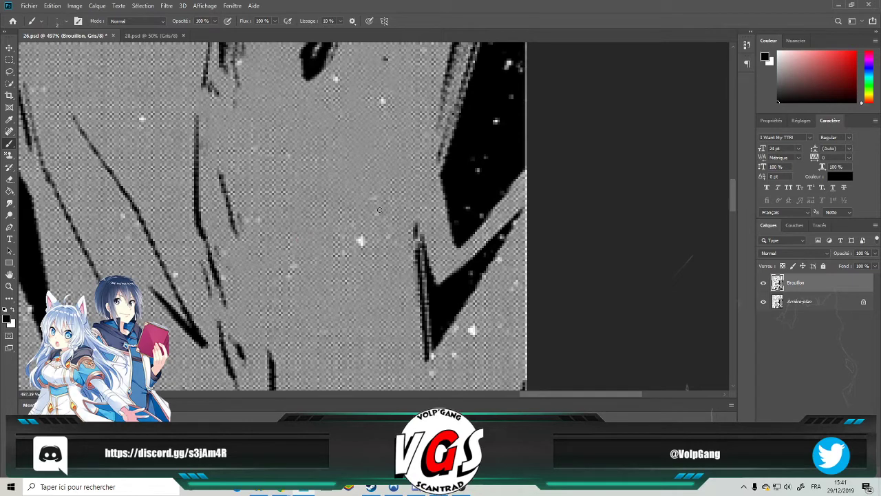
left_click_drag(238, 229, 270, 327)
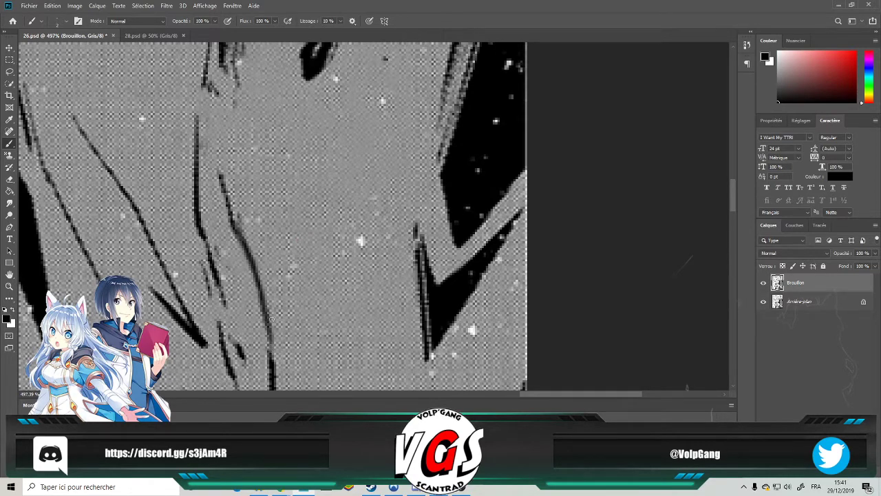
Outline the missing part of the man's dark sleeve fold with the black 2 px brush, joining it to the fold line below.
scroll(271, 384, "up", 5)
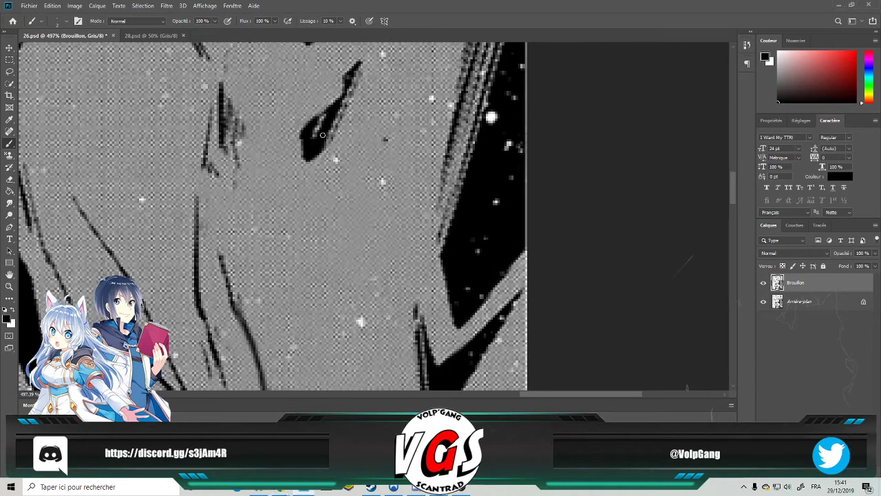
mouse_move(323, 138)
left_mouse_down()
mouse_move(281, 225)
mouse_move(257, 306)
left_mouse_up()
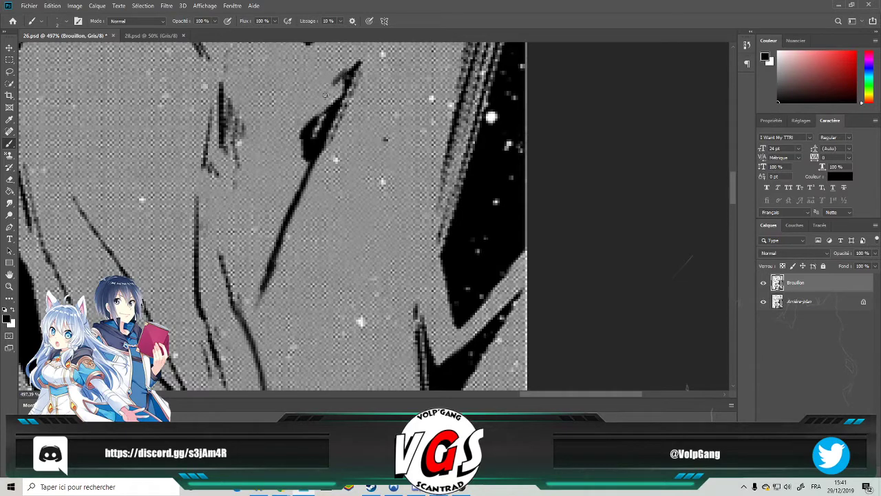
mouse_move(308, 114)
left_mouse_down()
mouse_move(221, 261)
mouse_move(253, 341)
mouse_move(256, 285)
mouse_move(278, 220)
mouse_move(260, 295)
left_mouse_up()
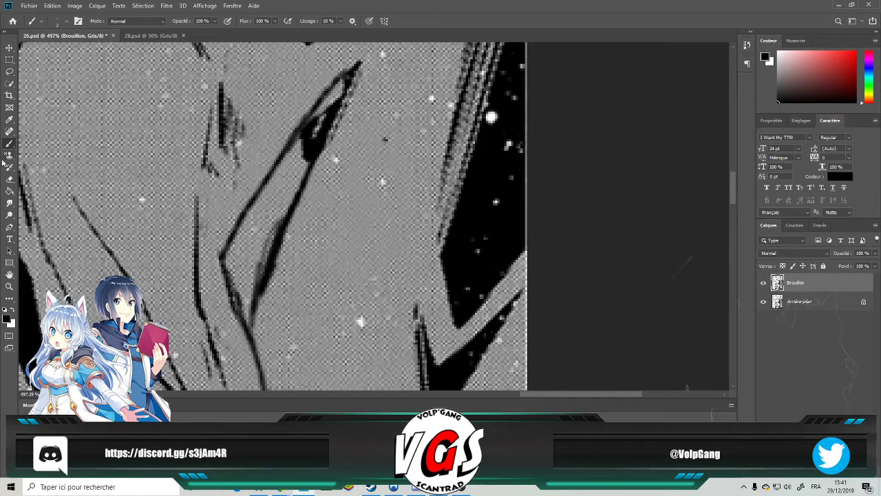
Fill the outlined sleeve fold with black using the Paint Bucket with its source set to foreground (Premier plan).
left_click(10, 194)
left_click(270, 205)
key("ctrl+z")
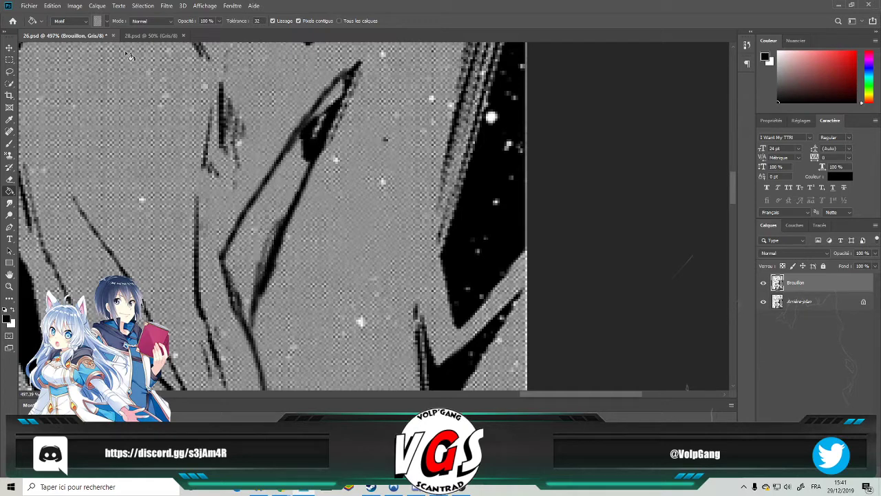
left_click(105, 22)
left_click(71, 22)
left_click(84, 30)
left_click(269, 205)
left_click(255, 256)
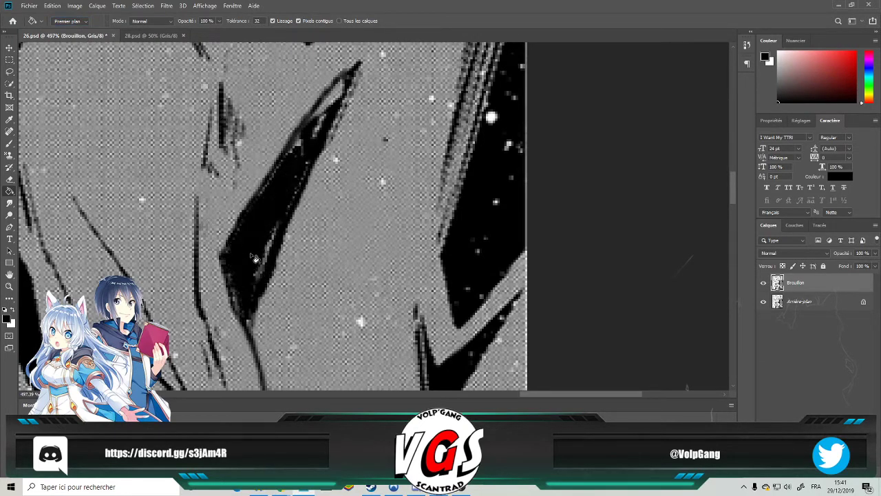
Paint over the remaining grey gaps in the black fold and redraw the missing fold lines beside it with the black brush.
left_click(9, 144)
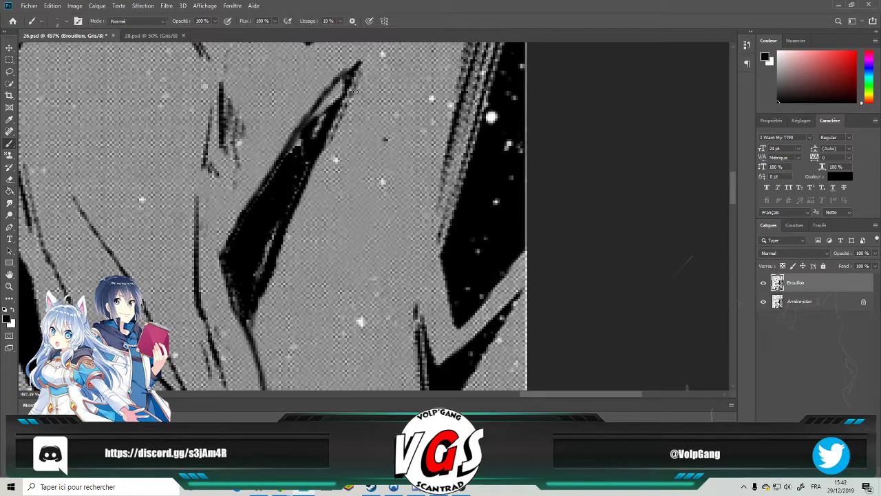
mouse_move(331, 108)
left_mouse_down()
mouse_move(314, 120)
mouse_move(328, 96)
left_mouse_up()
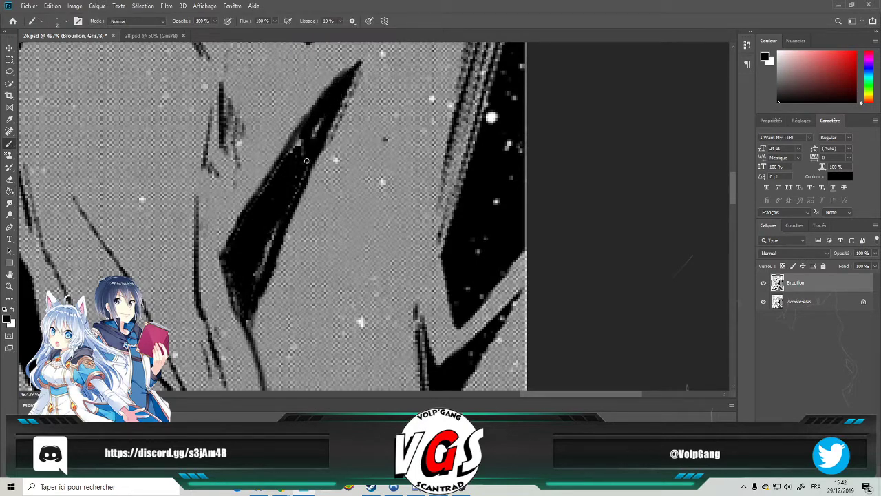
left_click_drag(298, 142, 271, 197)
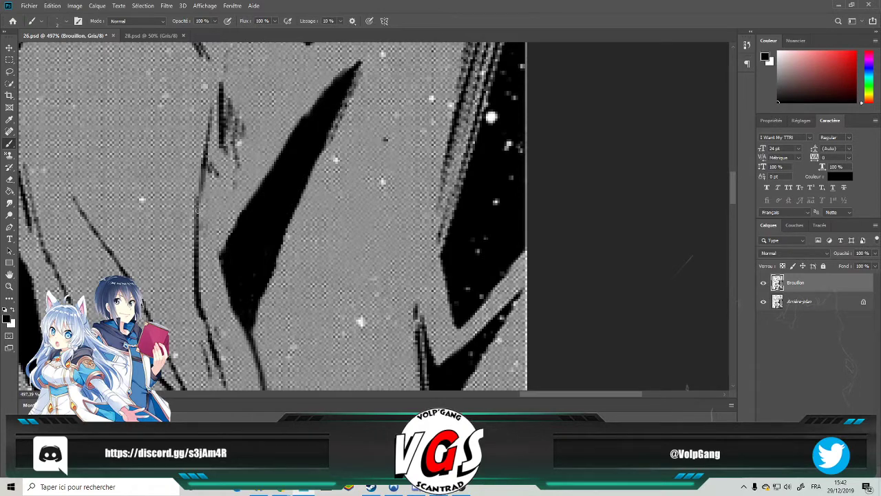
left_click_drag(220, 121, 224, 201)
mouse_move(240, 148)
left_mouse_down()
mouse_move(245, 131)
mouse_move(304, 100)
mouse_move(279, 153)
mouse_move(296, 120)
mouse_move(254, 159)
left_mouse_up()
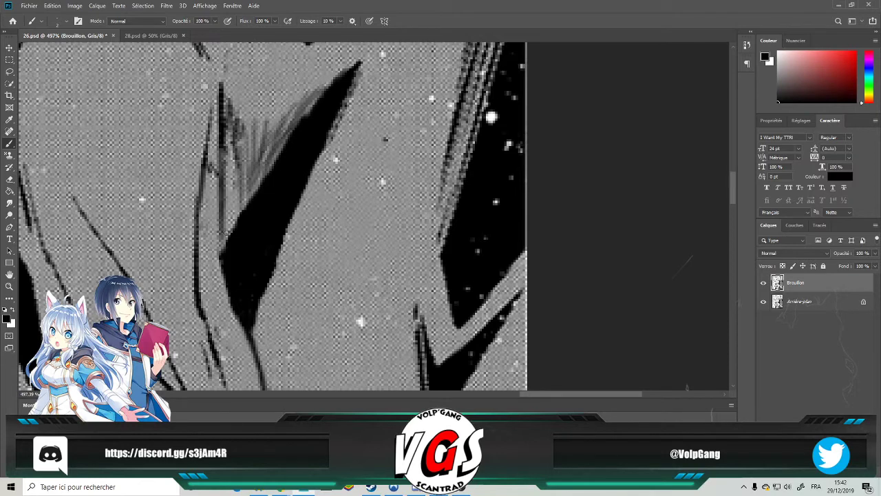
key("ctrl+z")
key("ctrl+z")
key("ctrl+z")
key("ctrl+z")
key("ctrl+z")
key("ctrl+z")
key("ctrl+z")
key("ctrl+z")
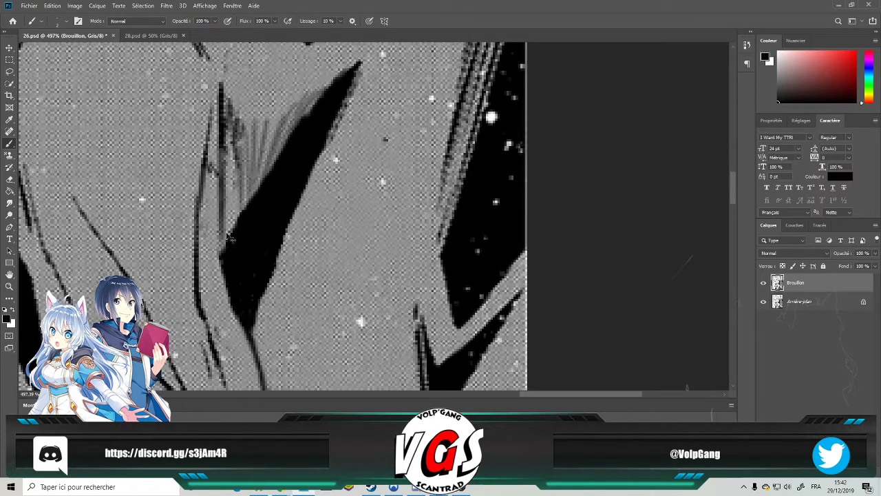
key("ctrl+z")
key("ctrl+z")
key("ctrl+z")
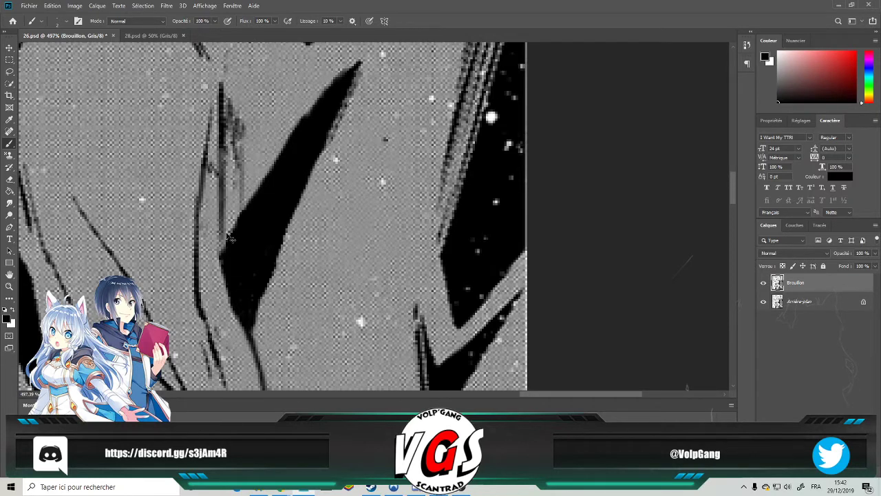
Remove the ragged dark marks beside the vertical sleeve fold line with the content-aware Spot Healing Brush.
left_click(9, 131)
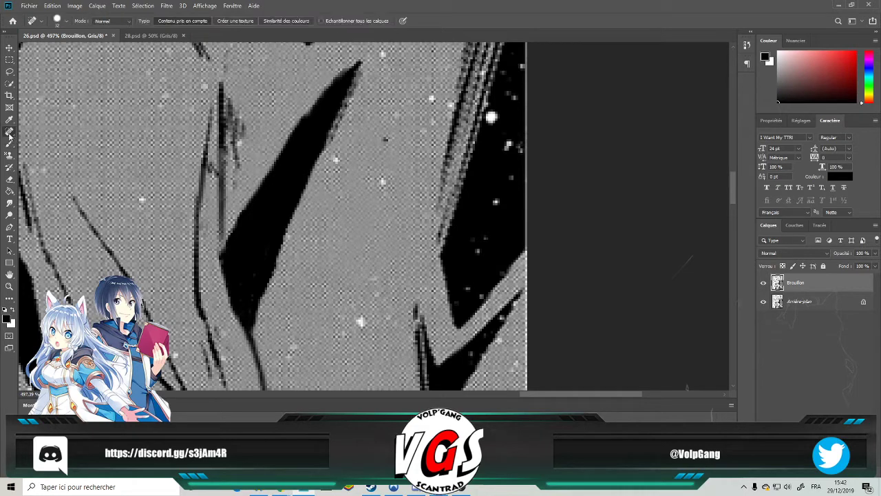
mouse_move(230, 176)
left_mouse_down()
mouse_move(267, 130)
mouse_move(252, 179)
mouse_move(238, 148)
mouse_move(242, 109)
mouse_move(239, 130)
left_mouse_up()
scroll(244, 134, "down", 9)
scroll(251, 197, "down", 6)
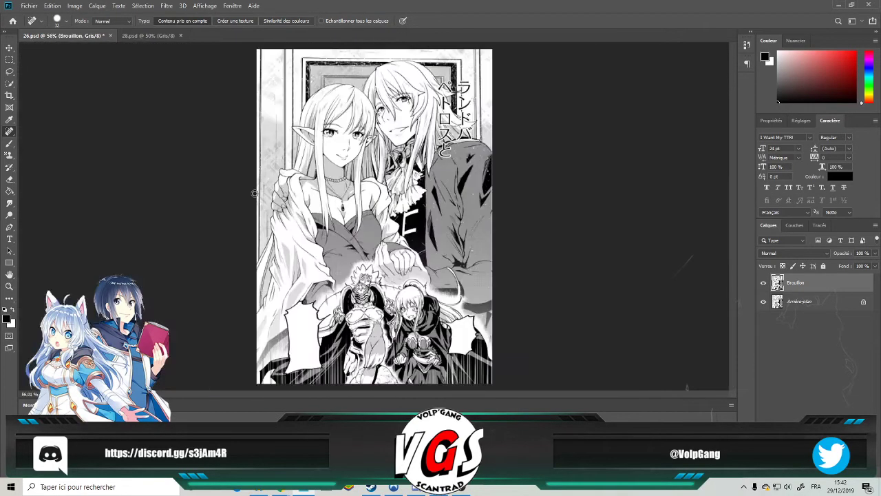
Extend the upper black fold on the man's shoulder to a tapered point and remove the hiragana と from the shoulder.
scroll(487, 189, "up", 5)
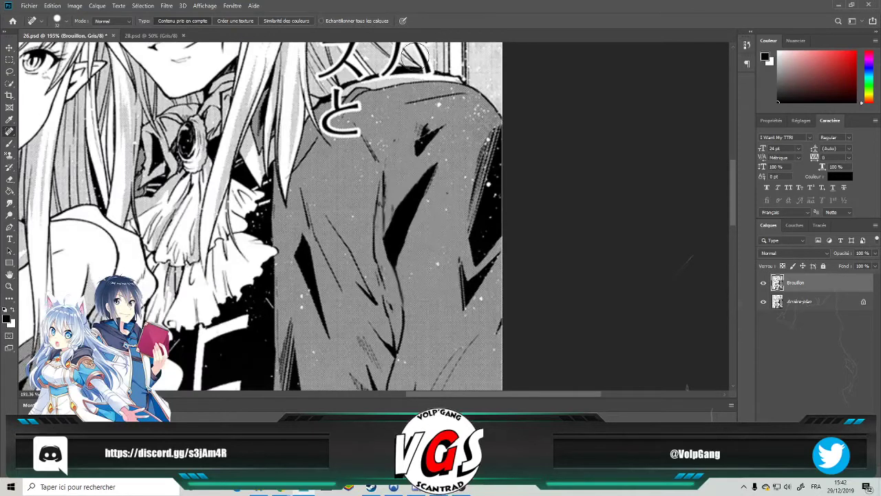
mouse_move(422, 149)
left_mouse_down()
mouse_move(402, 163)
mouse_move(395, 186)
left_mouse_up()
mouse_move(423, 121)
left_mouse_down()
mouse_move(413, 133)
mouse_move(432, 133)
mouse_move(403, 137)
left_mouse_up()
mouse_move(349, 121)
left_mouse_down()
mouse_move(351, 187)
mouse_move(396, 244)
mouse_move(341, 256)
mouse_move(326, 231)
mouse_move(382, 196)
mouse_move(358, 172)
mouse_move(364, 165)
left_mouse_up()
Ready the Brush tool for line work on the man's upper shoulder, below the characters ス and バ.
scroll(390, 235, "up", 5)
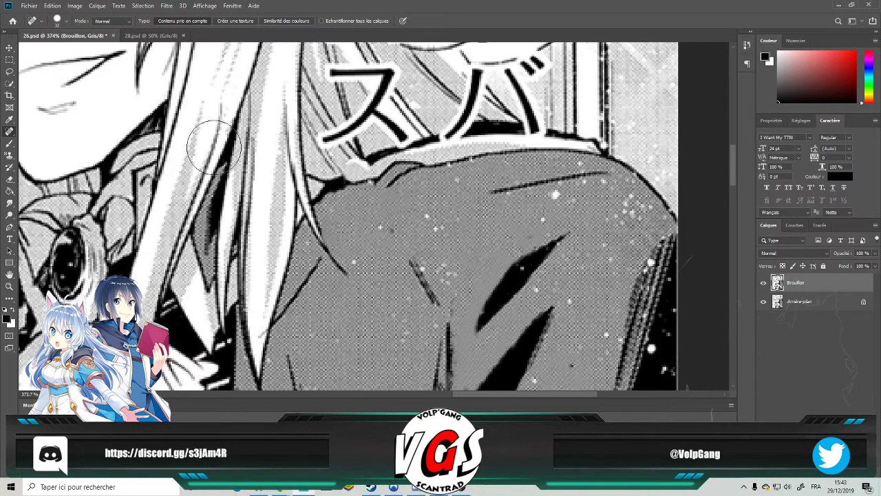
left_click(9, 143)
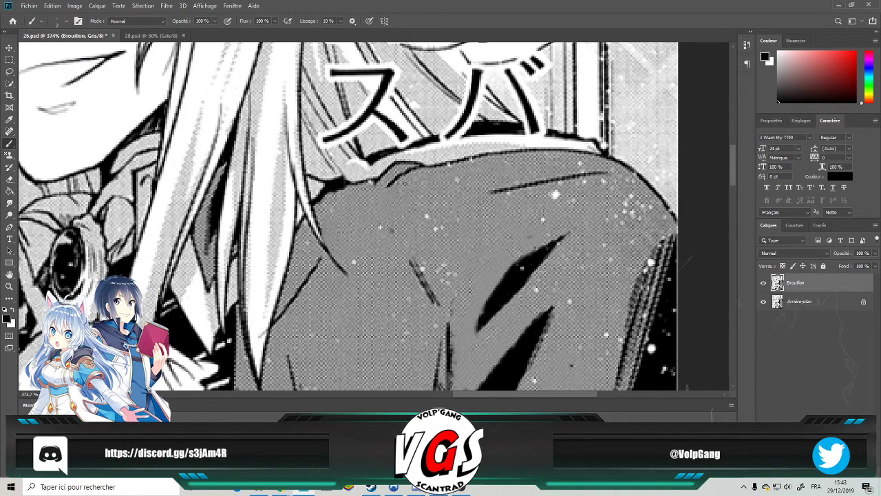
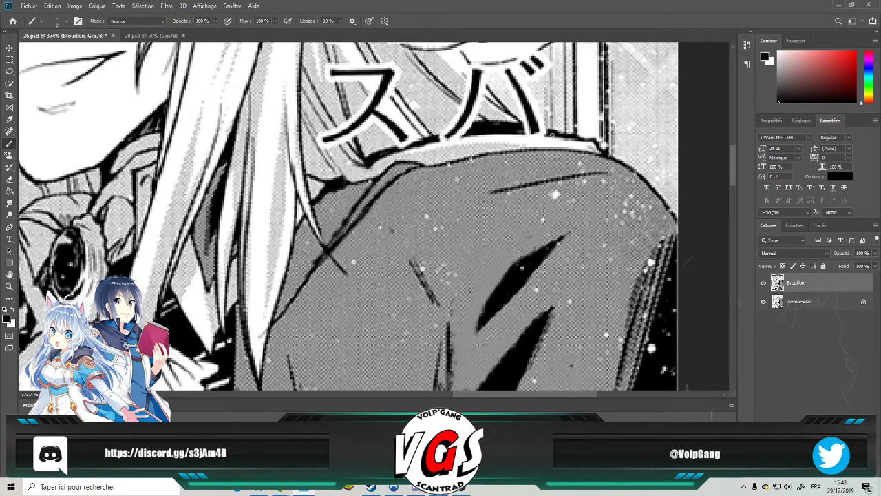
Remove the katakana ラ and ン beside the door frame's vertical line with the content-aware Spot Healing Brush.
scroll(513, 123, "down", 6)
scroll(515, 120, "up", 4)
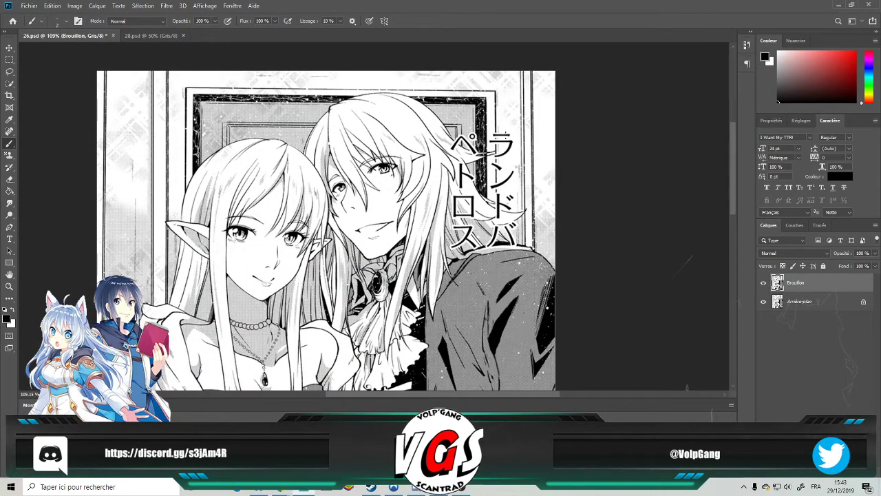
scroll(517, 157, "up", 5)
key("x")
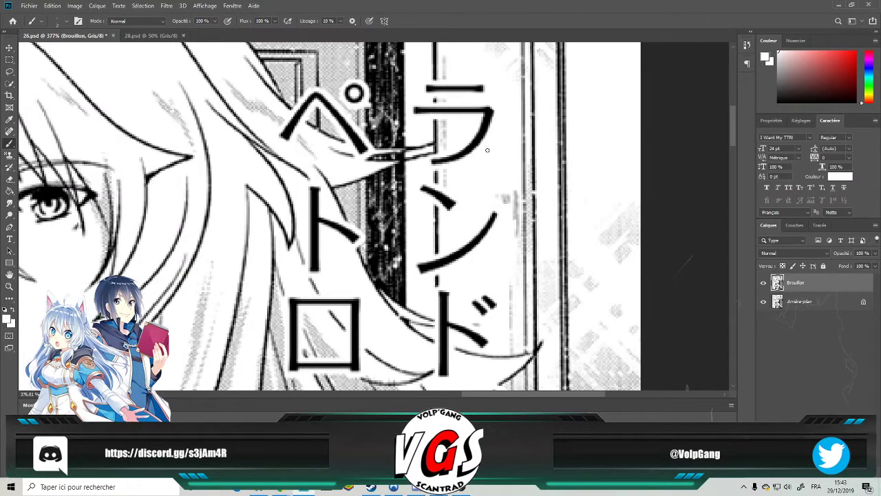
left_click(9, 131)
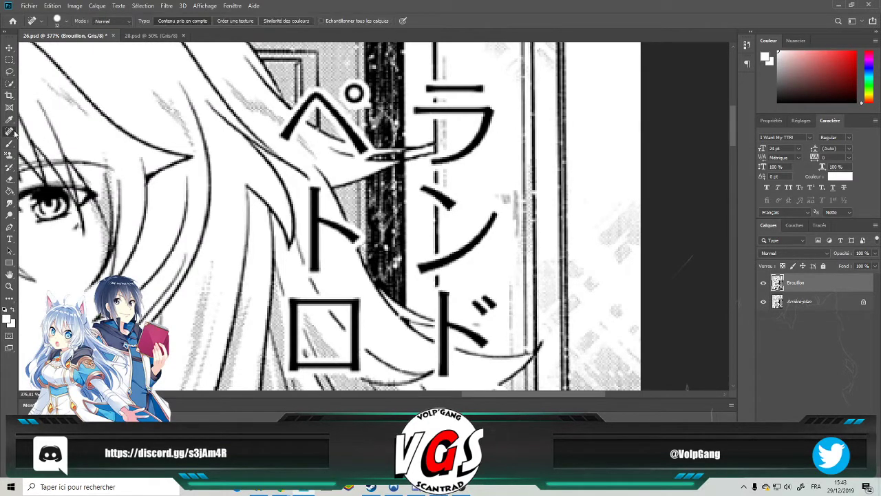
mouse_move(482, 88)
left_mouse_down()
mouse_move(434, 92)
mouse_move(462, 103)
mouse_move(431, 110)
mouse_move(479, 111)
mouse_move(491, 124)
mouse_move(461, 158)
mouse_move(431, 165)
mouse_move(422, 188)
mouse_move(452, 202)
left_mouse_up()
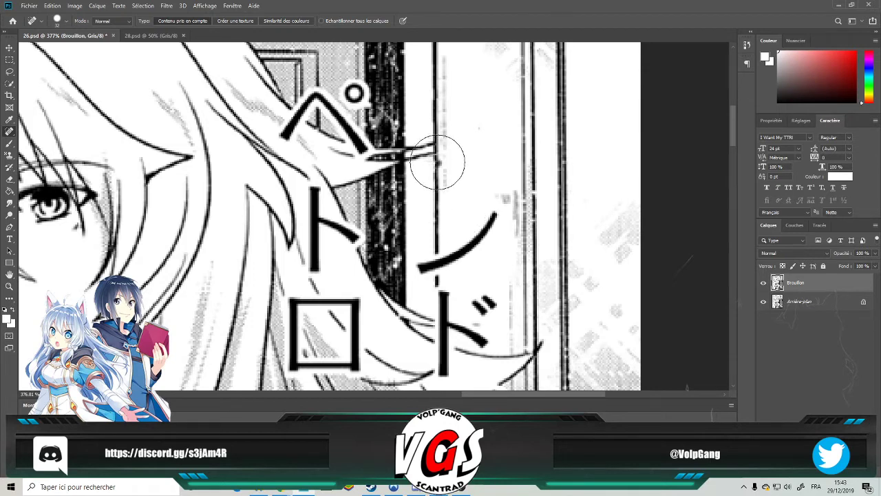
mouse_move(498, 208)
left_mouse_down()
mouse_move(481, 236)
mouse_move(434, 262)
left_mouse_up()
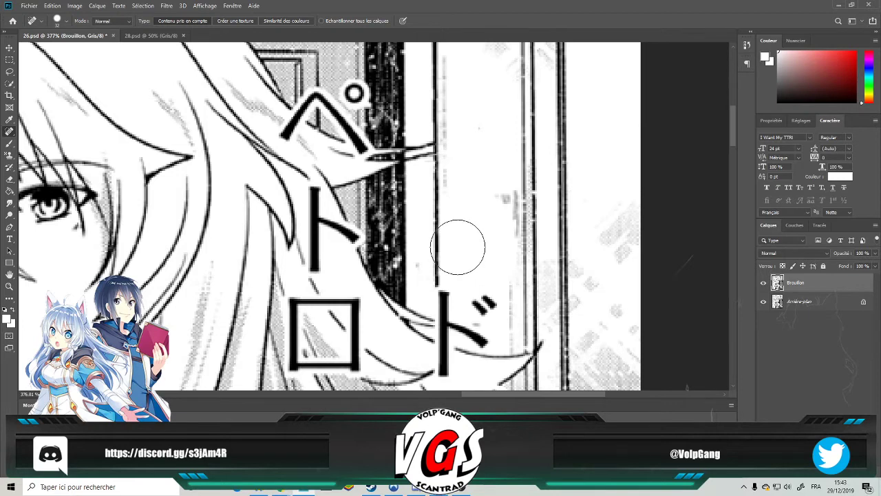
Remove the katakana ド over the man's outer hair tips with the Spot Healing Brush.
scroll(457, 245, "down", 3)
mouse_move(488, 212)
left_mouse_down()
mouse_move(428, 187)
mouse_move(452, 212)
mouse_move(443, 224)
mouse_move(445, 274)
left_mouse_up()
left_click_drag(449, 204, 482, 234)
left_click(441, 211)
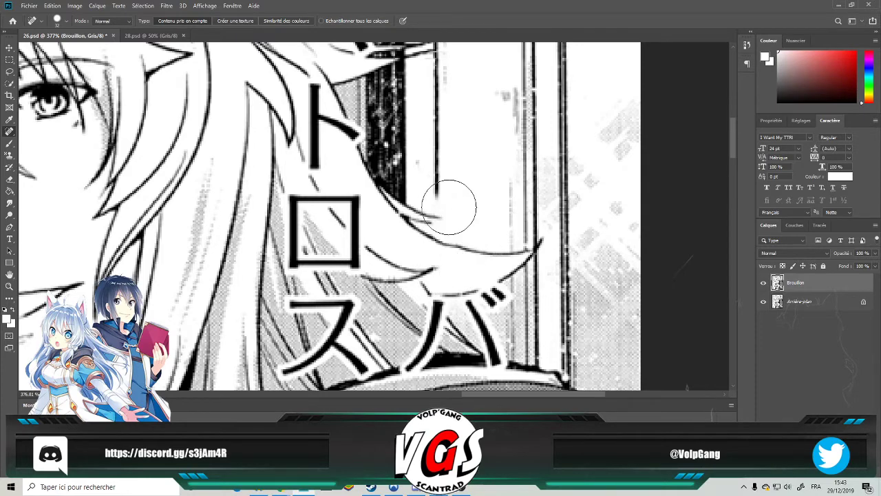
Extend the small hair tip to a point and redraw the door frame's vertical line down to the hair with the black brush.
scroll(449, 207, "up", 4)
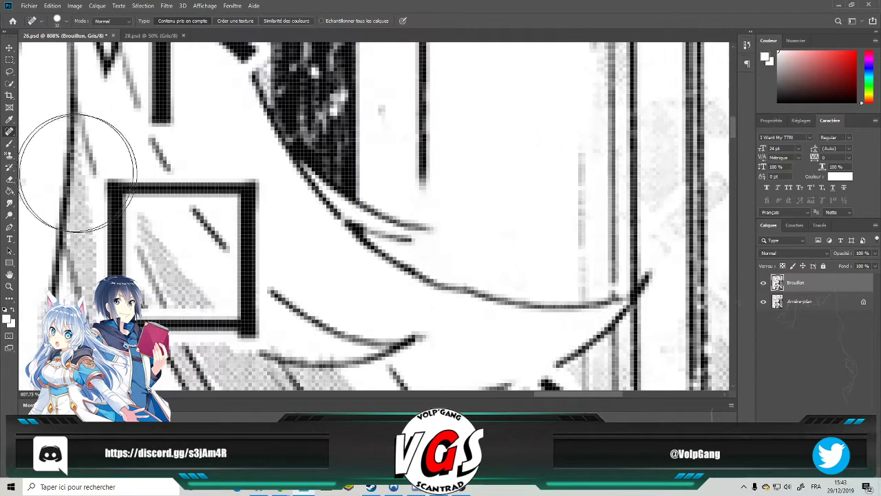
left_click(11, 144)
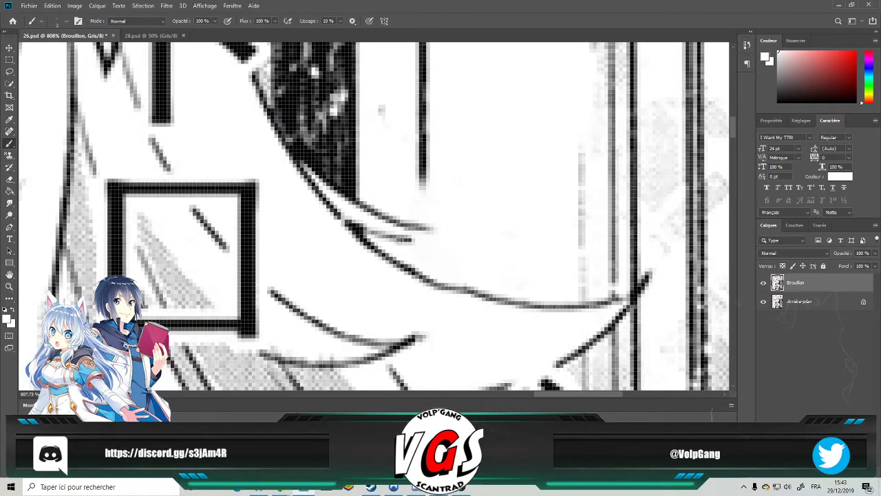
key("d")
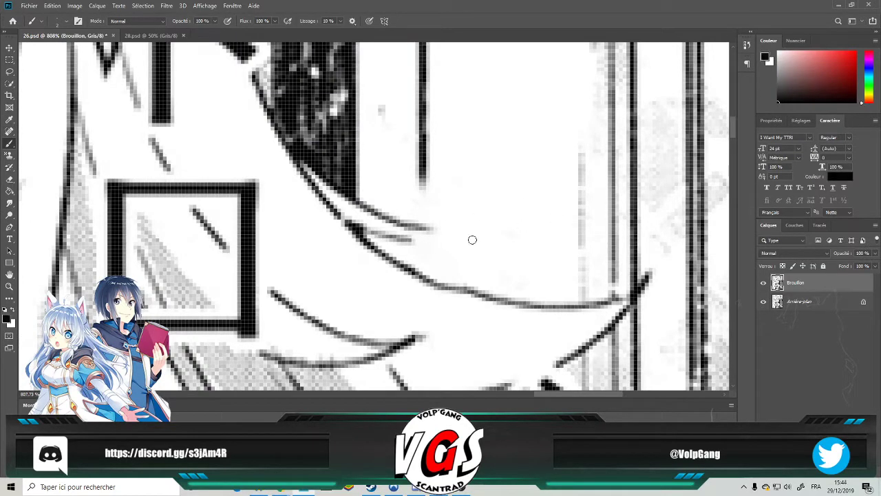
mouse_move(397, 220)
left_mouse_down()
mouse_move(453, 234)
mouse_move(419, 245)
mouse_move(393, 241)
left_mouse_up()
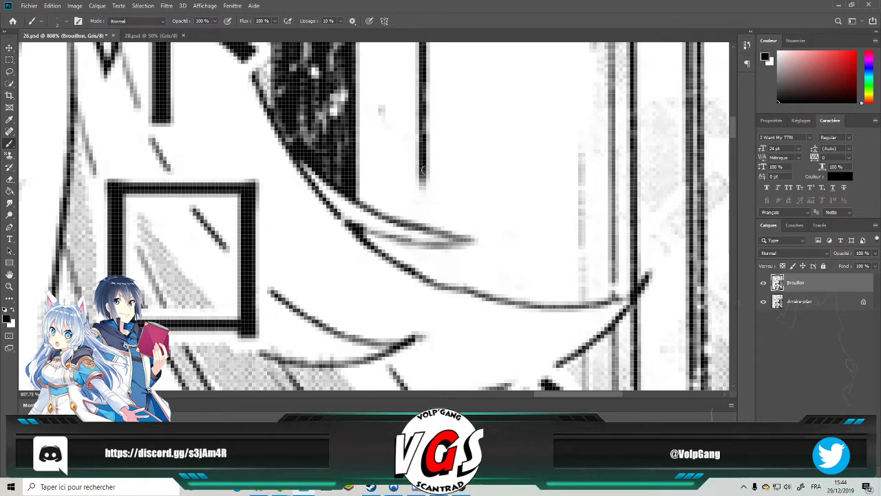
left_click_drag(421, 186, 421, 269)
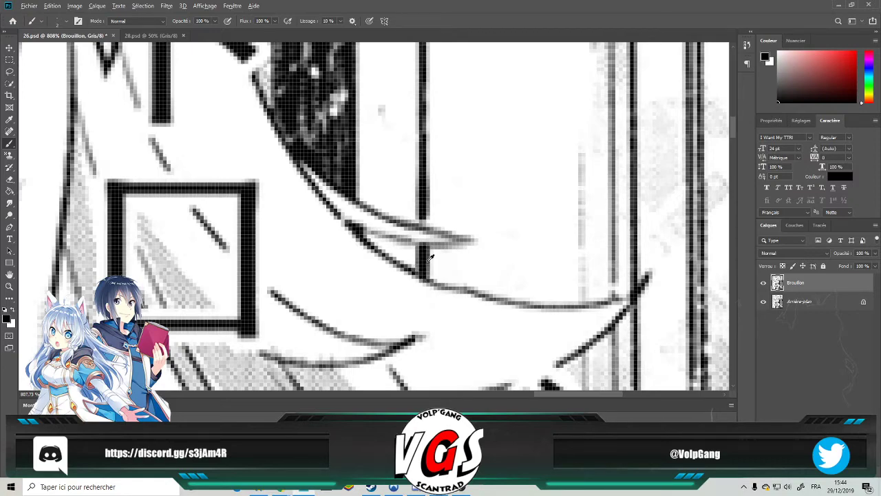
Remove the right-hand strokes of バ above the shoulder and fill in the black collar shadow beneath them with the brush.
scroll(426, 259, "down", 6)
scroll(440, 260, "up", 2)
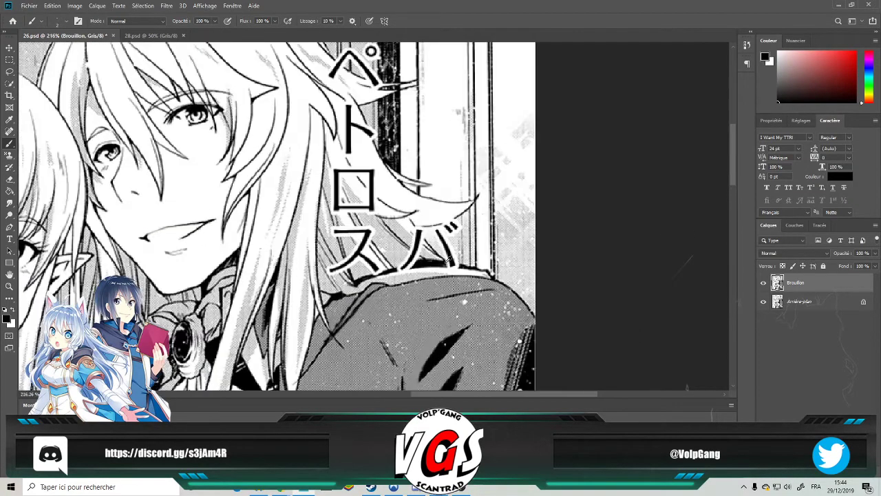
scroll(448, 260, "up", 5)
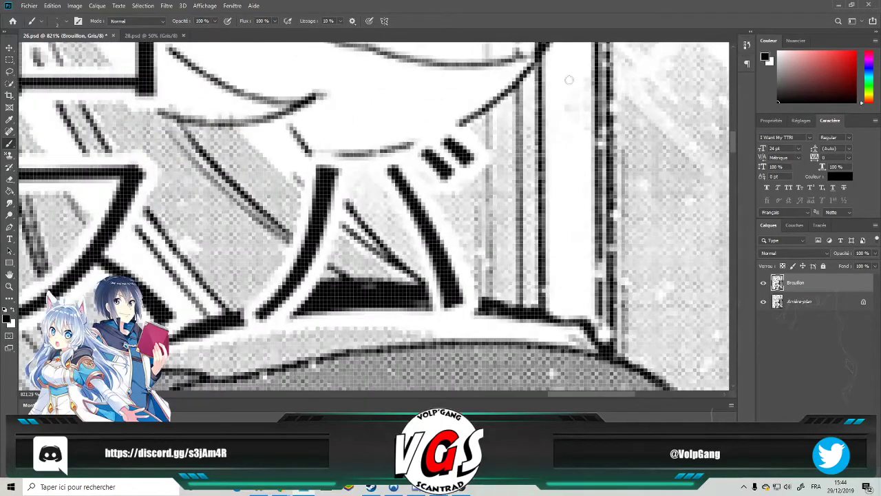
left_click(9, 131)
mouse_move(418, 146)
left_mouse_down()
mouse_move(464, 155)
mouse_move(444, 173)
mouse_move(441, 134)
mouse_move(429, 137)
mouse_move(482, 148)
mouse_move(418, 176)
mouse_move(409, 169)
mouse_move(427, 244)
mouse_move(456, 261)
mouse_move(444, 292)
mouse_move(459, 307)
mouse_move(468, 288)
left_mouse_up()
mouse_move(438, 215)
left_mouse_down()
mouse_move(438, 183)
mouse_move(428, 195)
left_mouse_up()
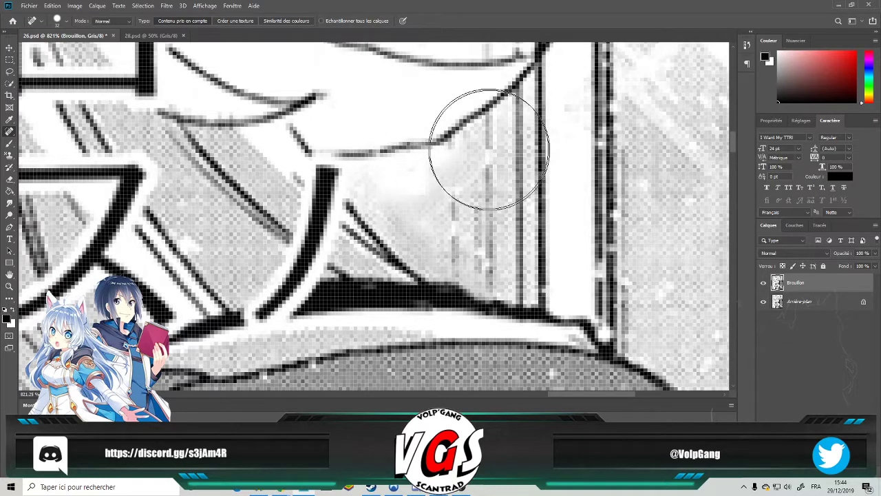
left_click_drag(473, 291, 509, 302)
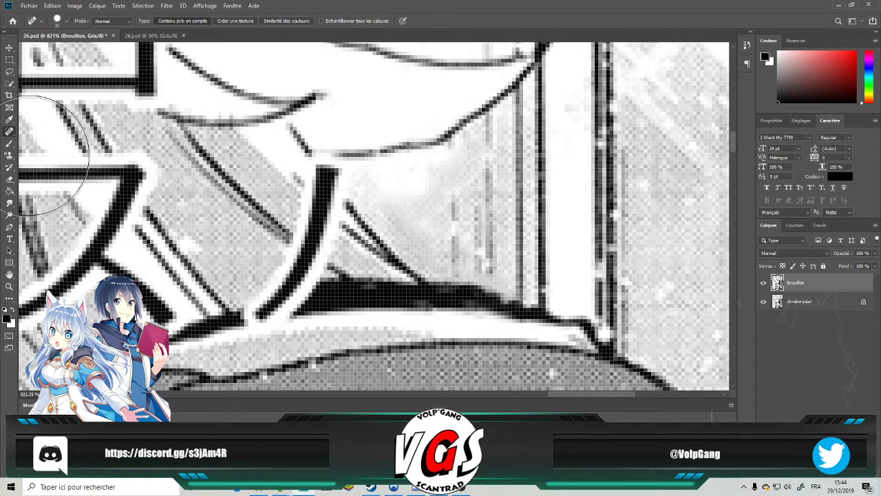
left_click(9, 143)
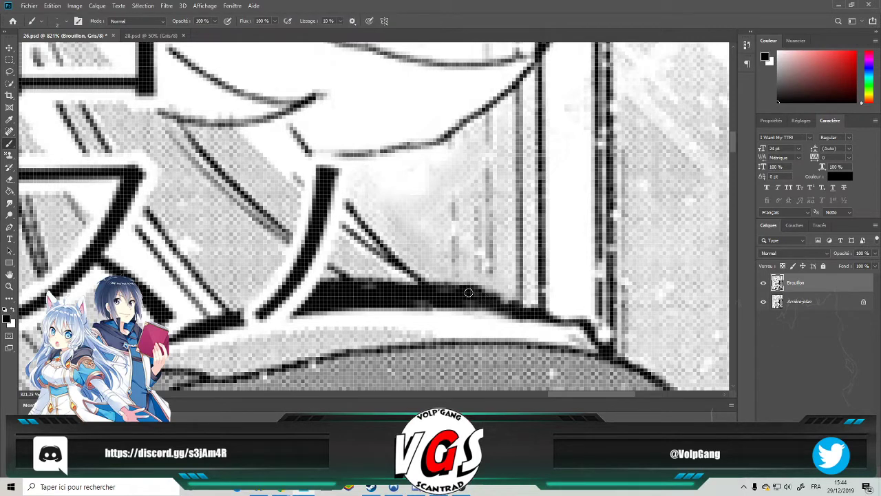
left_click_drag(494, 292, 551, 313)
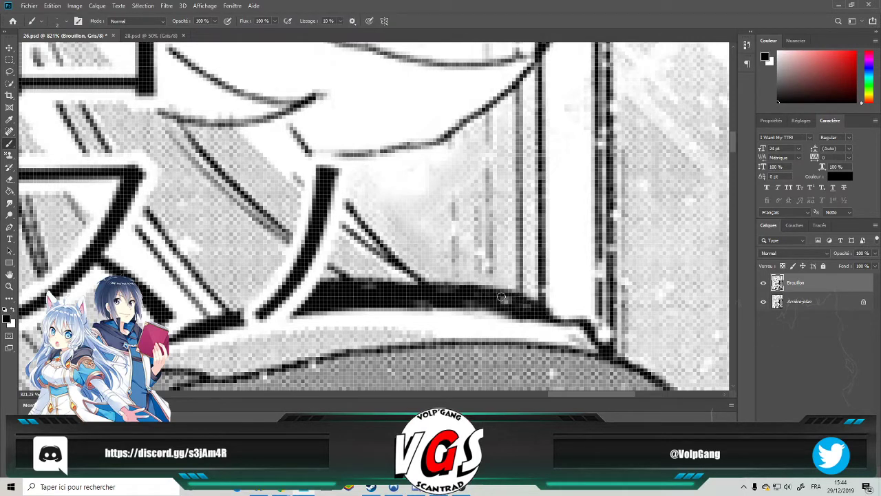
Remove the remaining left stroke of バ across the hair and collar with the Spot Healing Brush.
mouse_move(352, 326)
left_mouse_down()
mouse_move(380, 323)
mouse_move(411, 295)
left_mouse_up()
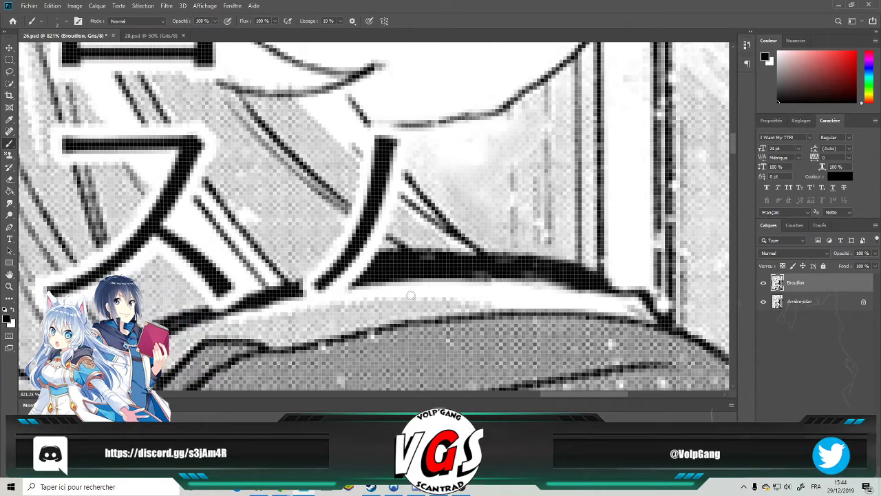
left_click(10, 131)
mouse_move(373, 137)
left_mouse_down()
mouse_move(394, 185)
mouse_move(355, 238)
mouse_move(355, 265)
mouse_move(322, 281)
left_mouse_up()
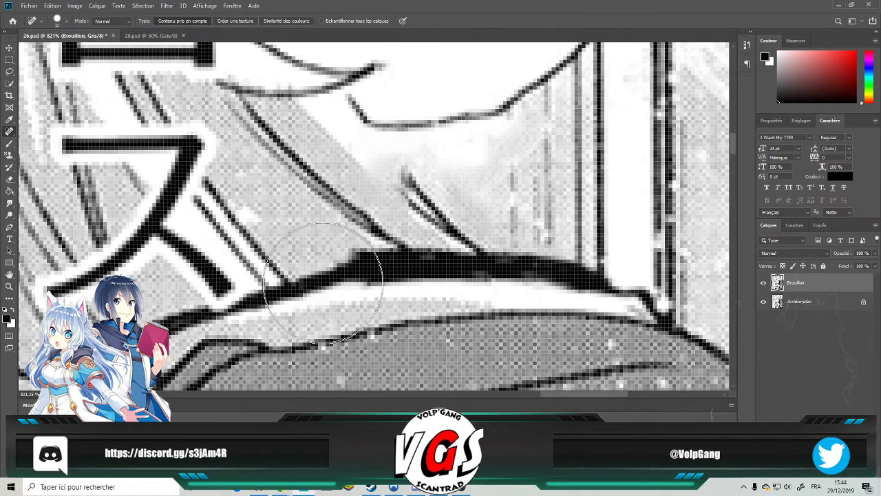
Smooth the black collar shadow, redraw the hair strand lines where バ stood with the black brush, and save the page.
left_click(10, 144)
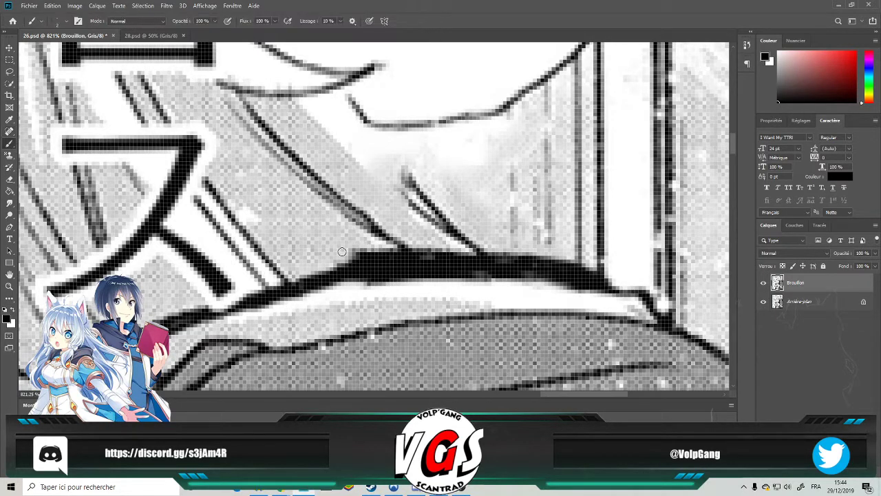
mouse_move(352, 255)
left_mouse_down()
mouse_move(307, 279)
mouse_move(357, 258)
mouse_move(359, 270)
mouse_move(379, 276)
mouse_move(296, 296)
left_mouse_up()
mouse_move(372, 126)
left_mouse_down()
mouse_move(433, 219)
mouse_move(394, 193)
left_mouse_up()
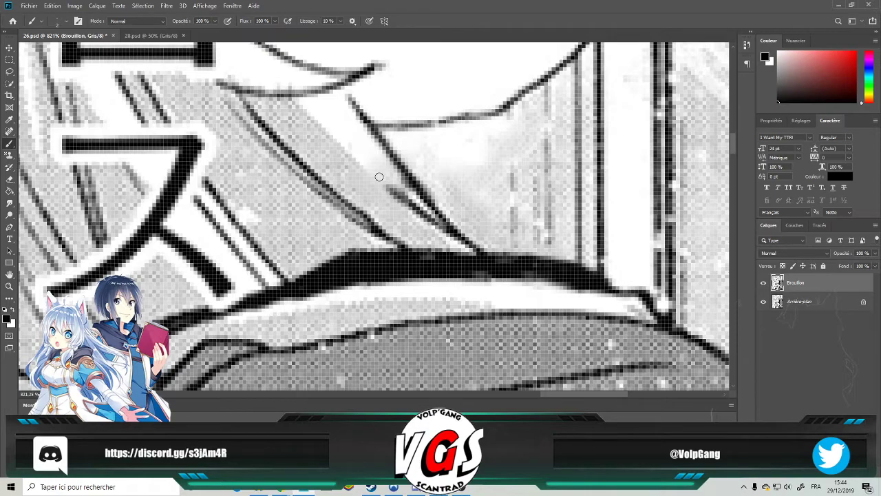
scroll(369, 140, "down", 3)
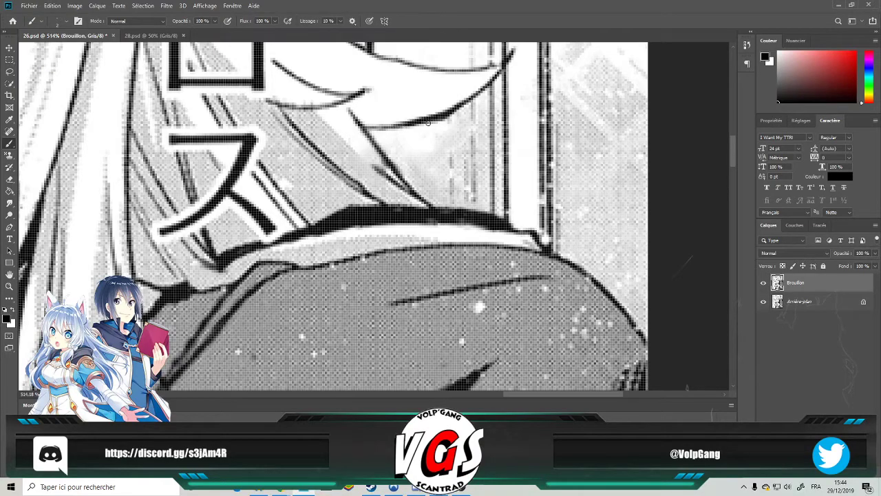
scroll(427, 123, "down", 10)
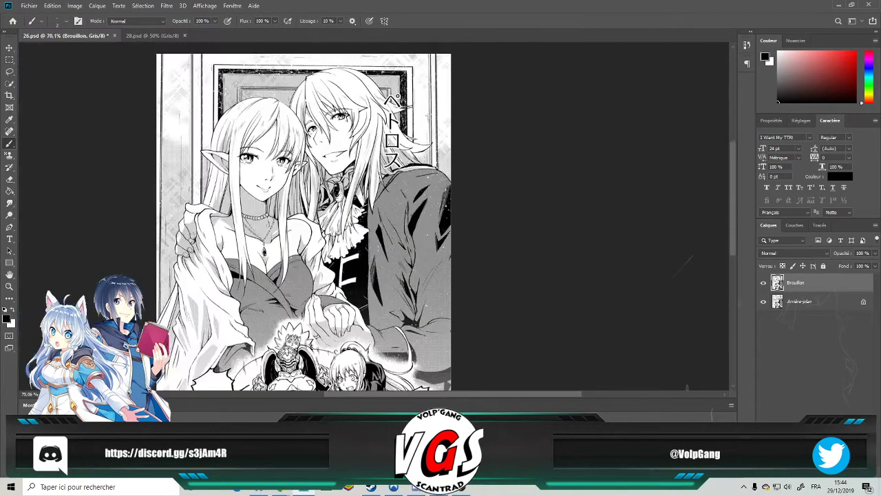
key("ctrl+s")
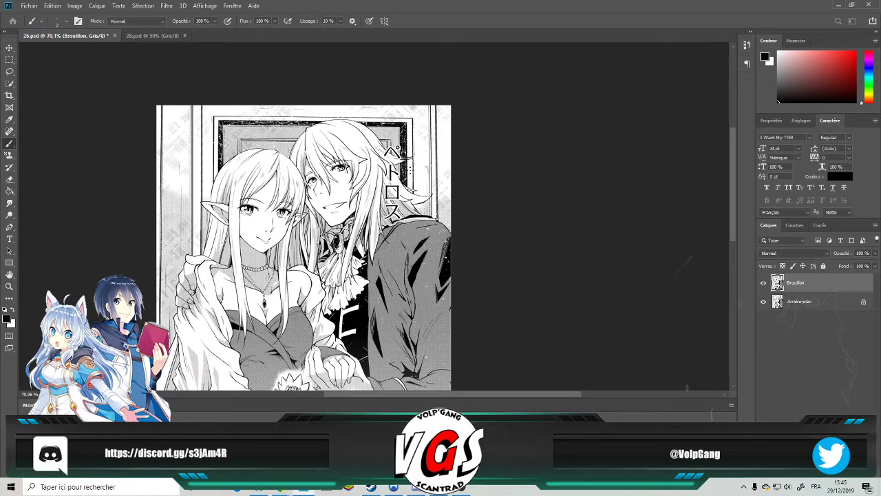
Remove the katakana ス and its leftover marks from the hair above the collar with the Spot Healing Brush.
scroll(408, 156, "up", 6)
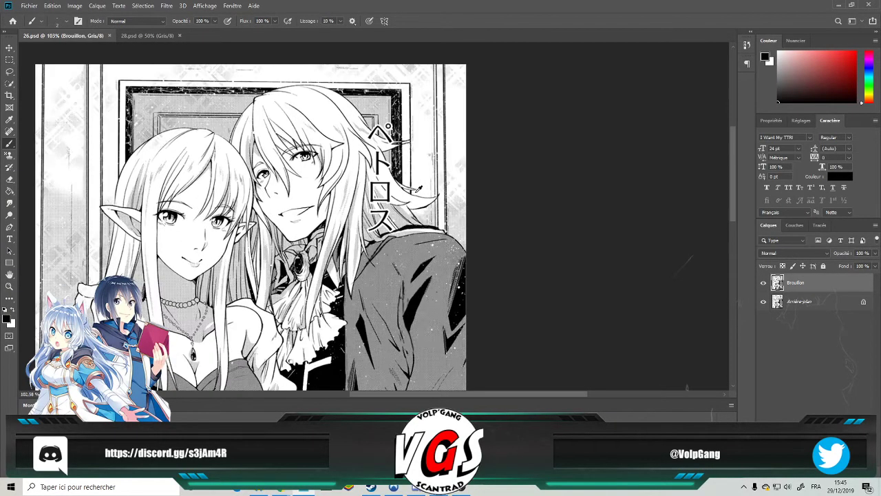
scroll(351, 247, "up", 3)
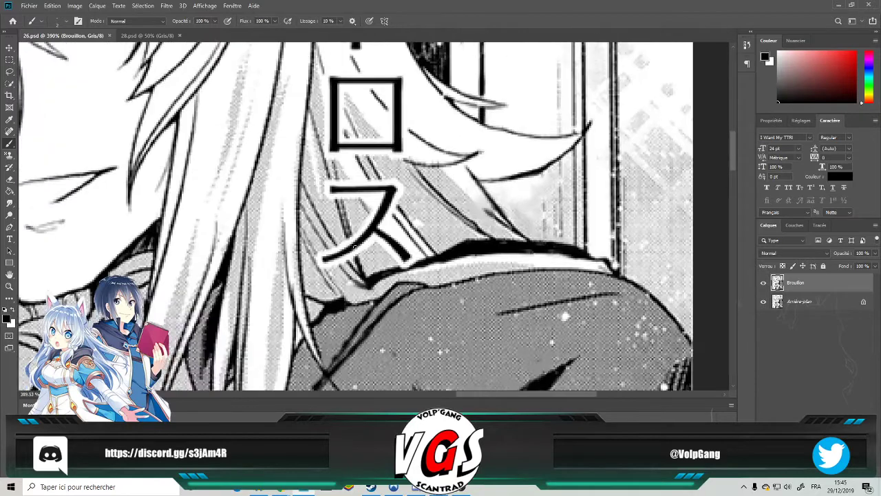
left_click(11, 133)
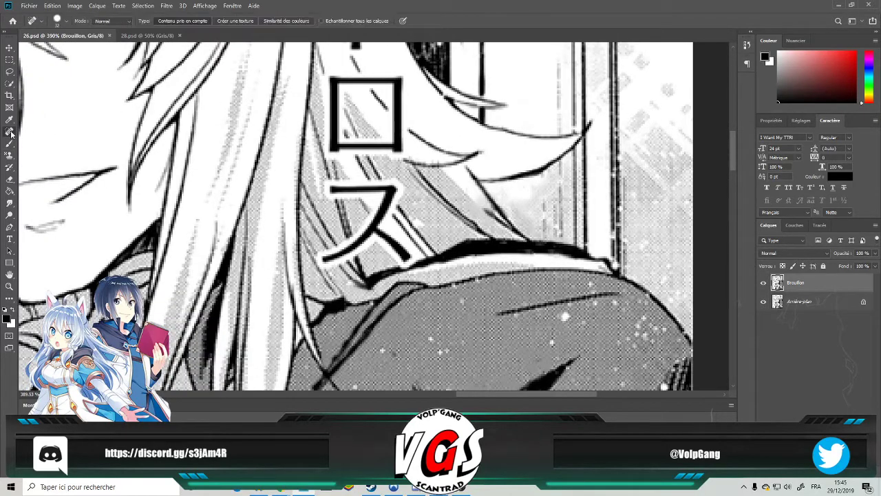
mouse_move(326, 187)
left_mouse_down()
mouse_move(394, 186)
mouse_move(376, 209)
mouse_move(412, 265)
mouse_move(369, 252)
mouse_move(363, 240)
mouse_move(325, 260)
mouse_move(358, 237)
left_mouse_up()
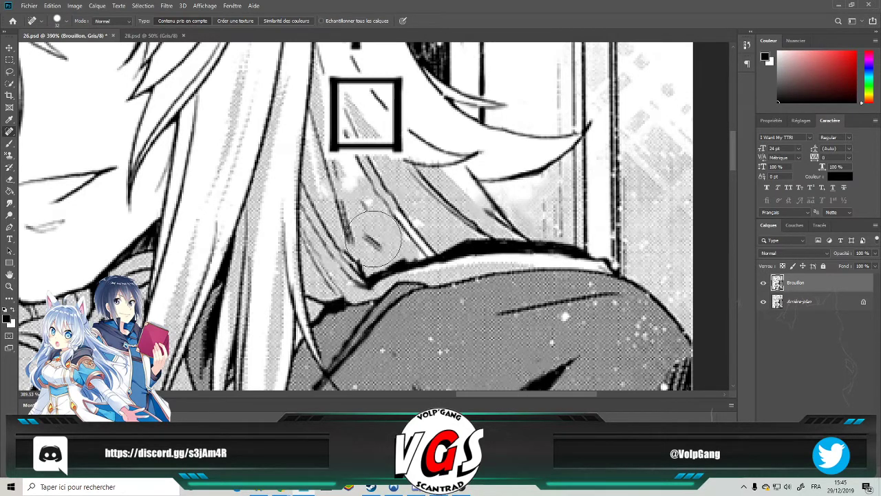
left_click(376, 239)
left_click(368, 203)
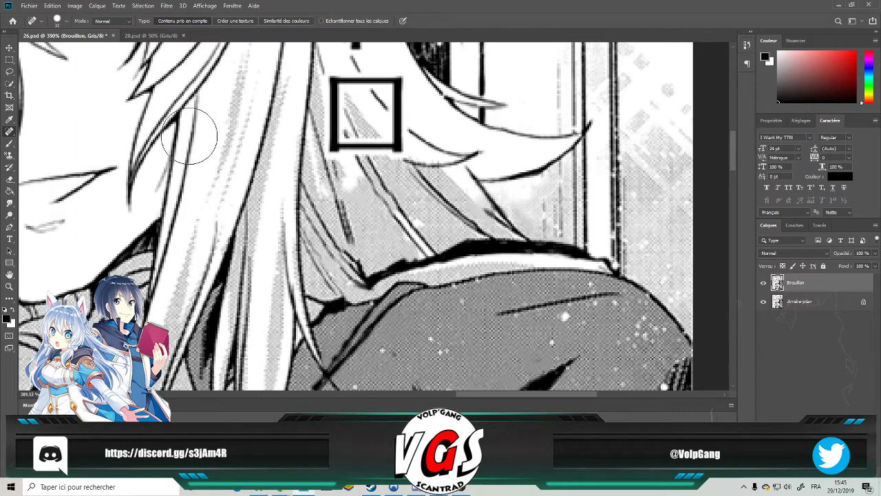
Redraw the hair strand lines where ス stood and even out the black collar edge with the black brush.
left_click(11, 144)
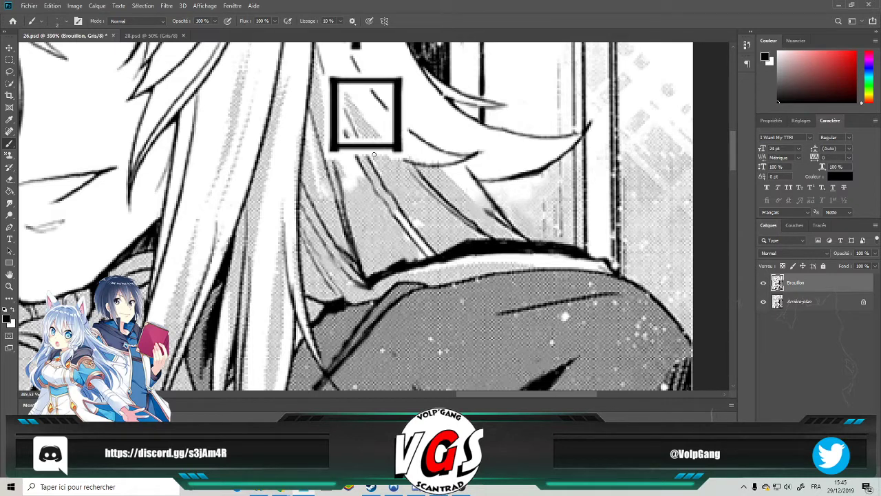
scroll(373, 154, "up", 2)
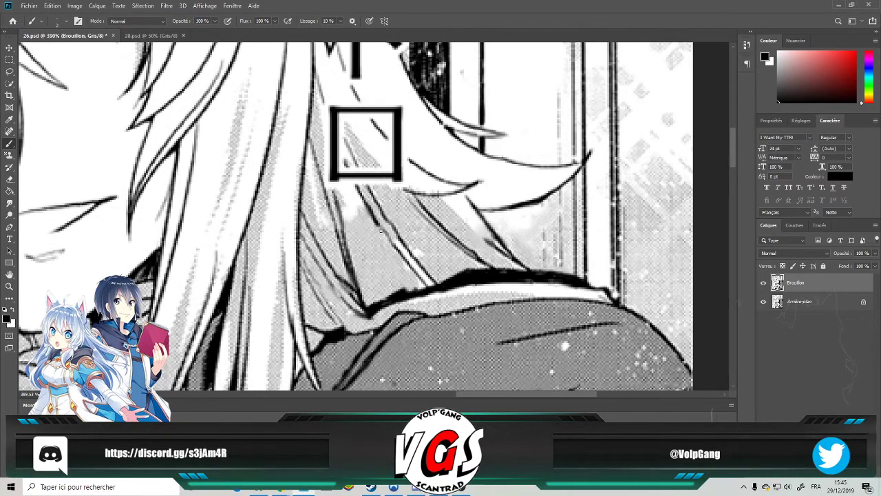
left_click_drag(406, 291, 465, 272)
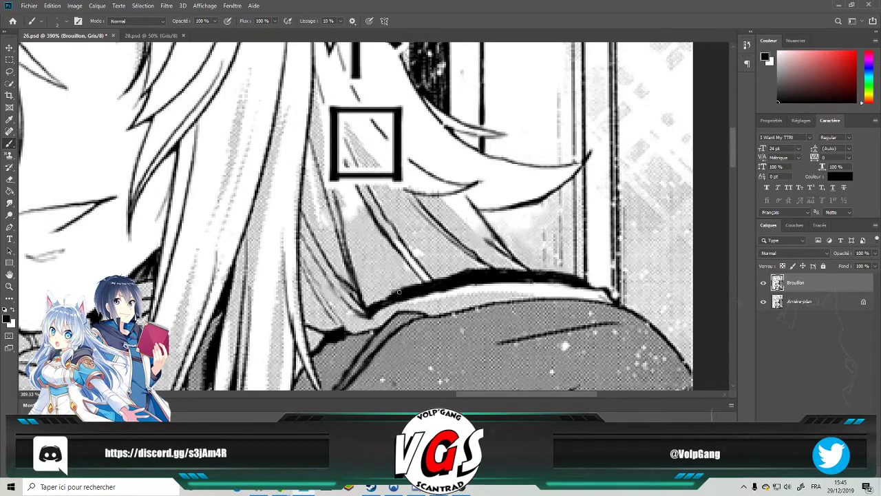
mouse_move(369, 310)
left_mouse_down()
mouse_move(330, 335)
mouse_move(337, 329)
left_mouse_up()
scroll(402, 278, "down", 4)
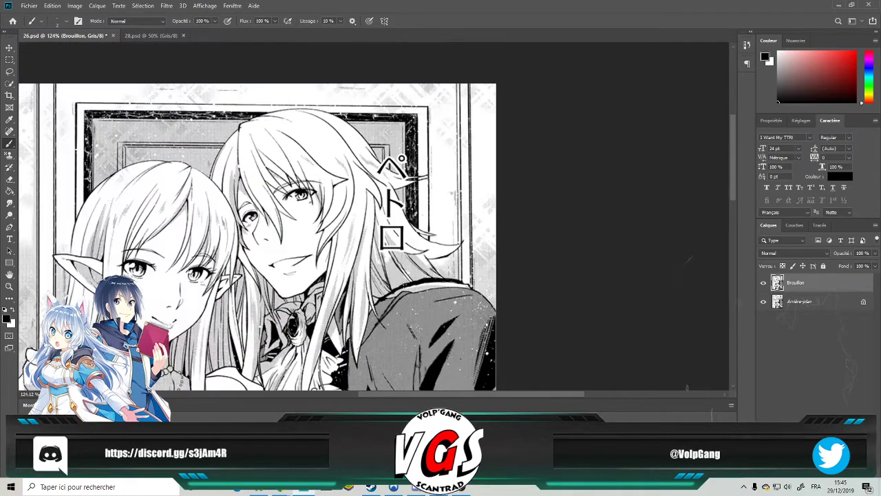
Remove the square katakana ロ from the man's hair with the Spot Healing Brush.
scroll(402, 280, "up", 1)
scroll(402, 282, "up", 4)
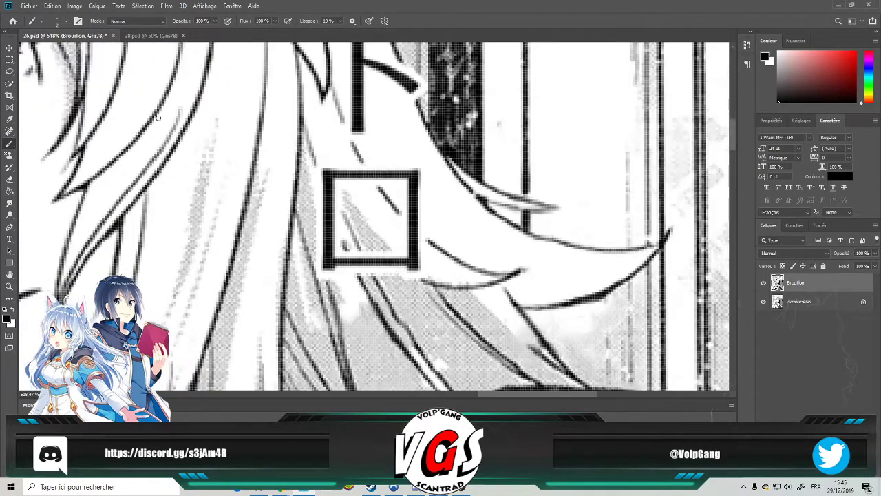
left_click(9, 131)
mouse_move(405, 173)
left_mouse_down()
mouse_move(333, 176)
mouse_move(318, 227)
mouse_move(325, 261)
mouse_move(356, 248)
mouse_move(397, 253)
mouse_move(413, 237)
mouse_move(415, 187)
left_mouse_up()
left_click(413, 196)
mouse_move(417, 229)
left_mouse_down()
mouse_move(368, 258)
mouse_move(366, 274)
mouse_move(356, 274)
mouse_move(341, 220)
mouse_move(344, 252)
left_mouse_up()
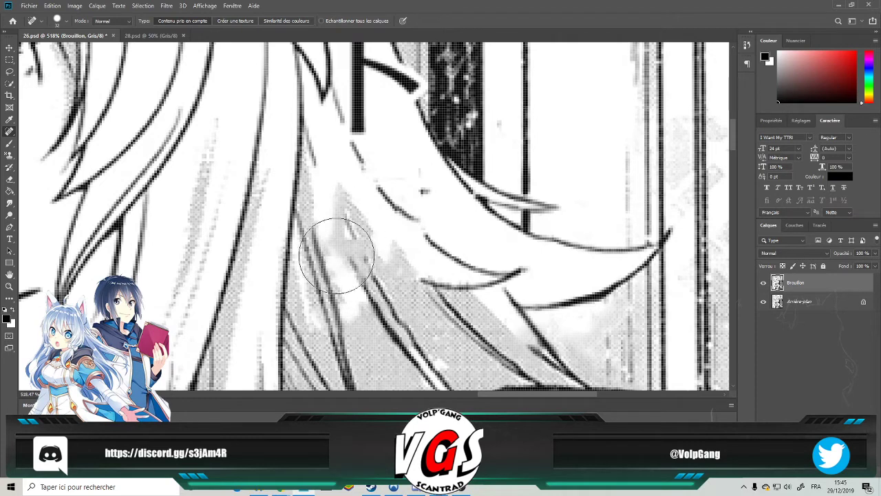
Redraw the hair strand line where ロ stood with the black brush and paint the stray mark beside it white.
left_click(10, 143)
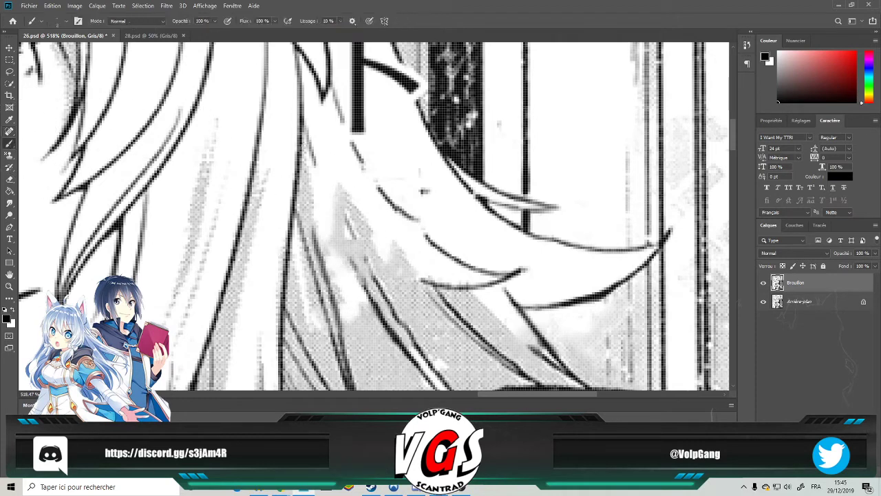
left_click_drag(362, 162, 456, 274)
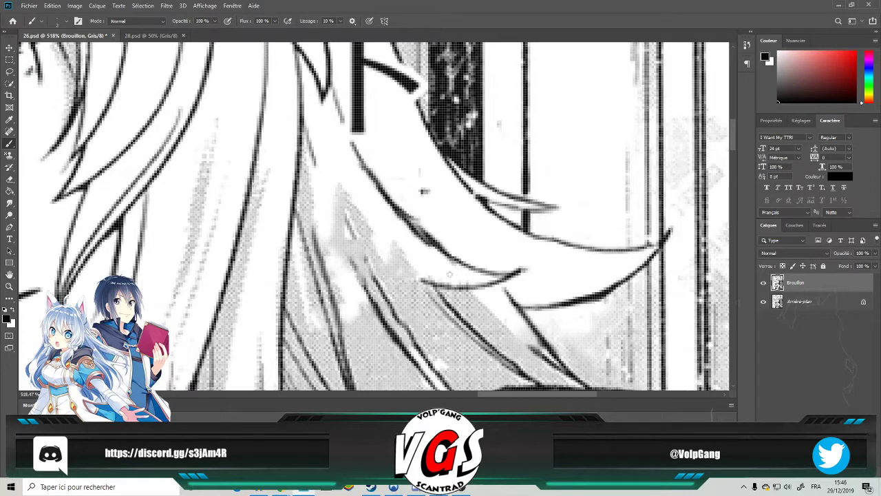
left_click_drag(405, 213, 448, 253)
left_click(409, 238, "alt")
mouse_move(397, 218)
left_mouse_down()
mouse_move(443, 261)
mouse_move(459, 263)
left_mouse_up()
left_click_drag(419, 191, 428, 189)
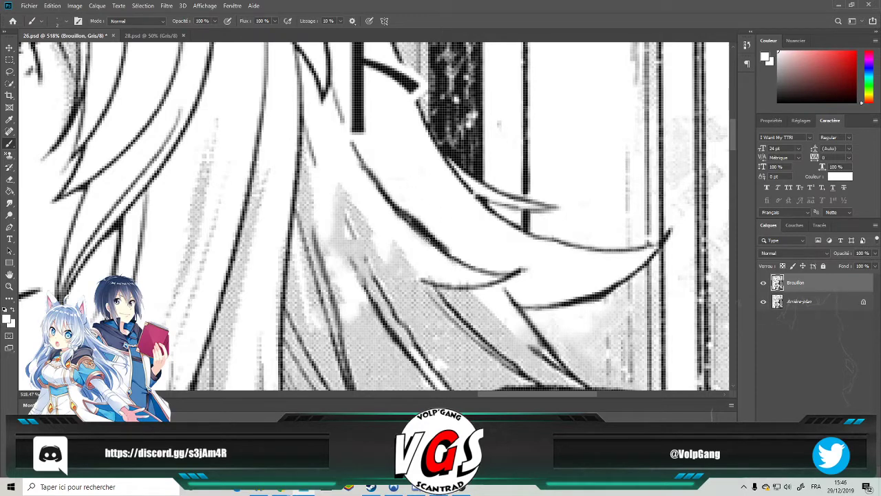
Rebuild the grey screentone under the hair lock with the Pattern Stamp and blend its patches with the Spot Healing Brush.
scroll(427, 238, "down", 2)
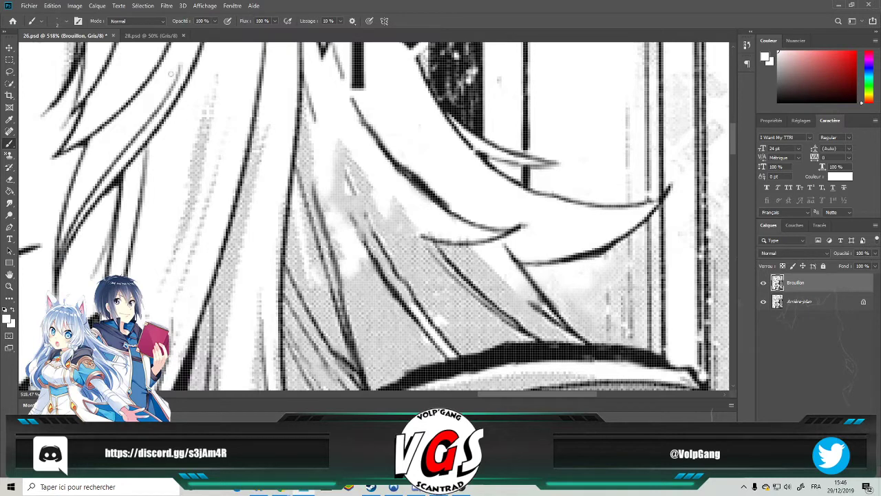
left_click(9, 154)
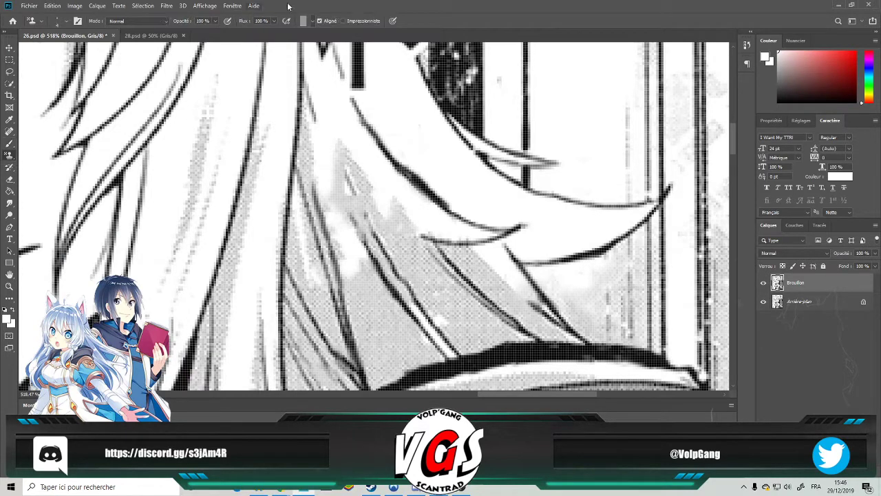
left_click(311, 22)
left_click(303, 86)
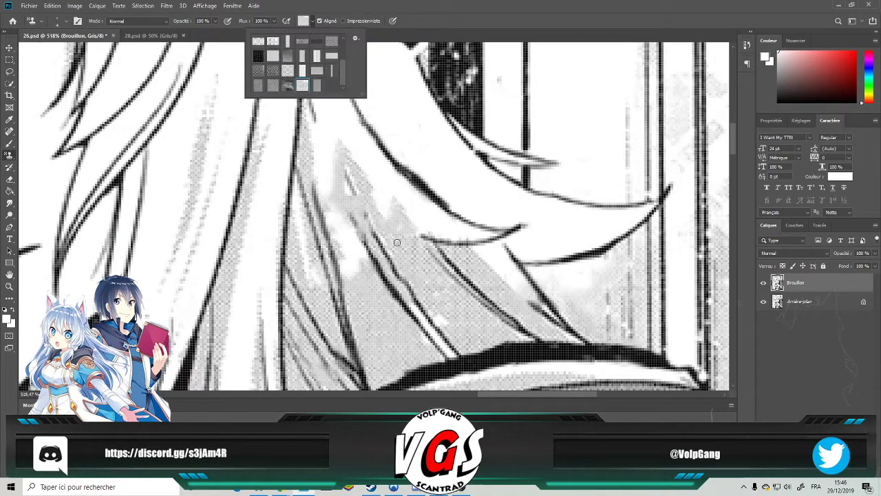
left_click(439, 309)
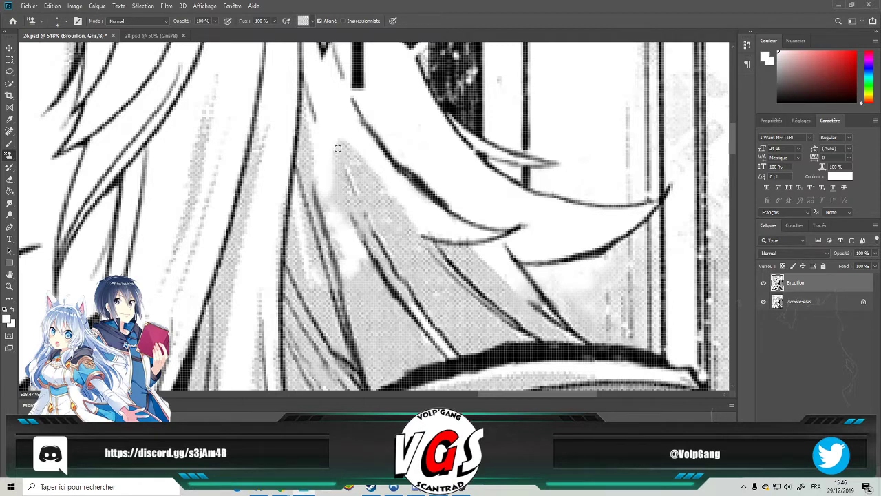
mouse_move(351, 224)
left_mouse_down()
mouse_move(360, 256)
mouse_move(354, 250)
mouse_move(346, 261)
mouse_move(345, 274)
mouse_move(328, 198)
mouse_move(356, 264)
left_mouse_up()
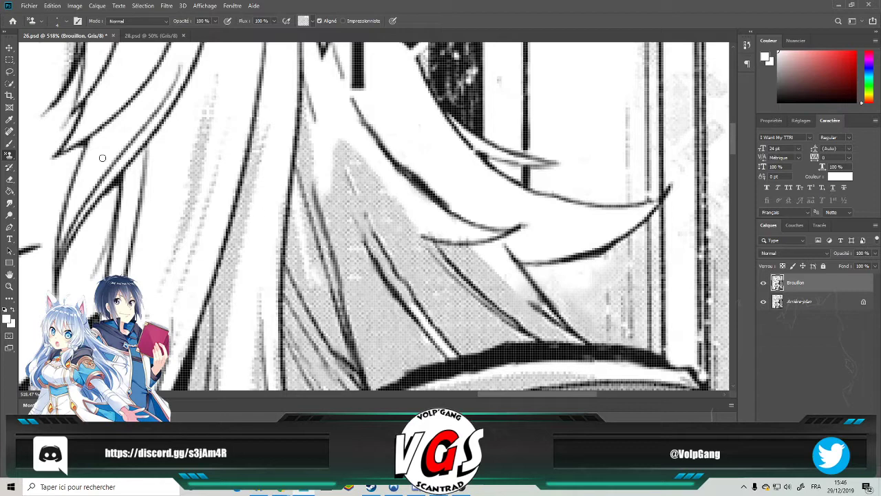
left_click(9, 130)
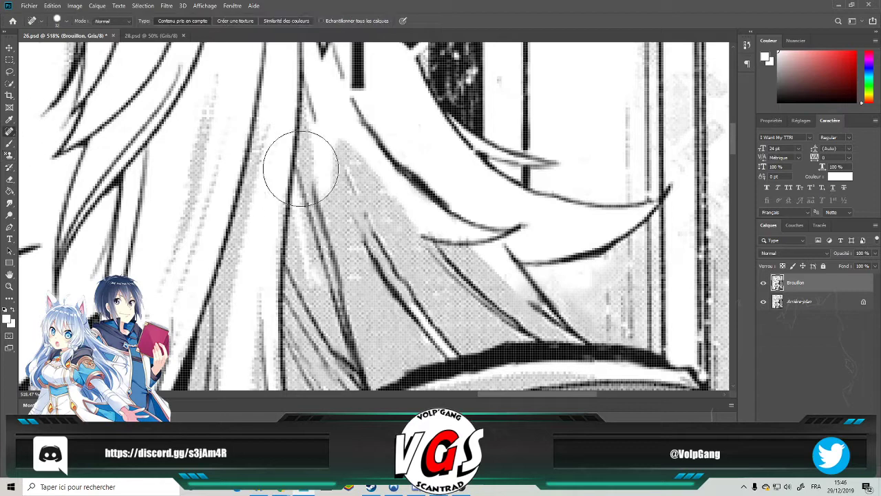
left_click(388, 209)
left_click(355, 250)
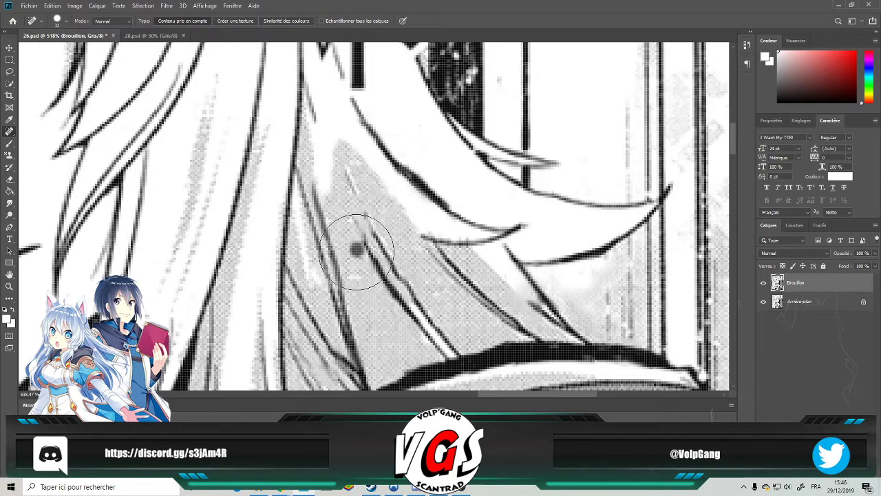
Extend the two broken dark lines up through the rebuilt screentone with the black brush.
left_click(9, 142)
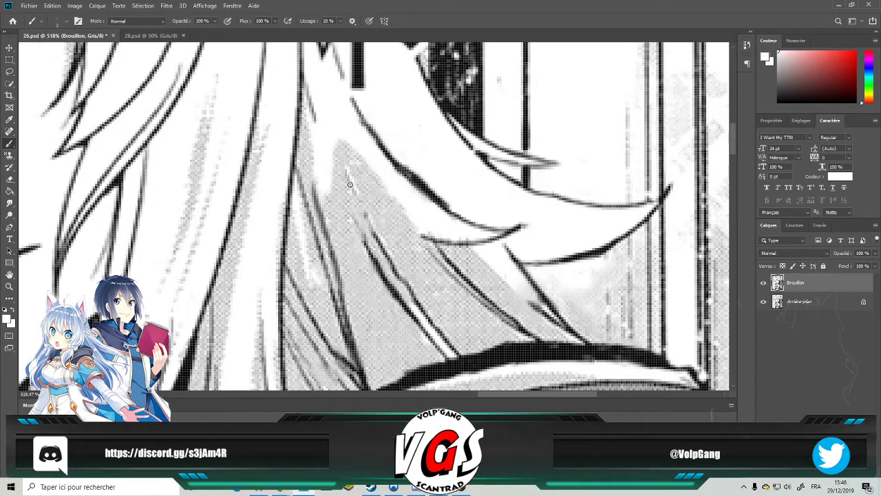
key("x")
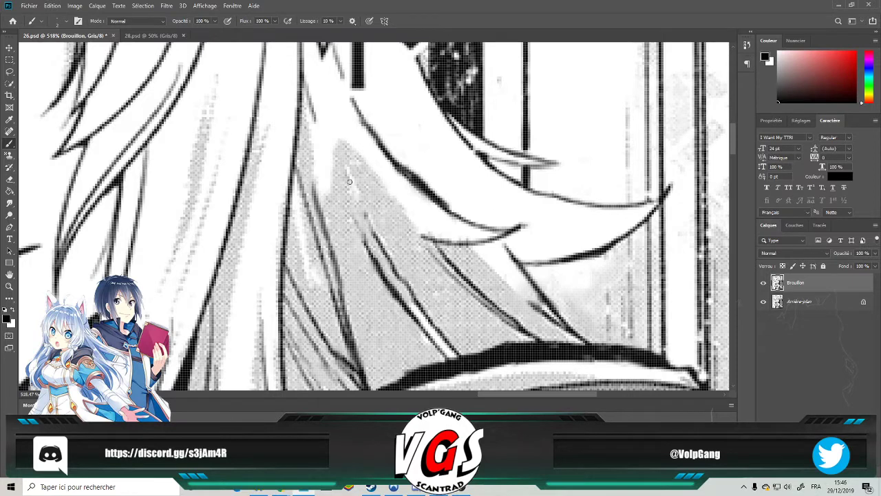
left_click_drag(347, 177, 378, 241)
mouse_move(336, 184)
left_mouse_down()
mouse_move(365, 244)
mouse_move(393, 272)
left_mouse_up()
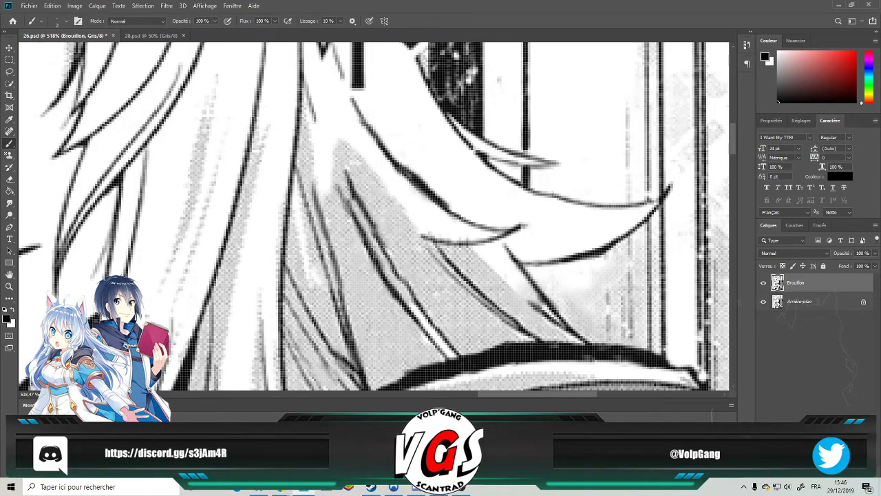
Remove the katakana ト from the man's hair with the Spot Healing Brush.
scroll(390, 267, "up", 10)
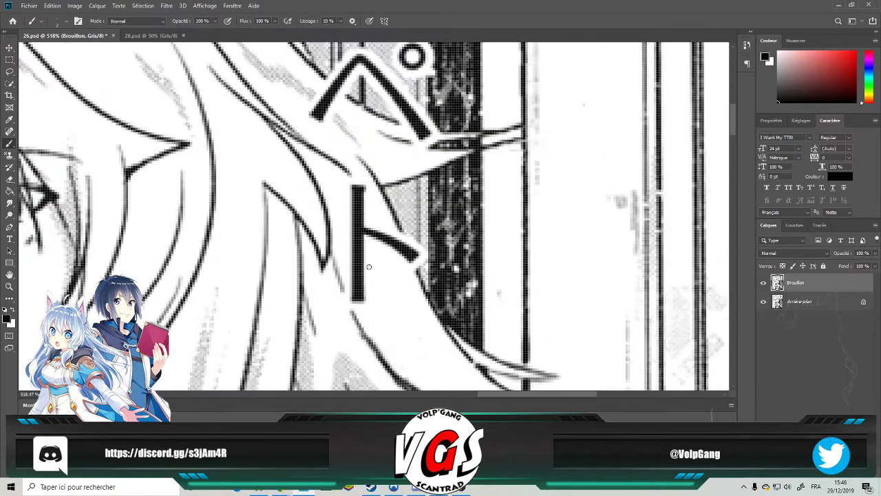
scroll(369, 268, "down", 3)
scroll(370, 298, "up", 4)
scroll(370, 301, "down", 2)
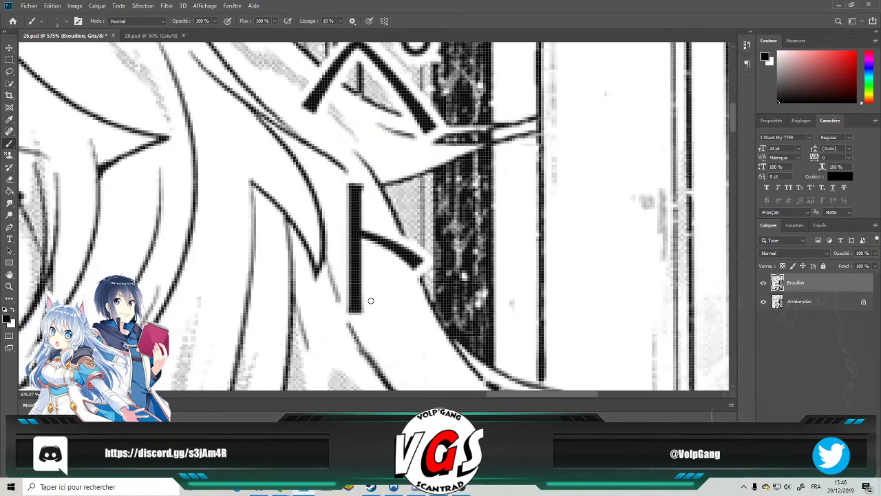
left_click(9, 130)
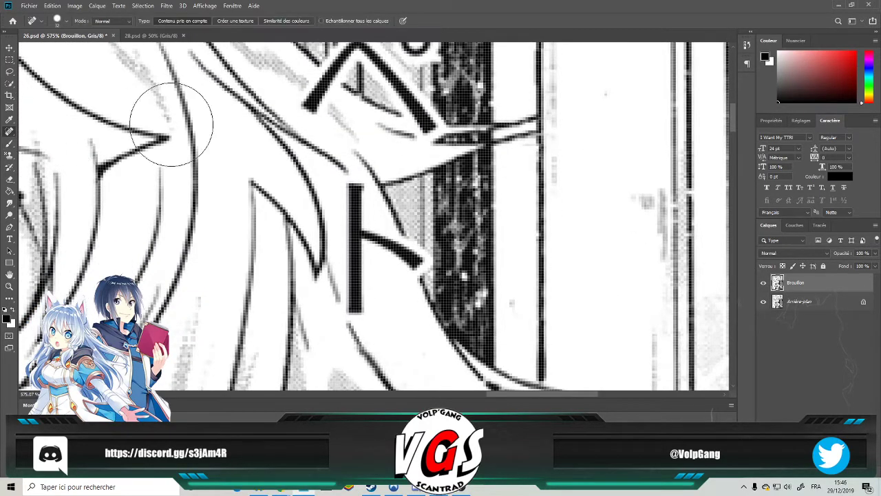
mouse_move(353, 179)
left_mouse_down()
mouse_move(362, 212)
mouse_move(358, 308)
mouse_move(376, 238)
mouse_move(405, 262)
left_mouse_up()
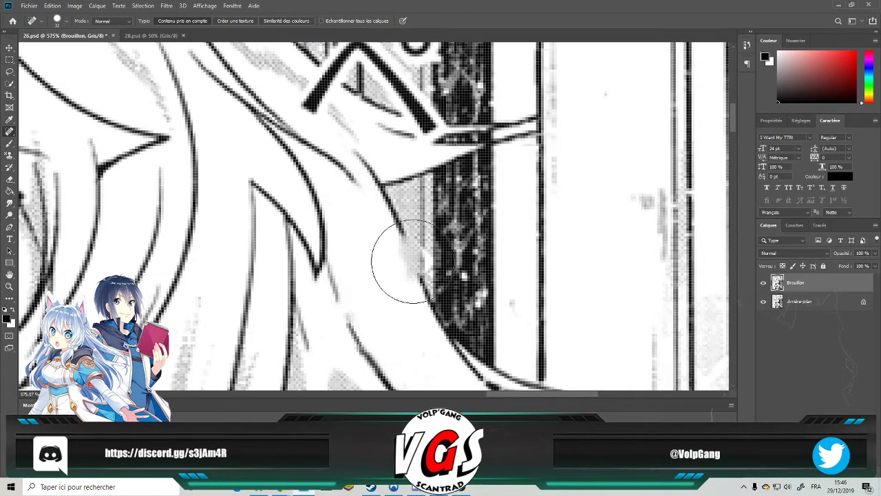
Redraw the hair outline and inner strand where ト stood in black, whitening the spill inside the lock.
left_click(9, 143)
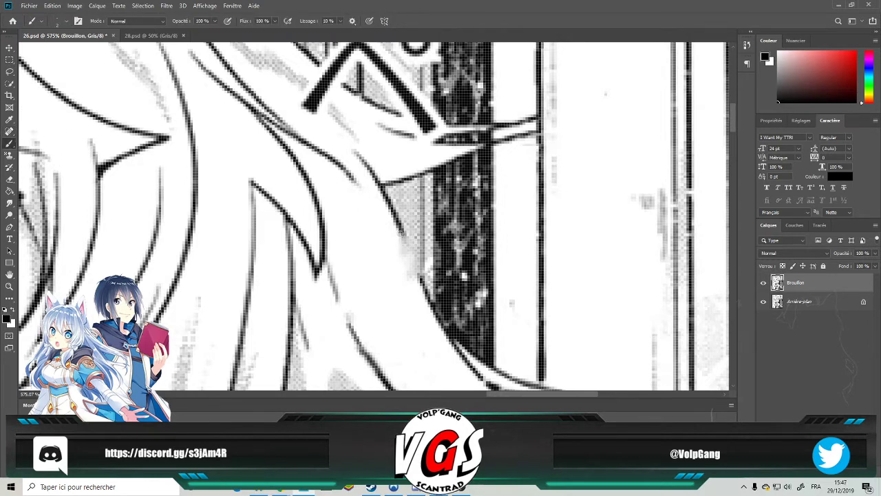
left_click_drag(401, 232, 424, 286)
key("x")
left_click_drag(399, 249, 415, 282)
left_click_drag(823, 72, 775, 106)
left_click_drag(338, 293, 357, 341)
Remove the katakana ペ, including its small circle, from the hair and door frame with the Spot Healing Brush.
scroll(406, 323, "up", 5)
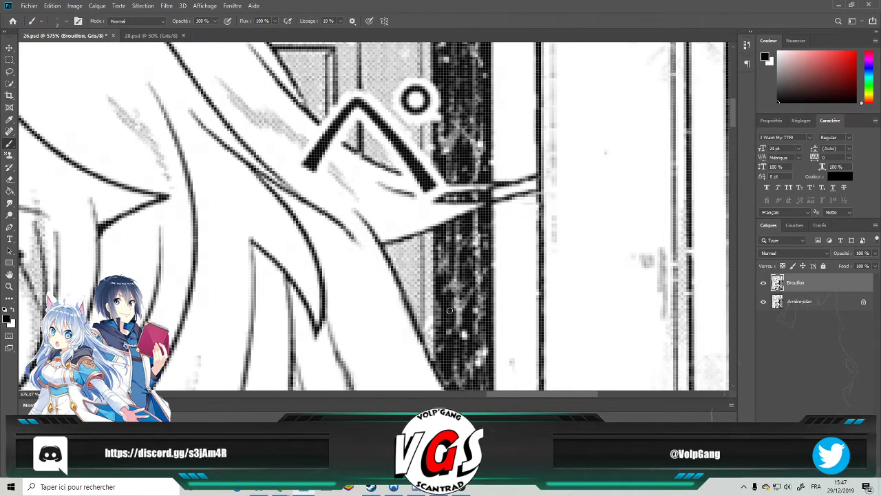
scroll(451, 310, "up", 1)
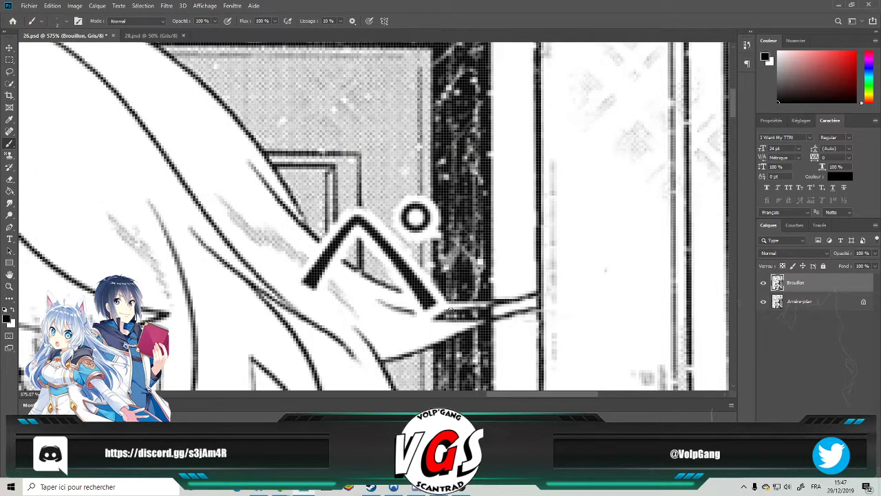
left_click(9, 131)
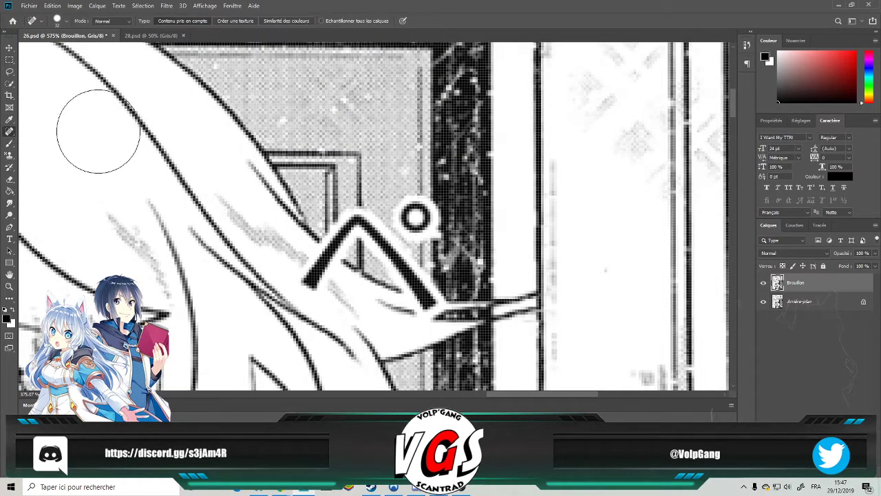
mouse_move(417, 217)
left_mouse_down()
mouse_move(426, 217)
mouse_move(415, 216)
left_mouse_up()
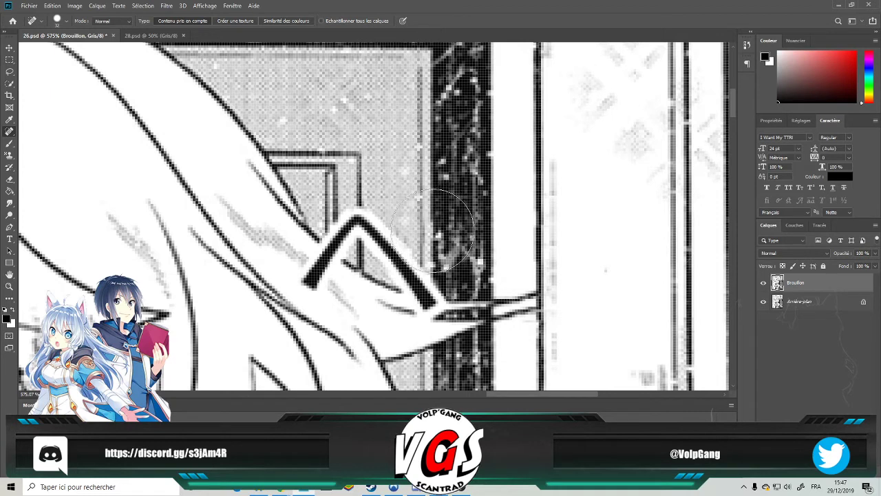
mouse_move(428, 311)
left_mouse_down()
mouse_move(394, 272)
mouse_move(367, 222)
mouse_move(351, 218)
mouse_move(314, 275)
left_mouse_up()
mouse_move(403, 276)
left_mouse_down()
mouse_move(393, 305)
mouse_move(408, 310)
left_mouse_up()
Redraw the hair lock's upper outline where ペ stood with the black brush and tidy its edge in white.
left_click(10, 143)
mouse_move(356, 272)
left_mouse_down()
mouse_move(437, 313)
mouse_move(468, 307)
mouse_move(404, 299)
left_mouse_up()
left_click_drag(464, 301, 368, 275)
mouse_move(324, 236)
left_mouse_down()
mouse_move(365, 277)
mouse_move(350, 264)
left_mouse_up()
key("x")
left_click_drag(463, 304, 409, 297)
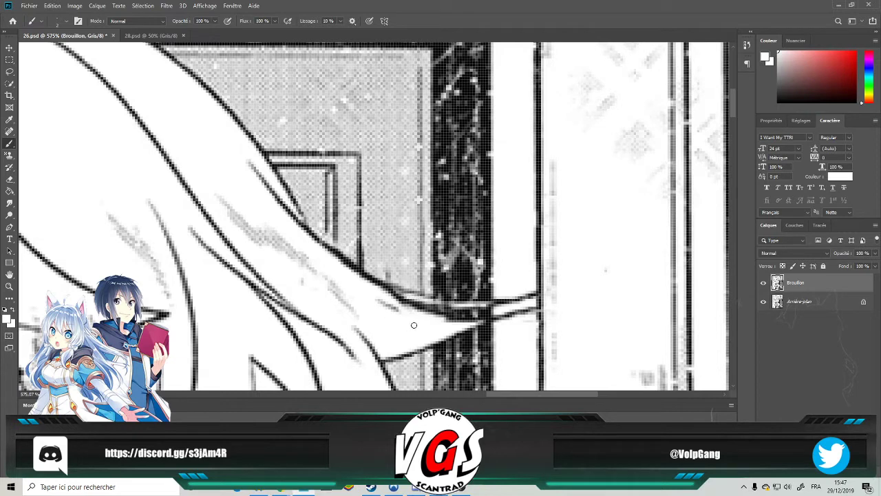
key("x")
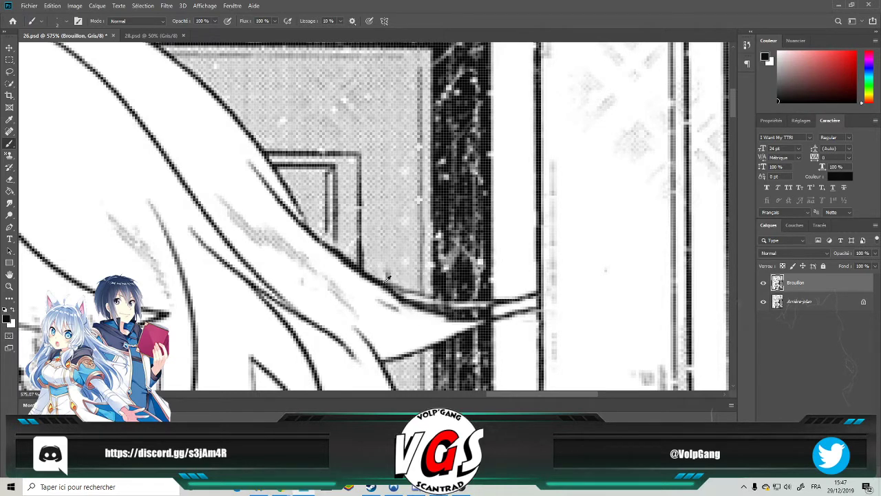
left_click_drag(389, 291, 474, 322)
Merge the visible layers of 26.psd and close the page with its changes saved.
scroll(475, 310, "down", 10)
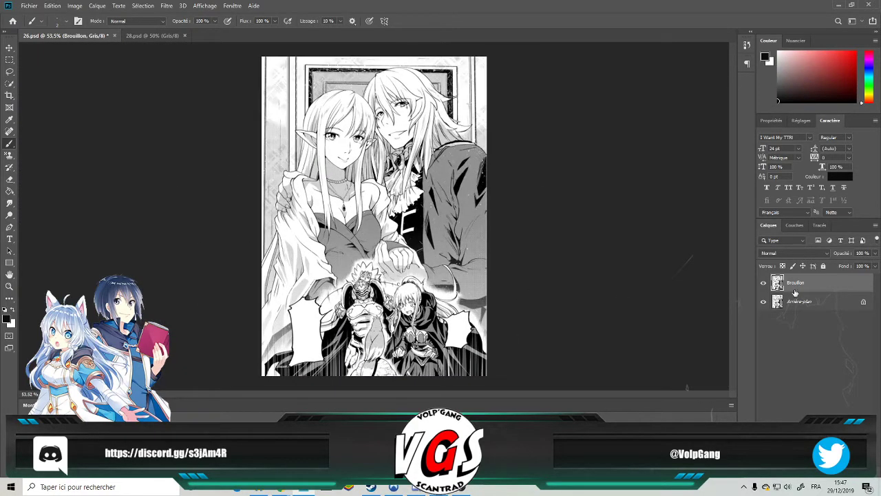
right_click(794, 289)
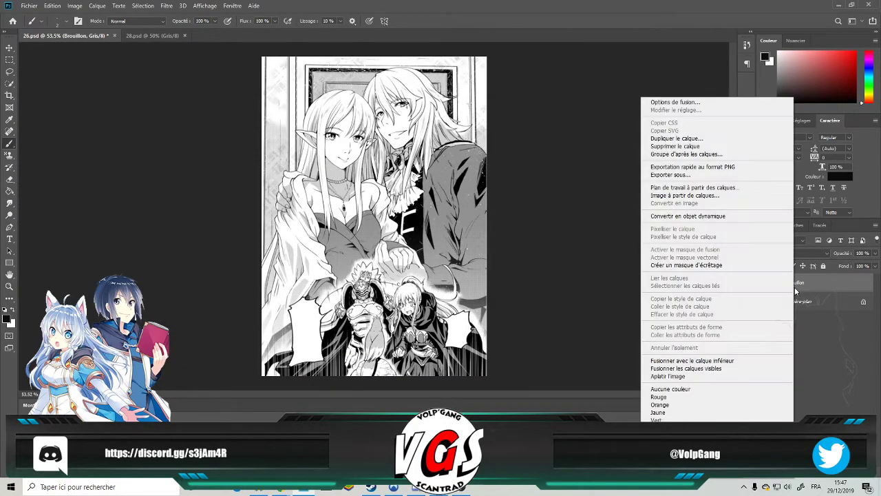
left_click(726, 368)
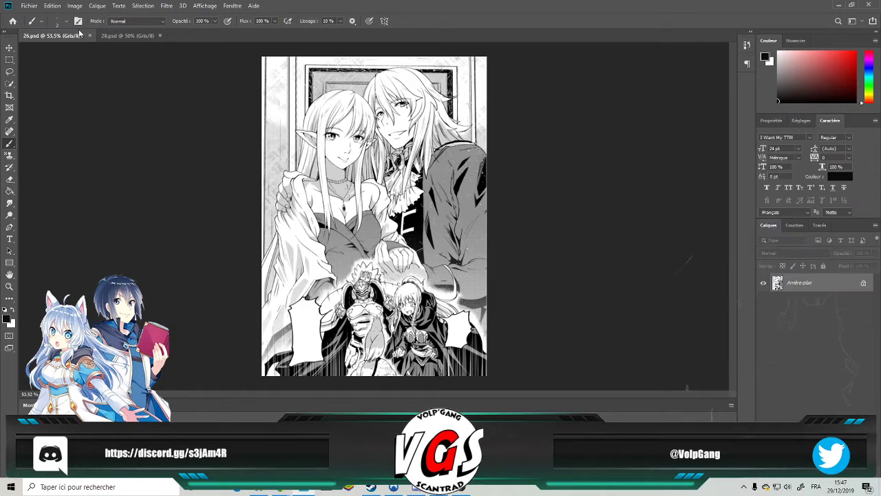
left_click(89, 36)
key("Return")
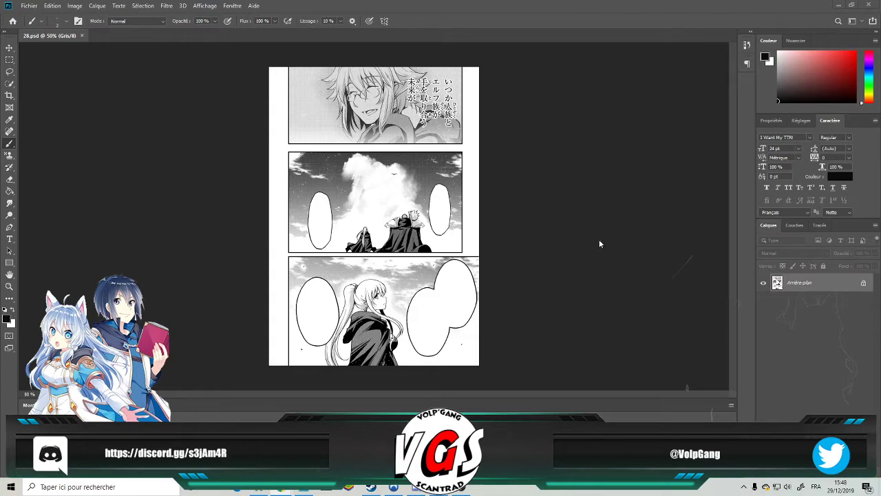
Duplicate the background layer of 28.psd as a working layer named Brouillons.
scroll(451, 86, "up", 14)
scroll(526, 173, "up", 5)
scroll(518, 179, "up", 4)
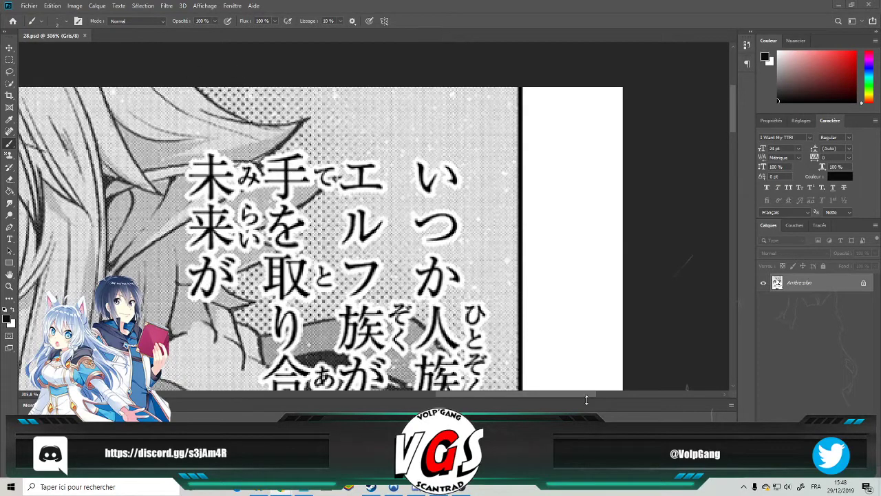
right_click(804, 289)
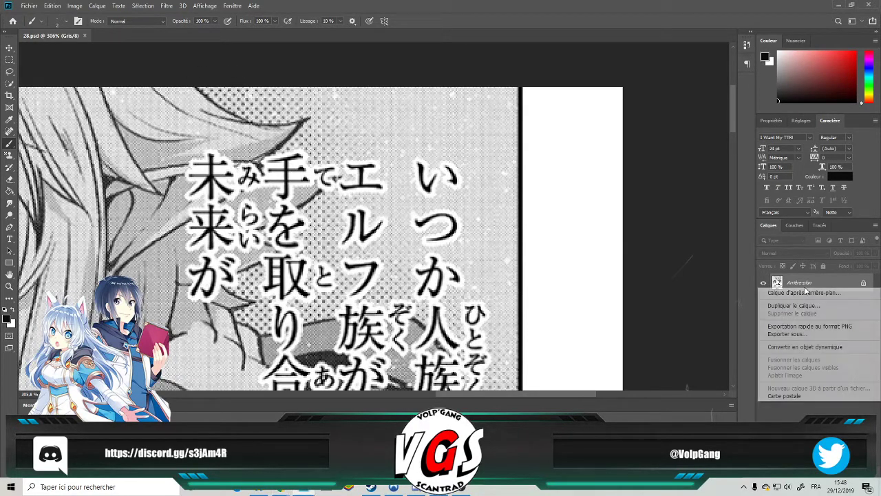
left_click(808, 313)
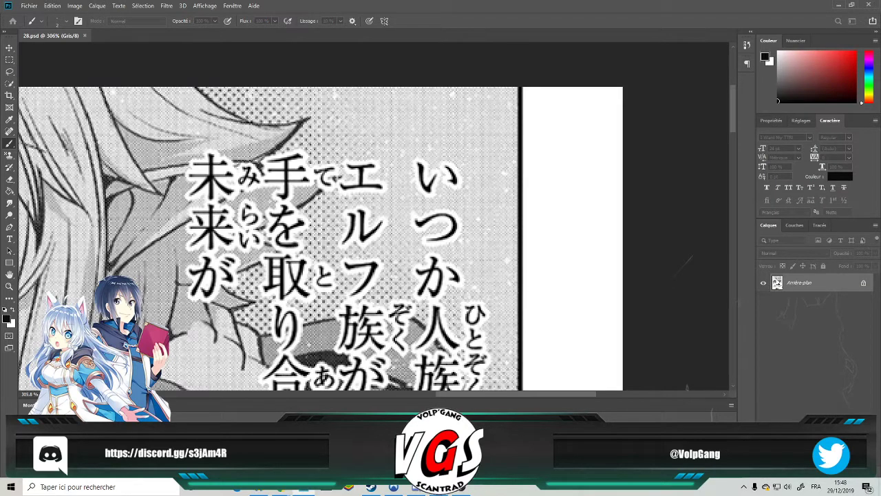
key("Return")
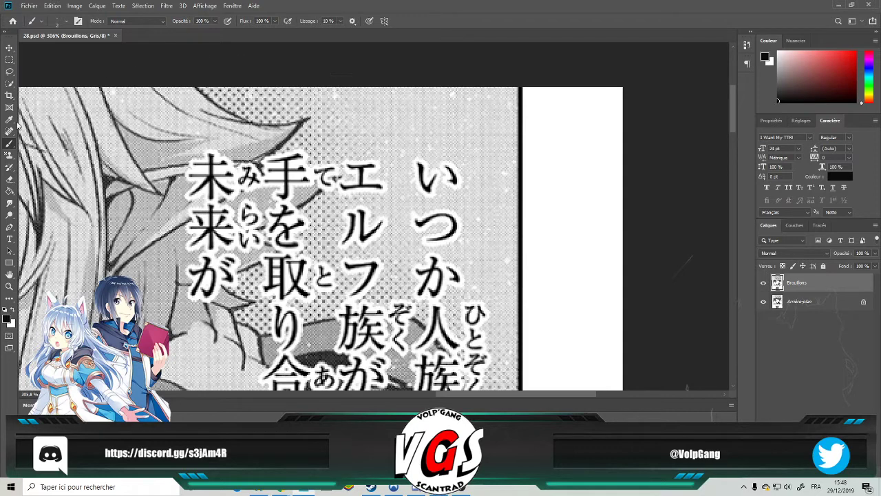
Remove the characters いつか人 and the small kana ひとぞ from the dotted background with the Spot Healing Brush.
left_click(12, 135)
mouse_move(427, 165)
left_mouse_down()
mouse_move(405, 160)
mouse_move(451, 176)
mouse_move(441, 200)
mouse_move(462, 219)
mouse_move(444, 241)
left_mouse_up()
mouse_move(482, 307)
left_mouse_down()
mouse_move(466, 321)
mouse_move(483, 331)
mouse_move(472, 334)
mouse_move(473, 359)
left_mouse_up()
scroll(491, 344, "down", 3)
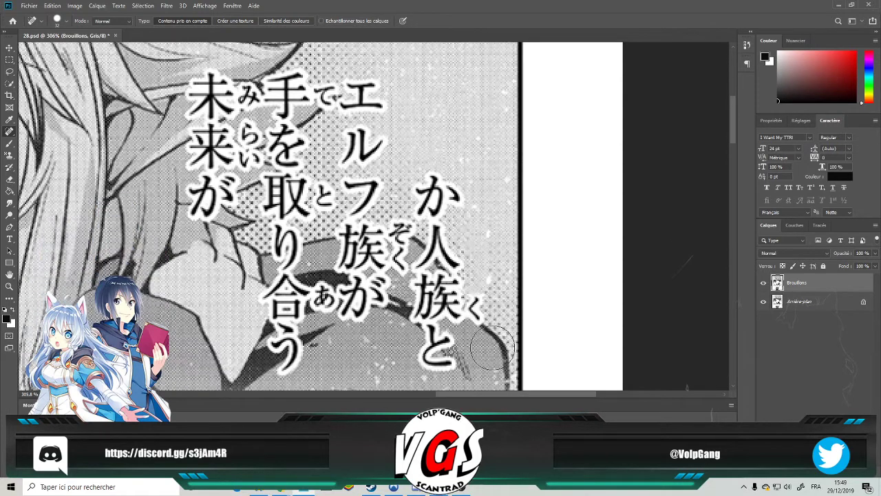
scroll(492, 349, "up", 1)
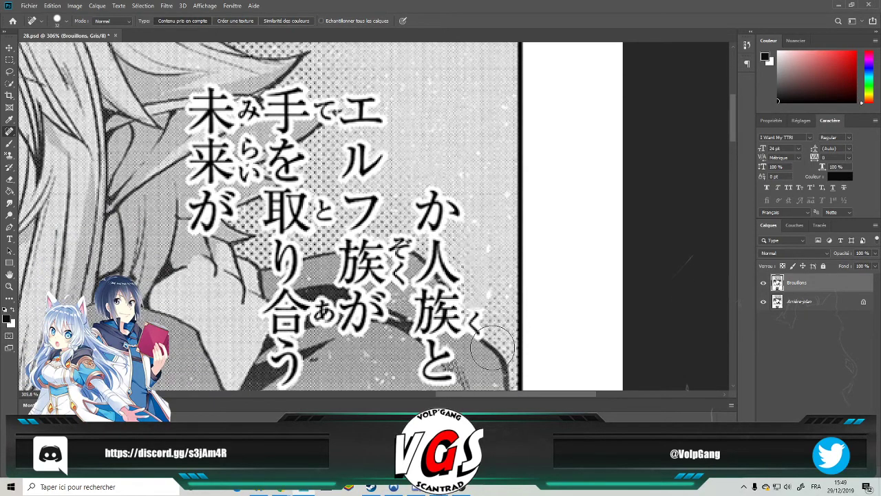
mouse_move(440, 193)
left_mouse_down()
mouse_move(429, 222)
mouse_move(458, 212)
mouse_move(425, 207)
mouse_move(429, 232)
mouse_move(417, 197)
mouse_move(435, 258)
mouse_move(427, 280)
mouse_move(437, 250)
mouse_move(455, 279)
left_mouse_up()
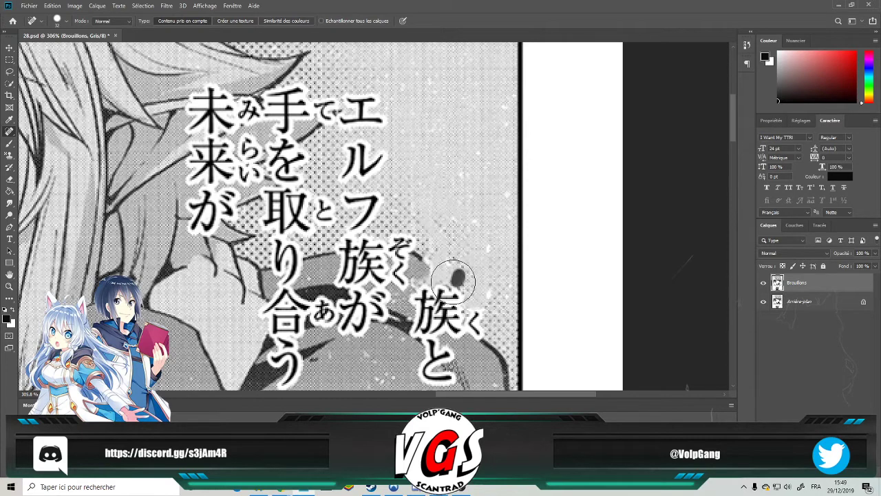
mouse_move(413, 252)
left_mouse_down()
mouse_move(428, 262)
mouse_move(439, 249)
left_mouse_up()
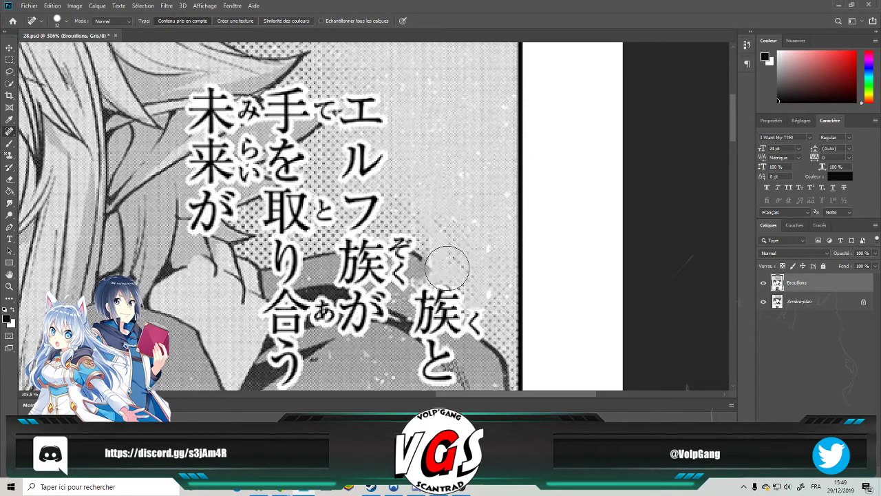
Remove 族と and the small く over the shoulder with the Spot Healing Brush, also healing the nearby background spots.
scroll(463, 127, "down", 3)
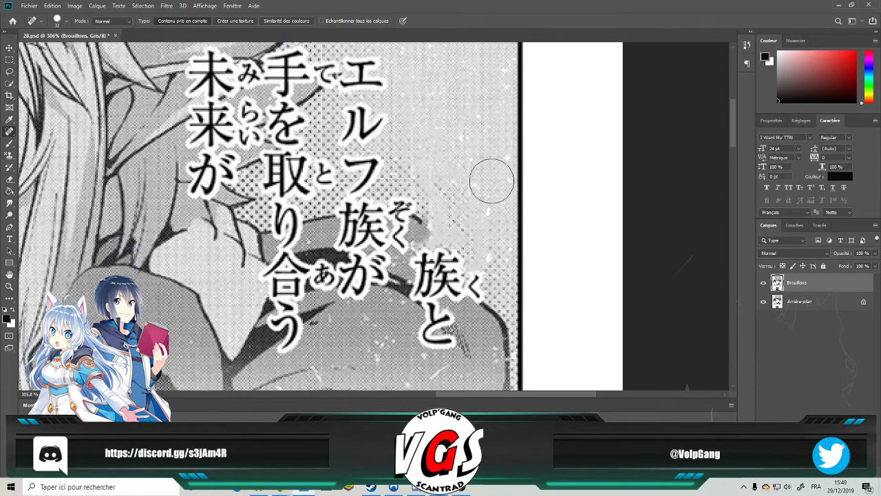
mouse_move(426, 286)
left_mouse_down()
mouse_move(455, 290)
mouse_move(421, 293)
mouse_move(417, 283)
mouse_move(448, 263)
mouse_move(430, 249)
mouse_move(412, 272)
left_mouse_up()
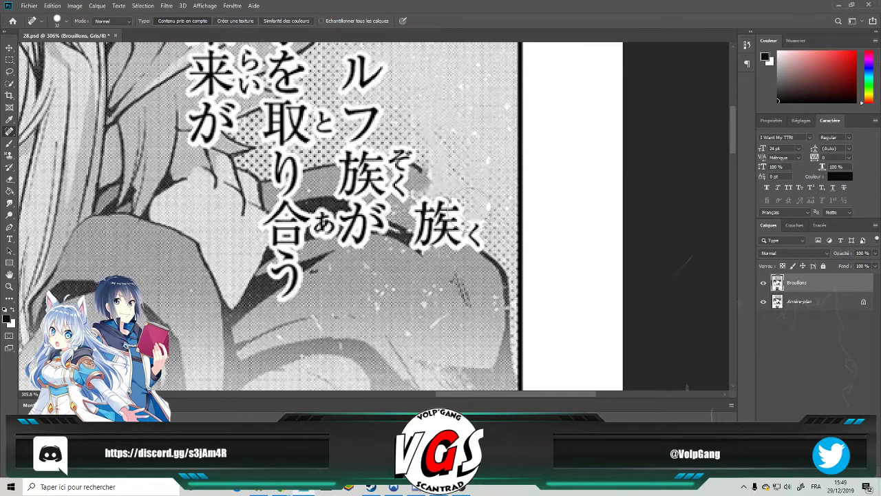
left_click_drag(487, 206, 490, 202)
left_click_drag(489, 157, 485, 166)
mouse_move(430, 196)
left_mouse_down()
mouse_move(426, 216)
mouse_move(439, 215)
mouse_move(435, 207)
mouse_move(420, 221)
mouse_move(429, 244)
mouse_move(416, 249)
mouse_move(425, 256)
mouse_move(454, 241)
mouse_move(459, 216)
mouse_move(478, 249)
left_mouse_up()
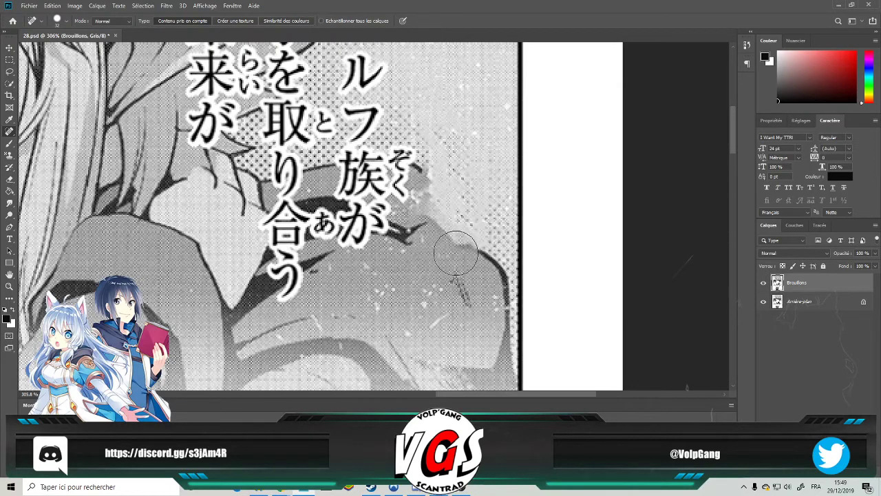
Redraw the missing sleeve and shoulder outline where the first text column stood, using the black brush.
left_click(10, 143)
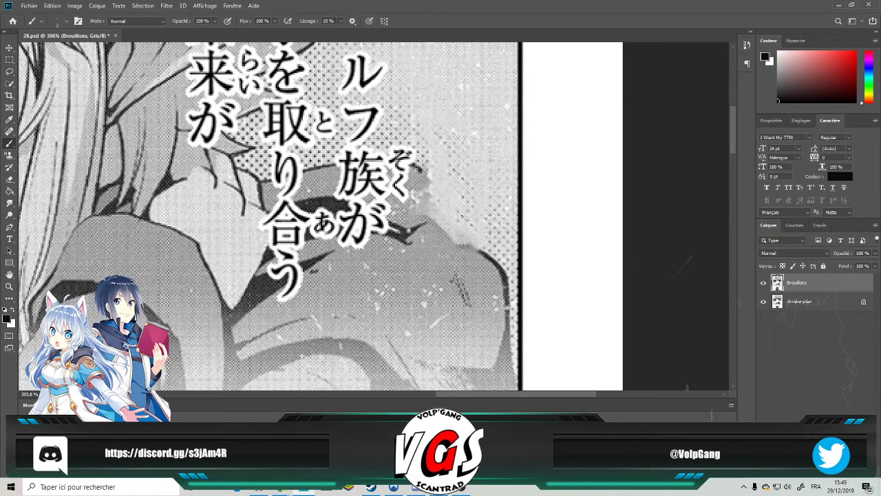
scroll(459, 220, "up", 8)
right_click(453, 185, "alt")
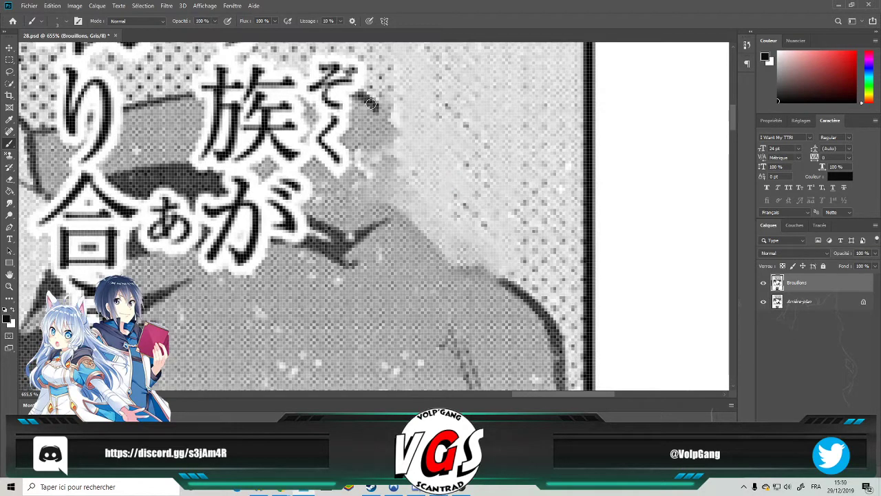
mouse_move(386, 118)
left_mouse_down()
mouse_move(416, 218)
mouse_move(508, 291)
mouse_move(422, 221)
left_mouse_up()
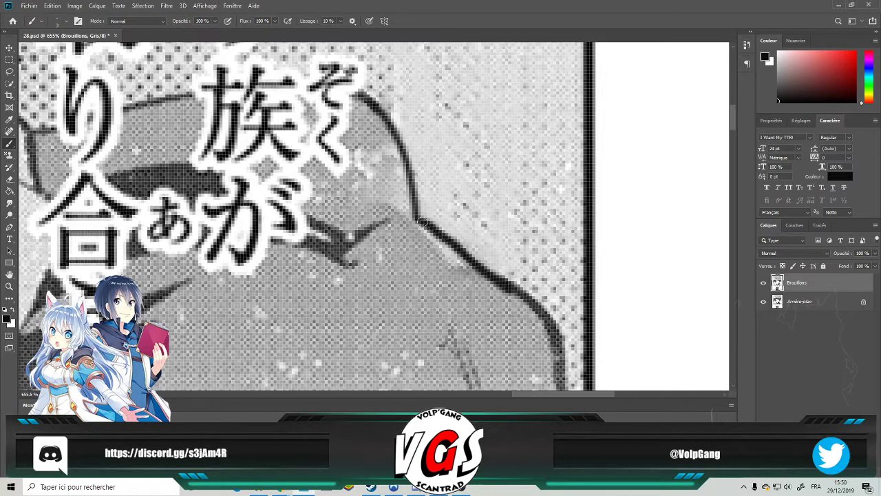
Heal the stray dark dots left in the light background beside the redrawn shoulder outline with the Spot Healing Brush.
left_click(9, 132)
mouse_move(495, 180)
left_mouse_down()
mouse_move(498, 260)
mouse_move(501, 234)
left_mouse_up()
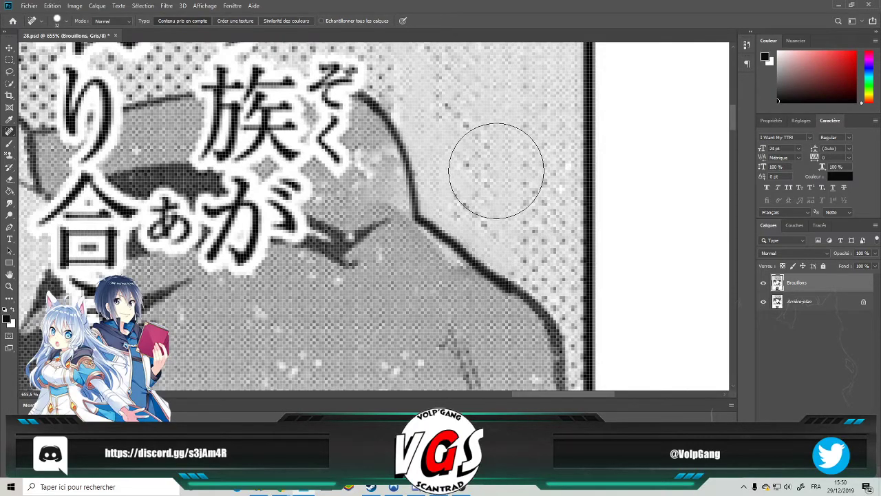
scroll(491, 168, "down", 5)
scroll(454, 158, "up", 4)
mouse_move(401, 64)
left_mouse_down()
mouse_move(415, 94)
mouse_move(440, 114)
mouse_move(439, 158)
mouse_move(448, 186)
left_mouse_up()
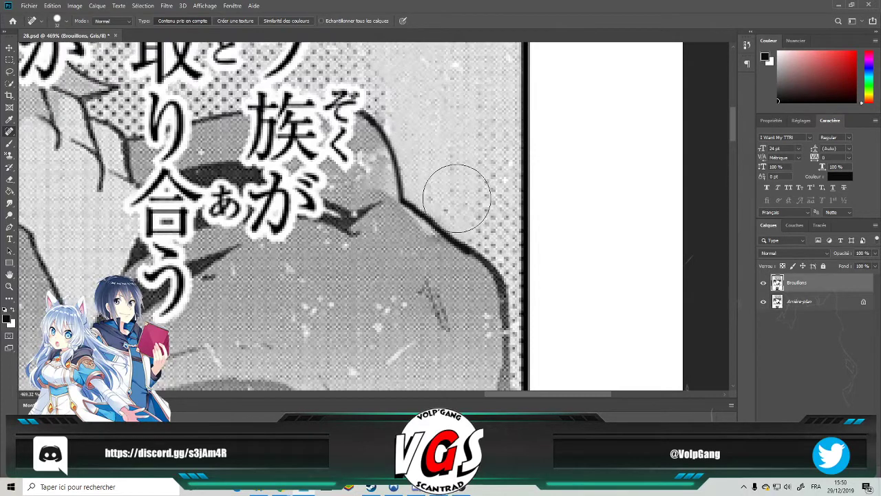
left_click(448, 199)
left_click(450, 175)
left_click(435, 155)
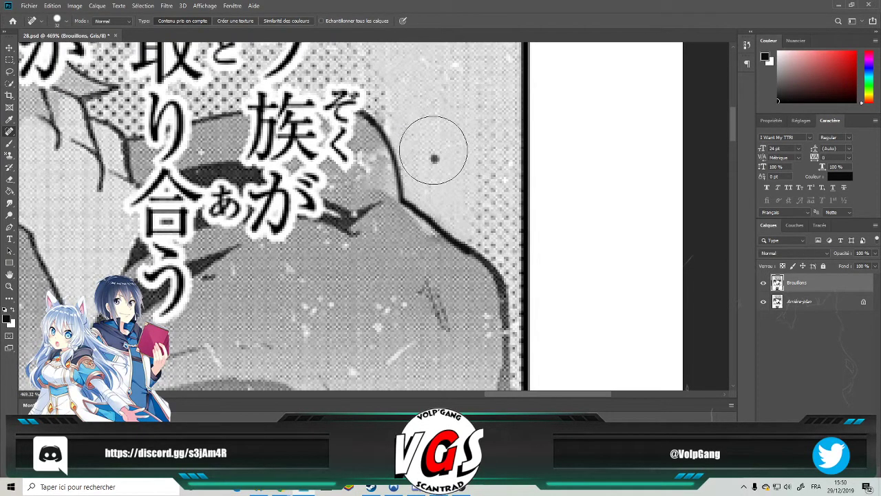
Check the cleaned area at a reduced view and save 28.psd.
scroll(451, 124, "down", 2)
scroll(455, 131, "down", 2)
scroll(440, 192, "up", 3)
scroll(486, 267, "up", 1)
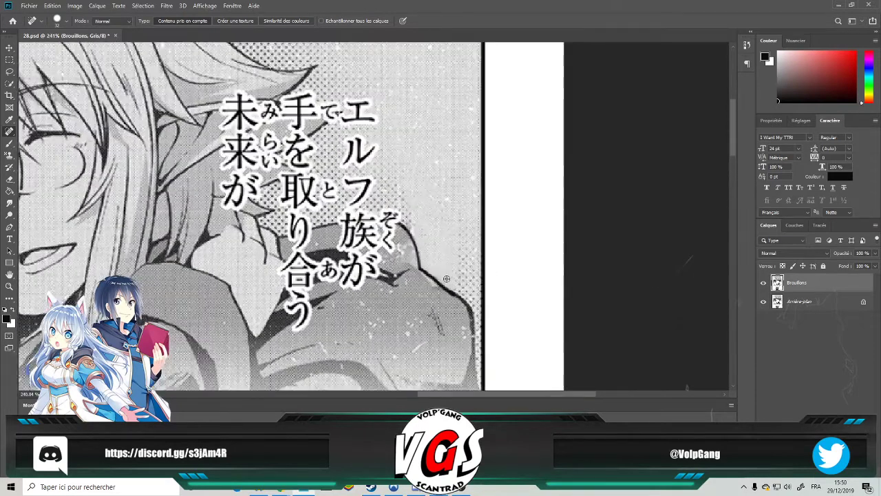
scroll(447, 278, "down", 5)
scroll(437, 267, "up", 3)
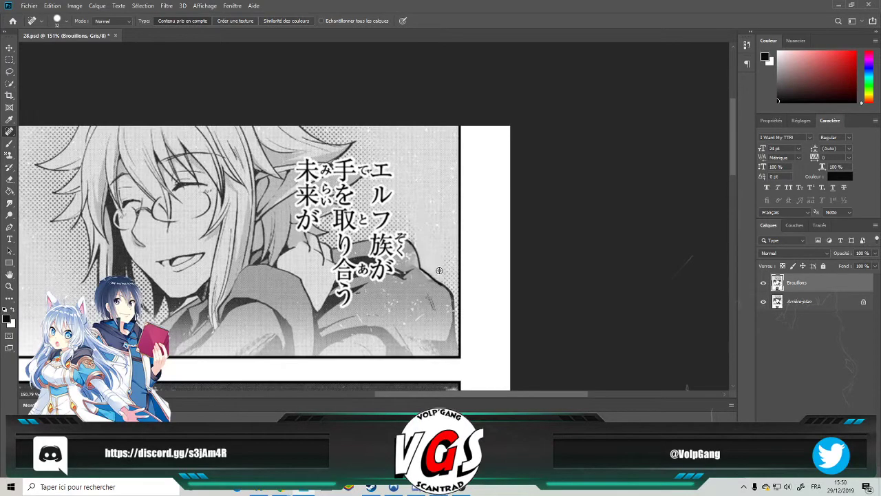
key("ctrl+s")
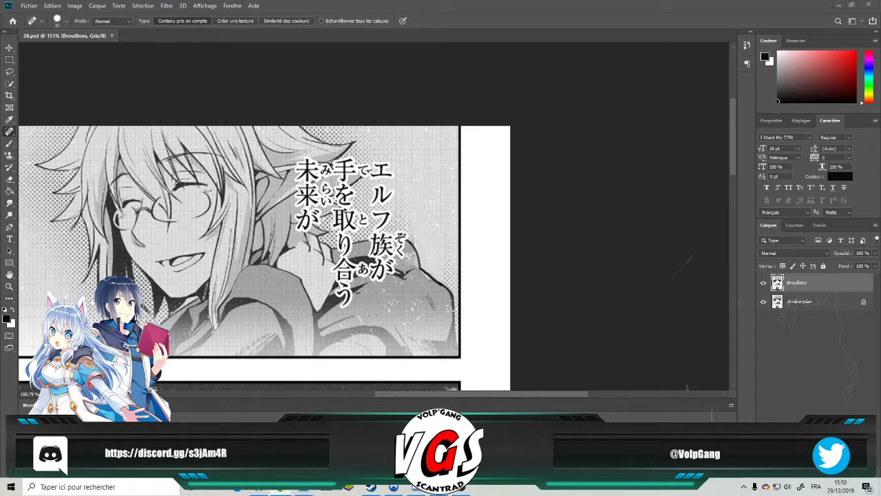
key("alt+Tab")
left_click_drag(433, 19, 880, 20)
Remove the katakana エルフ from the dotted background with the Spot Healing Brush.
scroll(391, 218, "left", 1)
scroll(390, 218, "up", 5)
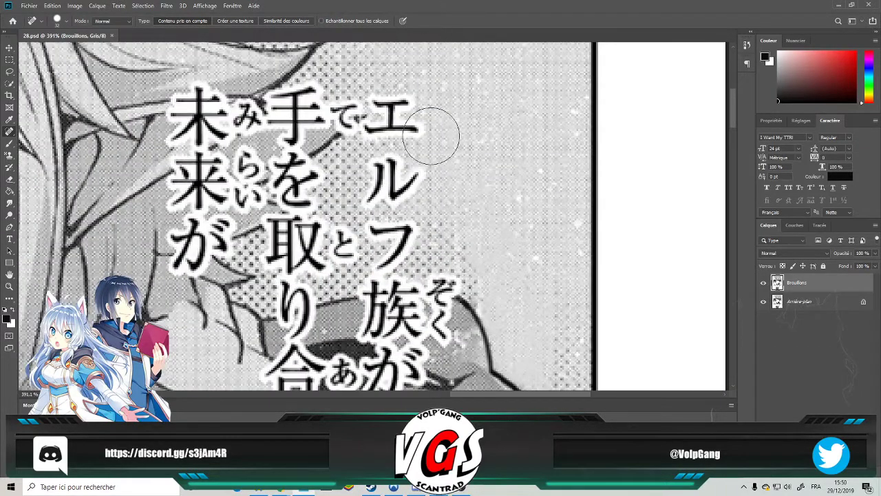
mouse_move(427, 171)
left_mouse_down()
mouse_move(400, 199)
mouse_move(376, 196)
mouse_move(406, 165)
mouse_move(368, 178)
left_mouse_up()
mouse_move(413, 112)
left_mouse_down()
mouse_move(397, 131)
mouse_move(384, 100)
mouse_move(364, 124)
left_mouse_up()
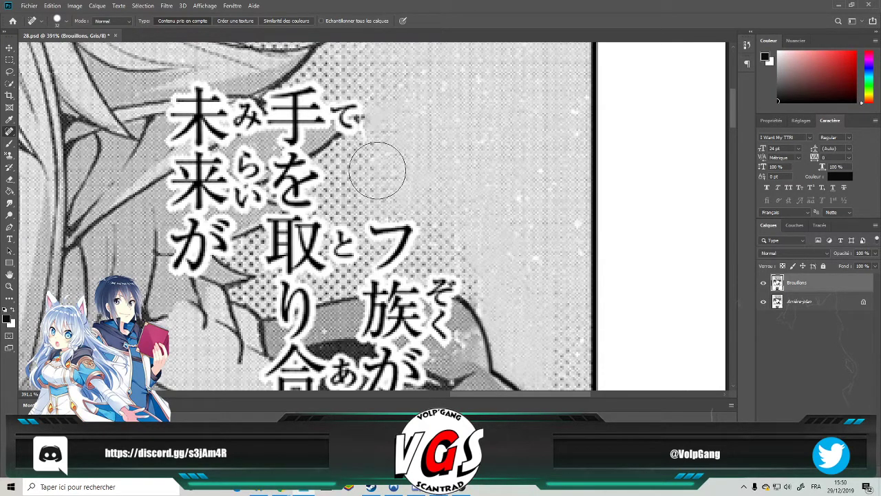
mouse_move(370, 218)
left_mouse_down()
mouse_move(405, 223)
mouse_move(399, 258)
left_mouse_up()
Cover the parts of 族 and ぞく lying on the sleeve with a matching grey screentone using the Pattern Stamp.
scroll(440, 228, "down", 3)
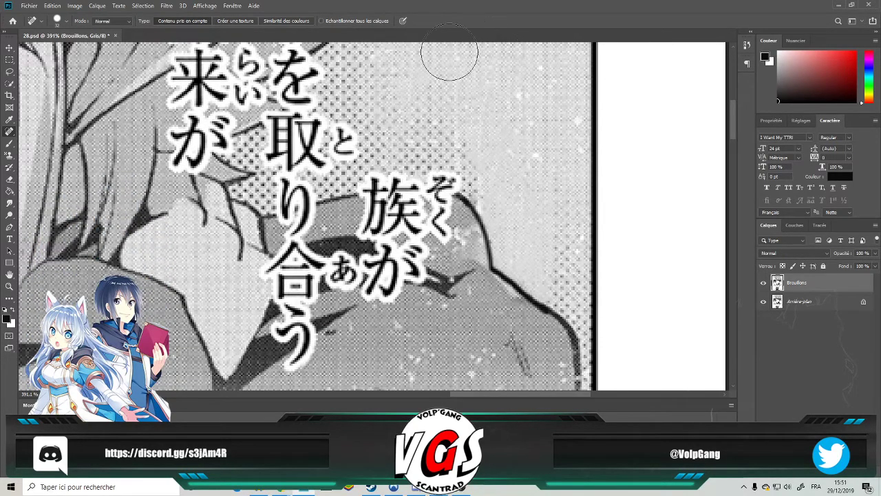
left_click(10, 154)
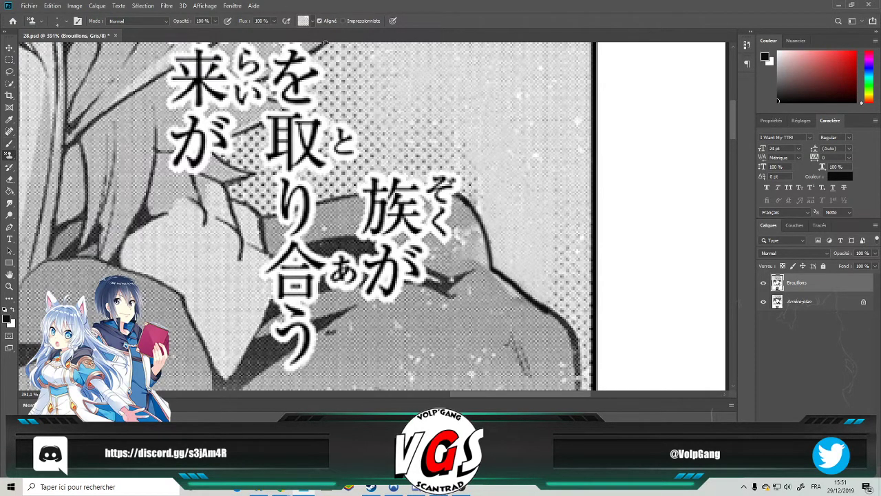
left_click(310, 22)
left_click(276, 85)
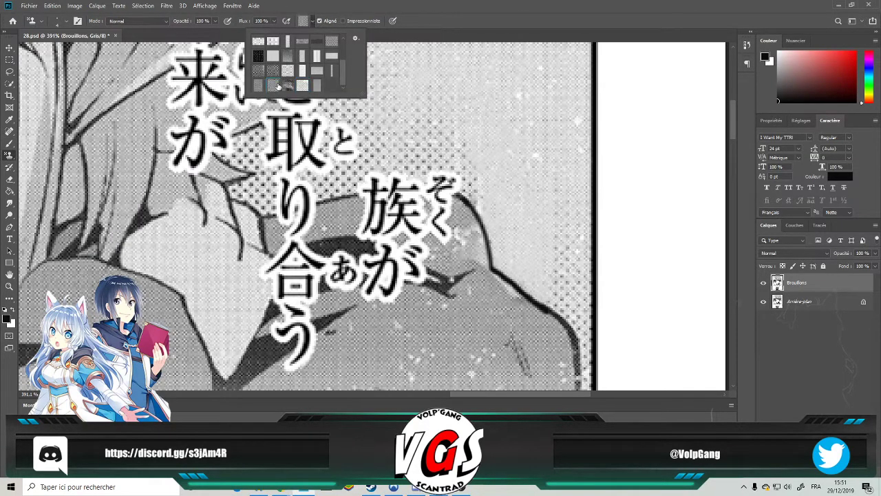
mouse_move(378, 211)
left_mouse_down()
mouse_move(396, 205)
mouse_move(368, 202)
left_mouse_up()
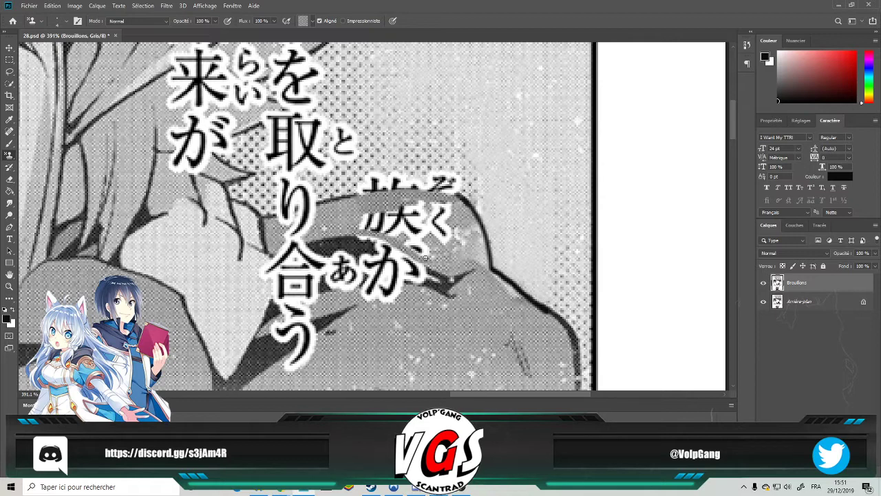
mouse_move(416, 241)
left_mouse_down()
mouse_move(364, 220)
mouse_move(410, 208)
mouse_move(390, 207)
mouse_move(407, 200)
mouse_move(392, 204)
mouse_move(441, 216)
left_mouse_up()
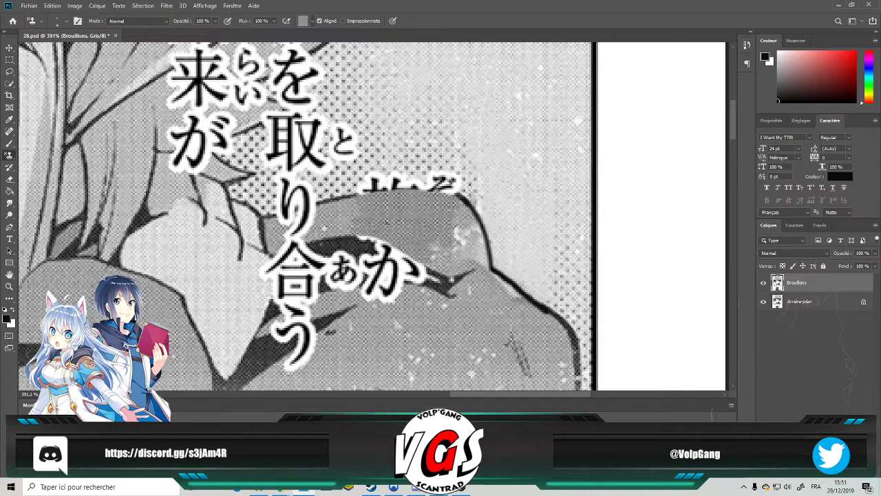
Heal away the remaining tops of 族 and ぞ above the sleeve and redraw the sleeve's upper outline in black.
scroll(403, 188, "up", 5)
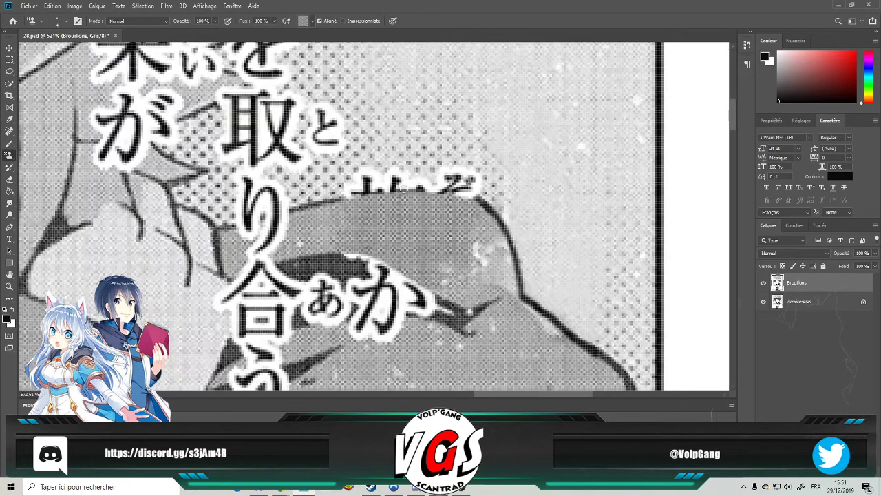
left_click(8, 132)
mouse_move(447, 152)
left_mouse_down()
mouse_move(480, 181)
mouse_move(467, 180)
mouse_move(518, 174)
mouse_move(413, 184)
mouse_move(413, 175)
mouse_move(391, 169)
mouse_move(318, 185)
left_mouse_up()
left_click(9, 143)
mouse_move(364, 187)
left_mouse_down()
mouse_move(470, 188)
mouse_move(442, 178)
mouse_move(531, 204)
mouse_move(473, 183)
mouse_move(352, 197)
left_mouse_up()
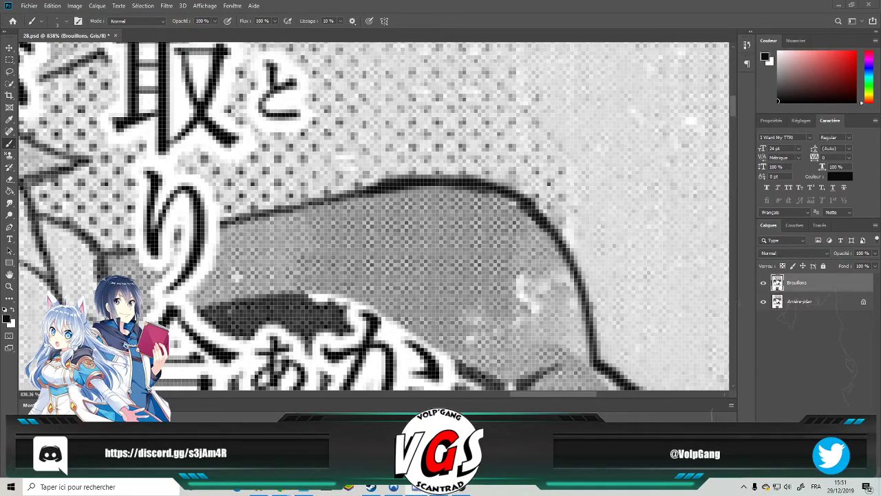
Remove the character う below 合 from the sleeve folds with the Spot Healing Brush.
scroll(461, 230, "down", 6)
scroll(398, 271, "up", 3)
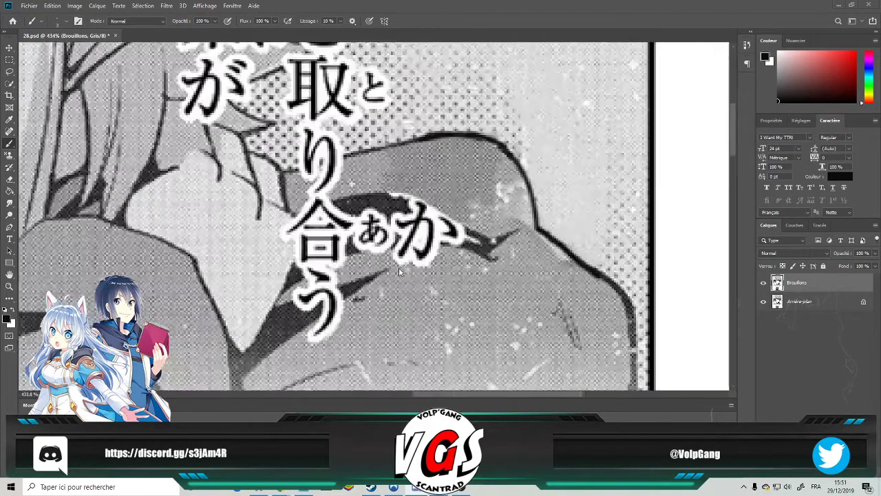
scroll(402, 271, "down", 2)
scroll(399, 272, "left", 3)
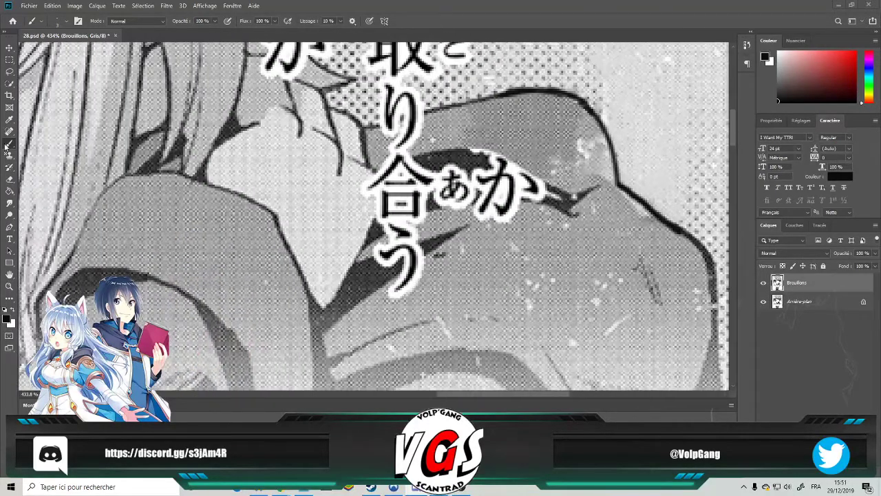
left_click(9, 157)
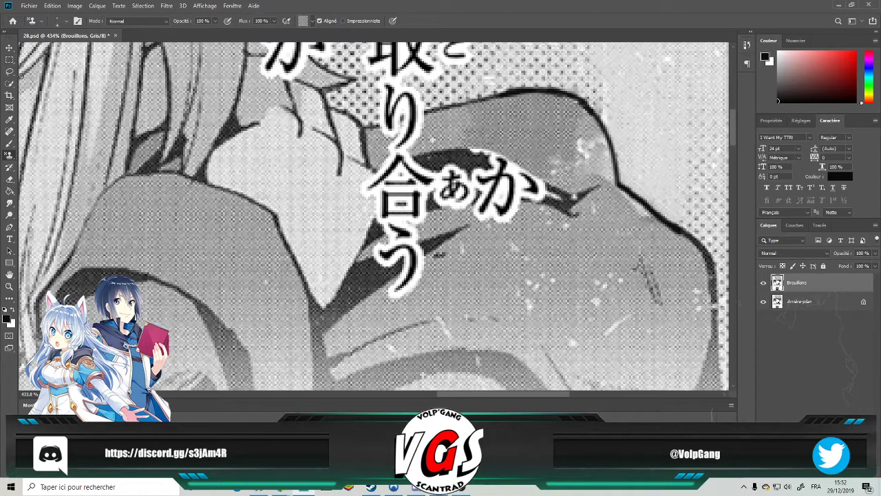
left_click(11, 132)
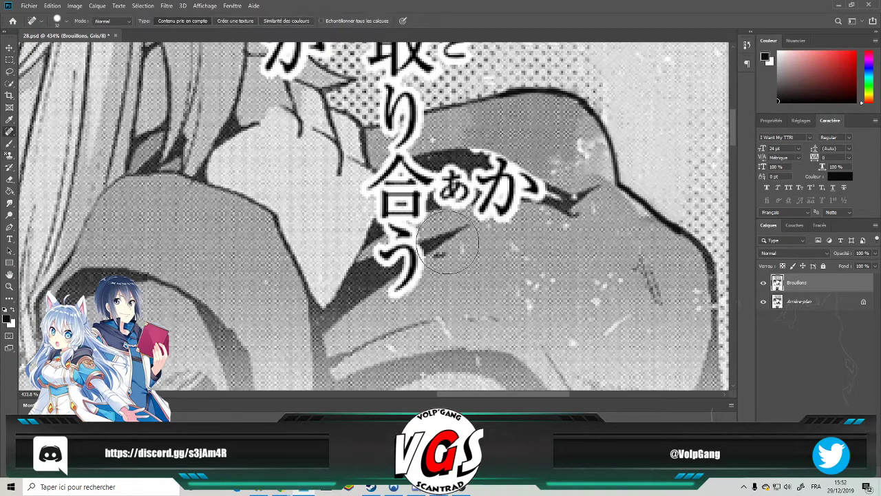
left_click_drag(406, 277, 411, 284)
mouse_move(379, 251)
left_mouse_down()
mouse_move(417, 254)
mouse_move(409, 262)
mouse_move(407, 235)
left_mouse_up()
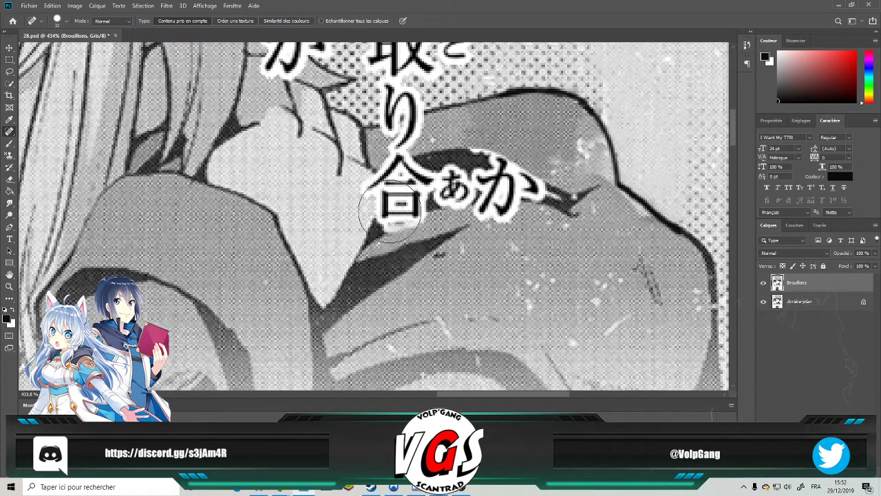
Try a different screentone with the Pattern Stamp on the white halo beside 合 over the hand, and undo the stroke.
scroll(327, 207, "up", 2)
scroll(327, 206, "up", 1)
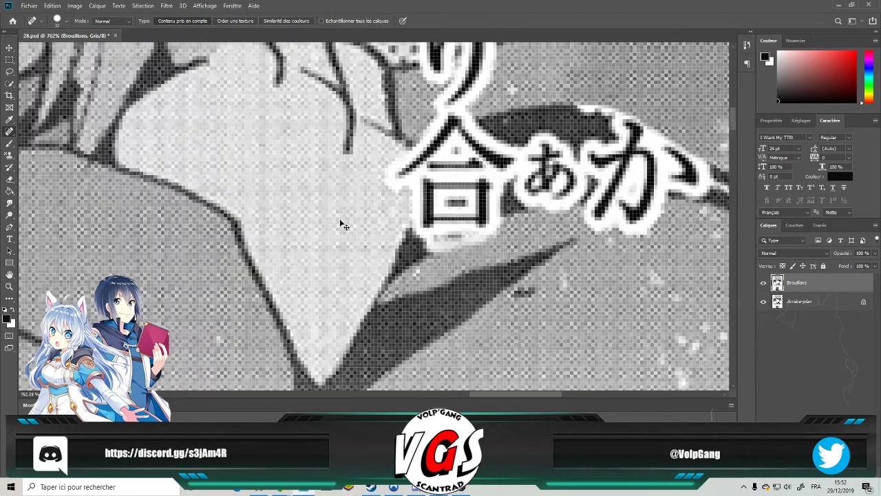
scroll(338, 222, "right", 2)
key("s")
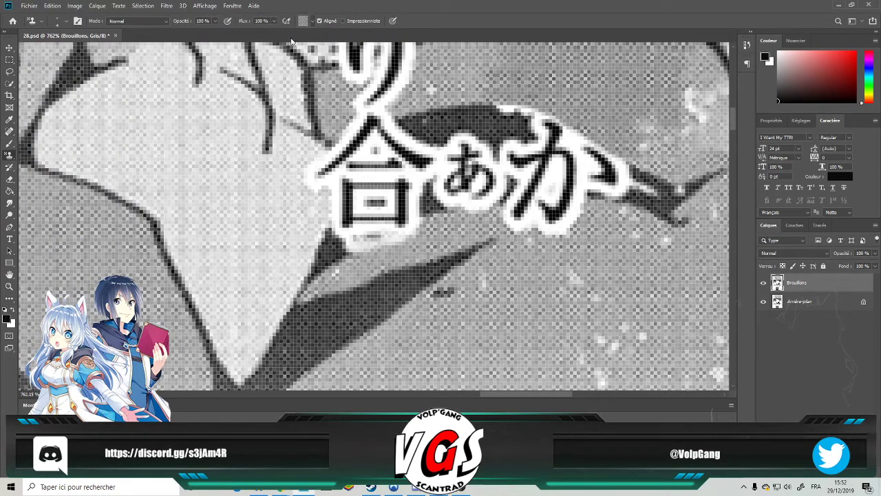
left_click(308, 21)
left_click(315, 86)
left_click_drag(296, 194, 306, 173)
key("ctrl+z")
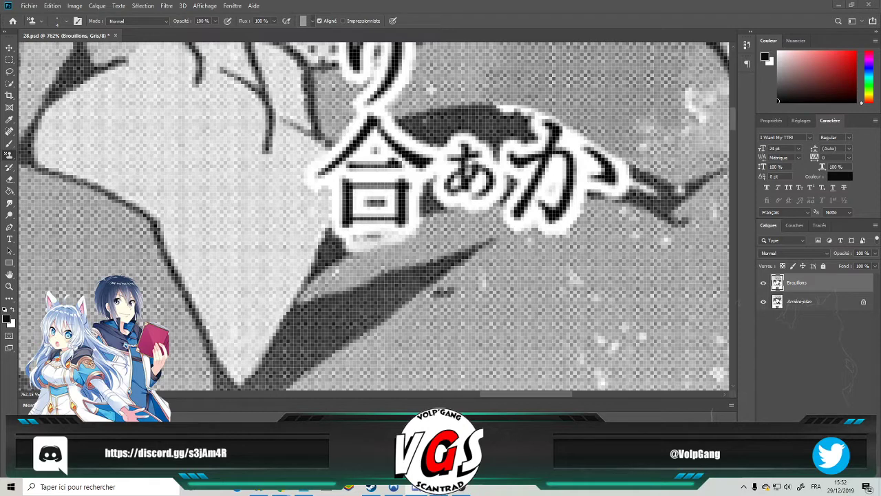
Choose a lighter screentone pattern and stamp it over the edge of 合 that overlaps the hand.
left_click(311, 21)
left_click(307, 88)
left_click(308, 188)
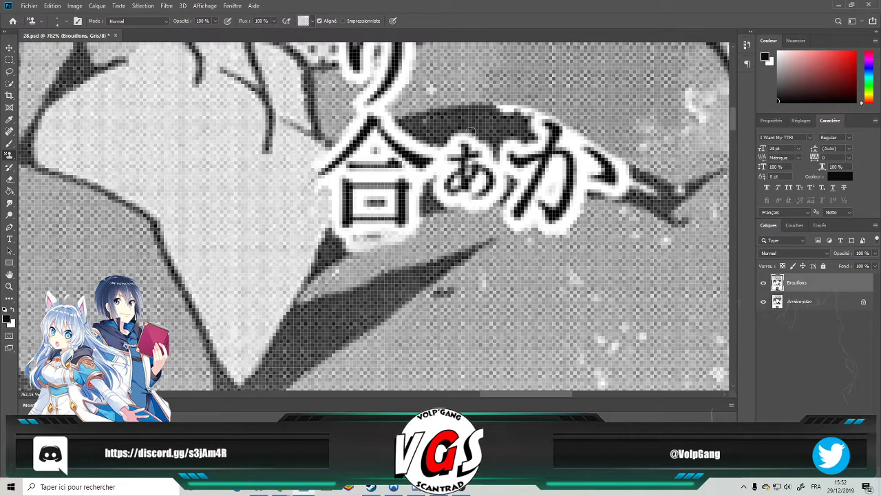
left_click_drag(328, 159, 324, 220)
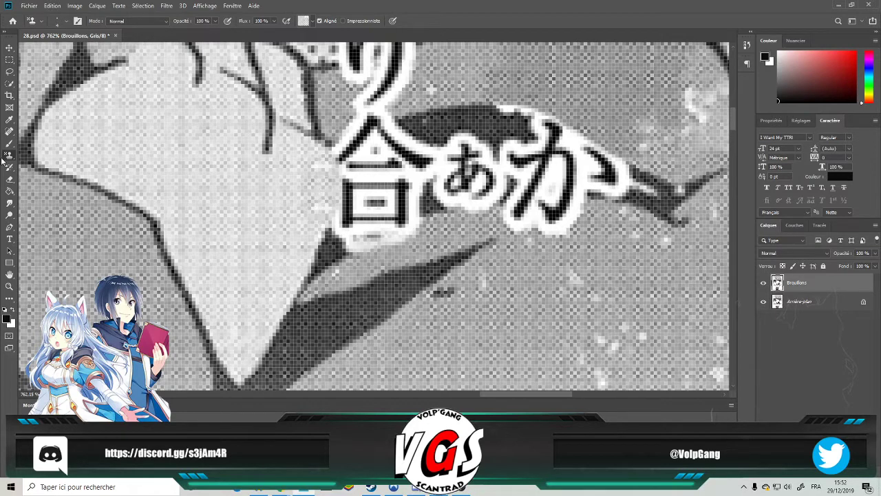
Choose a dark screentone and stamp it over 合, あ and the upper part of か to rebuild the sleeve's dark fold.
left_click(10, 132)
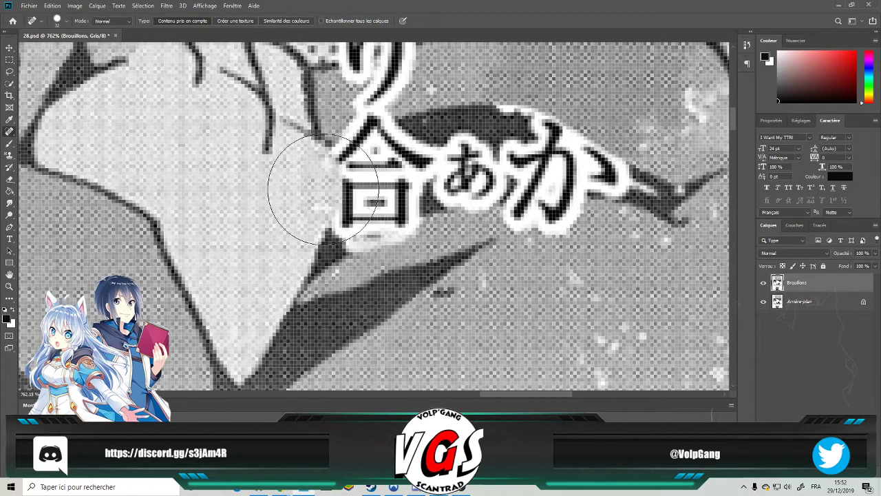
scroll(316, 198, "up", 1)
scroll(323, 198, "right", 2)
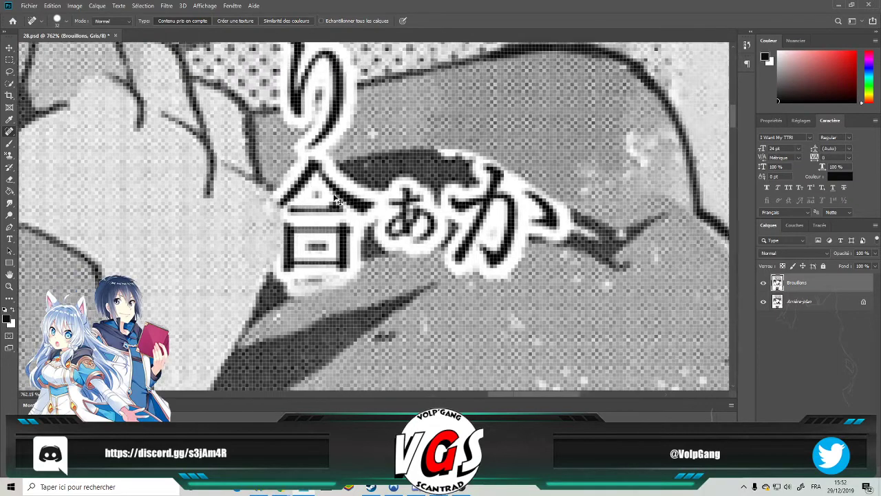
left_click(9, 156)
left_click(304, 22)
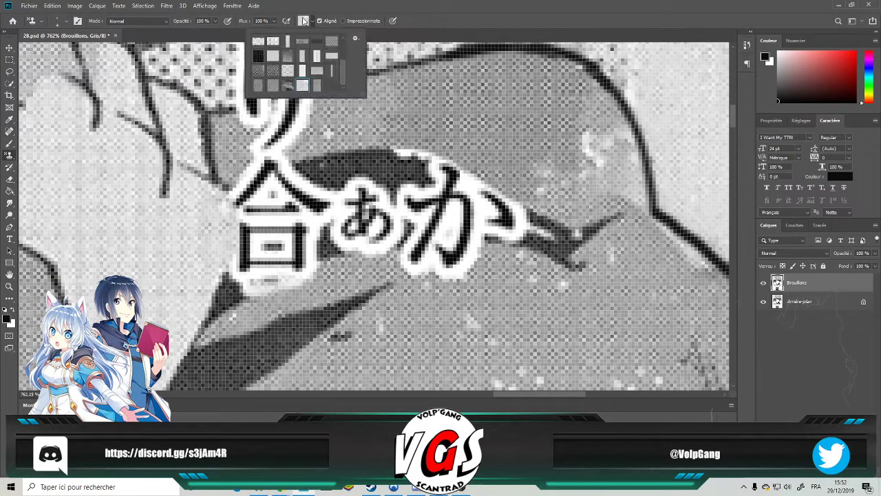
left_click(313, 44)
left_click_drag(376, 172, 358, 189)
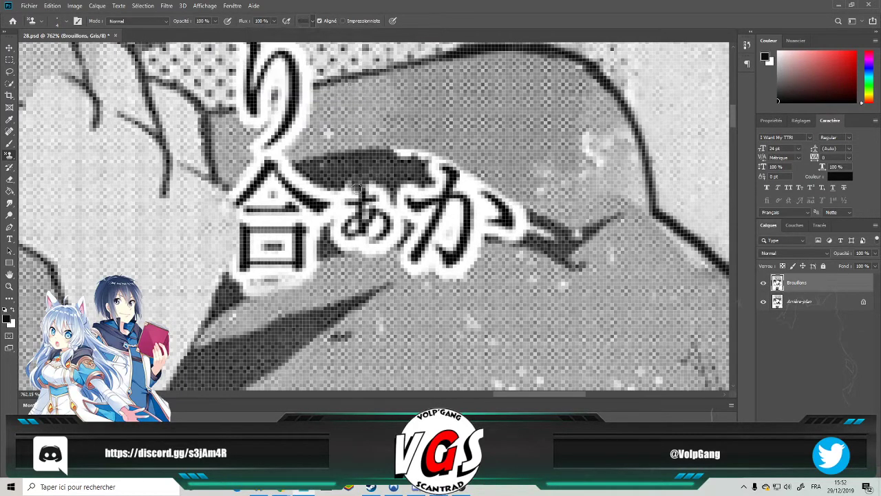
mouse_move(410, 157)
left_mouse_down()
mouse_move(541, 212)
mouse_move(513, 204)
mouse_move(563, 237)
mouse_move(545, 244)
mouse_move(442, 236)
mouse_move(300, 262)
mouse_move(231, 282)
left_mouse_up()
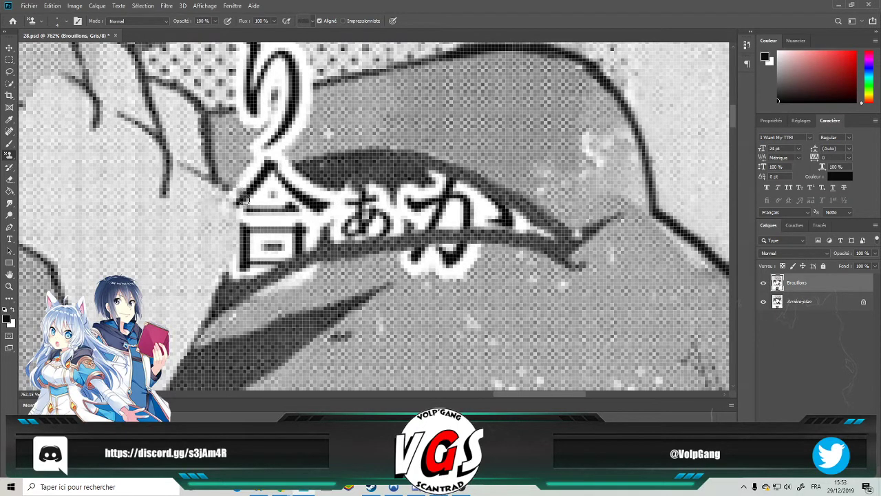
left_click_drag(240, 198, 222, 287)
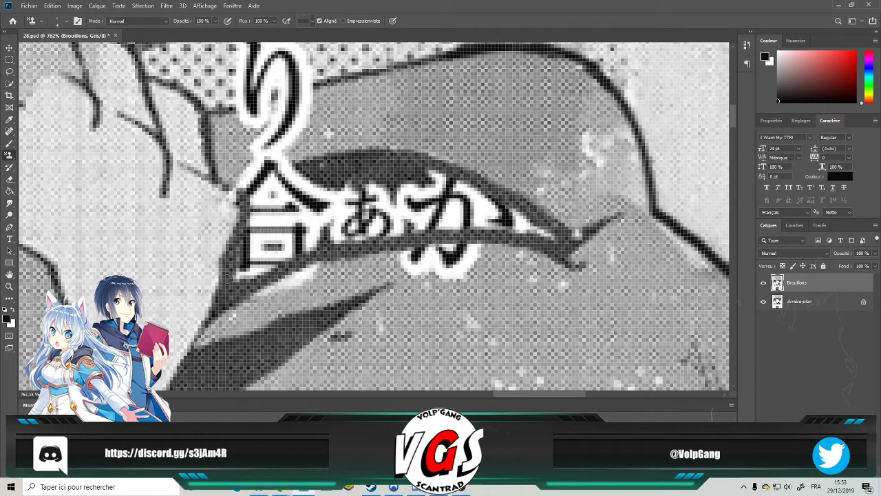
mouse_move(236, 256)
left_mouse_down()
mouse_move(233, 194)
mouse_move(318, 159)
mouse_move(478, 187)
mouse_move(391, 176)
mouse_move(426, 199)
mouse_move(447, 193)
mouse_move(547, 232)
mouse_move(444, 221)
mouse_move(320, 227)
mouse_move(364, 199)
mouse_move(265, 189)
mouse_move(241, 213)
mouse_move(289, 234)
mouse_move(257, 257)
mouse_move(289, 244)
left_mouse_up()
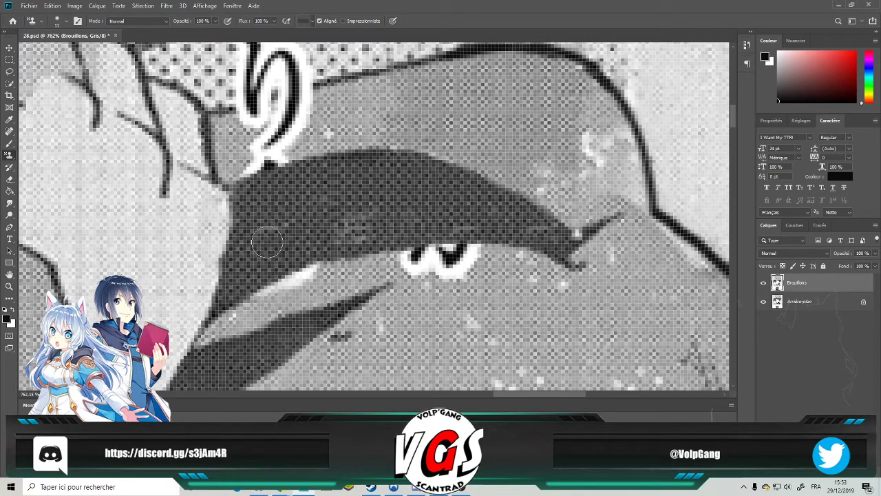
Heal the uneven marks inside the dark sleeve fold and the remains of か below its edge with the Spot Healing Brush.
left_click(9, 131)
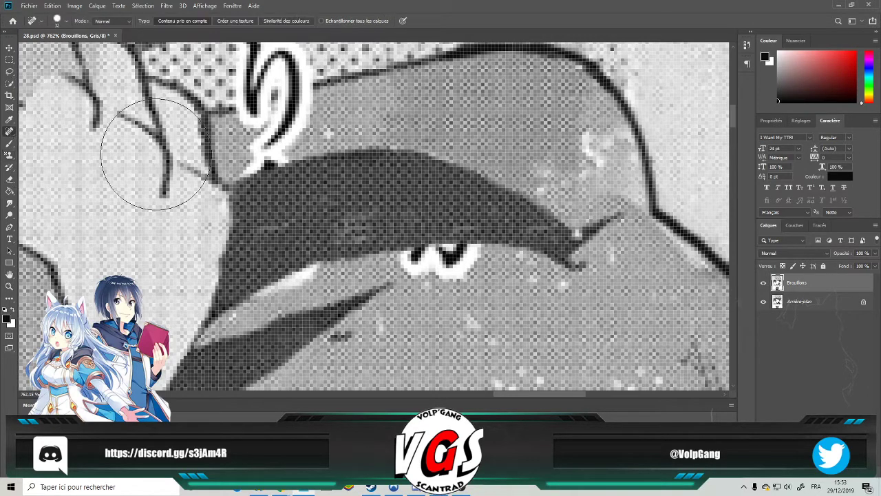
left_click_drag(275, 225, 287, 227)
left_click_drag(329, 214, 358, 220)
mouse_move(459, 230)
left_mouse_down()
mouse_move(471, 279)
mouse_move(435, 269)
mouse_move(450, 262)
mouse_move(430, 262)
mouse_move(463, 244)
left_mouse_up()
scroll(475, 218, "down", 8)
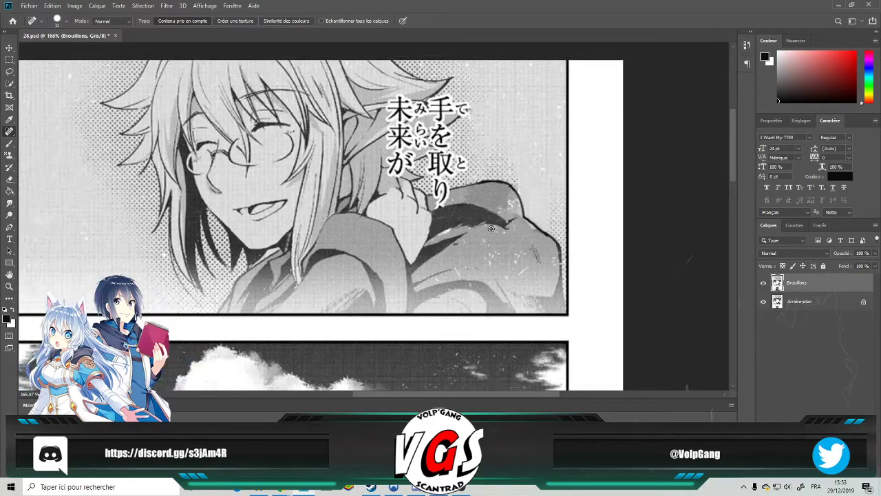
Remove と from the dotted background and り above the dark sleeve fold with the Spot Healing Brush.
scroll(444, 221, "up", 8)
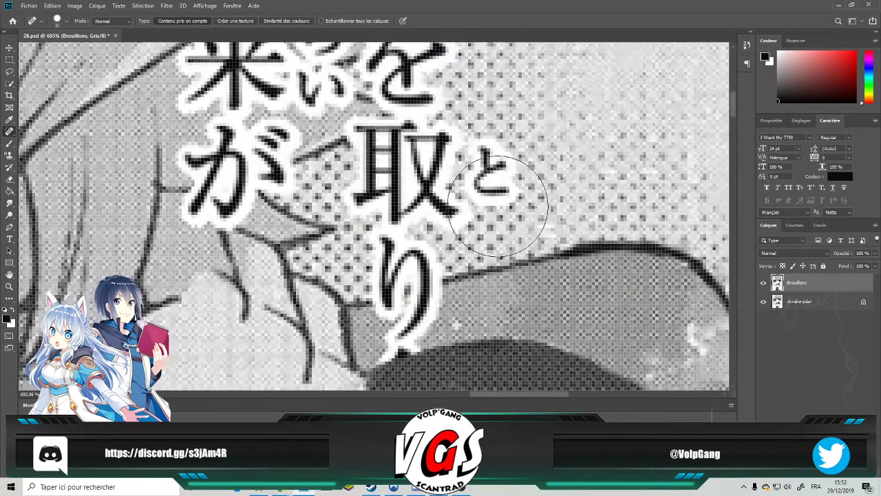
left_click_drag(487, 141, 488, 192)
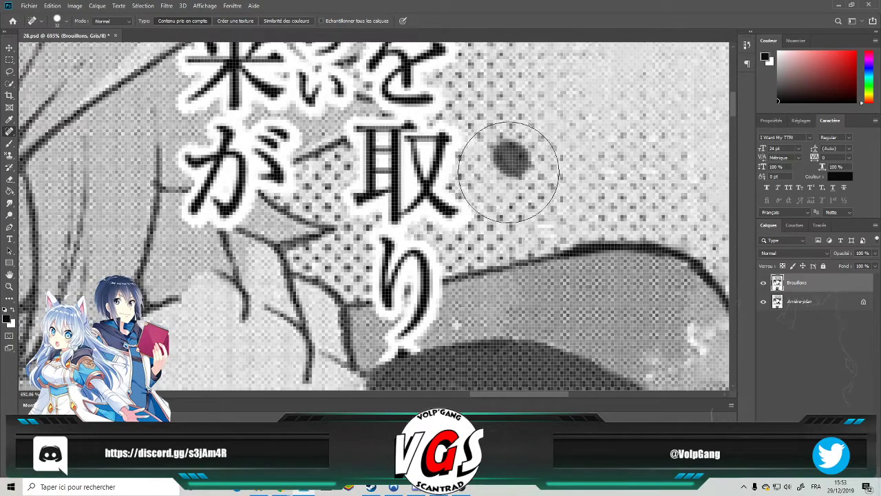
mouse_move(375, 234)
left_mouse_down()
mouse_move(396, 245)
mouse_move(402, 282)
mouse_move(392, 348)
left_mouse_up()
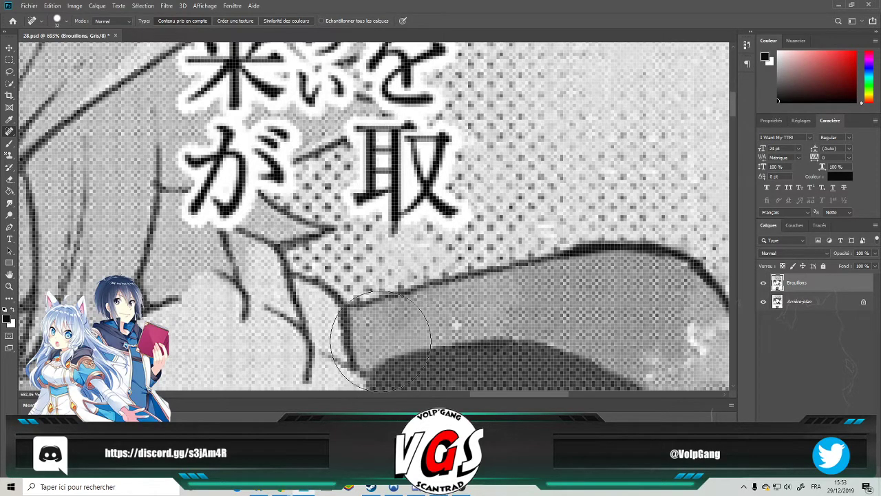
scroll(336, 231, "down", 5)
scroll(336, 231, "down", 3)
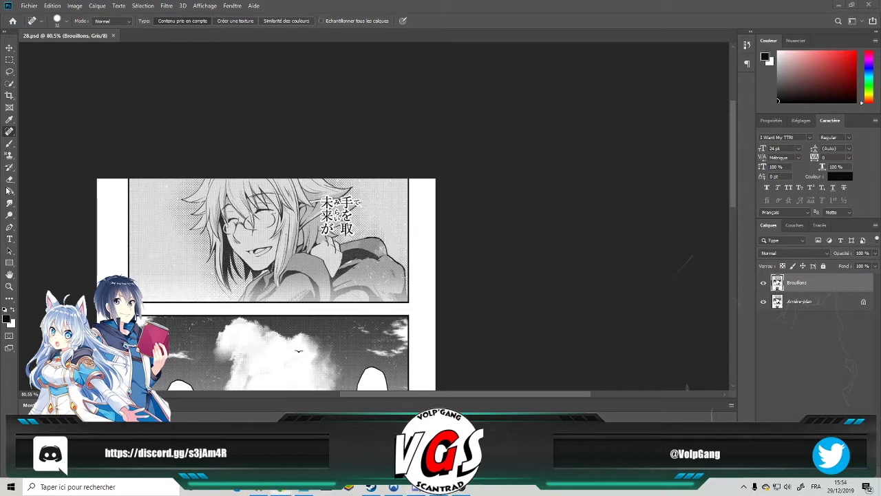
Test two screentone patterns with the Pattern Stamp on the grey area beside 来 and が, undoing each stroke.
scroll(340, 226, "up", 6)
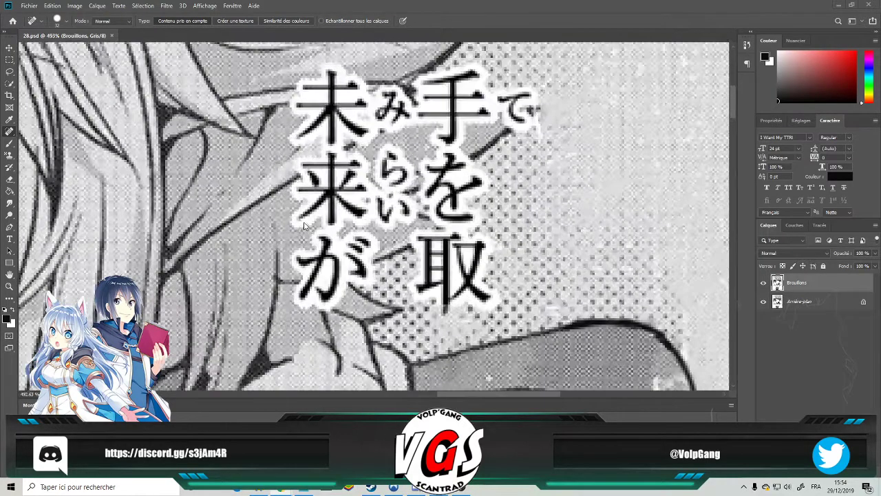
scroll(331, 224, "up", 1)
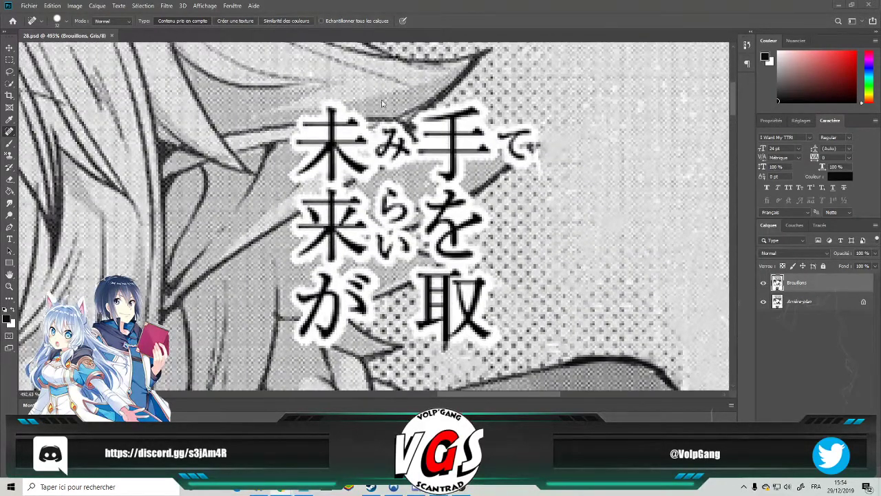
left_click(9, 155)
left_click(303, 21)
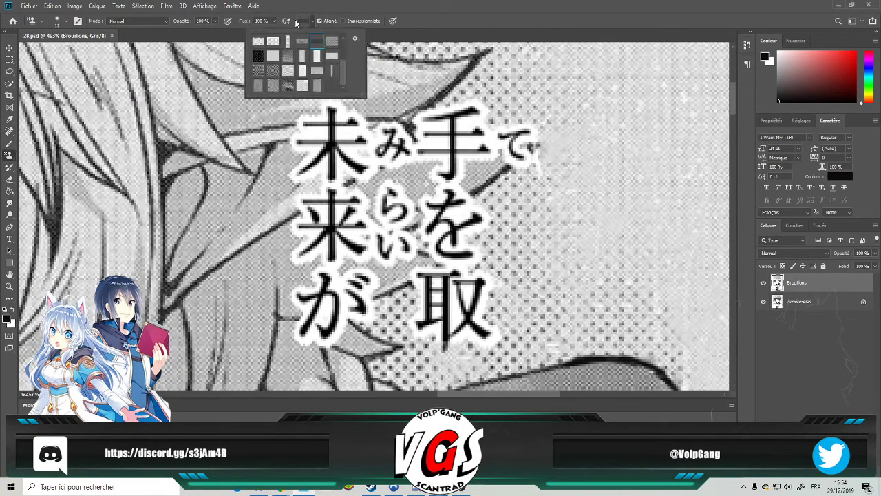
left_click(270, 89)
left_click(273, 258)
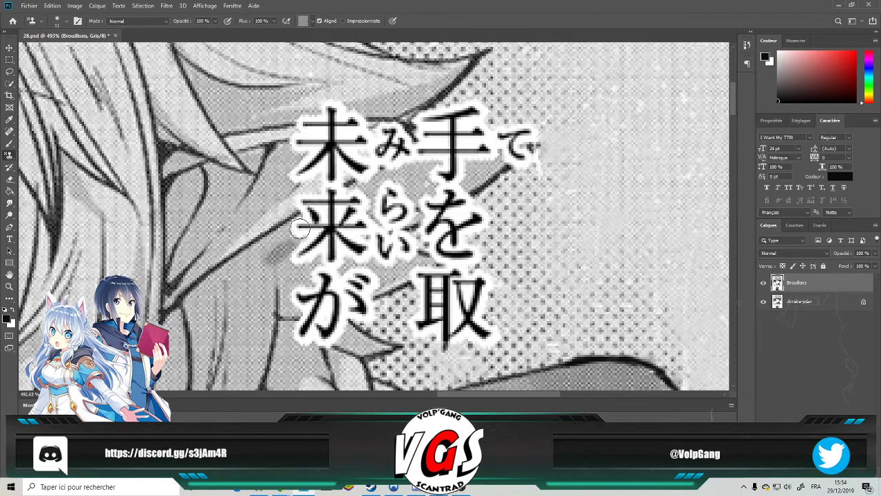
key("ctrl+z")
left_click(305, 21)
left_click(317, 86)
left_click_drag(281, 257, 294, 253)
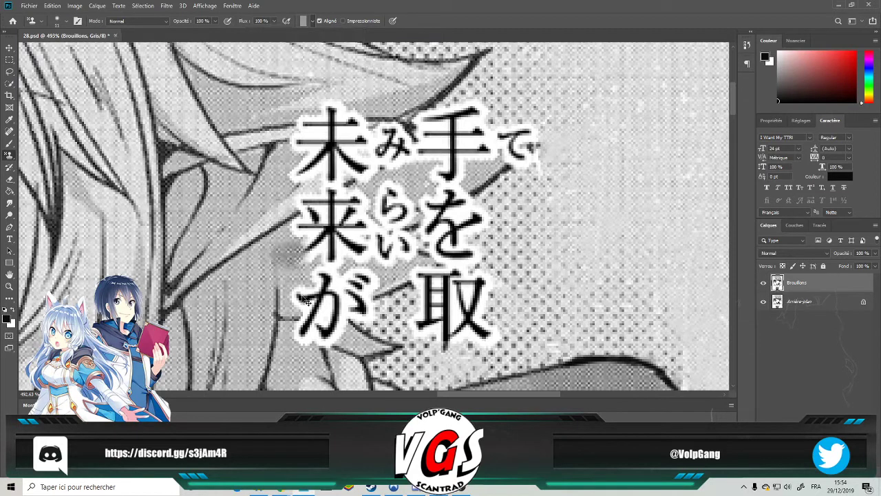
key("ctrl+z")
Try three other saved screentones on the grey area beside 来 and が, undoing each test stroke.
left_click(305, 23)
left_click(315, 73)
left_click_drag(268, 261, 305, 254)
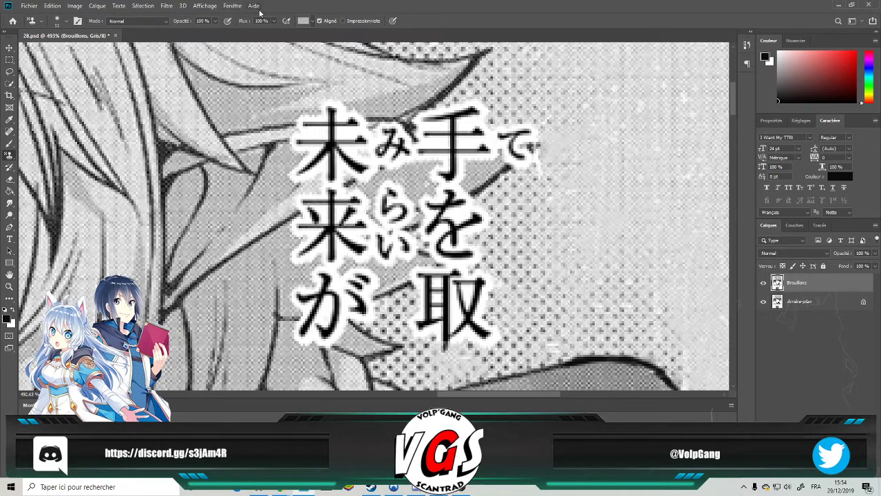
left_click(314, 22)
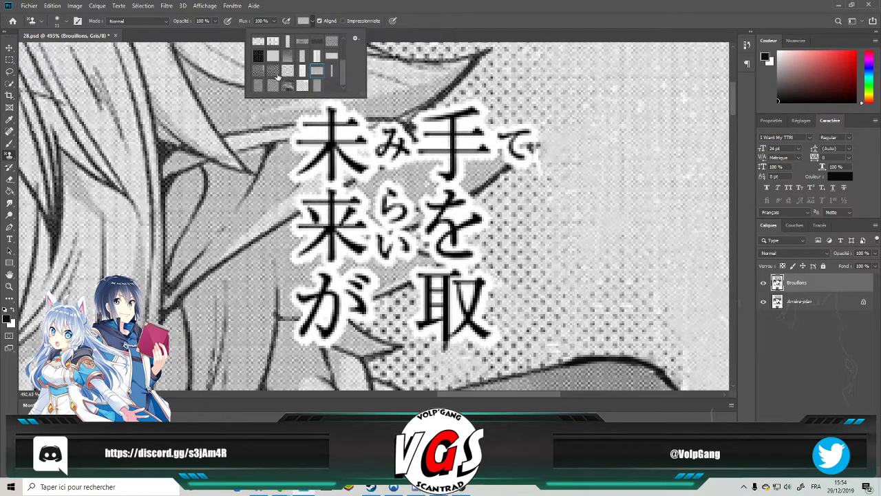
scroll(267, 74, "up", 1)
left_click(332, 48)
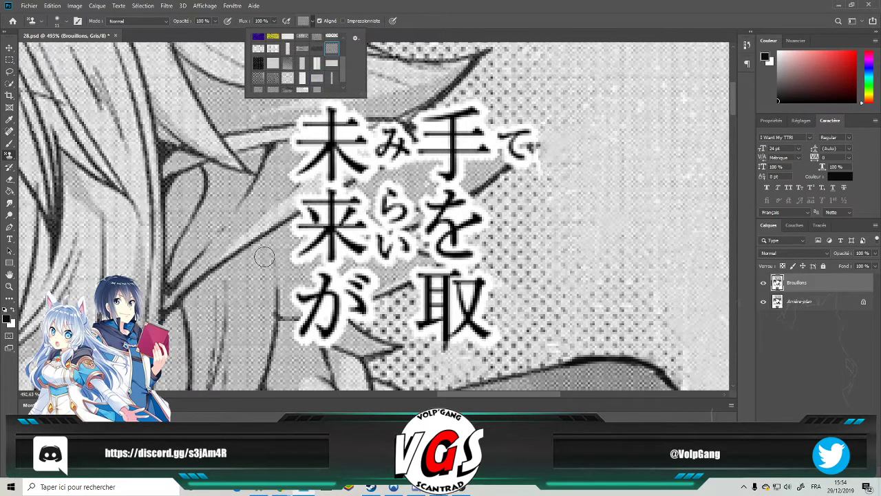
left_click(272, 254)
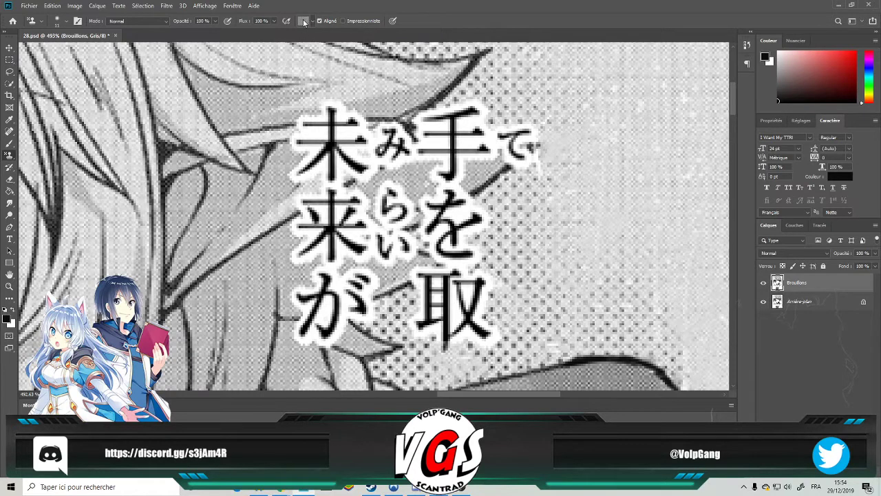
left_click(305, 23)
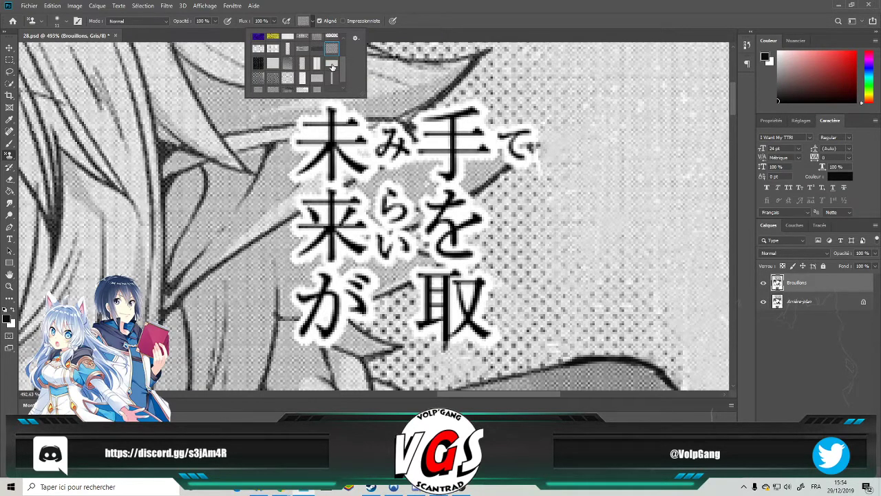
left_click(332, 66)
left_click(254, 272)
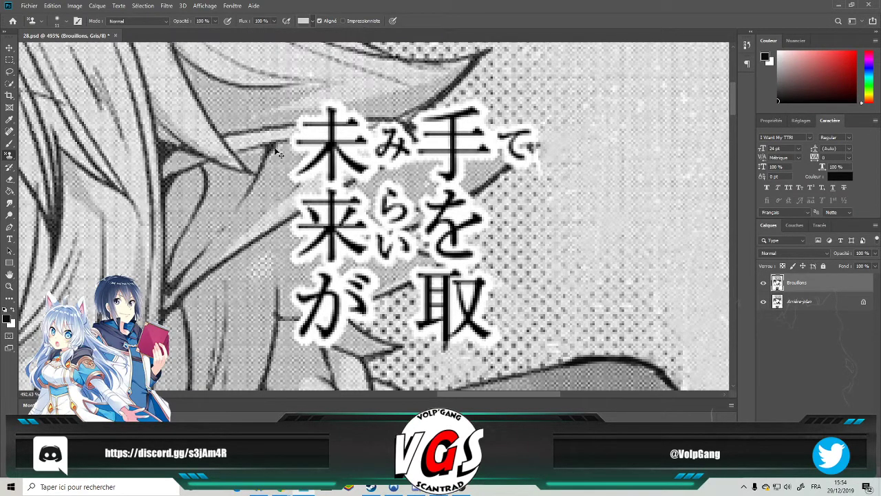
Test two more patterns from the library against the grey tone beside が.
left_click(304, 22)
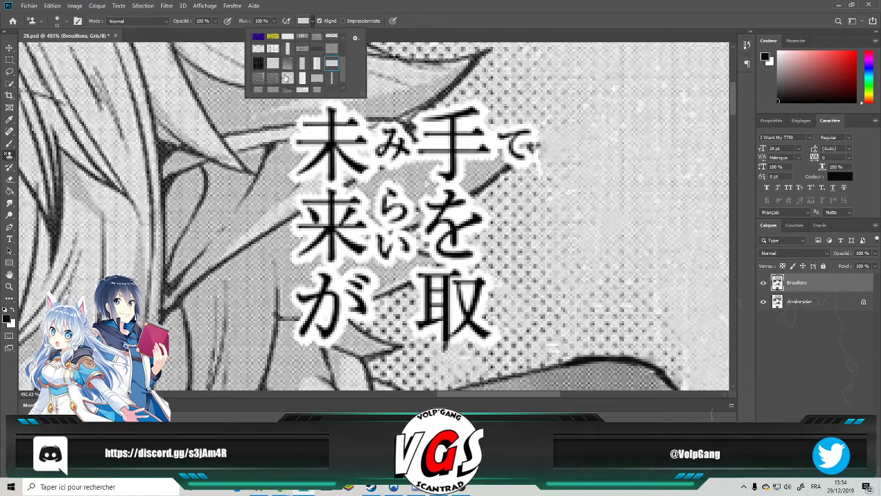
left_click(266, 273)
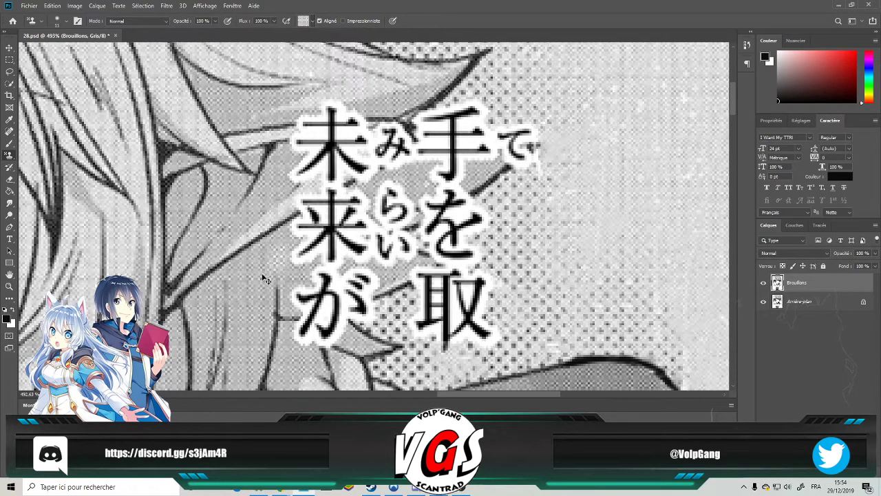
left_click(304, 20)
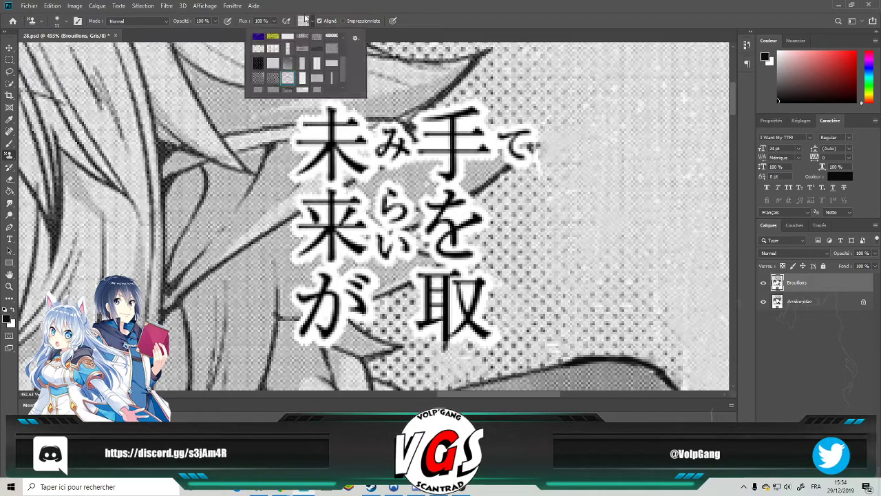
left_click(294, 83)
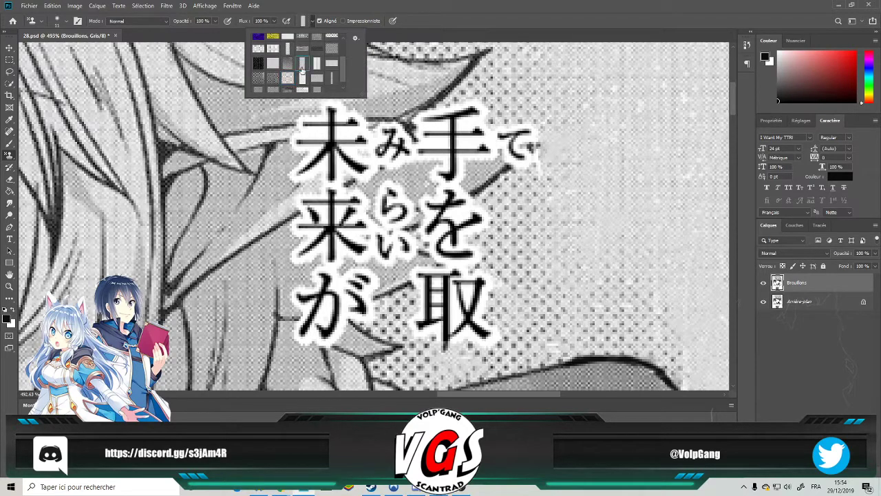
left_click(267, 250)
Select a clean rectangular patch of the grey screentone beside が and define it as a new pattern.
scroll(254, 273, "down", 5)
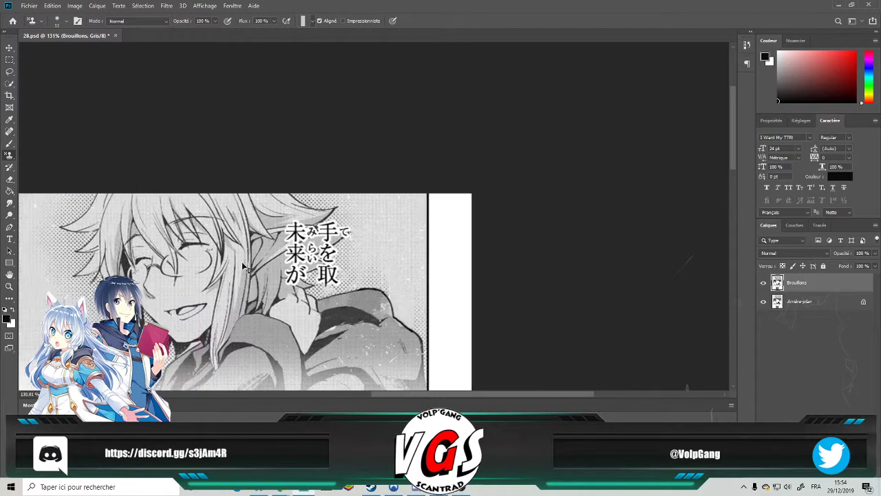
scroll(289, 262, "up", 8)
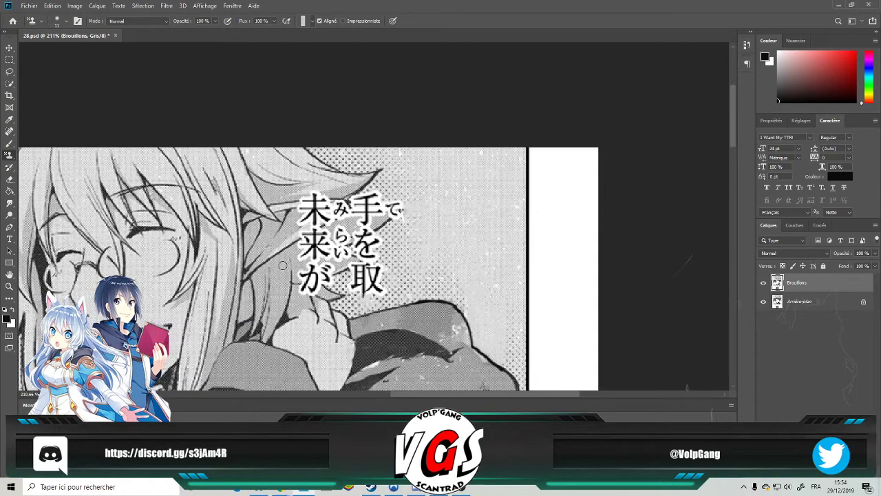
scroll(272, 286, "left", 3)
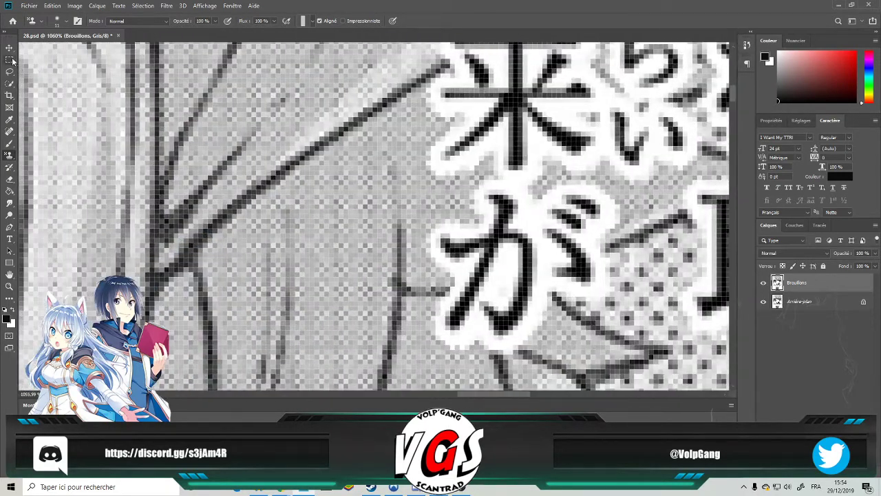
left_click(10, 59)
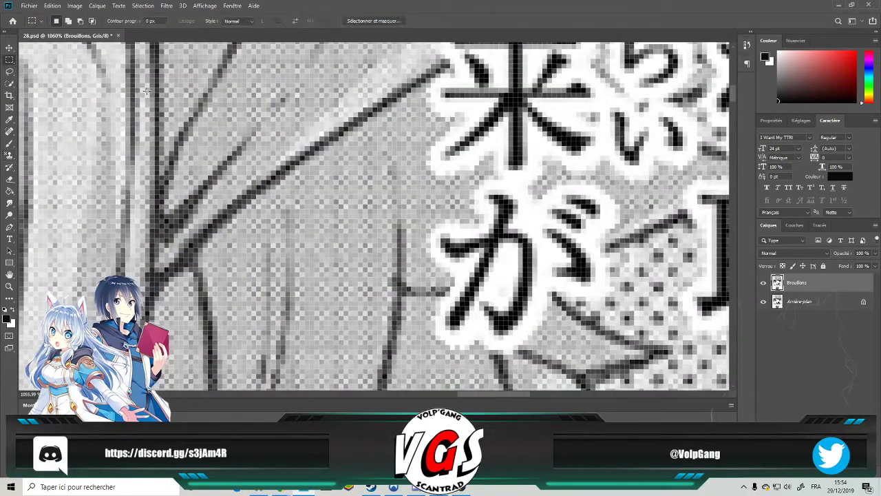
left_click_drag(375, 298, 311, 170)
left_click(53, 6)
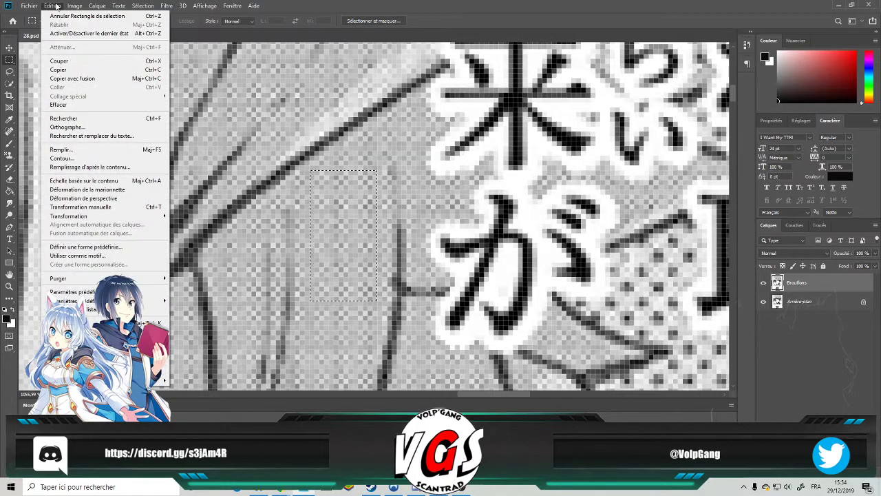
left_click(84, 255)
key("Return")
Deselect the sampled patch and load the newly defined screentone pattern in the Pattern Stamp tool.
left_click(9, 155)
left_click(144, 6)
left_click(152, 25)
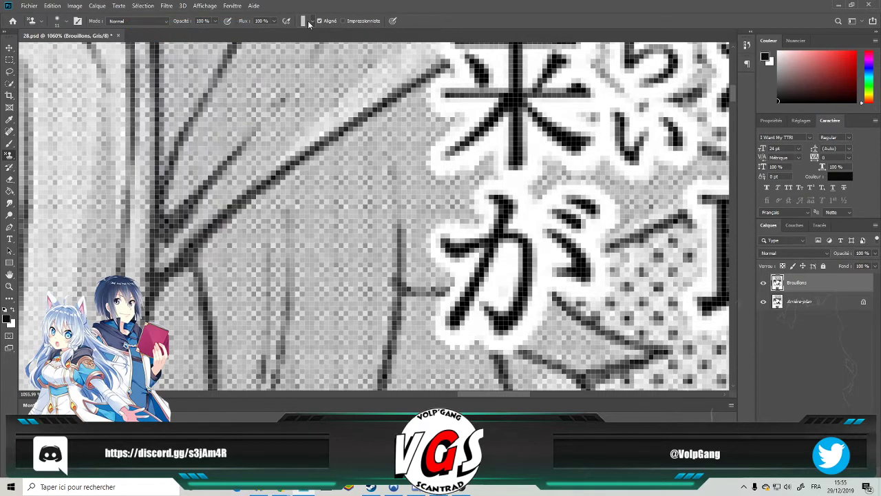
left_click(311, 21)
scroll(314, 81, "down", 1)
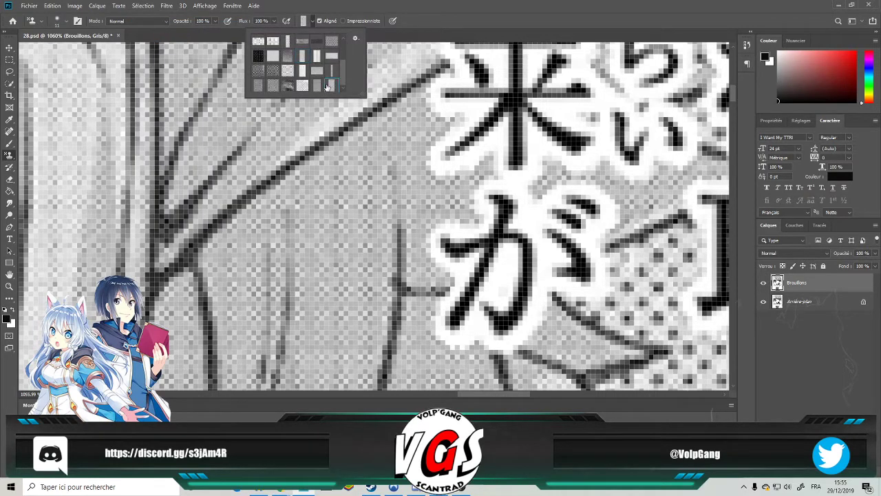
left_click(305, 23)
scroll(451, 203, "down", 5)
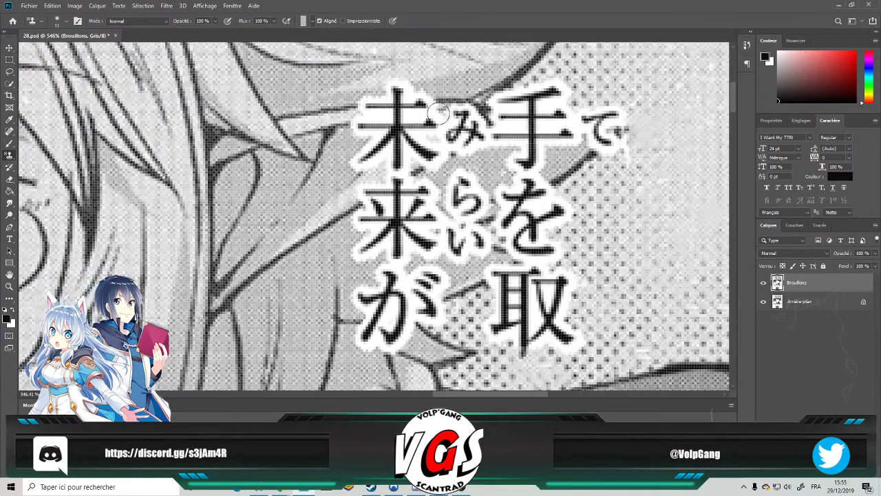
Stamp the grey screentone over 来, が, らい, the lower part of 手 and the edge of 未 inside the ear.
mouse_move(475, 176)
left_mouse_down()
mouse_move(417, 198)
mouse_move(449, 174)
mouse_move(430, 184)
mouse_move(457, 188)
mouse_move(454, 201)
mouse_move(551, 169)
mouse_move(435, 228)
mouse_move(455, 250)
mouse_move(502, 263)
mouse_move(444, 286)
mouse_move(438, 298)
mouse_move(358, 313)
mouse_move(357, 292)
mouse_move(394, 273)
mouse_move(379, 280)
mouse_move(382, 260)
mouse_move(407, 255)
mouse_move(523, 170)
mouse_move(444, 223)
mouse_move(434, 238)
mouse_move(455, 228)
mouse_move(471, 258)
mouse_move(432, 266)
mouse_move(422, 256)
mouse_move(438, 249)
mouse_move(436, 278)
mouse_move(411, 295)
mouse_move(395, 290)
mouse_move(392, 273)
mouse_move(414, 230)
left_mouse_up()
left_click_drag(396, 250, 360, 254)
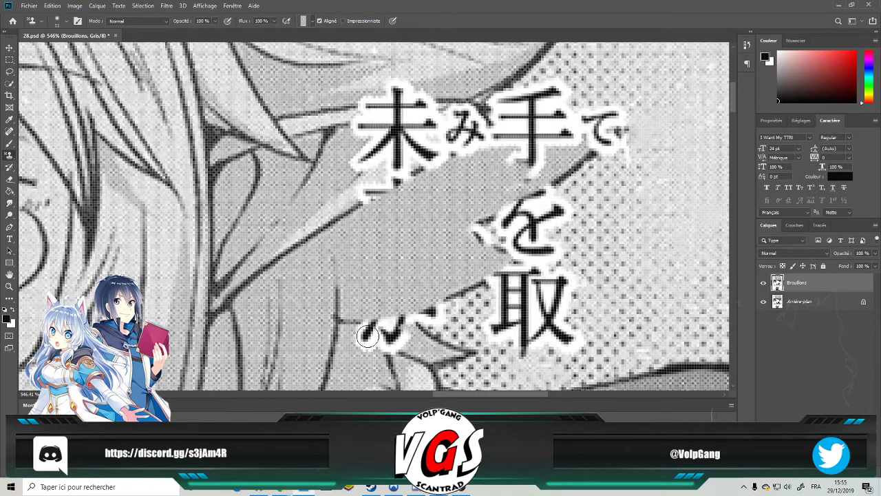
mouse_move(364, 325)
left_mouse_down()
mouse_move(390, 321)
mouse_move(399, 337)
mouse_move(375, 347)
mouse_move(362, 338)
left_mouse_up()
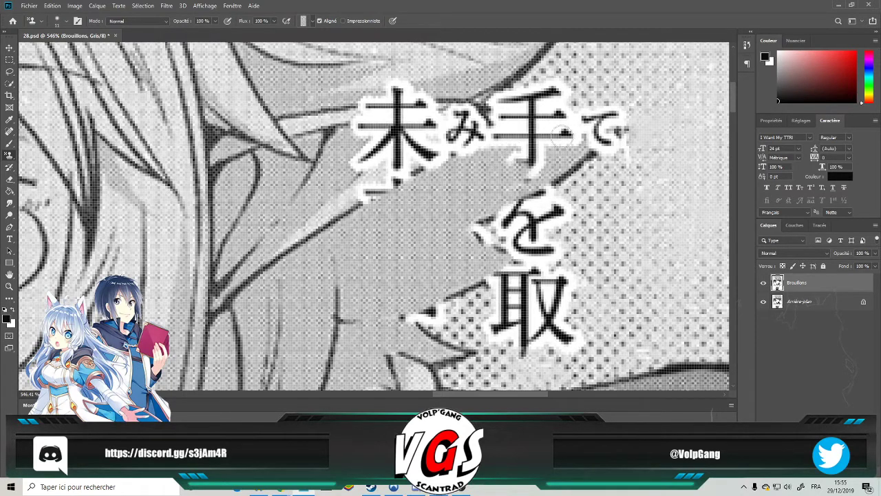
mouse_move(593, 146)
left_mouse_down()
mouse_move(512, 137)
mouse_move(448, 165)
mouse_move(574, 135)
mouse_move(518, 154)
mouse_move(555, 152)
mouse_move(508, 181)
left_mouse_up()
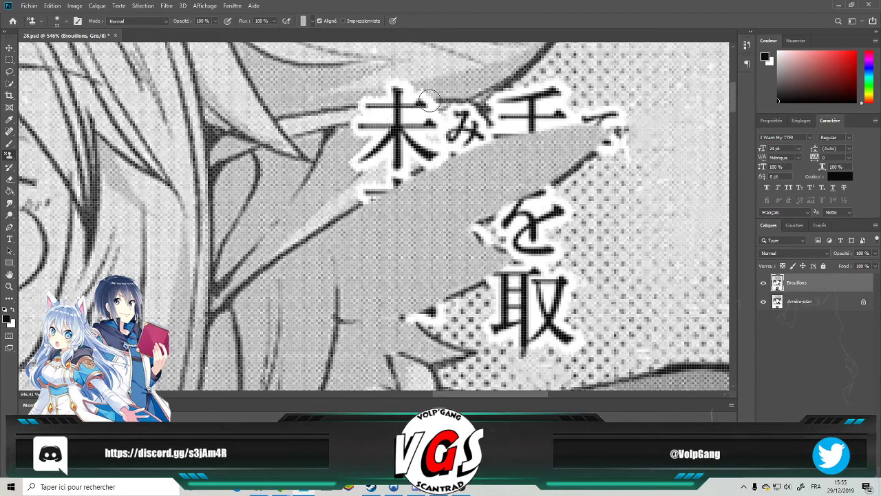
scroll(437, 206, "up", 3)
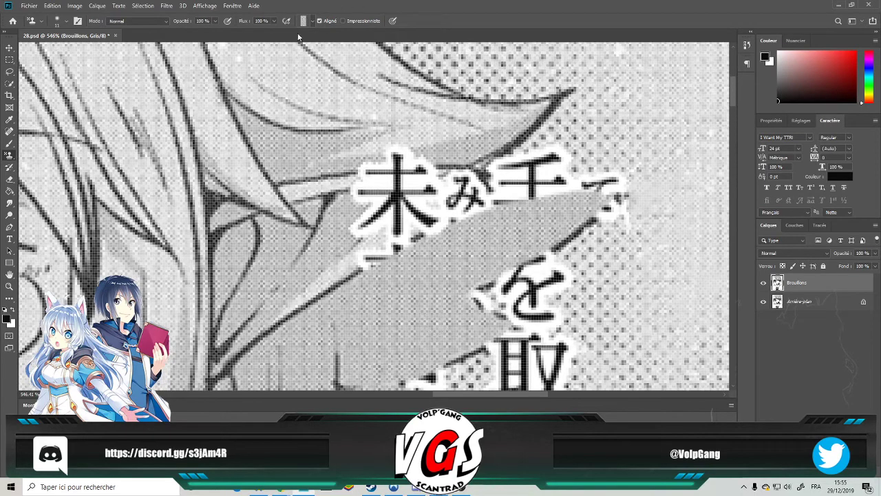
mouse_move(346, 238)
left_mouse_down()
mouse_move(364, 207)
mouse_move(344, 209)
mouse_move(360, 194)
mouse_move(346, 195)
mouse_move(387, 188)
mouse_move(370, 221)
mouse_move(383, 205)
mouse_move(370, 196)
mouse_move(340, 239)
mouse_move(374, 206)
mouse_move(335, 198)
left_mouse_up()
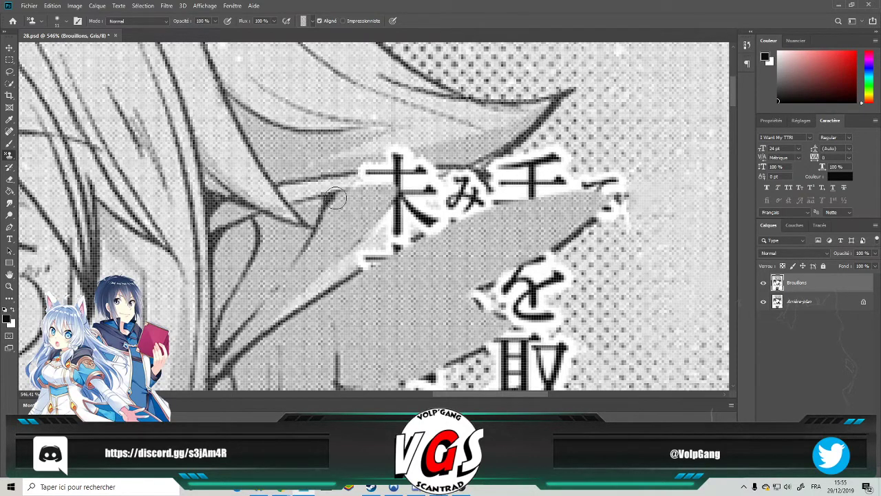
Load the lighter saved screentone and stamp it over most of 未 and み along the ear's pale rim.
left_click(306, 22)
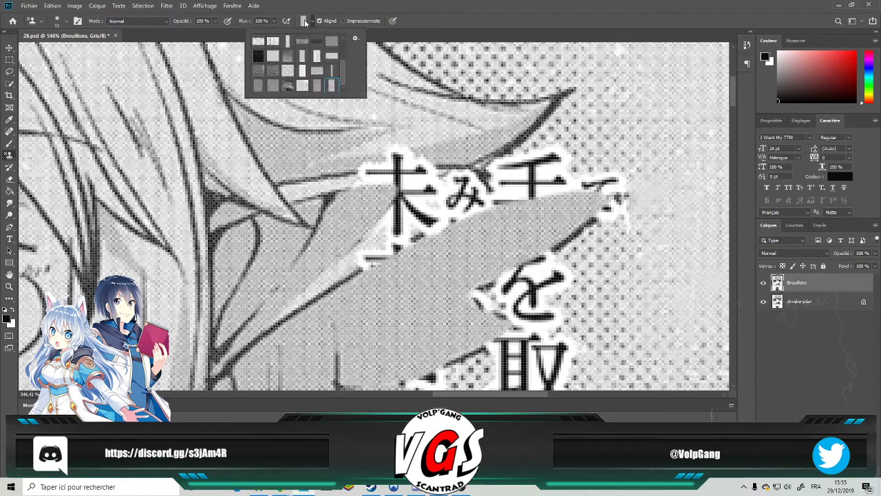
left_click(301, 88)
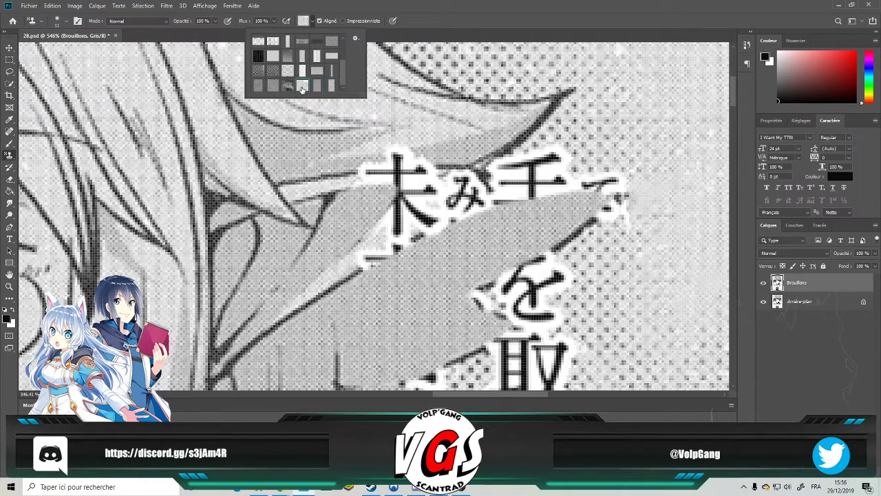
left_click(428, 130)
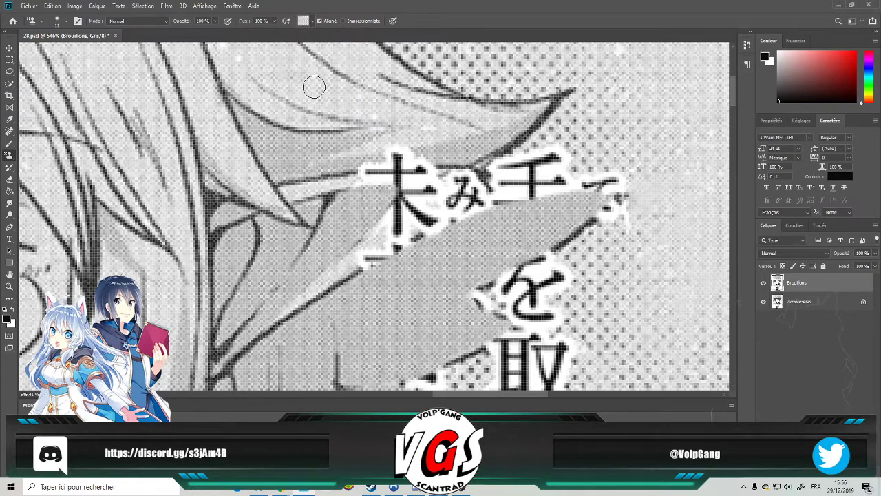
mouse_move(347, 183)
left_mouse_down()
mouse_move(461, 175)
mouse_move(487, 194)
mouse_move(449, 192)
mouse_move(459, 185)
mouse_move(467, 181)
mouse_move(413, 219)
mouse_move(432, 216)
mouse_move(360, 259)
left_mouse_up()
mouse_move(435, 181)
left_mouse_down()
mouse_move(406, 181)
mouse_move(410, 198)
mouse_move(412, 187)
mouse_move(380, 229)
mouse_move(396, 208)
mouse_move(389, 230)
mouse_move(446, 188)
mouse_move(414, 187)
mouse_move(368, 245)
mouse_move(444, 203)
mouse_move(406, 176)
left_mouse_up()
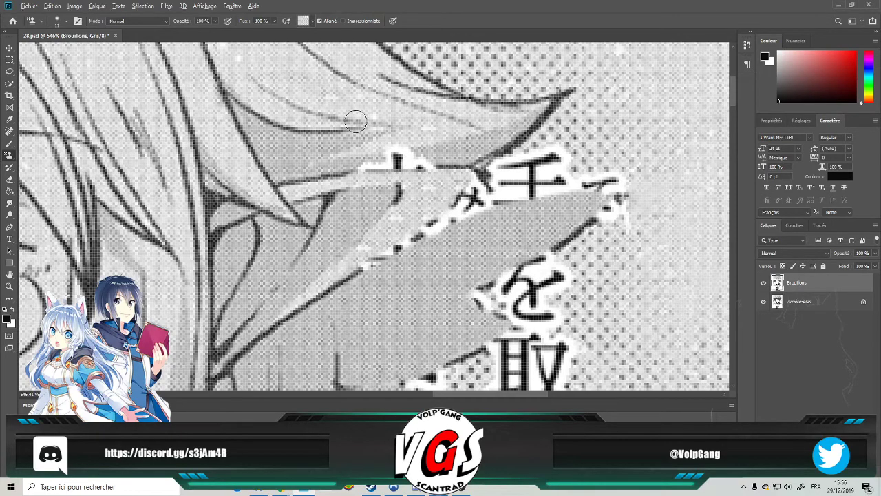
Select a clean rectangular patch of the light screentone in the hair at the page's upper edge and define it as a pattern.
scroll(360, 128, "down", 4)
scroll(289, 132, "left", 3)
scroll(206, 139, "up", 1)
scroll(207, 142, "left", 2)
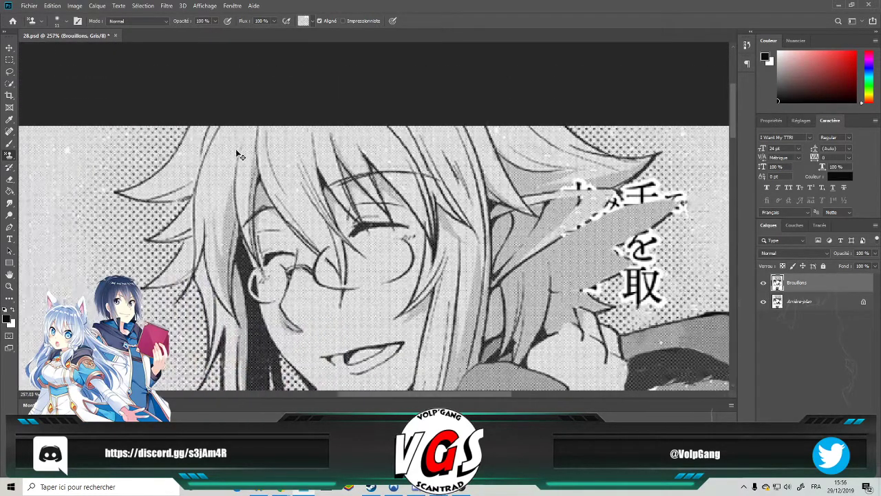
scroll(232, 147, "up", 5)
scroll(391, 171, "up", 2)
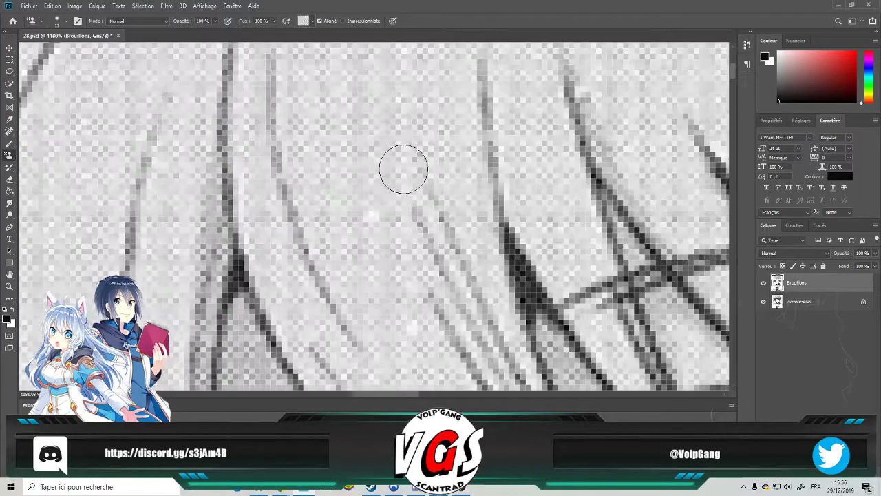
left_click(10, 60)
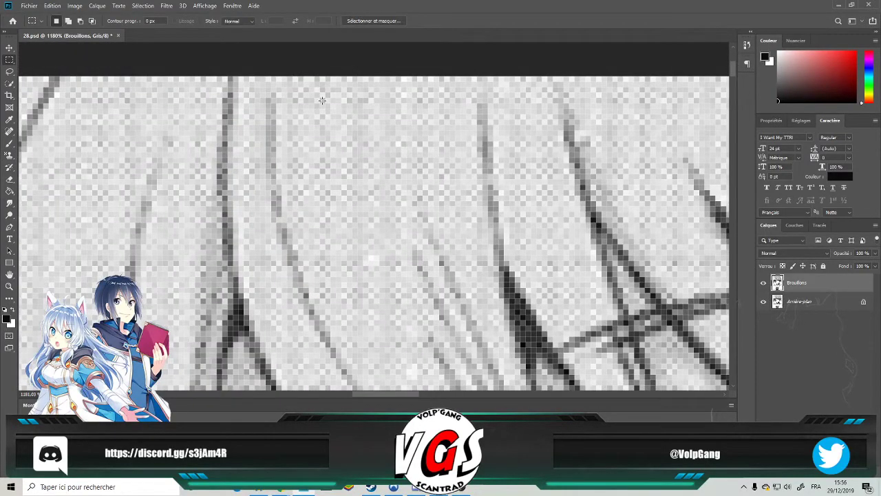
left_click_drag(297, 90, 471, 201)
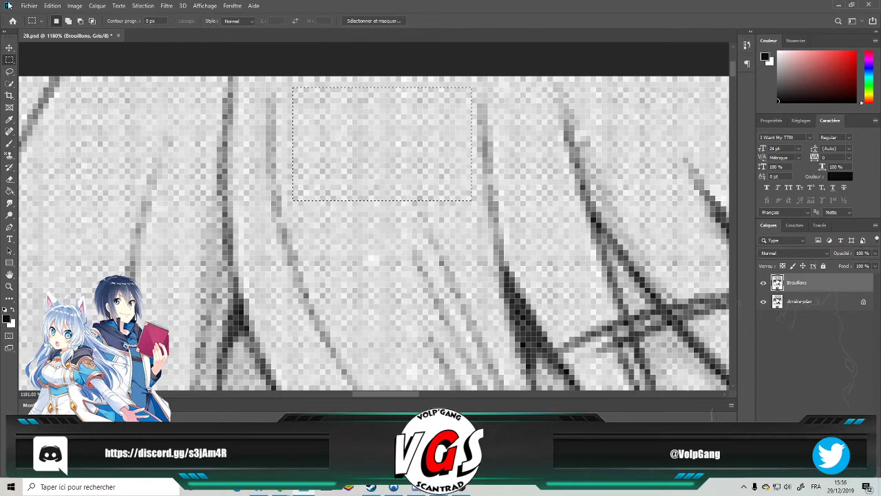
left_click(53, 6)
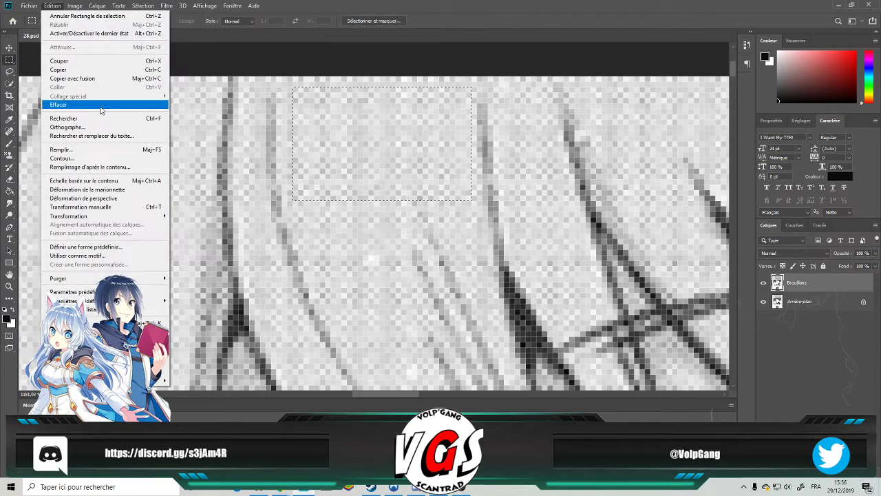
left_click(111, 256)
key("Return")
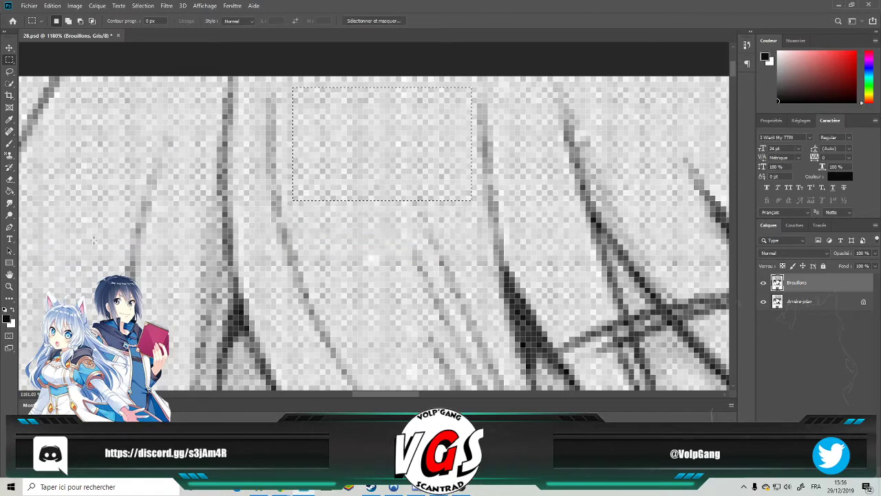
Deselect the patch, load the newly defined light screentone, and stamp it over the leftover stroke of 未 inside the ear.
left_click(10, 156)
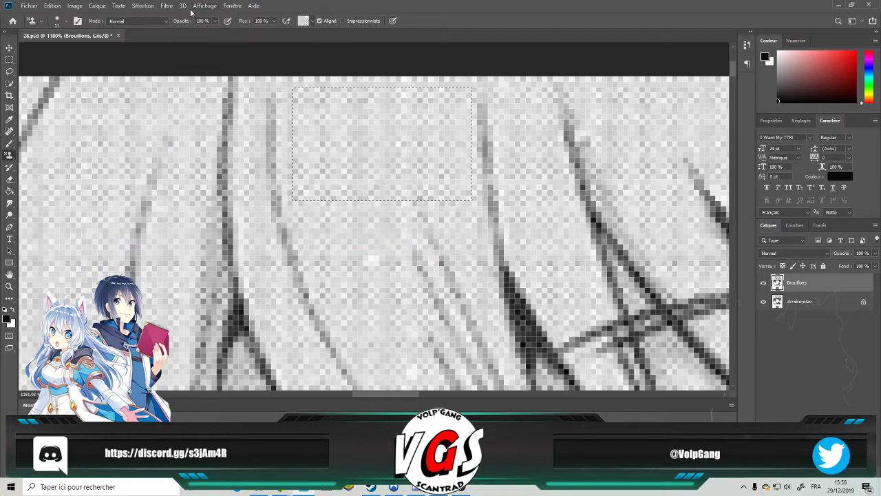
left_click(142, 5)
left_click(155, 24)
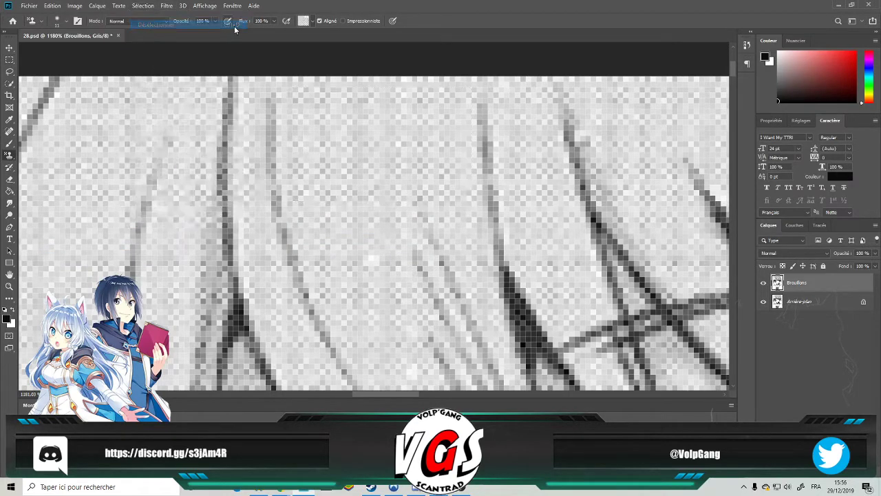
left_click(307, 21)
scroll(329, 88, "down", 1)
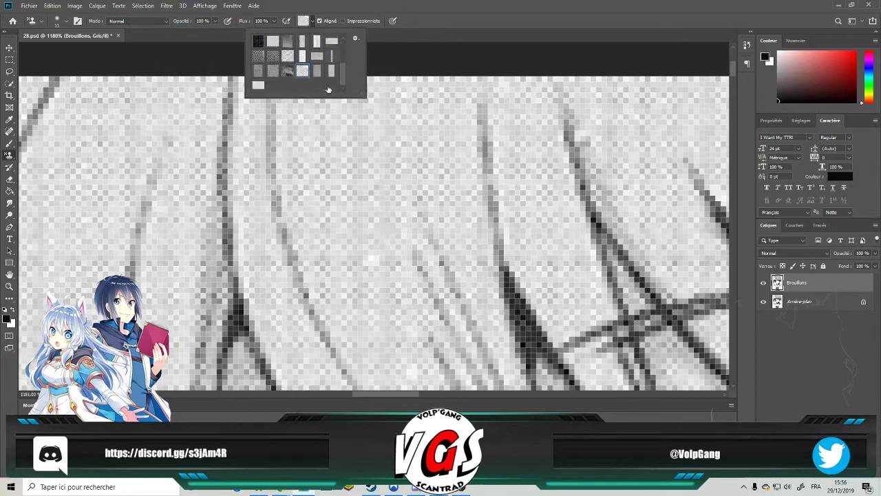
left_click(304, 25)
scroll(393, 157, "down", 5)
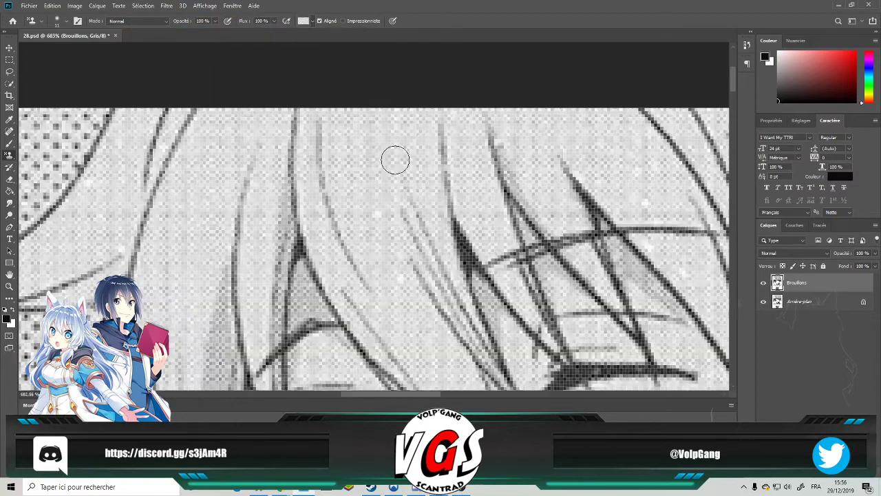
scroll(395, 169, "right", 8)
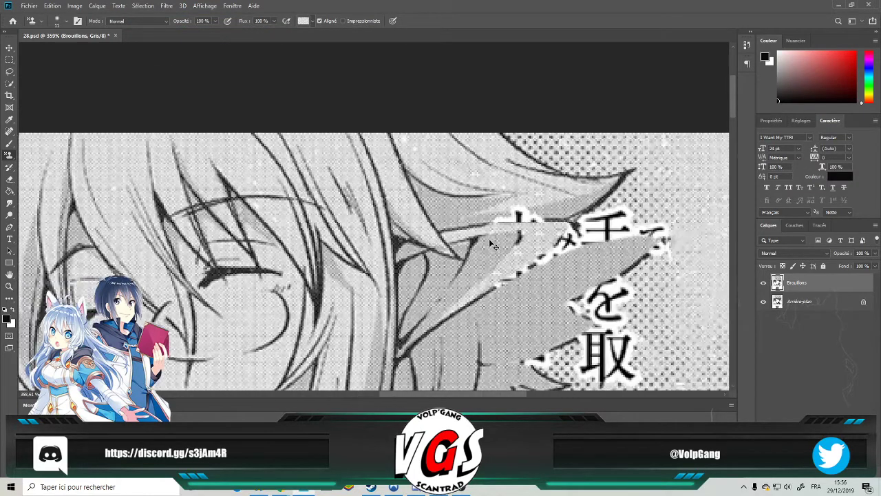
scroll(498, 244, "up", 5)
scroll(498, 245, "down", 2)
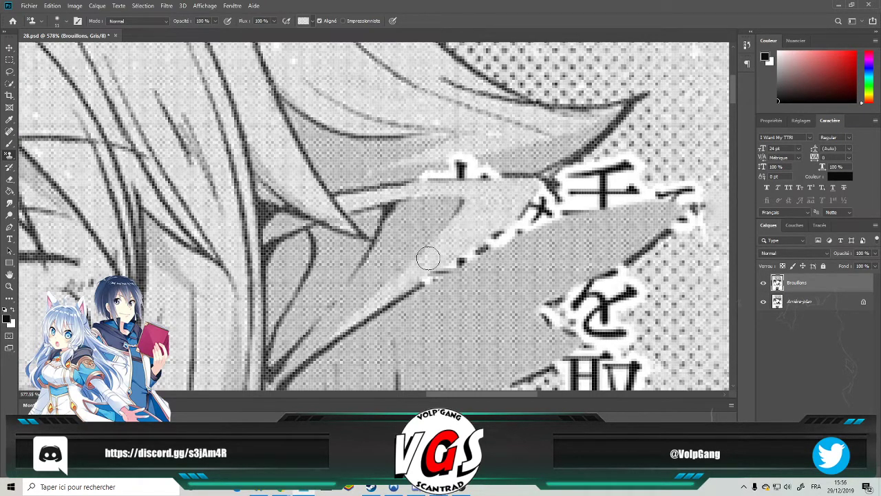
Brush in the ear's inner fold line, and cover the remnants of 未, 手 and て with the saved grey screentone.
left_click(9, 142)
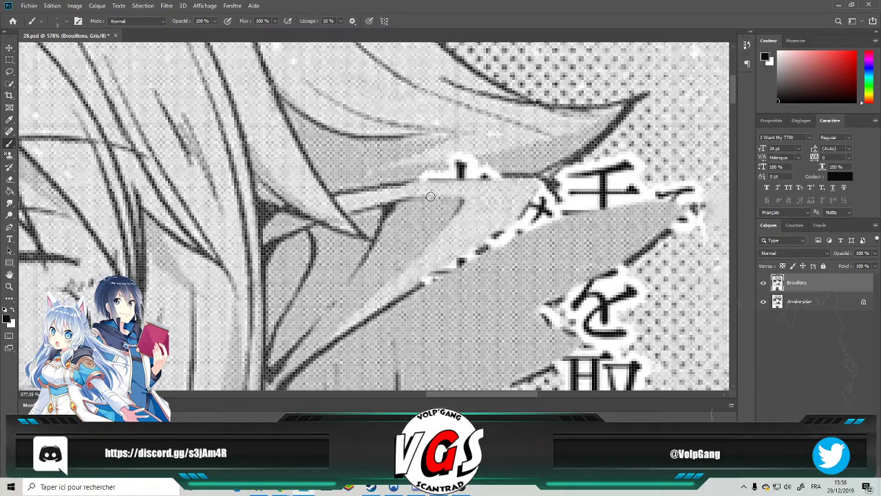
left_click_drag(442, 195, 459, 199)
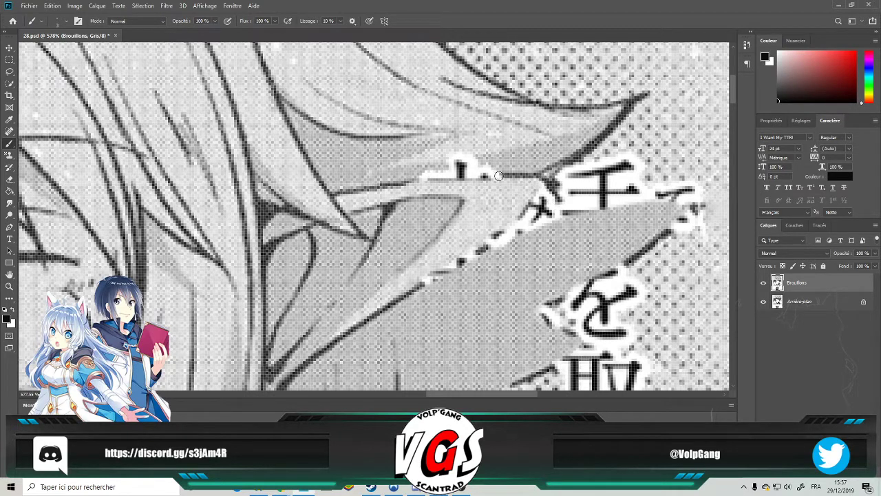
left_click(11, 154)
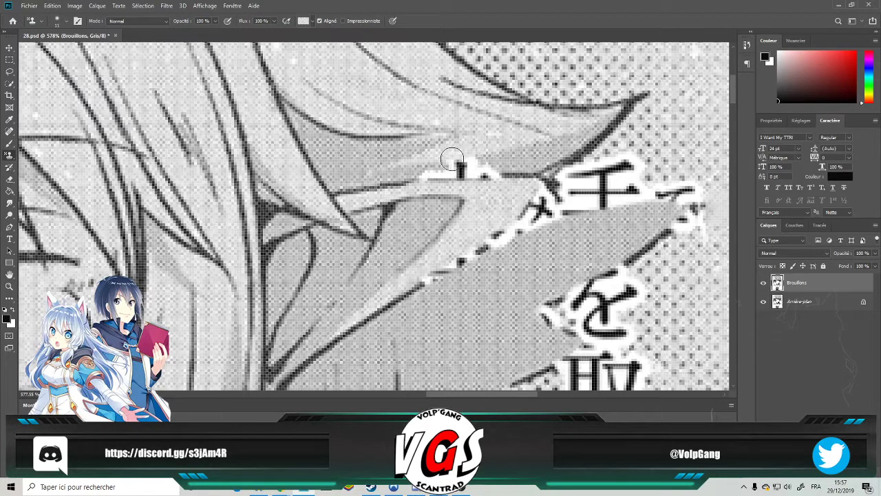
left_click(309, 23)
left_click(331, 73)
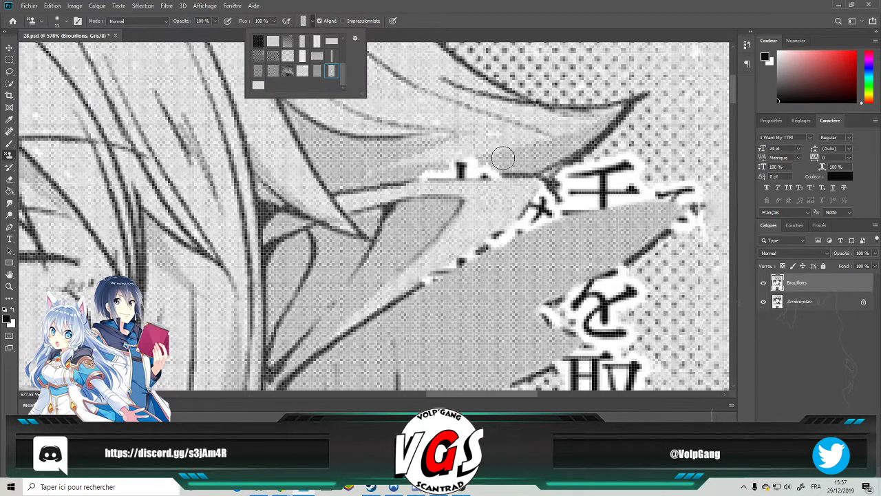
left_click(499, 161)
mouse_move(494, 167)
left_mouse_down()
mouse_move(416, 174)
mouse_move(466, 162)
mouse_move(488, 170)
left_mouse_up()
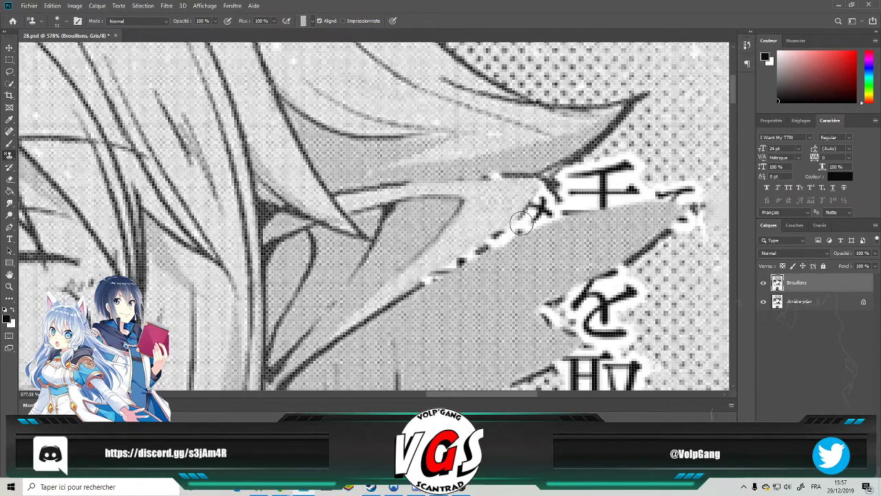
mouse_move(573, 214)
left_mouse_down()
mouse_move(677, 196)
mouse_move(688, 203)
mouse_move(673, 215)
left_mouse_up()
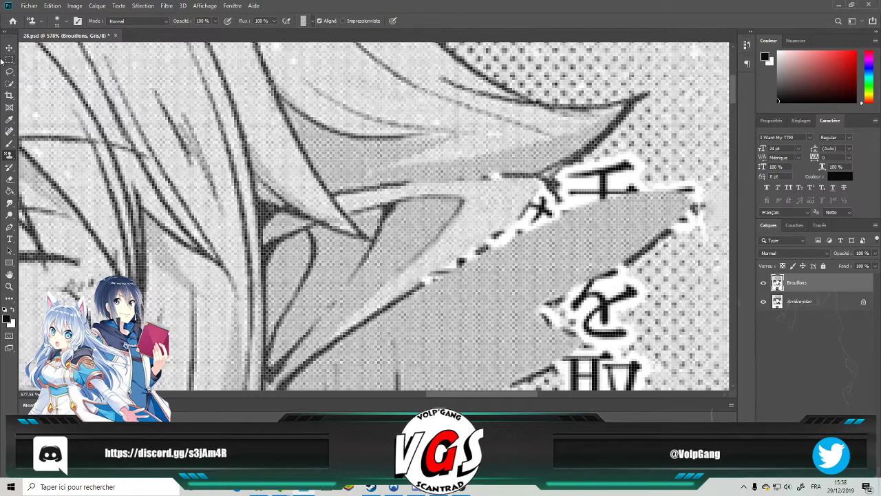
Redraw the black outlines of the ear's pale rim and pointed tip with the Brush, filling the dark junction beside 手.
left_click(10, 144)
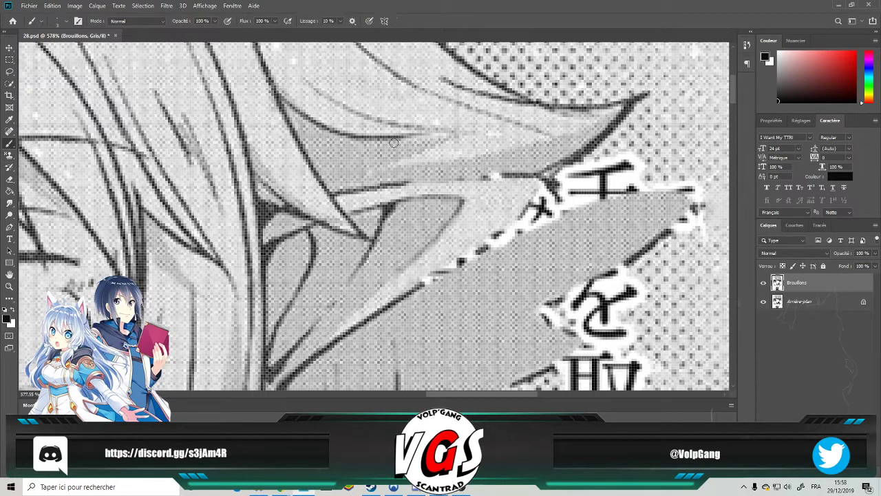
left_click_drag(510, 175, 392, 181)
mouse_move(489, 176)
left_mouse_down()
mouse_move(542, 177)
mouse_move(523, 216)
mouse_move(413, 289)
left_mouse_up()
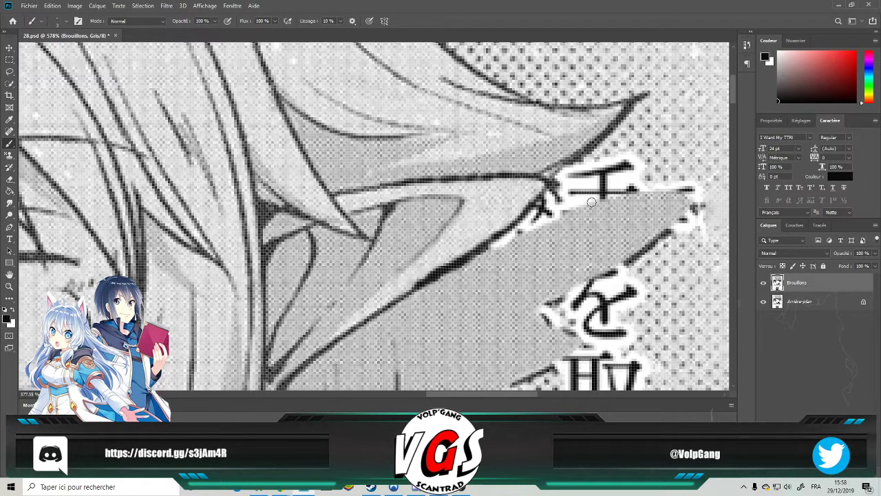
mouse_move(706, 187)
left_mouse_down()
mouse_move(632, 190)
mouse_move(551, 208)
mouse_move(488, 249)
left_mouse_up()
mouse_move(553, 193)
left_mouse_down()
mouse_move(528, 219)
mouse_move(600, 199)
left_mouse_up()
mouse_move(711, 186)
left_mouse_down()
mouse_move(699, 208)
mouse_move(702, 199)
mouse_move(629, 260)
mouse_move(552, 300)
left_mouse_up()
Redraw the jagged lower outline of the ear beside を and 取 and reconnect the broken line below it.
scroll(542, 299, "down", 3)
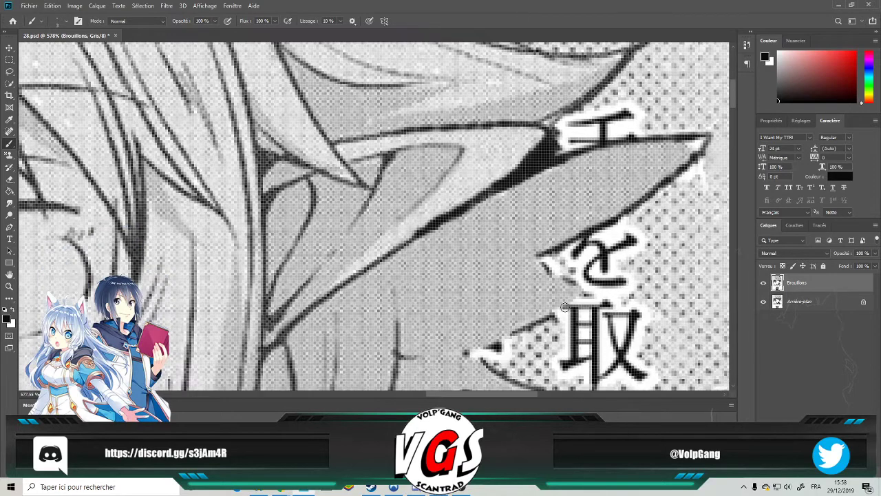
mouse_move(537, 211)
left_mouse_down()
mouse_move(619, 246)
mouse_move(601, 242)
mouse_move(484, 304)
left_mouse_up()
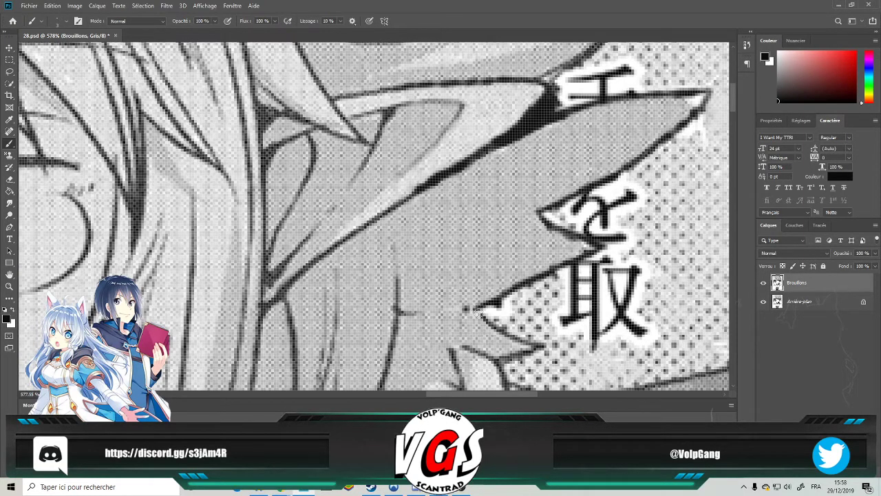
scroll(499, 308, "down", 1)
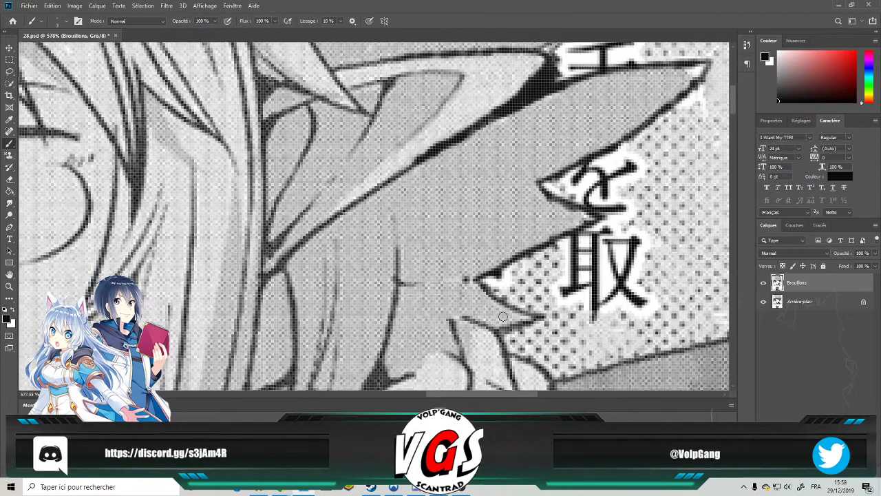
mouse_move(406, 285)
left_mouse_down()
mouse_move(458, 274)
mouse_move(481, 277)
left_mouse_up()
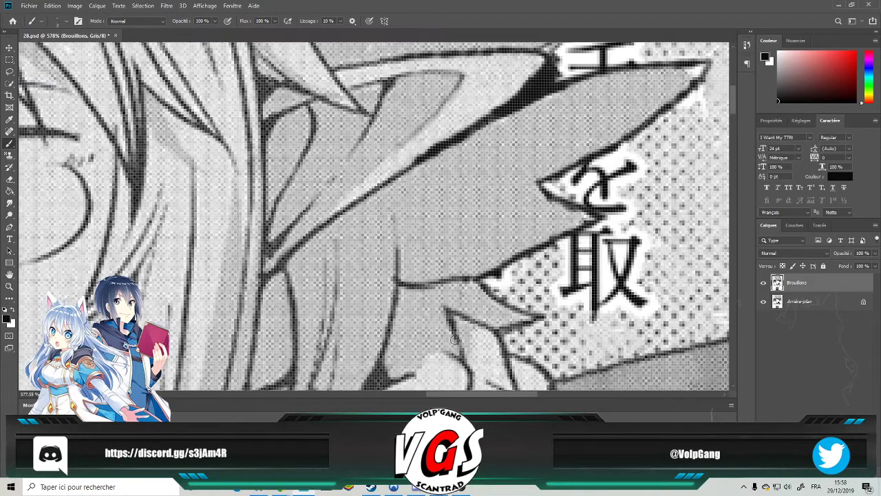
Remove the characters を and 取 from the dotted background beside the ear with the Spot Healing Brush.
scroll(603, 202, "down", 3)
scroll(625, 183, "up", 6)
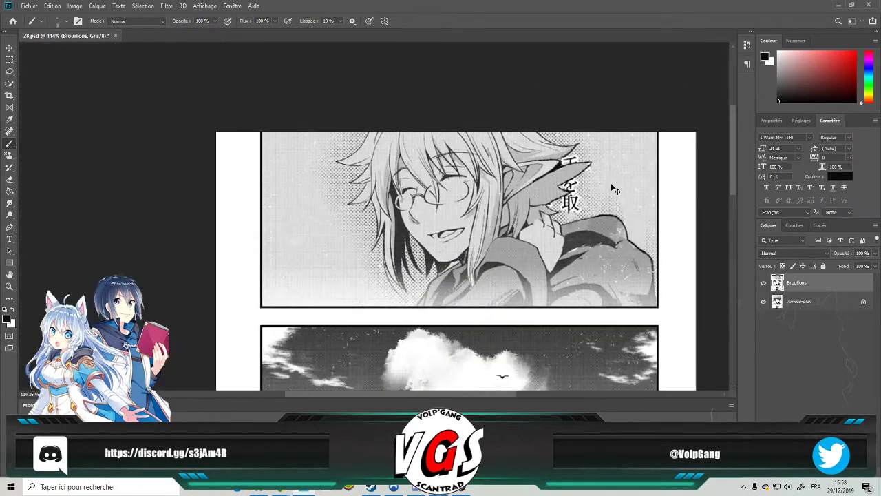
scroll(542, 194, "up", 3)
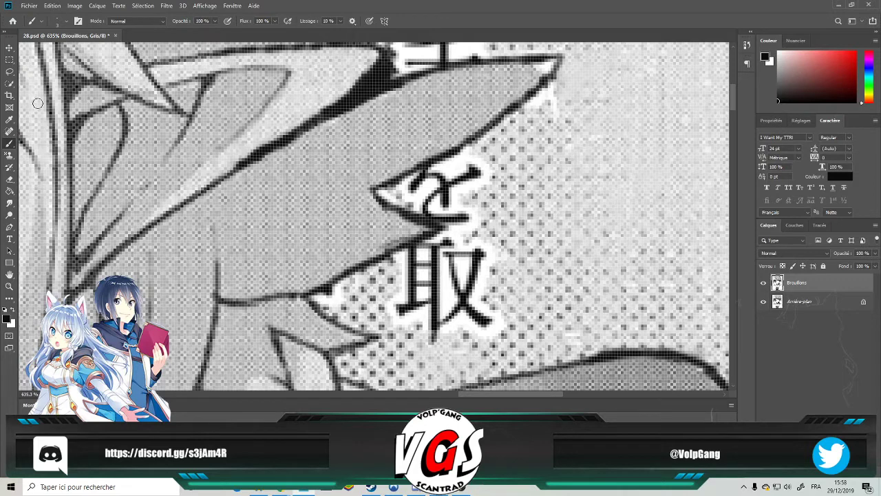
left_click(14, 132)
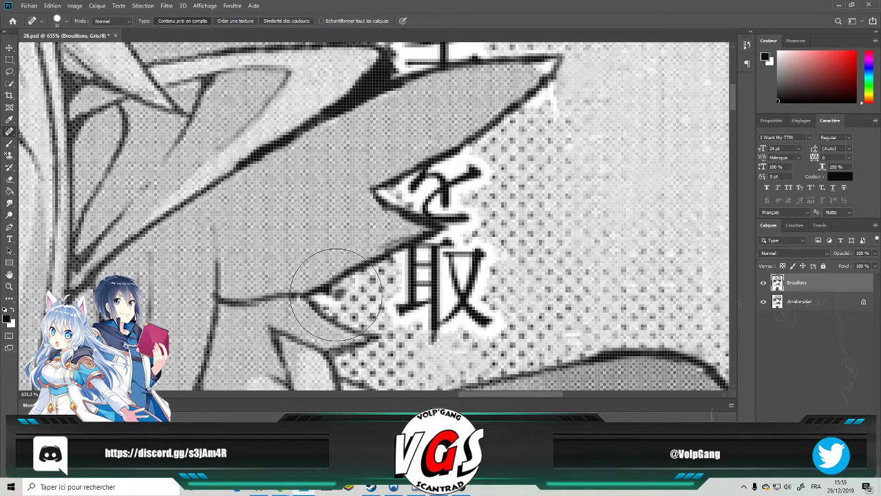
mouse_move(492, 321)
left_mouse_down()
mouse_move(438, 337)
mouse_move(481, 303)
mouse_move(496, 265)
mouse_move(403, 275)
mouse_move(435, 254)
mouse_move(434, 272)
mouse_move(406, 272)
mouse_move(417, 264)
left_mouse_up()
mouse_move(476, 219)
left_mouse_down()
mouse_move(413, 200)
mouse_move(423, 188)
mouse_move(443, 186)
mouse_move(443, 195)
mouse_move(484, 168)
mouse_move(469, 164)
mouse_move(421, 192)
left_mouse_up()
left_click(482, 240)
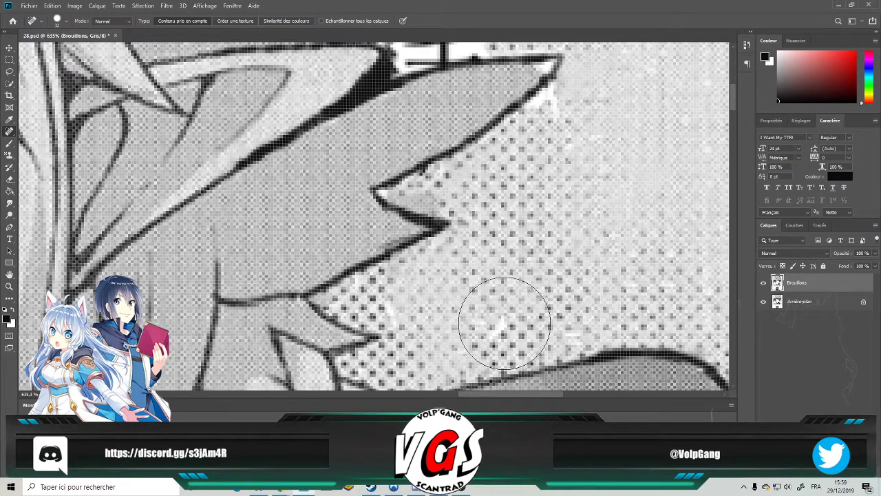
Heal the leftover traces of を and 取, and re-ink the notch in the ear's jagged lower outline with the Brush.
left_click(396, 309)
mouse_move(430, 204)
left_mouse_down()
mouse_move(380, 189)
mouse_move(395, 207)
mouse_move(379, 191)
left_mouse_up()
key("b")
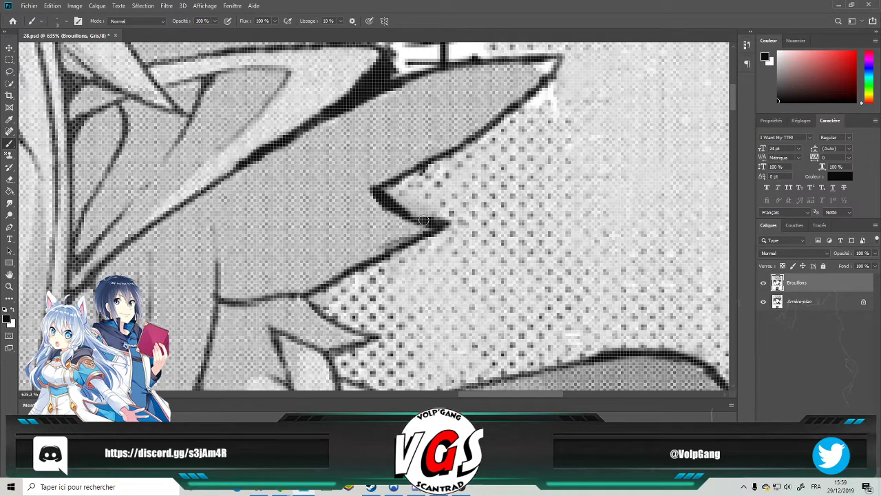
scroll(445, 221, "up", 5)
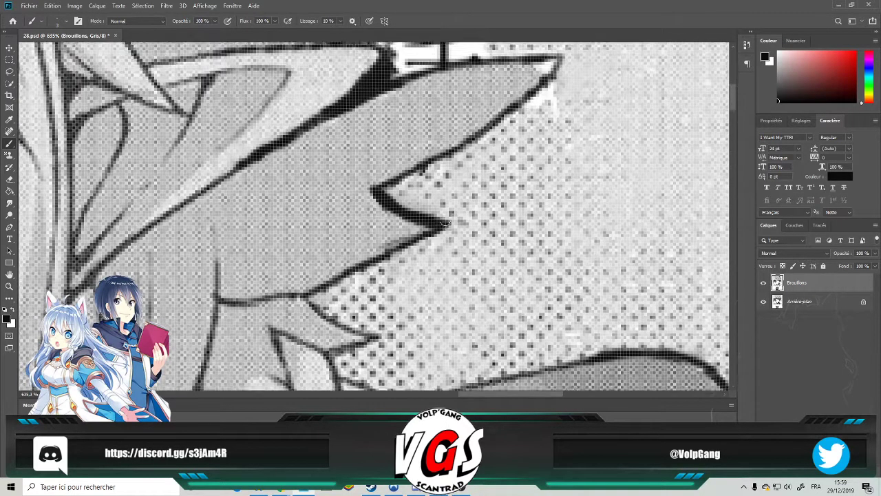
Heal the white halo around the ear's pointed tip and redraw the tip's black outline with the Brush.
scroll(445, 221, "right", 4)
scroll(446, 220, "right", 1)
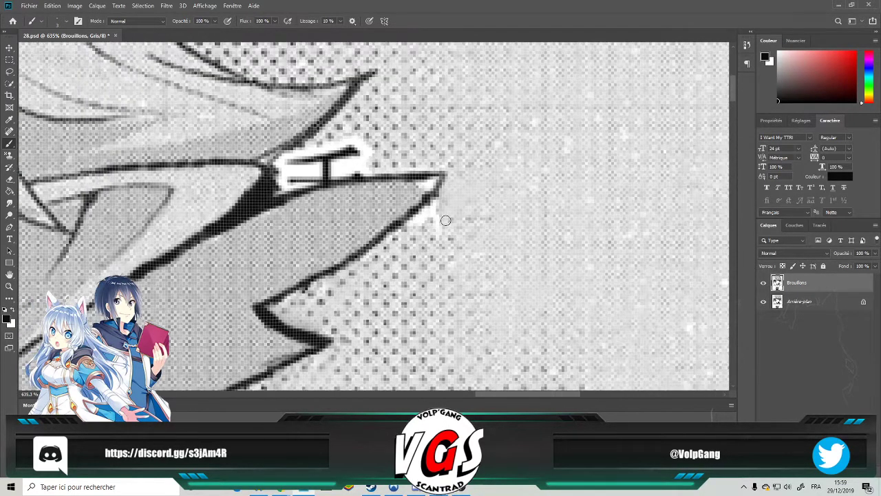
left_click(10, 133)
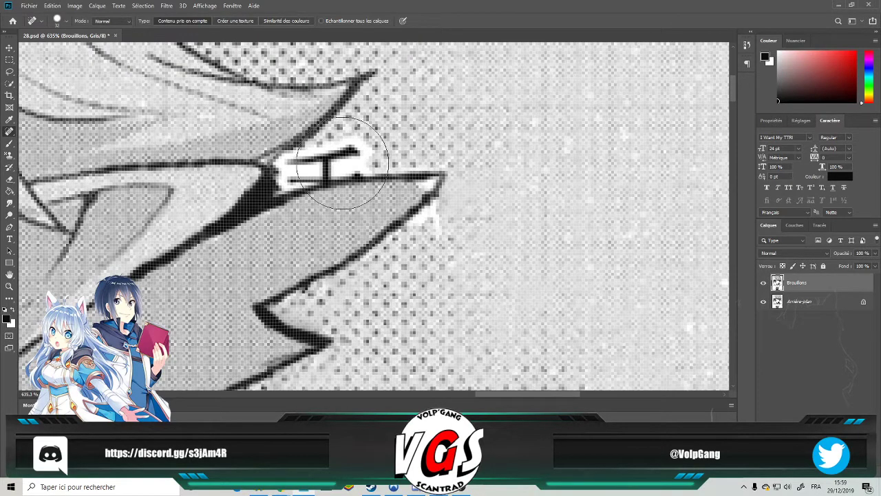
left_click_drag(443, 211, 424, 229)
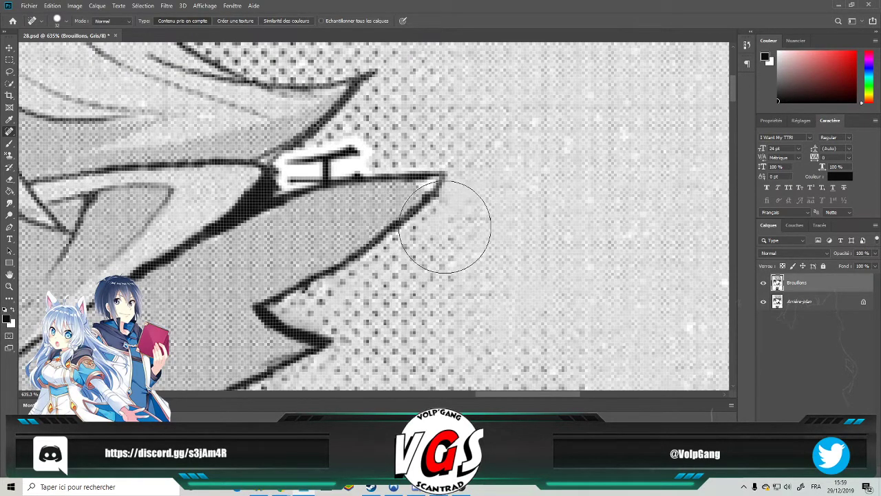
scroll(447, 227, "up", 1)
scroll(448, 227, "left", 1)
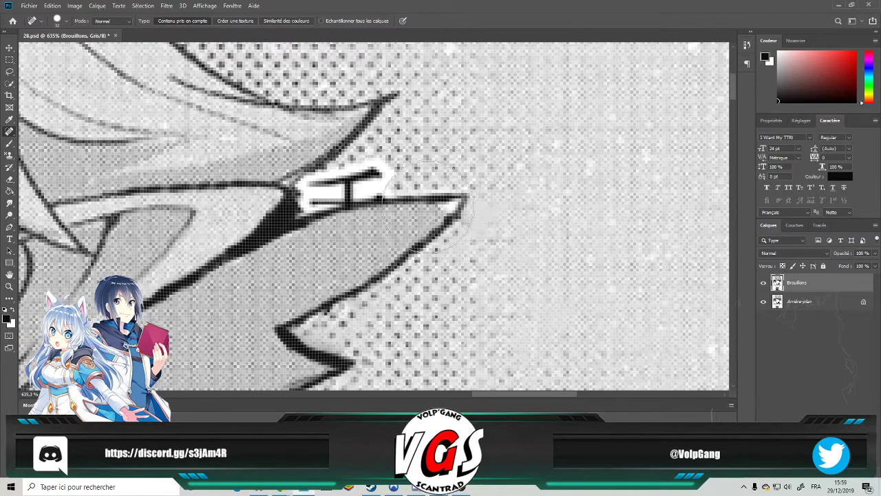
left_click_drag(457, 201, 449, 205)
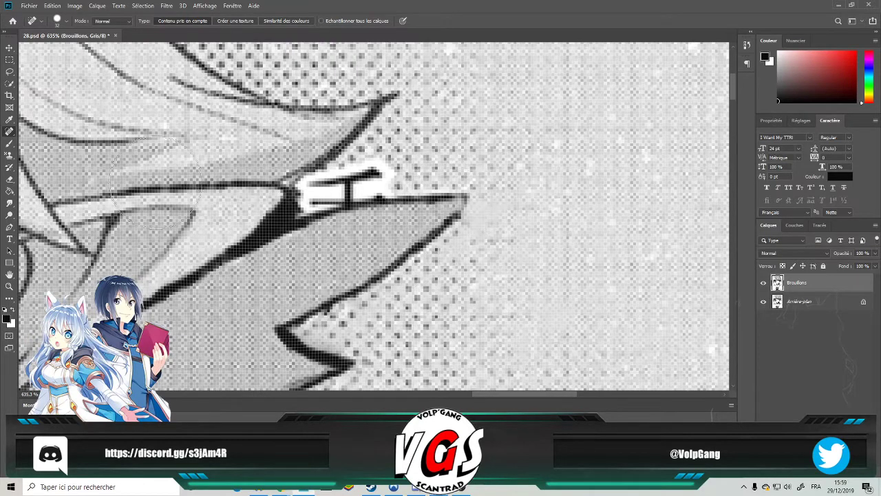
left_click(9, 143)
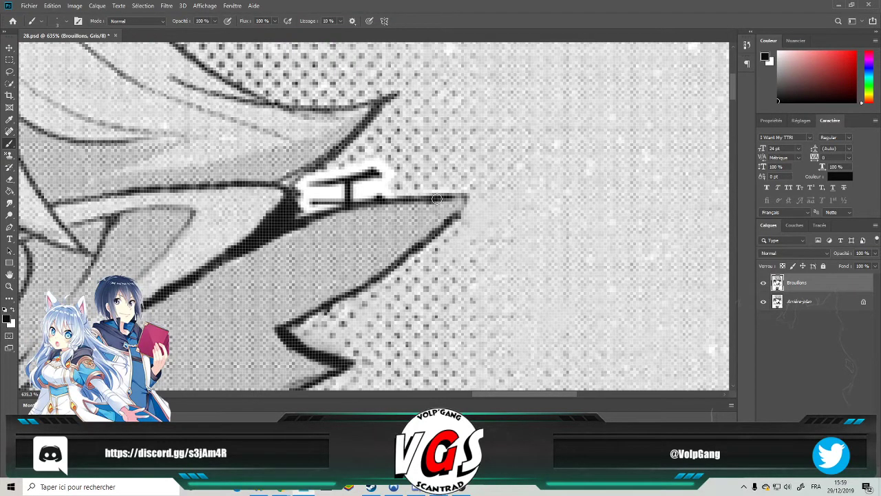
mouse_move(447, 198)
left_mouse_down()
mouse_move(468, 196)
mouse_move(441, 224)
left_mouse_up()
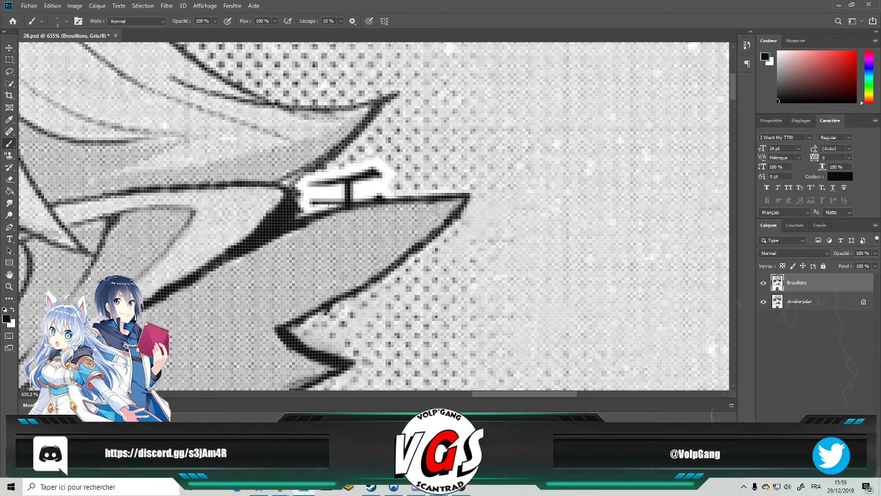
Remove the leftover strokes of 手 and their white halo between the hair and the ear's upper edge with the Spot Healing Brush.
left_click(9, 130)
mouse_move(398, 164)
left_mouse_down()
mouse_move(375, 172)
mouse_move(396, 184)
mouse_move(382, 196)
mouse_move(347, 206)
mouse_move(339, 193)
mouse_move(324, 210)
mouse_move(308, 205)
mouse_move(304, 189)
mouse_move(337, 177)
left_mouse_up()
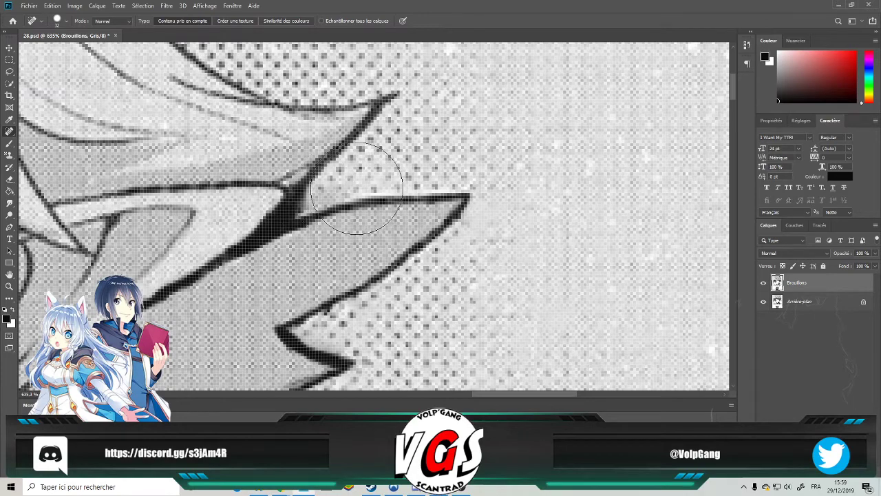
scroll(533, 264, "down", 15)
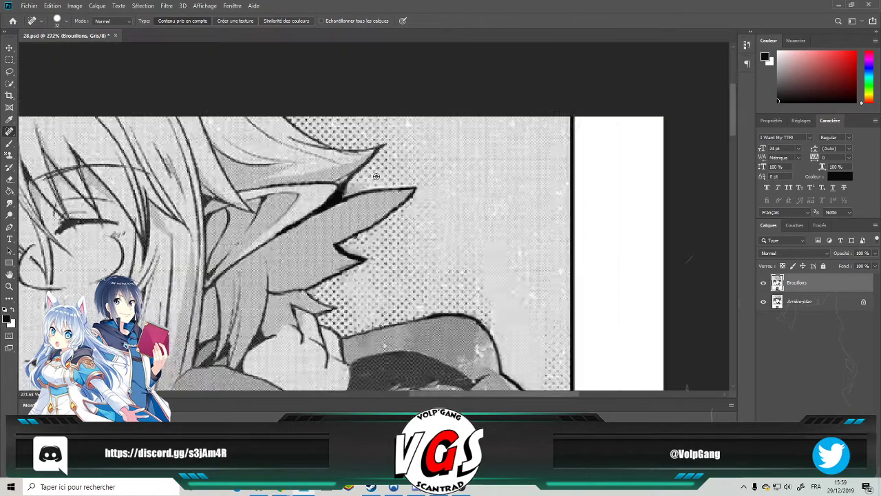
scroll(534, 264, "up", 1)
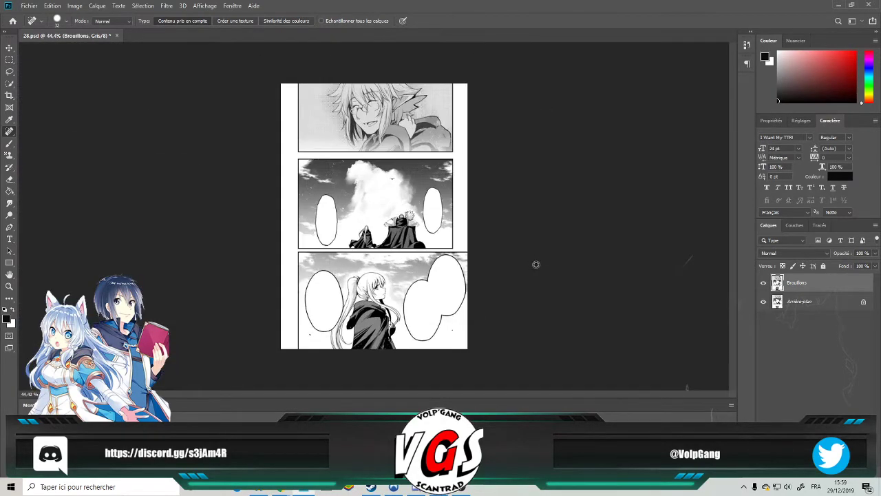
right_click(810, 305)
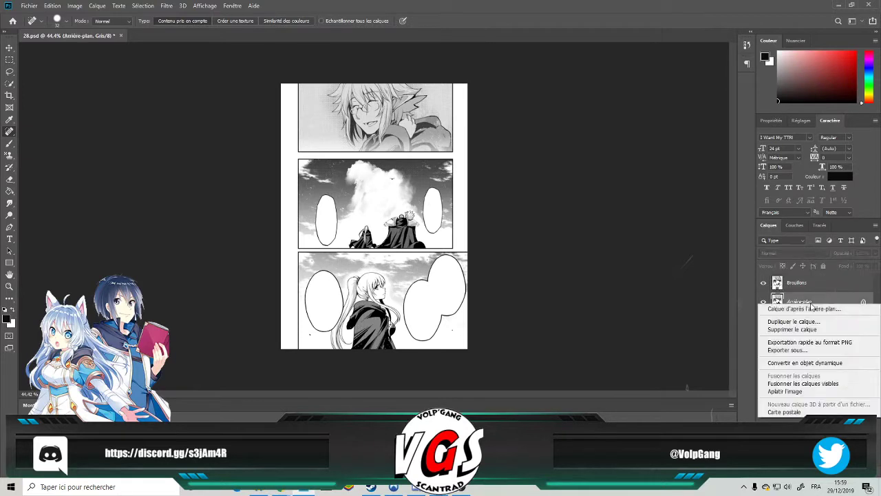
left_click(801, 321)
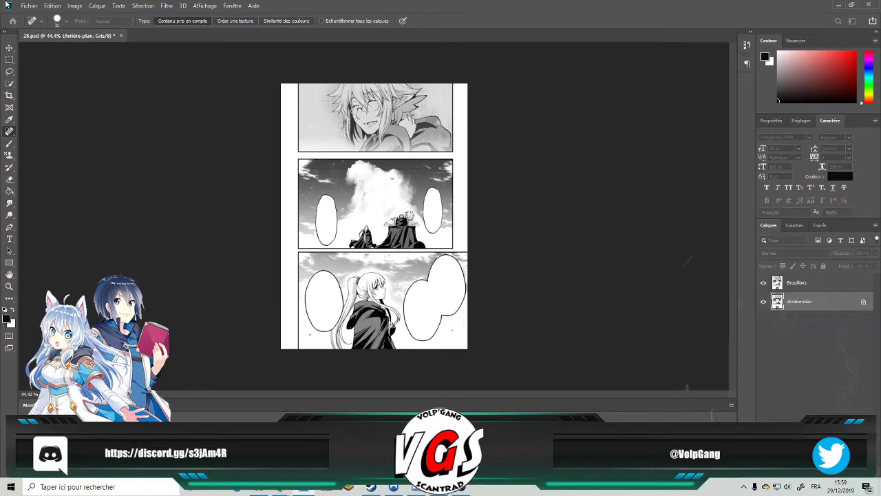
key("Return")
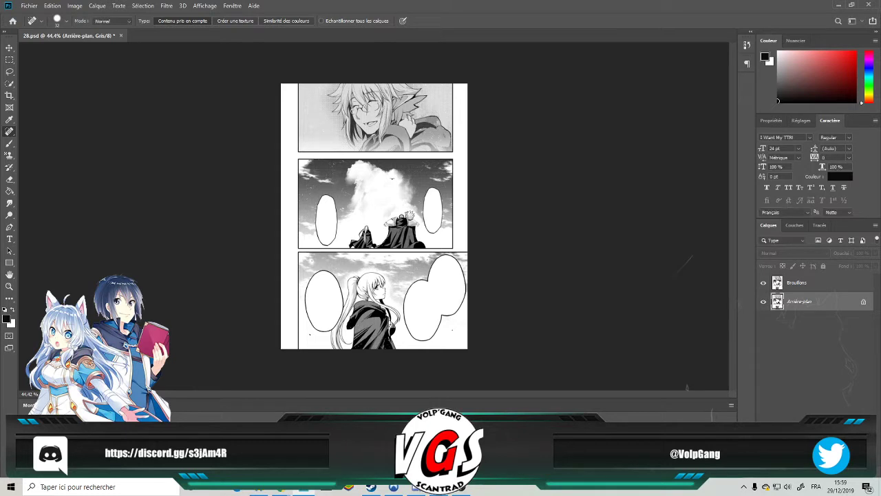
Merge the visible layers of 28.psd, and close the document with its changes saved.
right_click(808, 308)
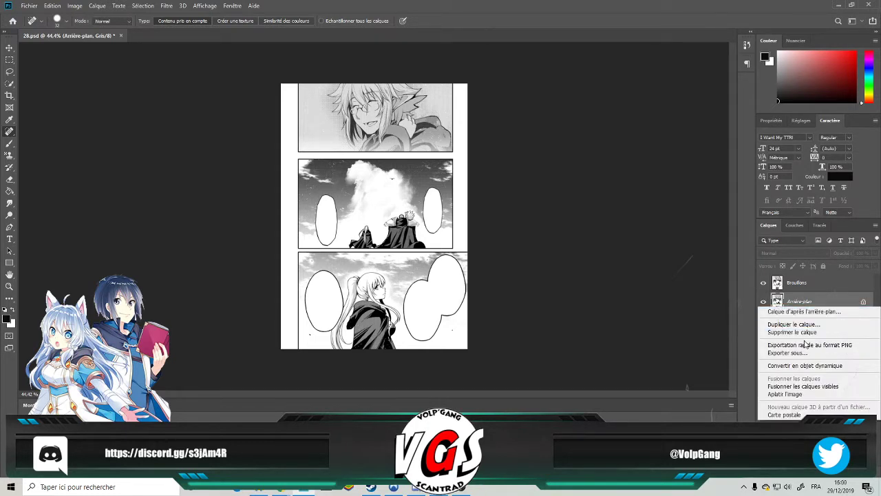
left_click(796, 386)
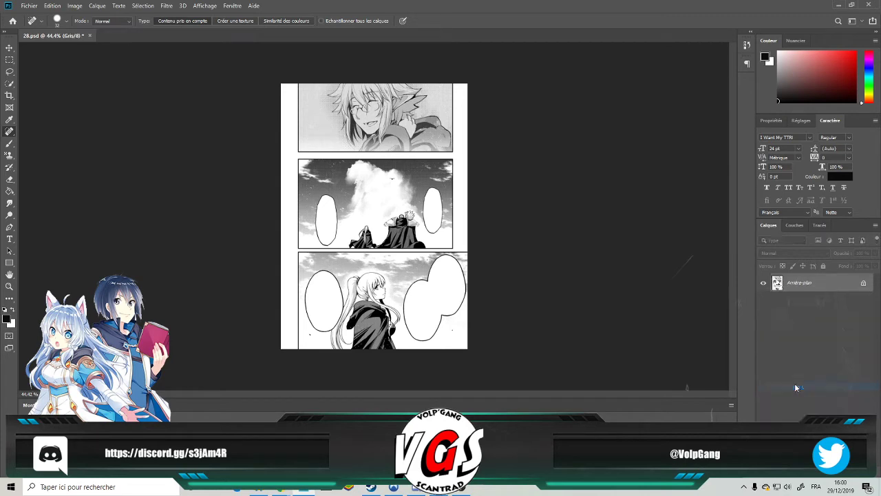
left_click(91, 36)
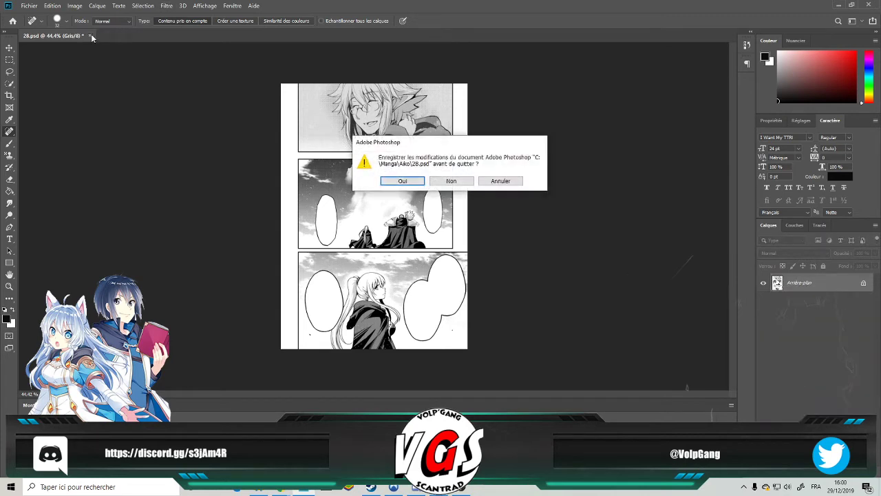
key("Return")
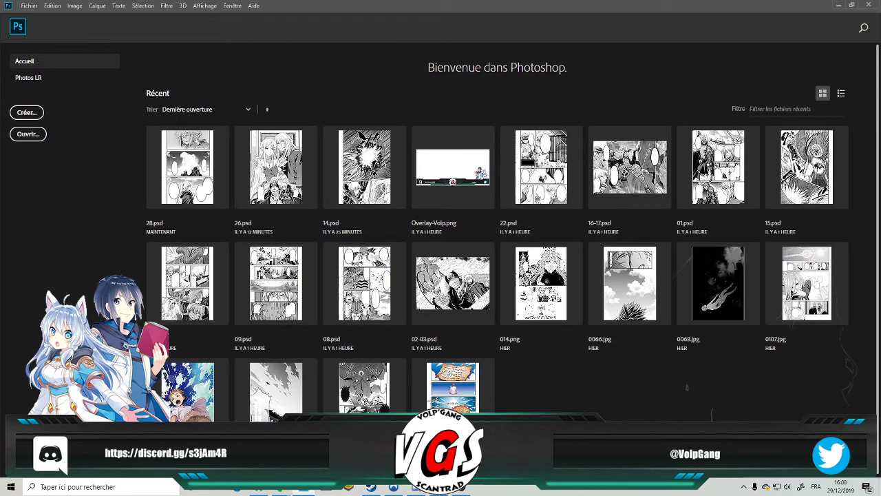